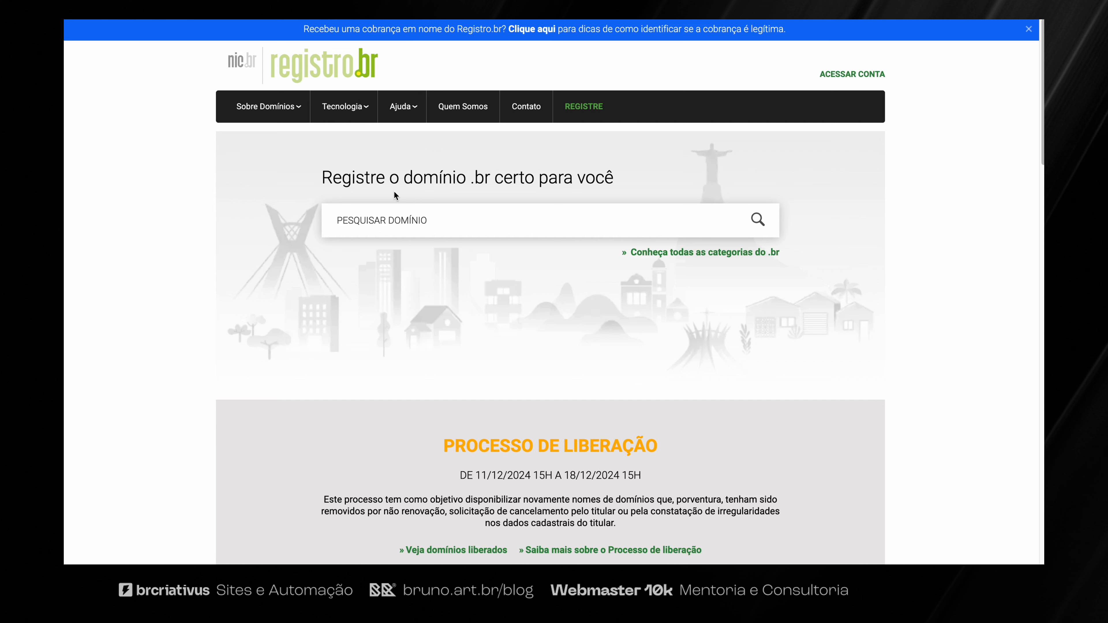
Open the page that lists all .br domain categories
{"action": "left_click", "coordinate": [372, 221]}
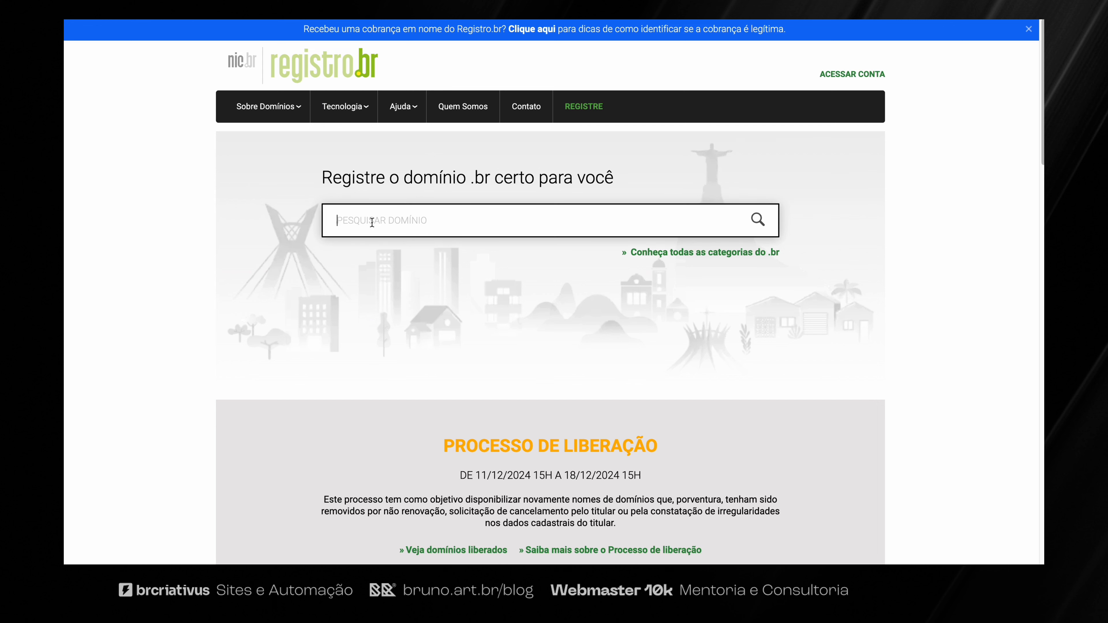
{"action": "left_click", "coordinate": [476, 181]}
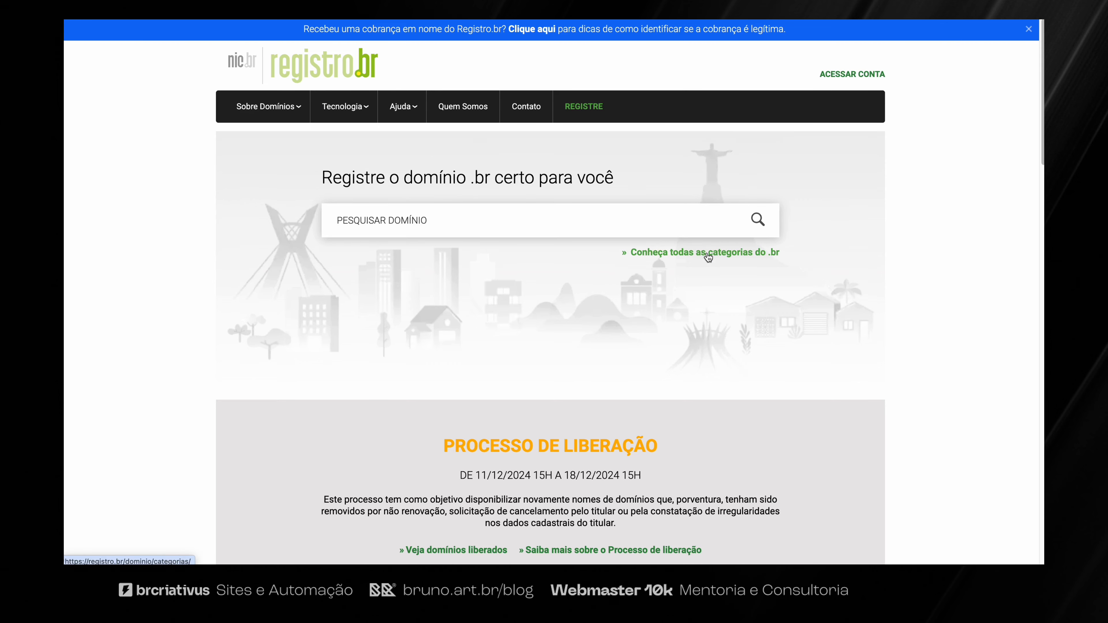
{"action": "left_click", "coordinate": [696, 253]}
{"action": "scroll", "coordinate": [476, 306], "scroll_direction": "down", "scroll_amount": 3}
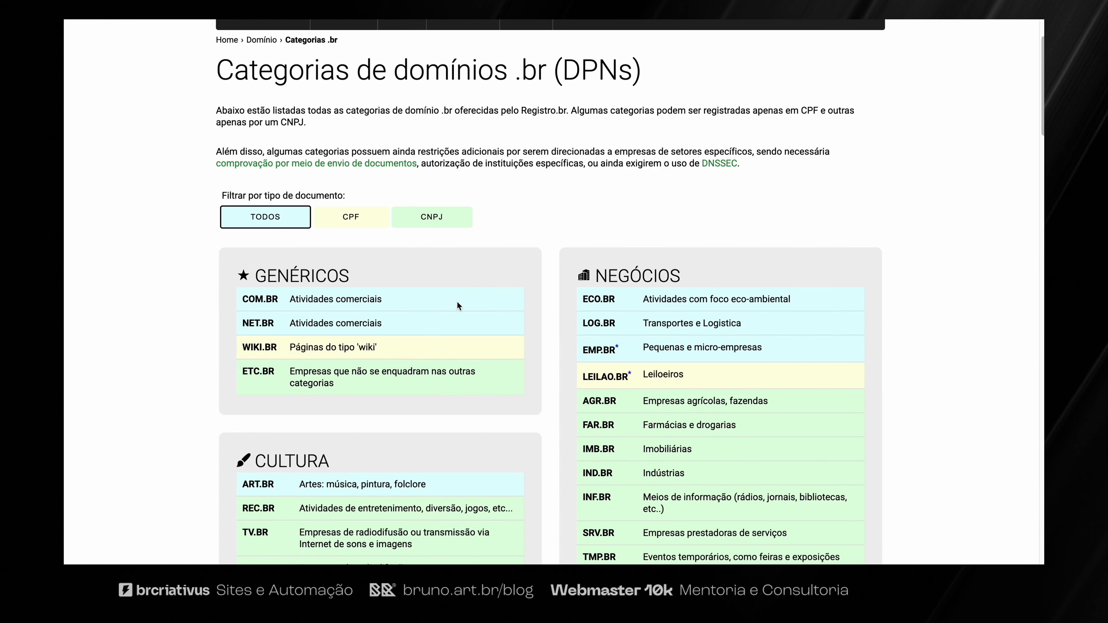
Examine the COM.BR extension and the other entries listed around it in the generic, business and culture categories
{"action": "left_click_drag", "start_coordinate": [263, 299], "coordinate": [291, 302]}
{"action": "scroll", "coordinate": [328, 365], "scroll_direction": "down", "scroll_amount": 1}
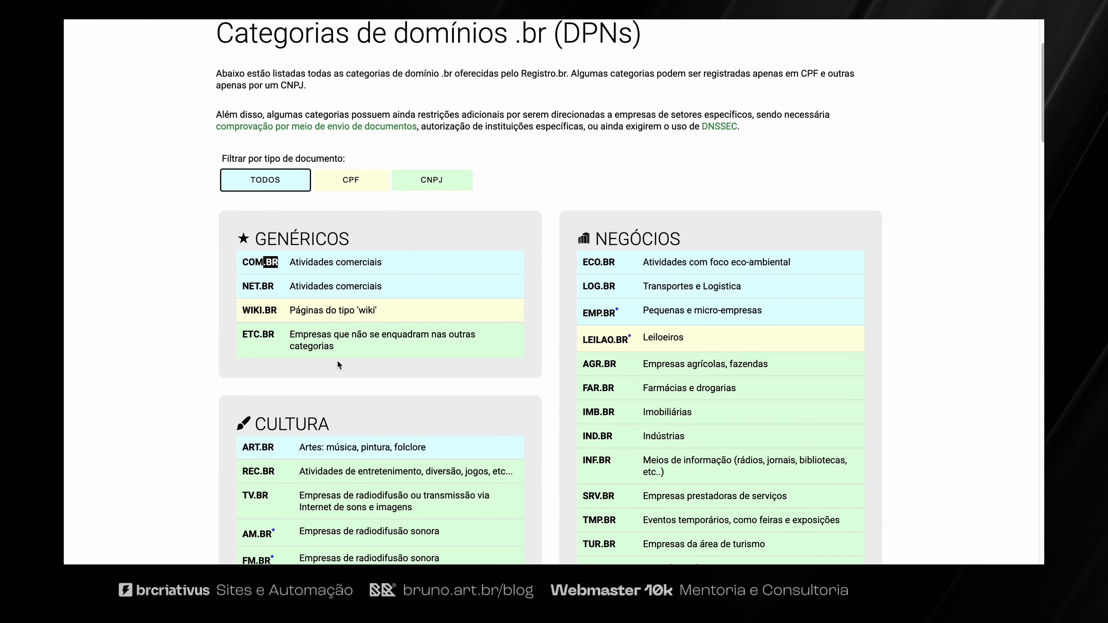
{"action": "scroll", "coordinate": [338, 364], "scroll_direction": "down", "scroll_amount": 2}
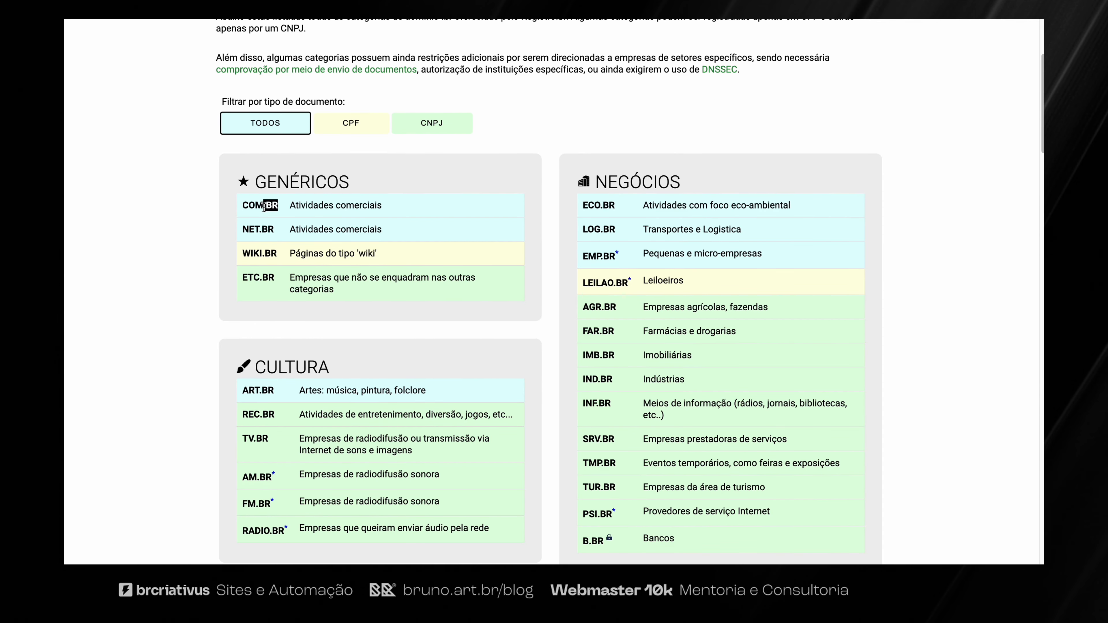
{"action": "scroll", "coordinate": [494, 297], "scroll_direction": "down", "scroll_amount": 1}
{"action": "scroll", "coordinate": [502, 303], "scroll_direction": "up", "scroll_amount": 6}
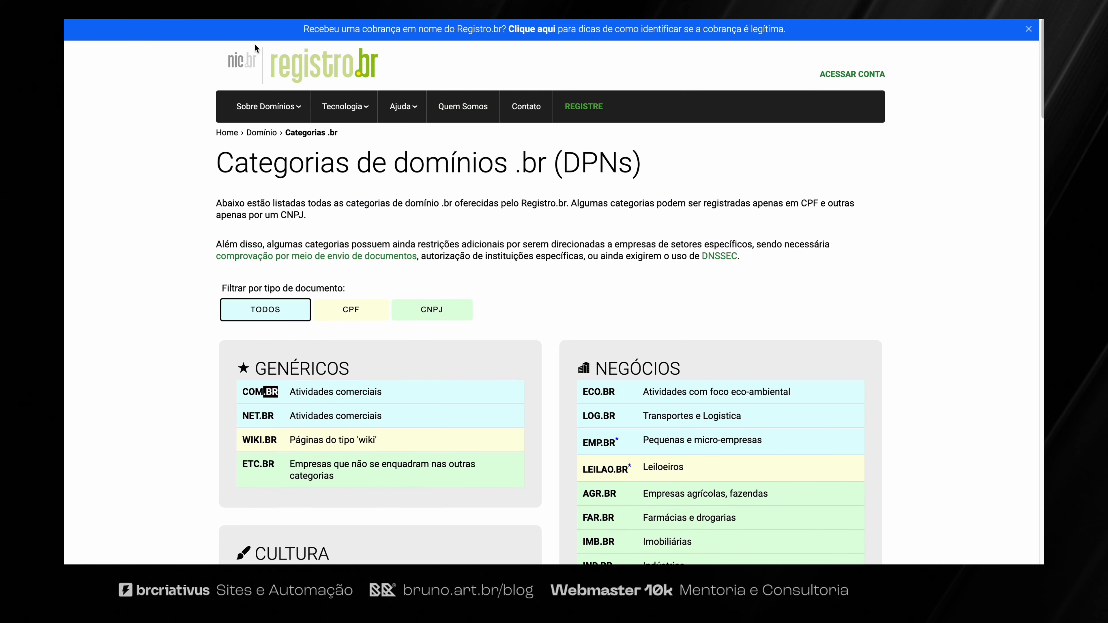
{"action": "scroll", "coordinate": [490, 292], "scroll_direction": "down", "scroll_amount": 8}
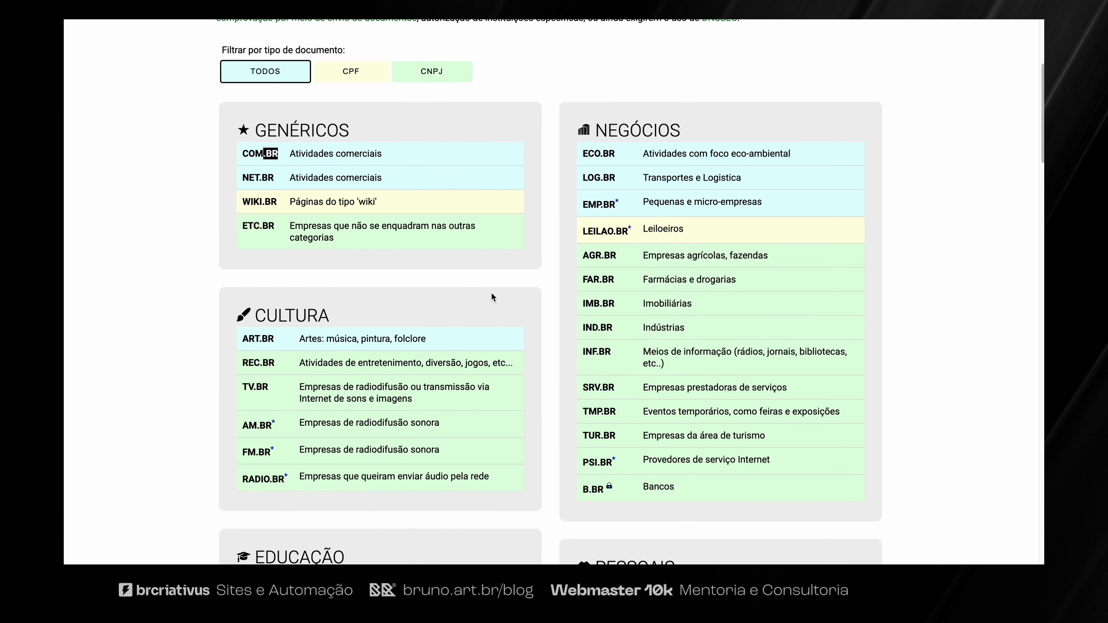
{"action": "left_click", "coordinate": [521, 324]}
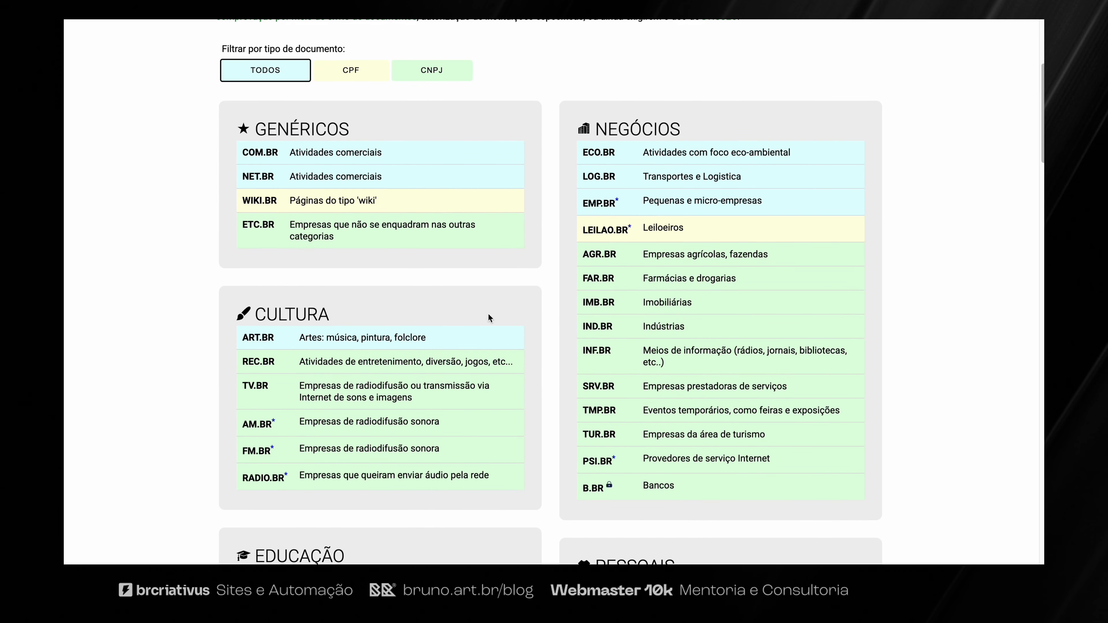
{"action": "scroll", "coordinate": [453, 301], "scroll_direction": "down", "scroll_amount": 1}
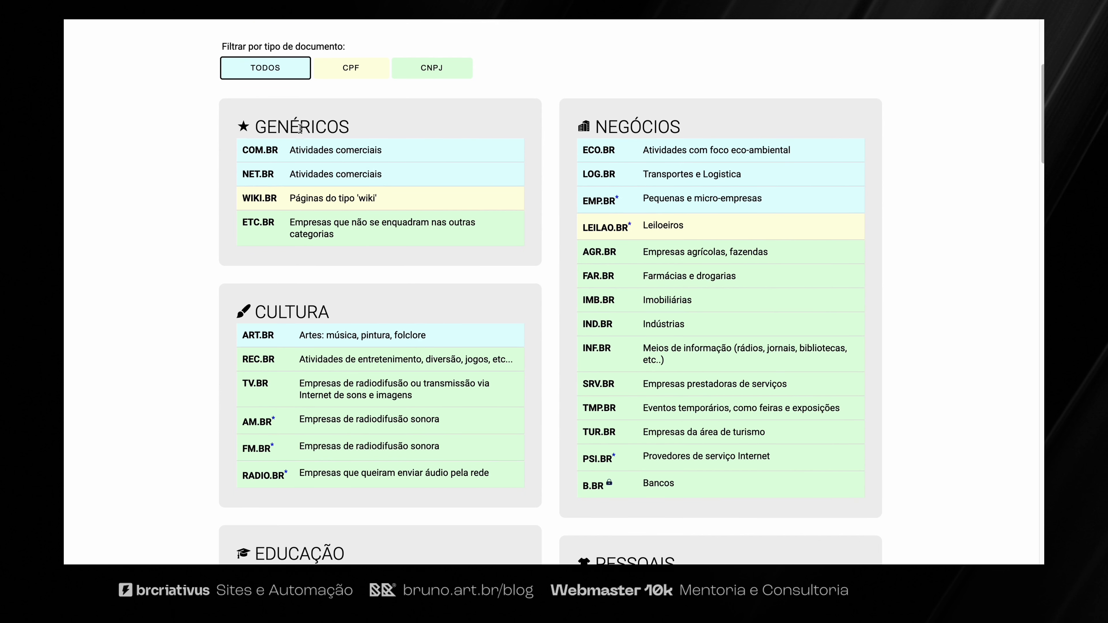
Review the category groups, from Genéricos, Negócios and Cultura through Educação and Pessoais to Profissões
{"action": "double_click", "coordinate": [301, 129]}
{"action": "double_click", "coordinate": [643, 128]}
{"action": "left_click", "coordinate": [306, 313]}
{"action": "double_click", "coordinate": [305, 312]}
{"action": "scroll", "coordinate": [305, 312], "scroll_direction": "down", "scroll_amount": 5}
{"action": "double_click", "coordinate": [336, 341]}
{"action": "double_click", "coordinate": [612, 353]}
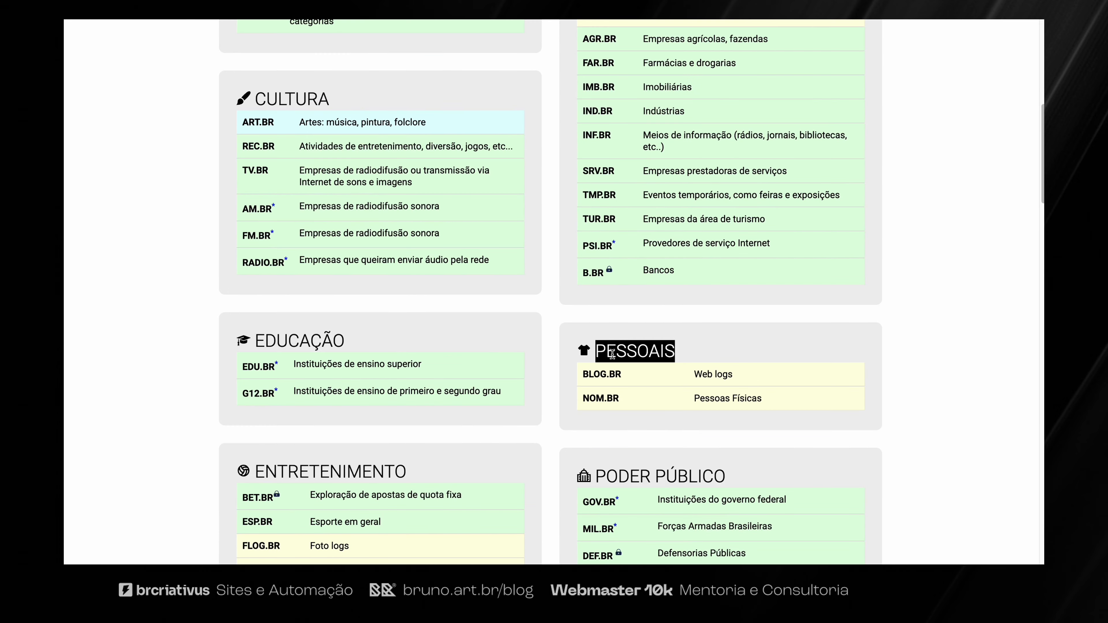
{"action": "scroll", "coordinate": [612, 353], "scroll_direction": "down", "scroll_amount": 7}
{"action": "left_click", "coordinate": [699, 250]}
{"action": "scroll", "coordinate": [687, 387], "scroll_direction": "down", "scroll_amount": 5}
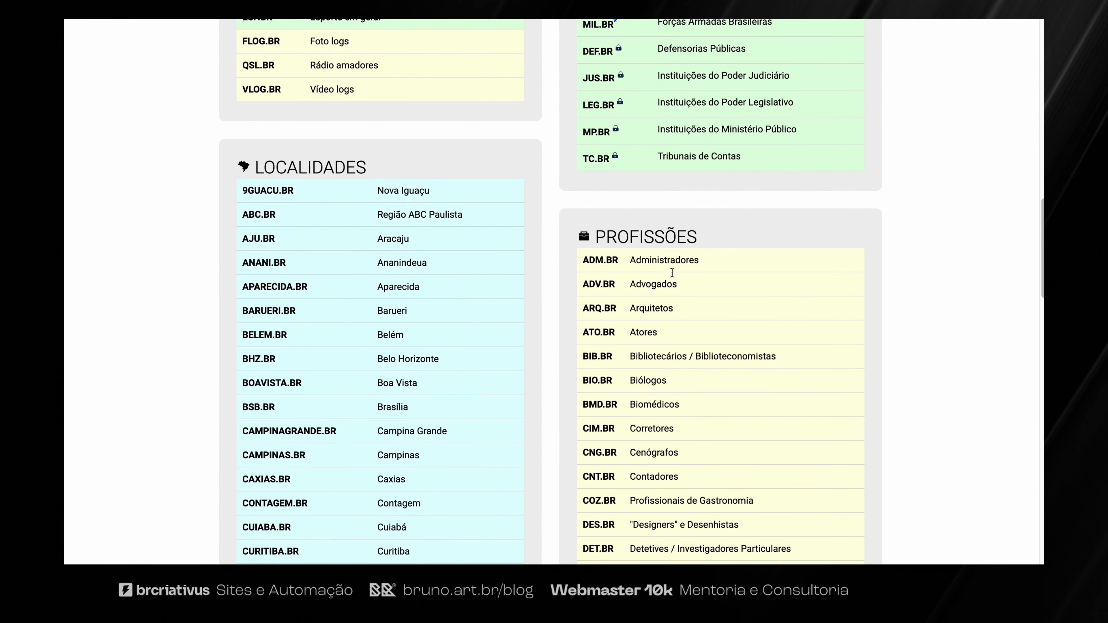
{"action": "double_click", "coordinate": [676, 241]}
{"action": "scroll", "coordinate": [668, 235], "scroll_direction": "down", "scroll_amount": 3}
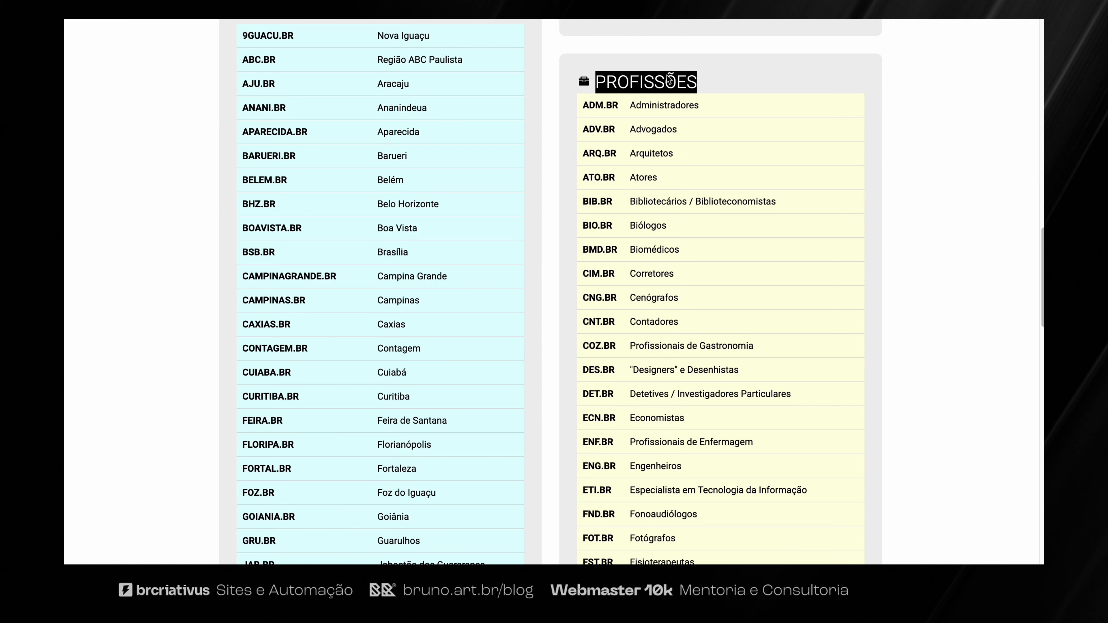
{"action": "left_click", "coordinate": [663, 100]}
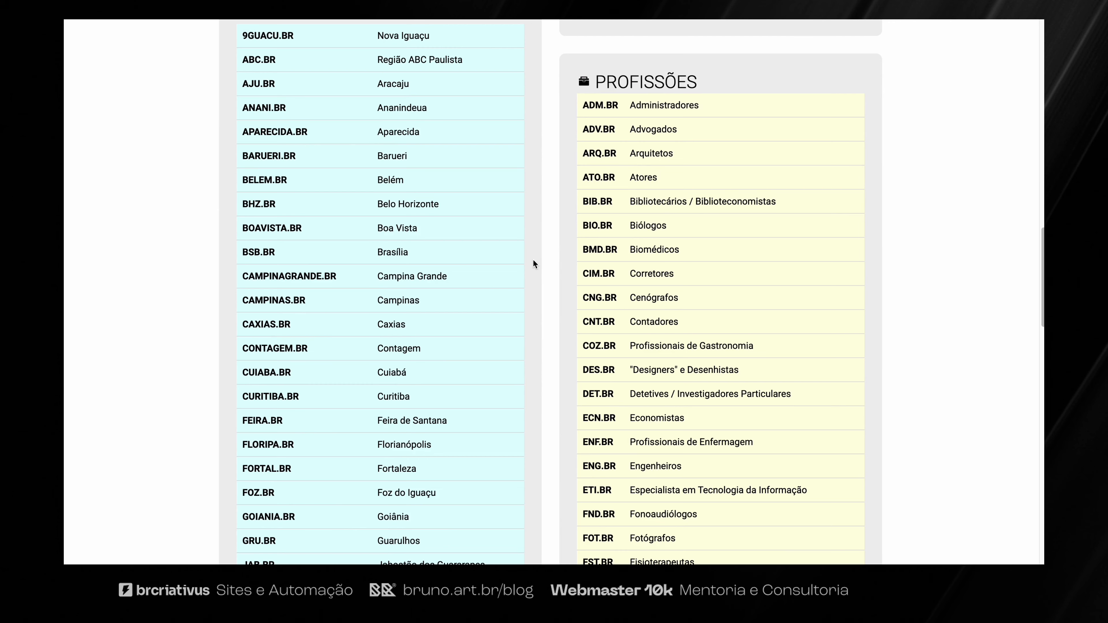
Filter the domain categories by CPF and by CNPJ, and show all document types again
{"action": "scroll", "coordinate": [532, 260], "scroll_direction": "up", "scroll_amount": 15}
{"action": "scroll", "coordinate": [340, 292], "scroll_direction": "down", "scroll_amount": 3}
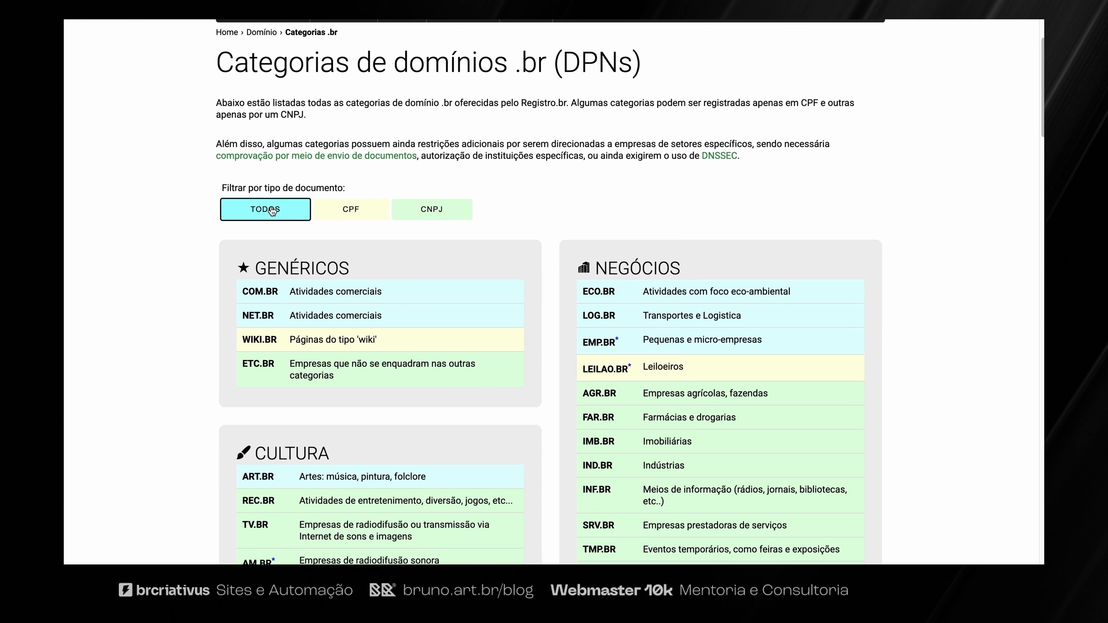
{"action": "left_click", "coordinate": [345, 213]}
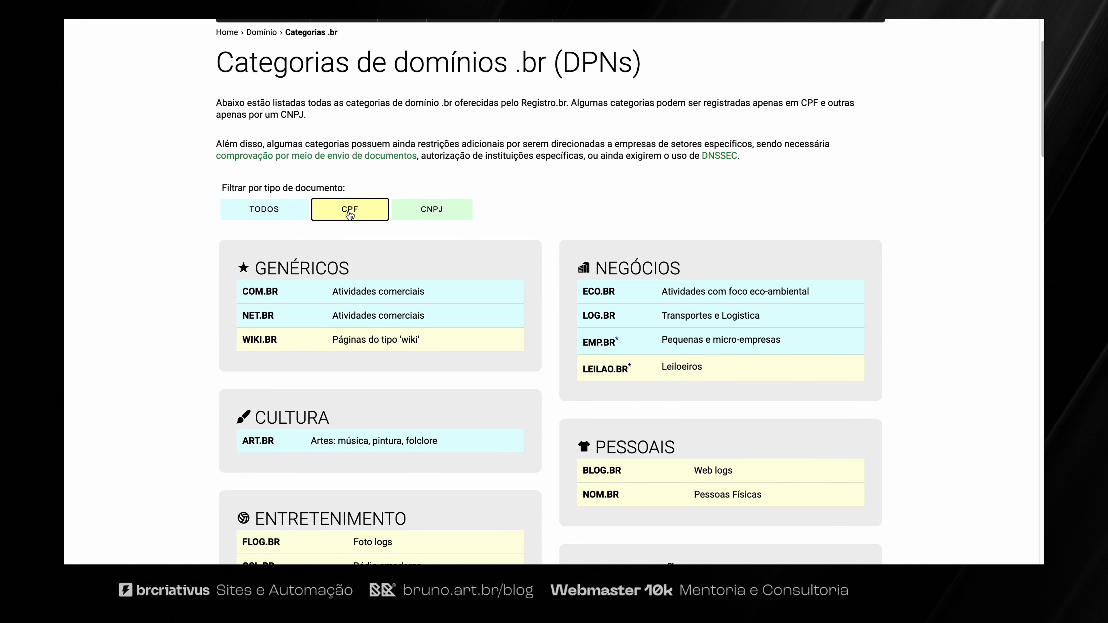
{"action": "left_click", "coordinate": [432, 214]}
{"action": "left_click", "coordinate": [281, 210]}
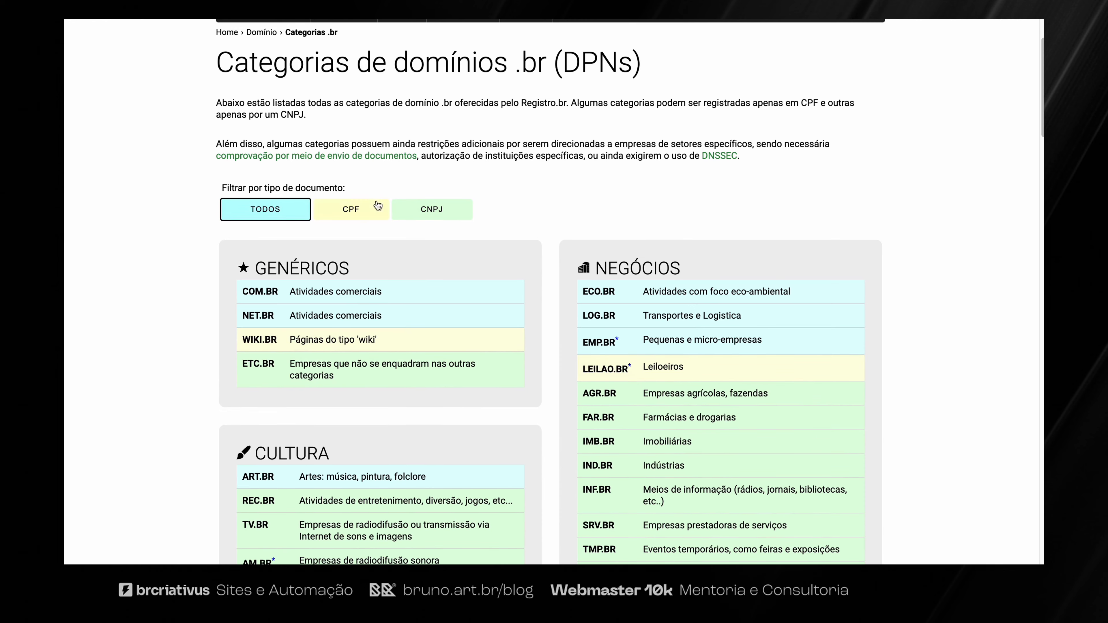
{"action": "scroll", "coordinate": [494, 321], "scroll_direction": "down", "scroll_amount": 10}
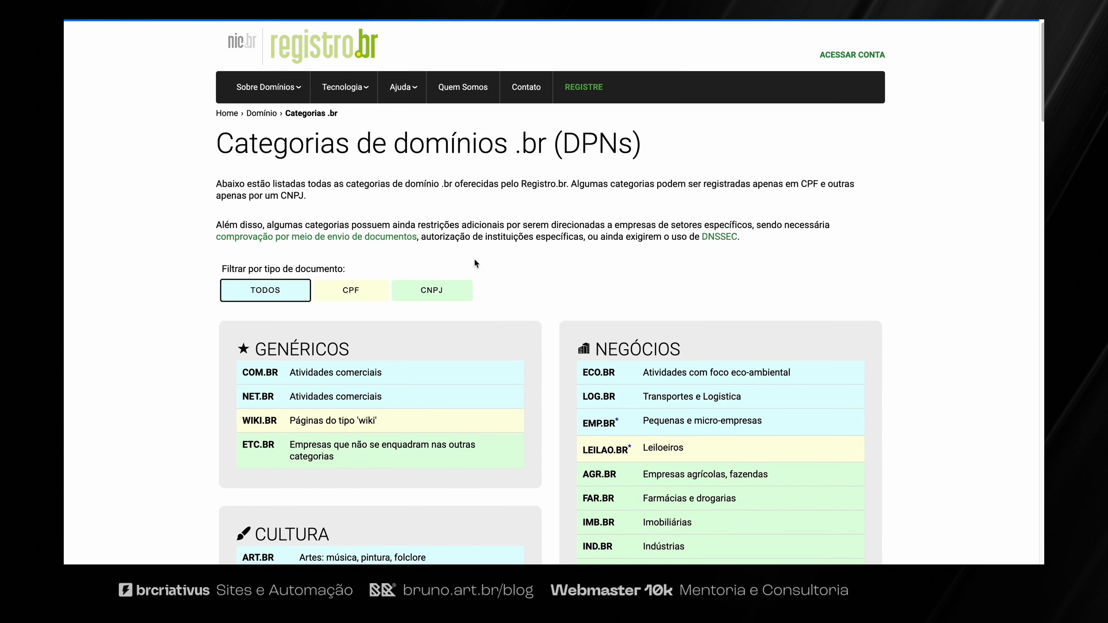
Return to the Registro.br home page and check whether the domain group.net.br is available for registration
{"action": "left_click", "coordinate": [314, 73]}
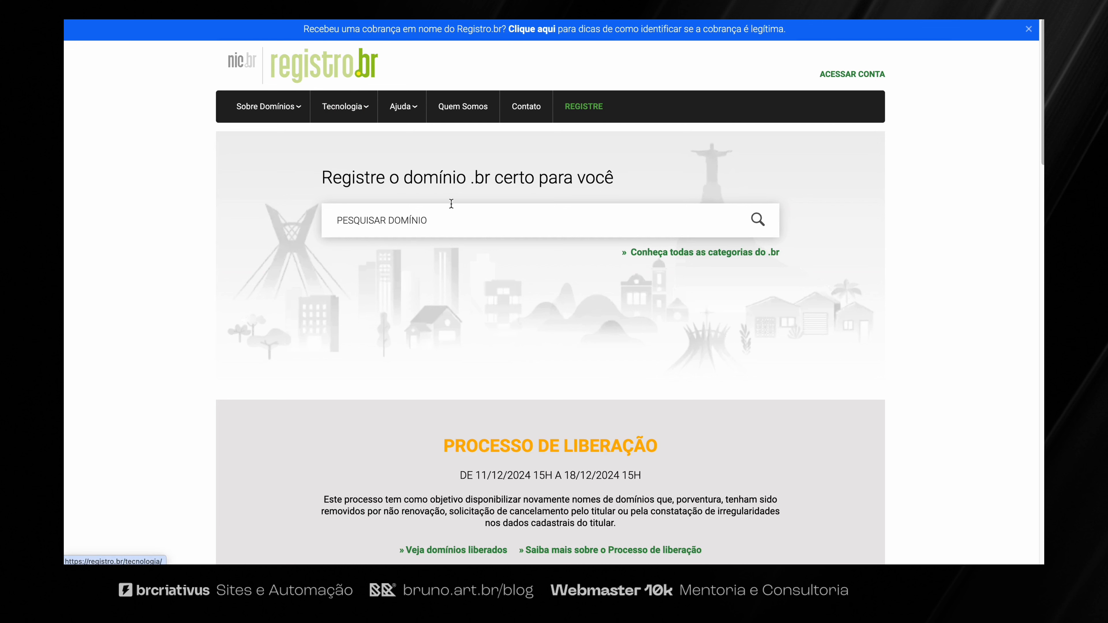
{"action": "left_click", "coordinate": [424, 214]}
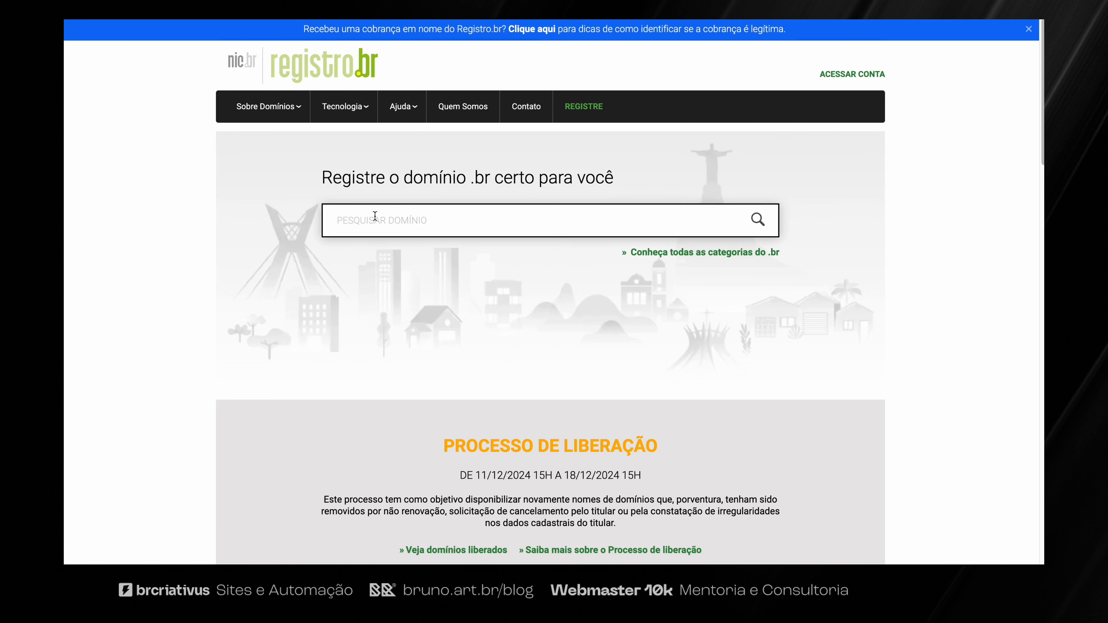
{"action": "left_click_drag", "start_coordinate": [329, 181], "coordinate": [567, 182]}
{"action": "left_click", "coordinate": [517, 216]}
{"action": "type", "text": "group.net.br"}
{"action": "key", "text": "Return"}
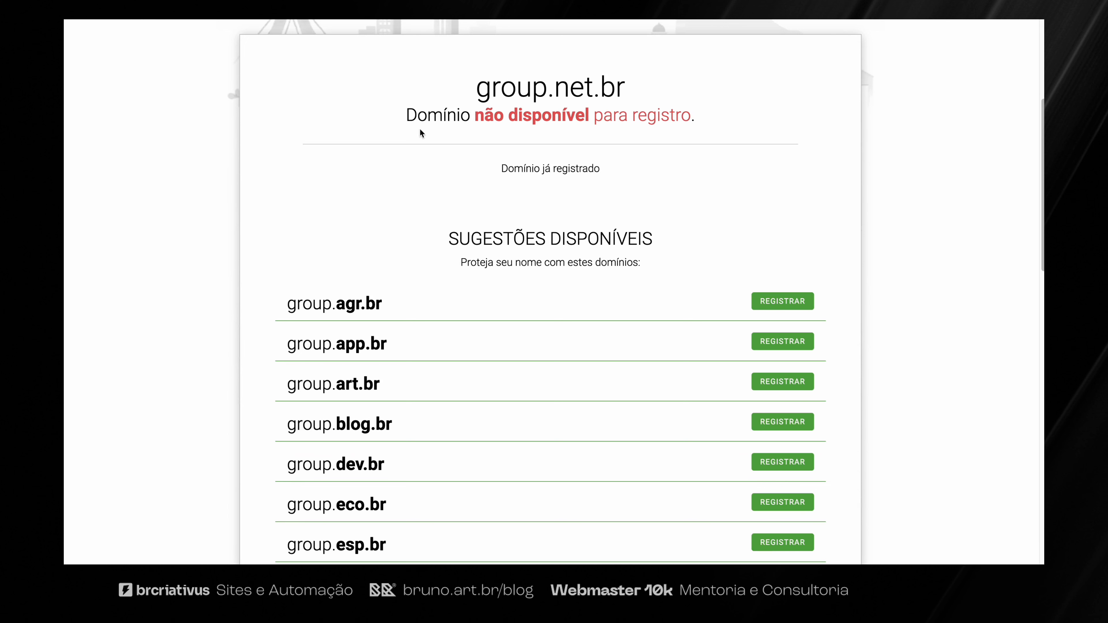
{"action": "left_click_drag", "start_coordinate": [408, 118], "coordinate": [698, 122]}
{"action": "left_click", "coordinate": [601, 131]}
{"action": "left_click", "coordinate": [698, 121]}
Open the Whois directory service among the technology tools and look up group.net.br
{"action": "scroll", "coordinate": [335, 152], "scroll_direction": "up", "scroll_amount": 5}
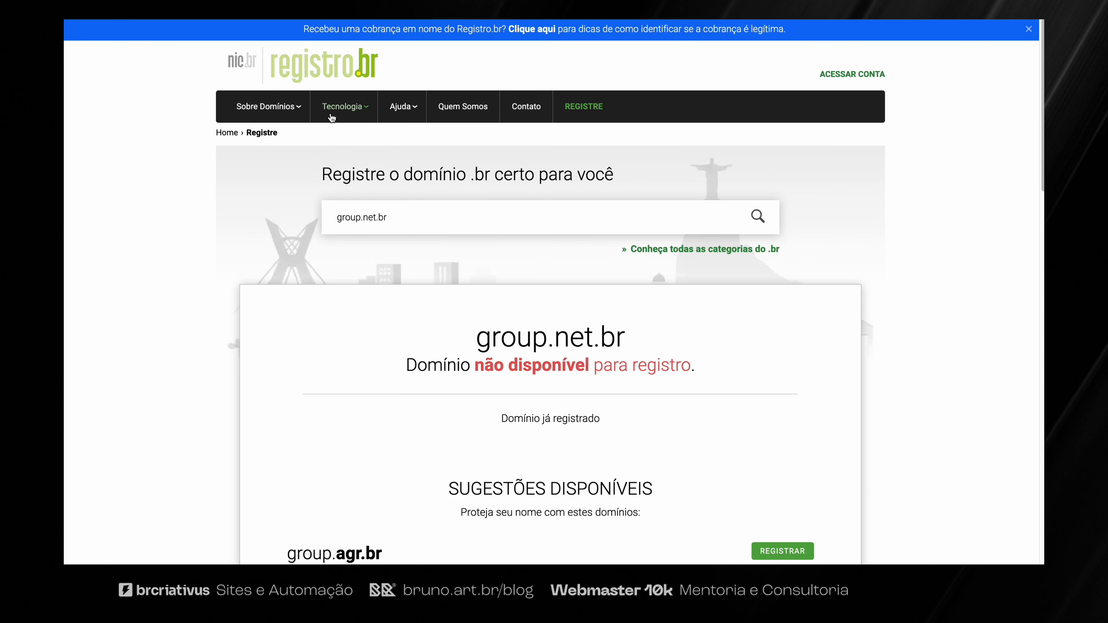
{"action": "mouse_move", "coordinate": [338, 115]}
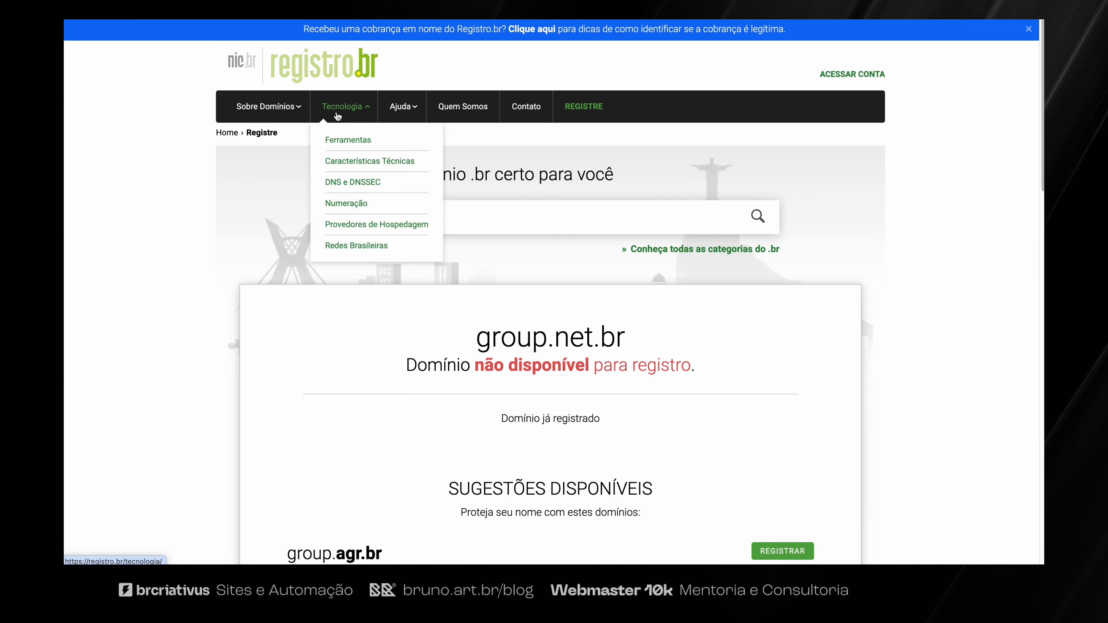
{"action": "left_click", "coordinate": [343, 138]}
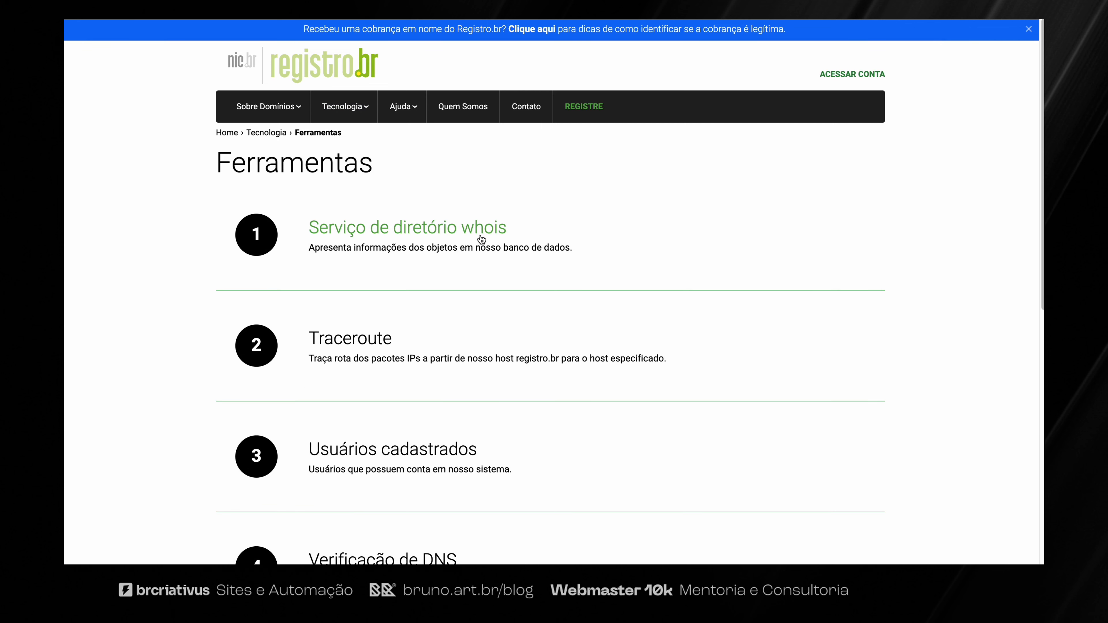
{"action": "left_click", "coordinate": [500, 236]}
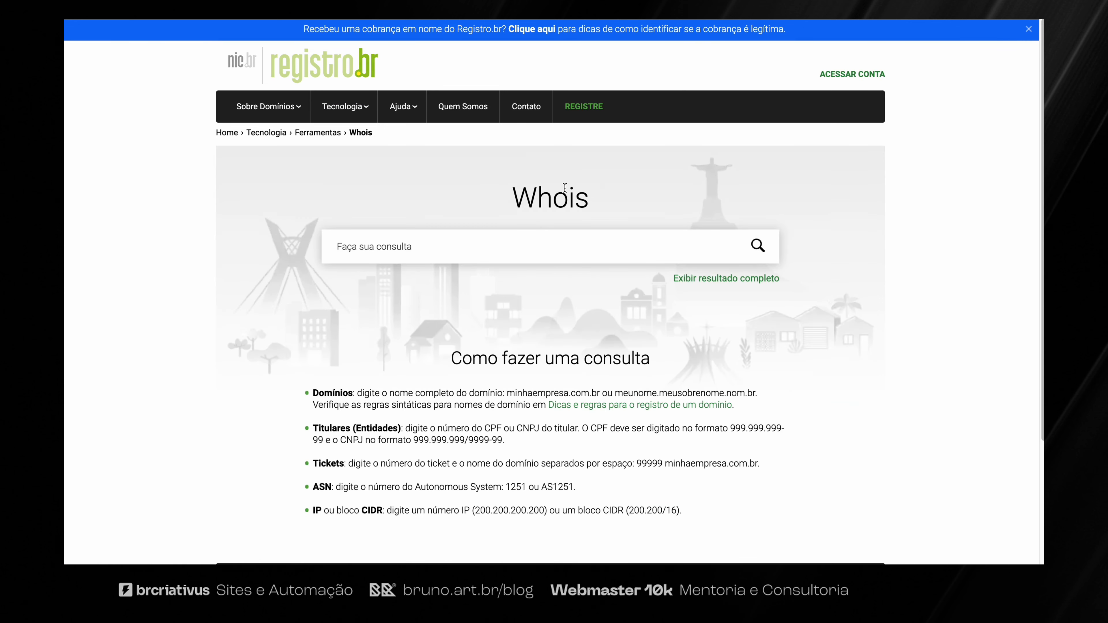
{"action": "left_click", "coordinate": [419, 248]}
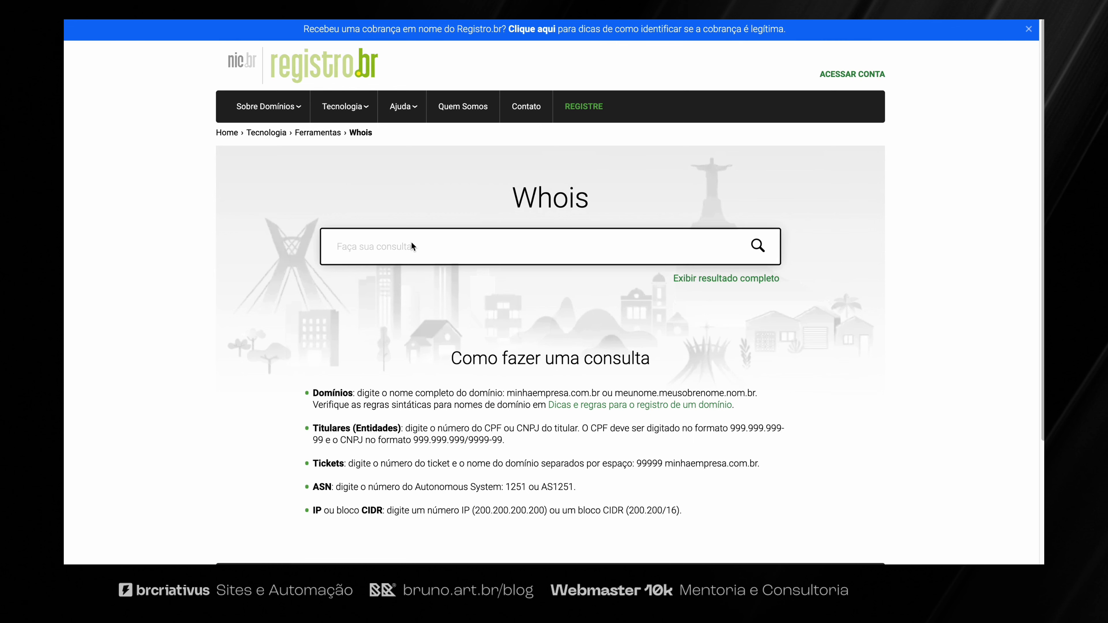
{"action": "type", "text": "group.net.br"}
{"action": "key", "text": "Return"}
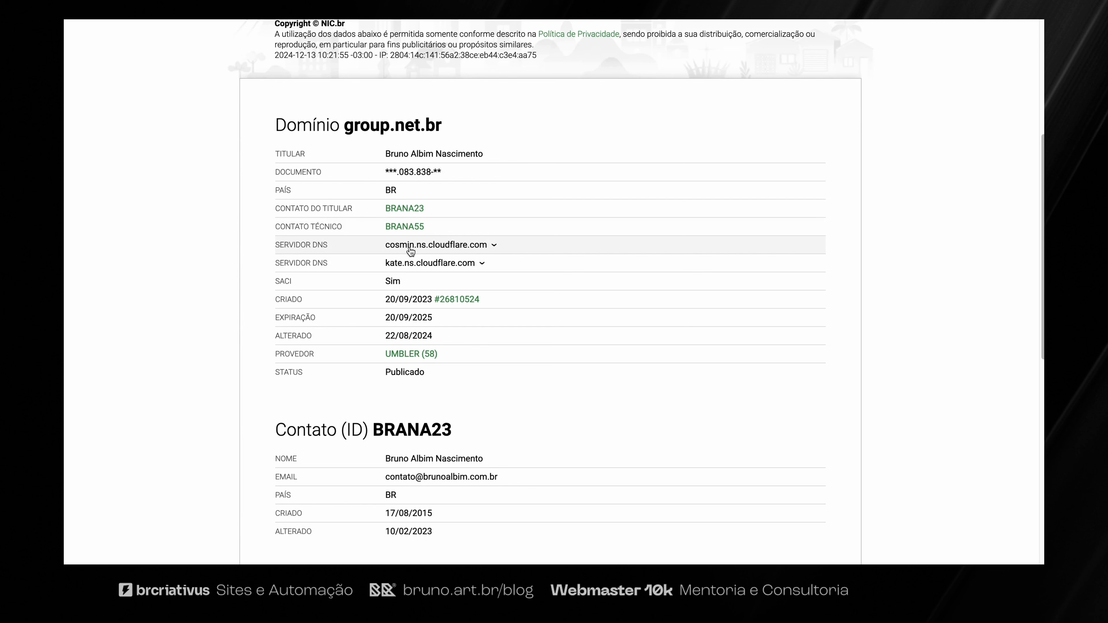
Examine the group.net.br Whois record, focusing on the DNS server entries
{"action": "scroll", "coordinate": [510, 213], "scroll_direction": "up", "scroll_amount": 2}
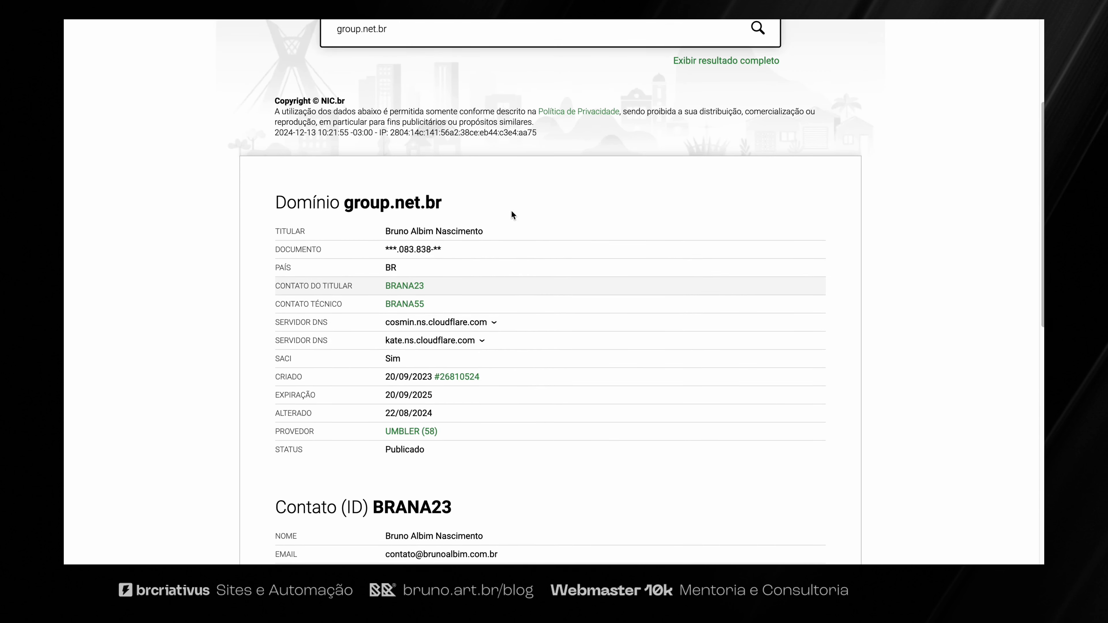
{"action": "left_click_drag", "start_coordinate": [497, 495], "coordinate": [260, 232]}
{"action": "left_click", "coordinate": [273, 294]}
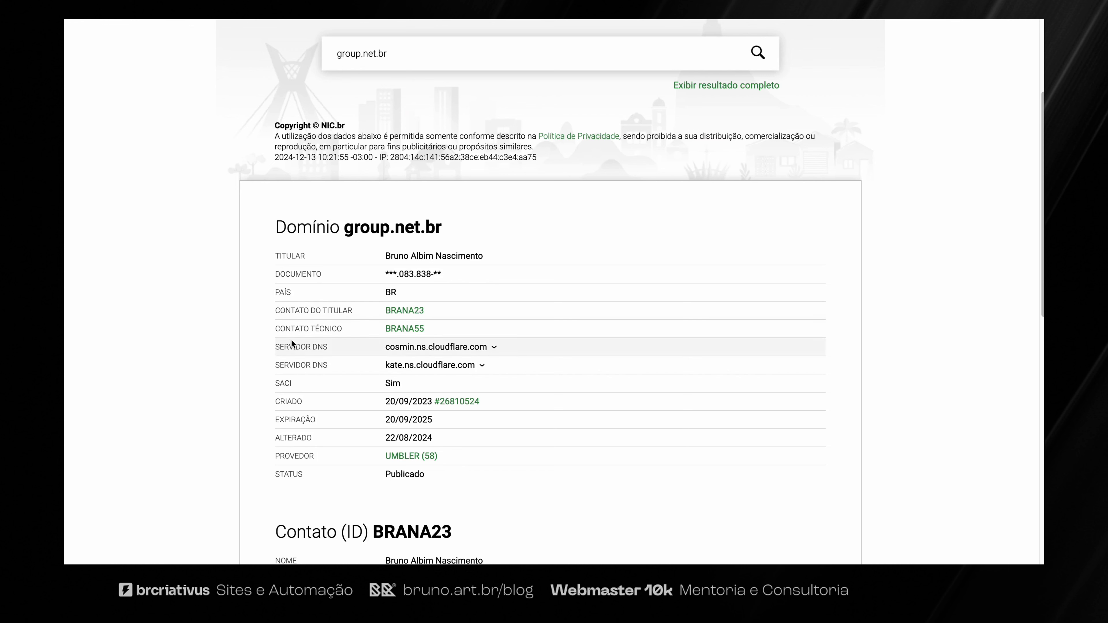
{"action": "left_click_drag", "start_coordinate": [276, 350], "coordinate": [325, 347]}
{"action": "left_click_drag", "start_coordinate": [519, 348], "coordinate": [397, 349]}
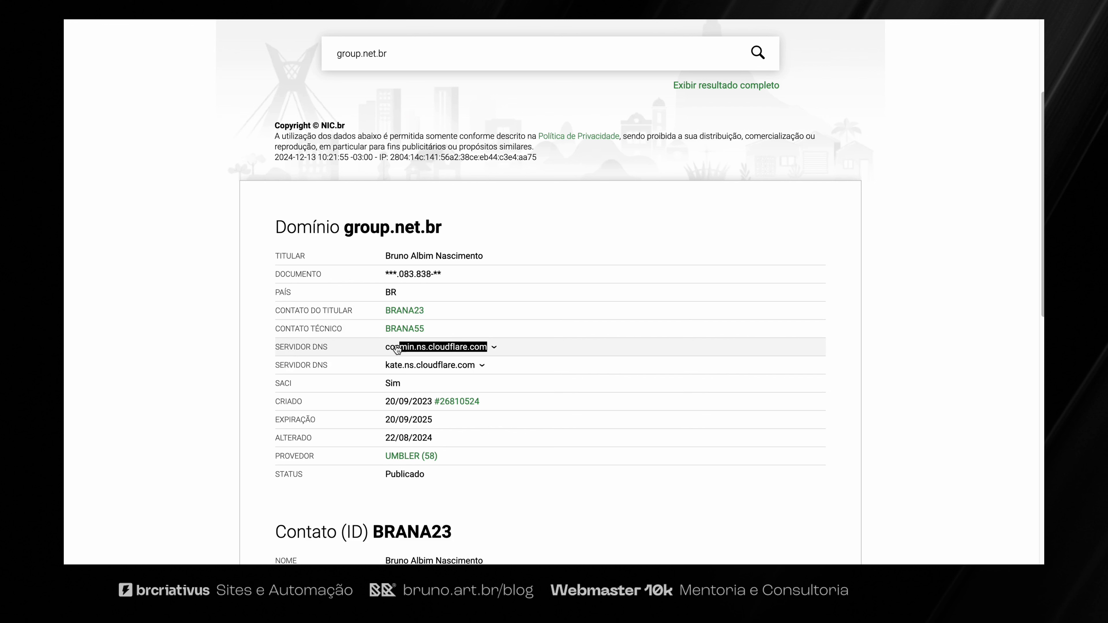
{"action": "left_click", "coordinate": [367, 354]}
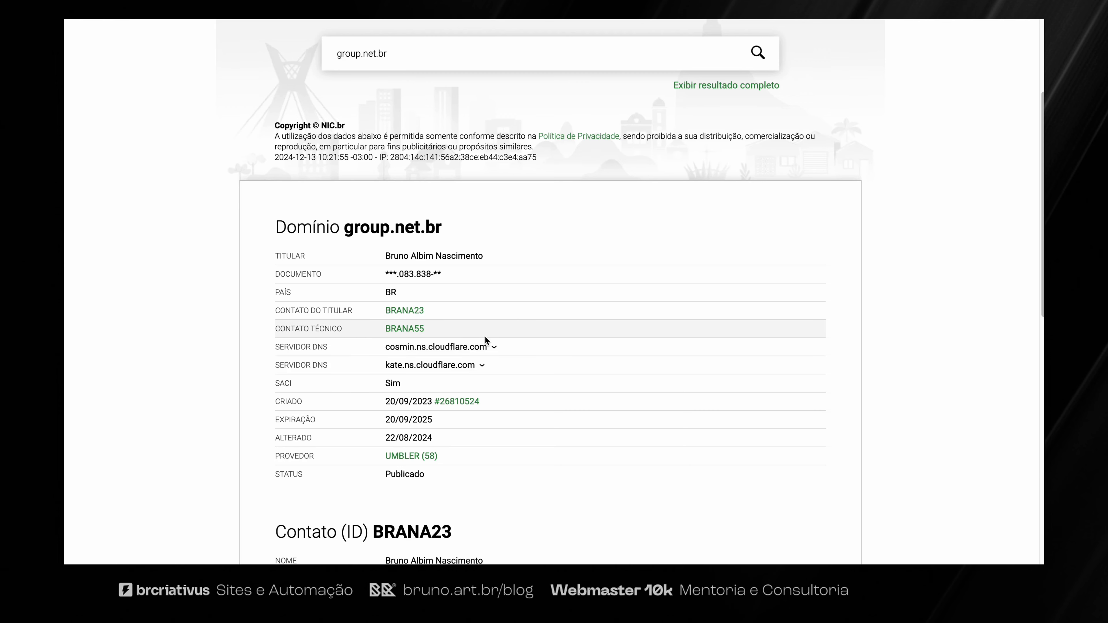
Switch to Cloudflare and examine the DNS records page and assigned nameservers for group.net.br
{"action": "key", "text": "ctrl+Tab"}
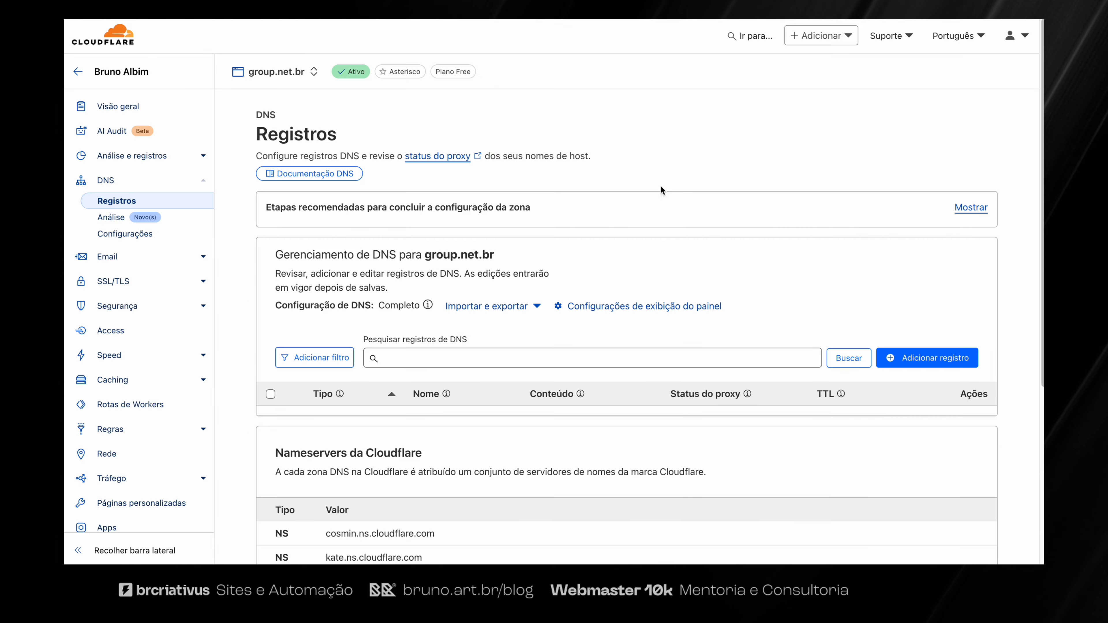
{"action": "scroll", "coordinate": [588, 323], "scroll_direction": "down", "scroll_amount": 5}
{"action": "scroll", "coordinate": [519, 324], "scroll_direction": "up", "scroll_amount": 5}
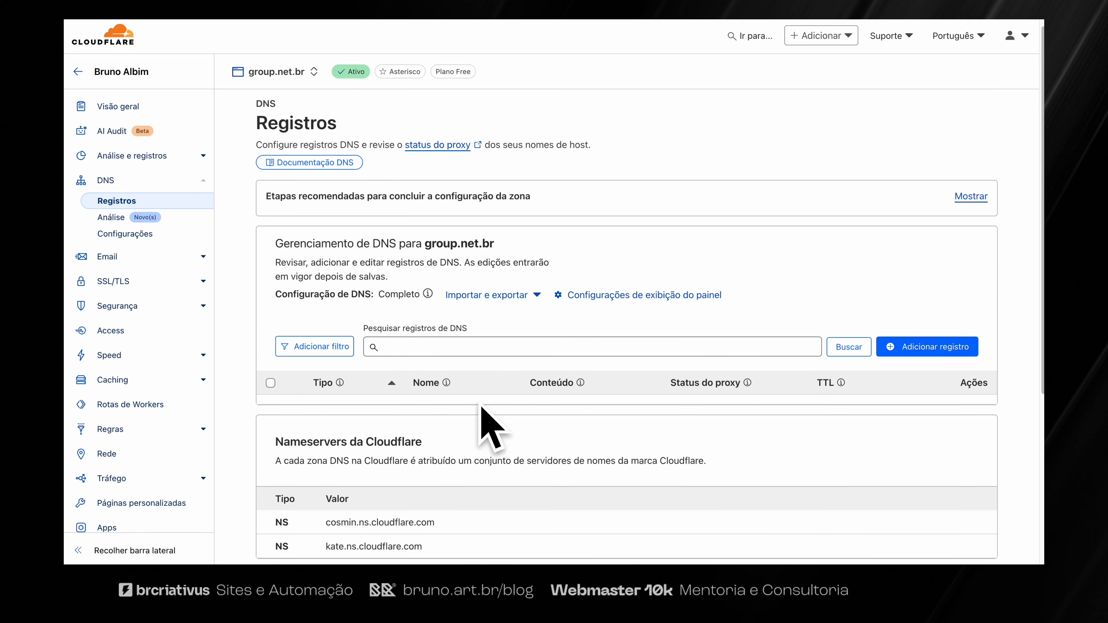
Start a new DNS record for group.net.br, view the available record types, and cancel the entry
{"action": "left_click", "coordinate": [929, 349]}
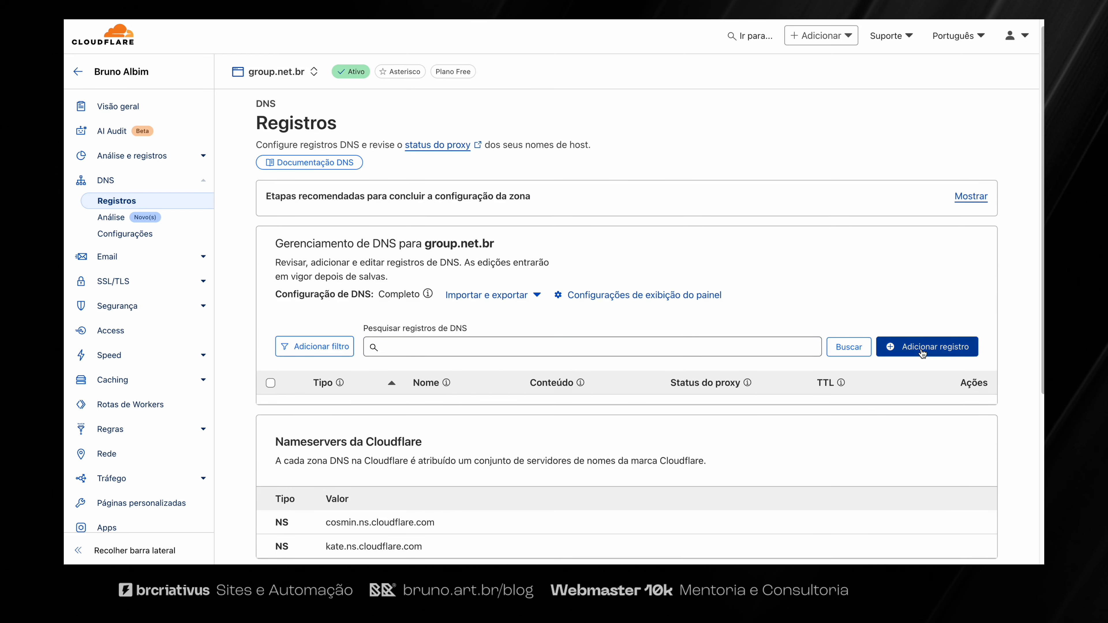
{"action": "scroll", "coordinate": [464, 402], "scroll_direction": "down", "scroll_amount": 2}
{"action": "left_click", "coordinate": [327, 345]}
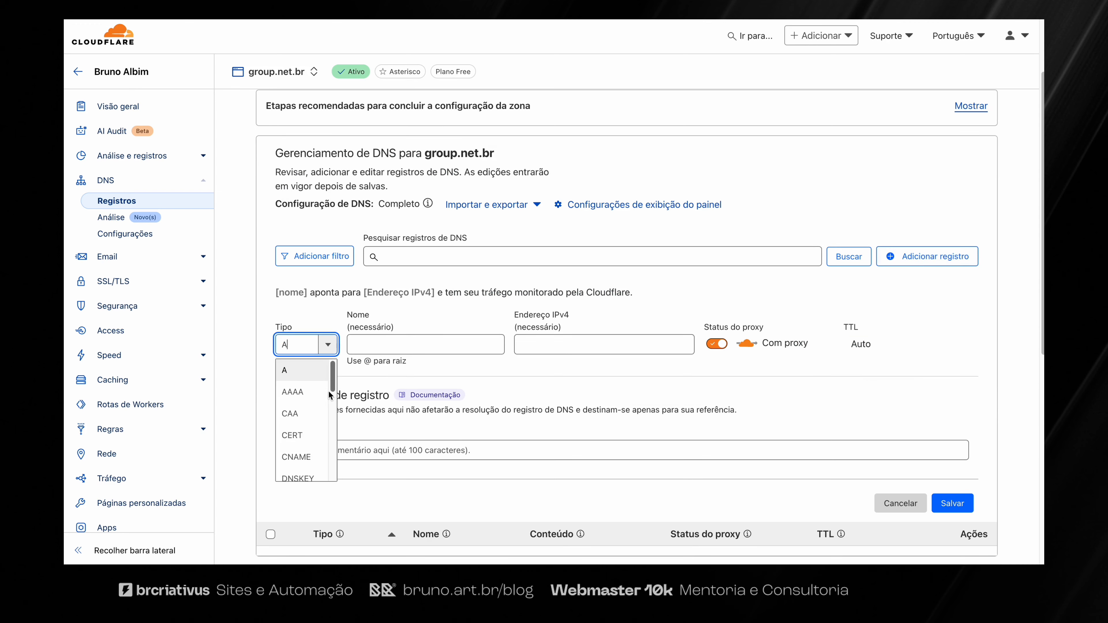
{"action": "mouse_move", "coordinate": [333, 386]}
{"action": "left_mouse_down"}
{"action": "mouse_move", "coordinate": [347, 443]}
{"action": "mouse_move", "coordinate": [340, 370]}
{"action": "left_mouse_up"}
{"action": "left_click", "coordinate": [898, 506]}
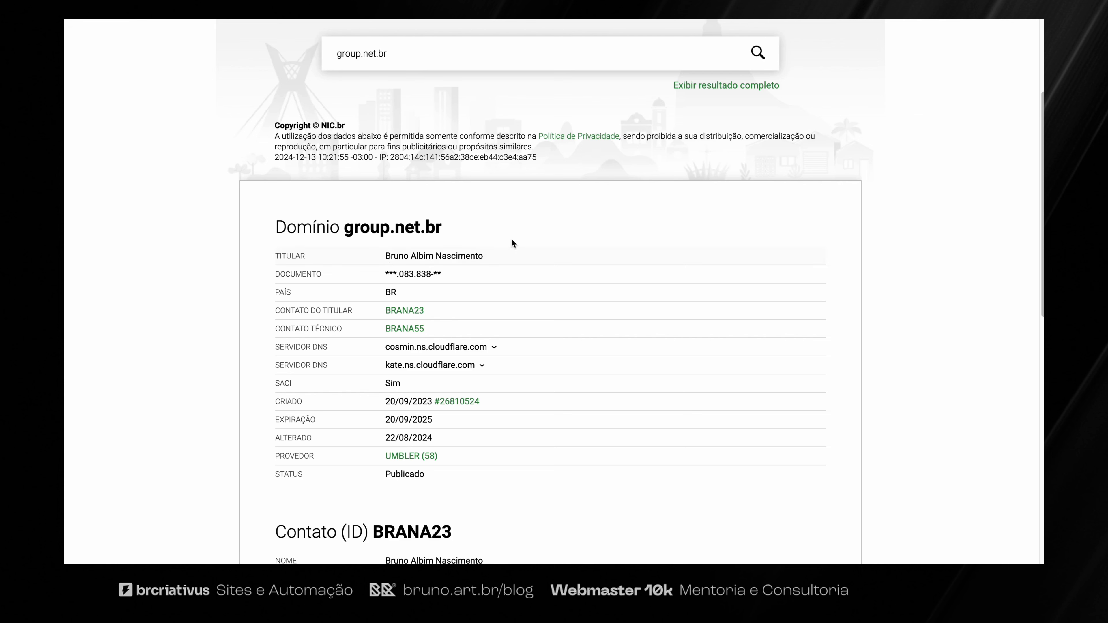
Expand the first DNS server entry in the group.net.br Whois record and examine its status and last-OK dates
{"action": "left_click", "coordinate": [355, 354]}
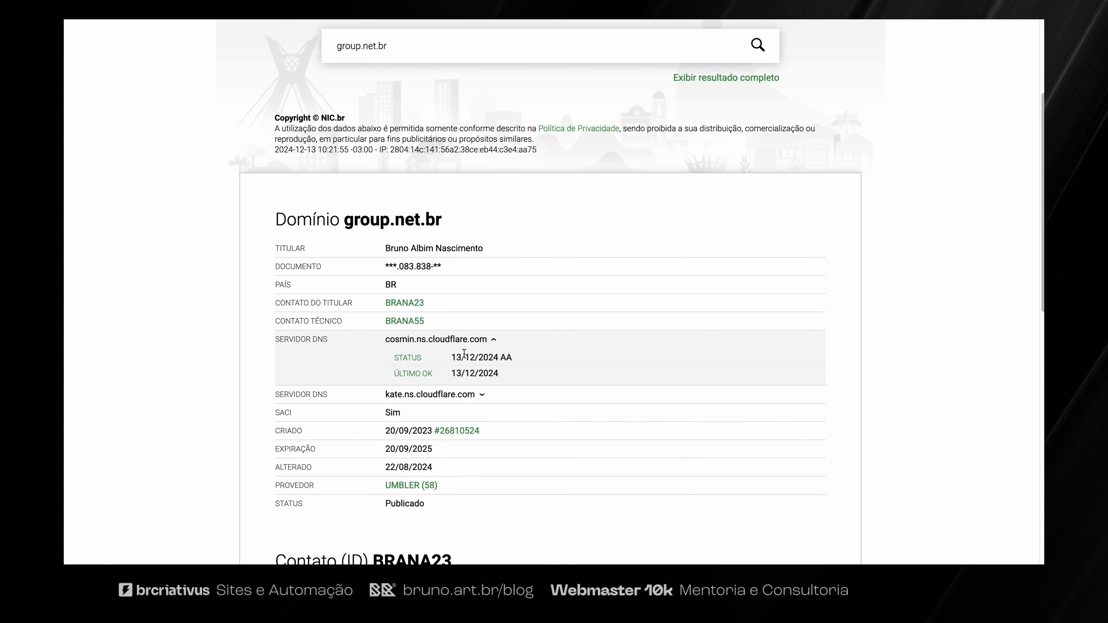
{"action": "left_click_drag", "start_coordinate": [500, 345], "coordinate": [506, 378]}
{"action": "left_click", "coordinate": [505, 379]}
{"action": "scroll", "coordinate": [374, 201], "scroll_direction": "up", "scroll_amount": 2}
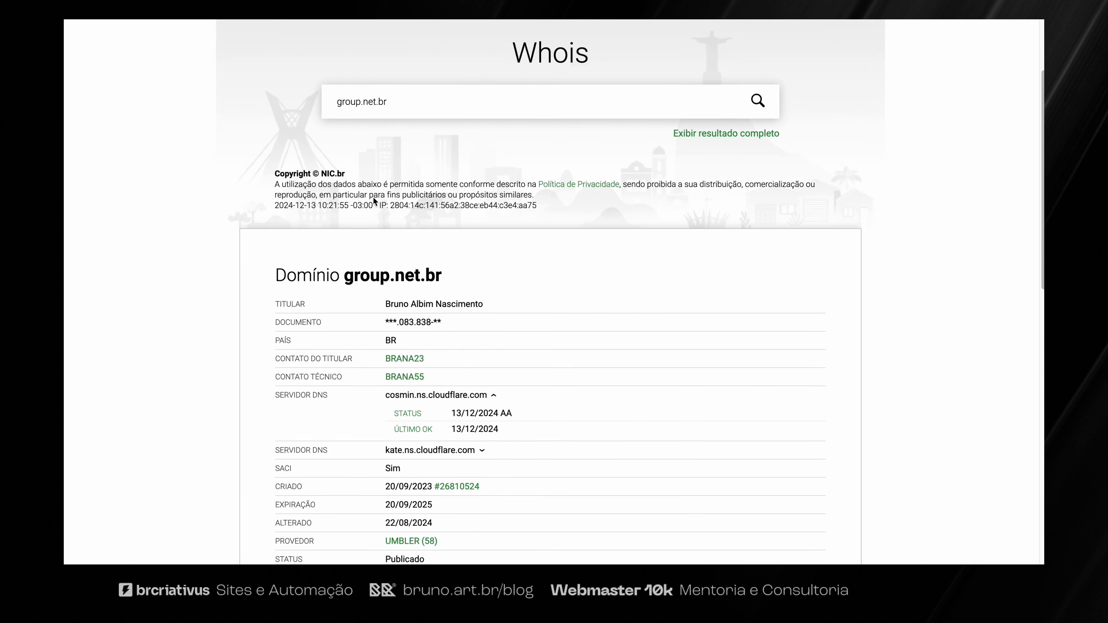
{"action": "scroll", "coordinate": [375, 202], "scroll_direction": "up", "scroll_amount": 4}
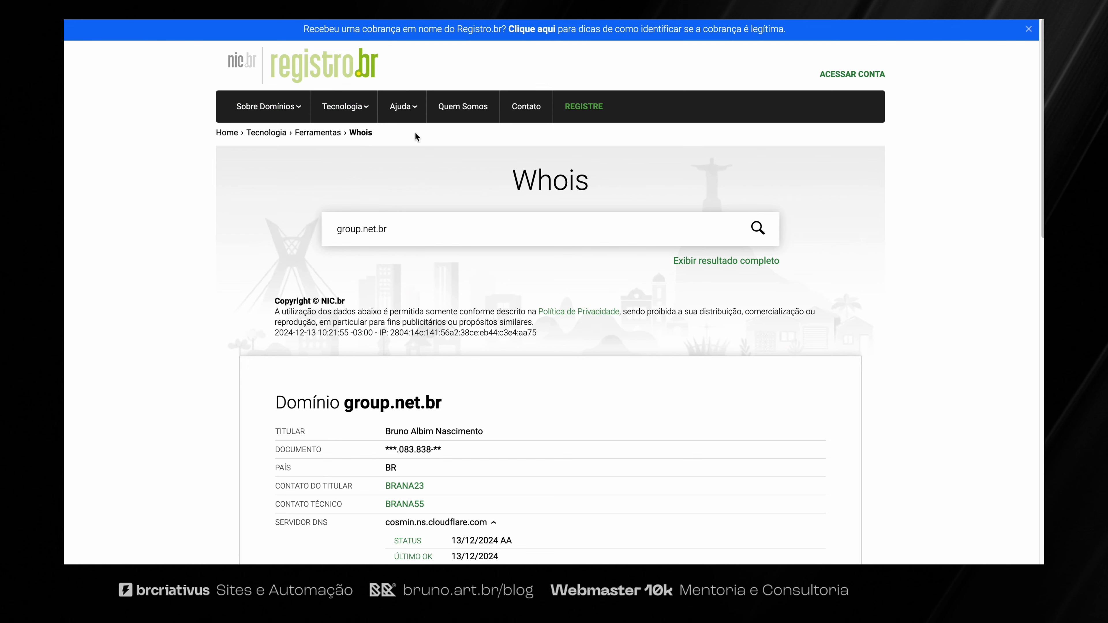
Open group.net.br in a new private browser window from Cloudflare and examine the text of the page that loads
{"action": "left_click", "coordinate": [373, 9]}
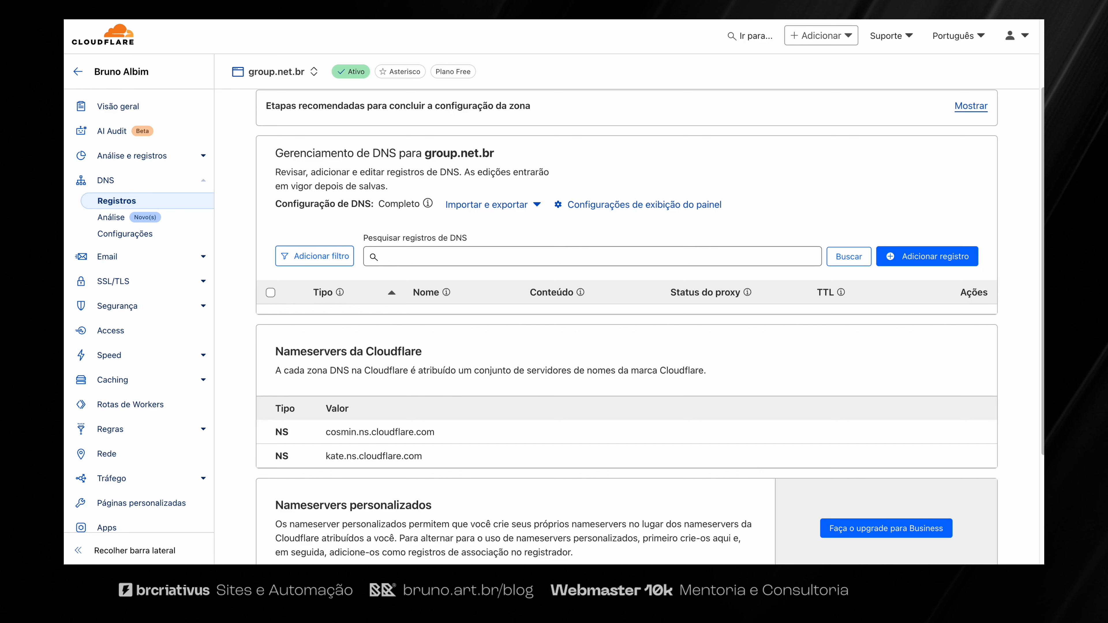
{"action": "key", "text": "ctrl+shift+n"}
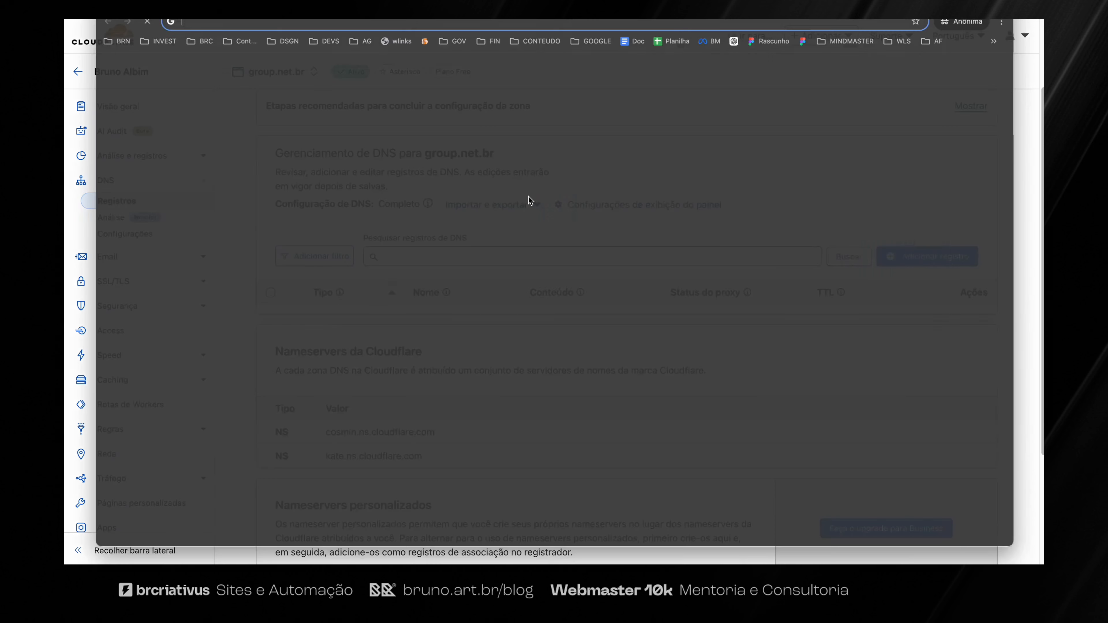
{"action": "type", "text": "group.net.br"}
{"action": "key", "text": "Return"}
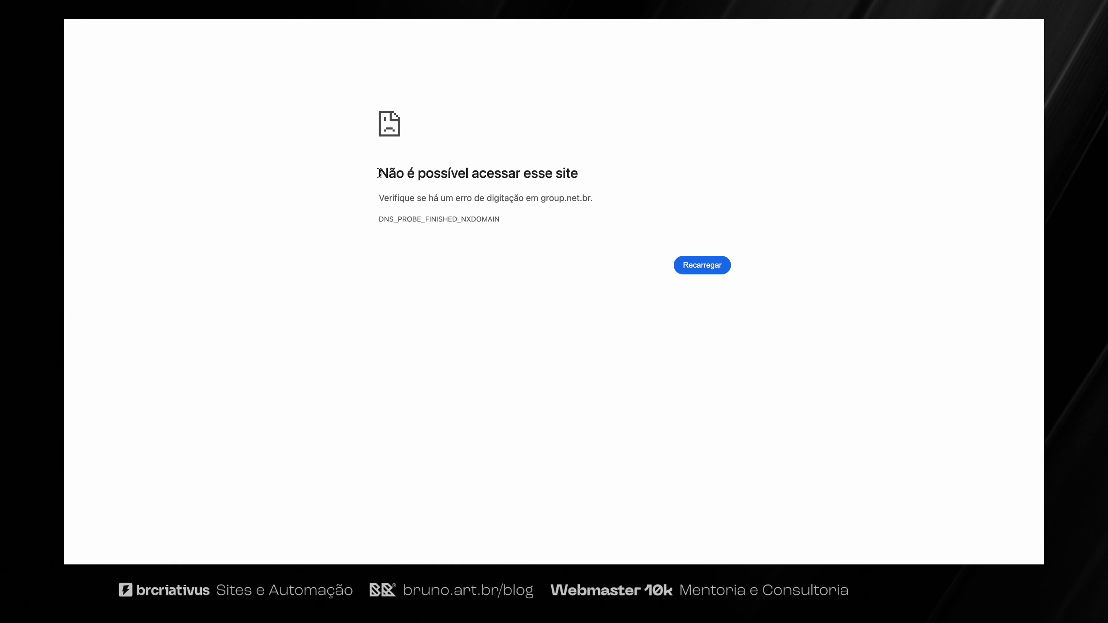
{"action": "left_click_drag", "start_coordinate": [379, 172], "coordinate": [548, 223]}
{"action": "left_click", "coordinate": [549, 222]}
{"action": "left_click_drag", "start_coordinate": [509, 226], "coordinate": [362, 173]}
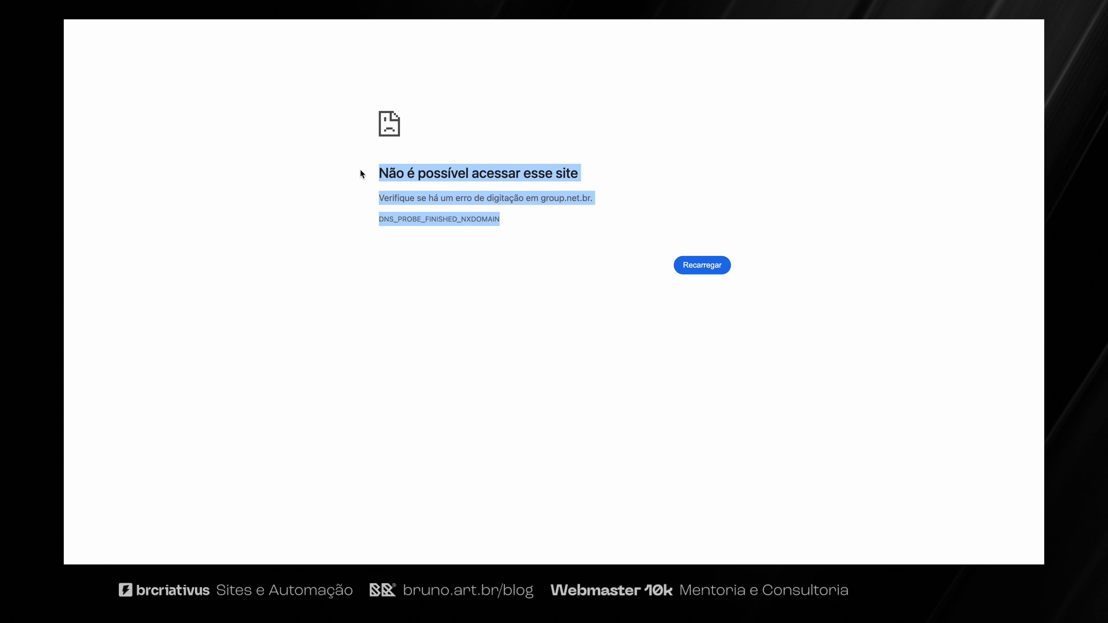
{"action": "left_click", "coordinate": [406, 201]}
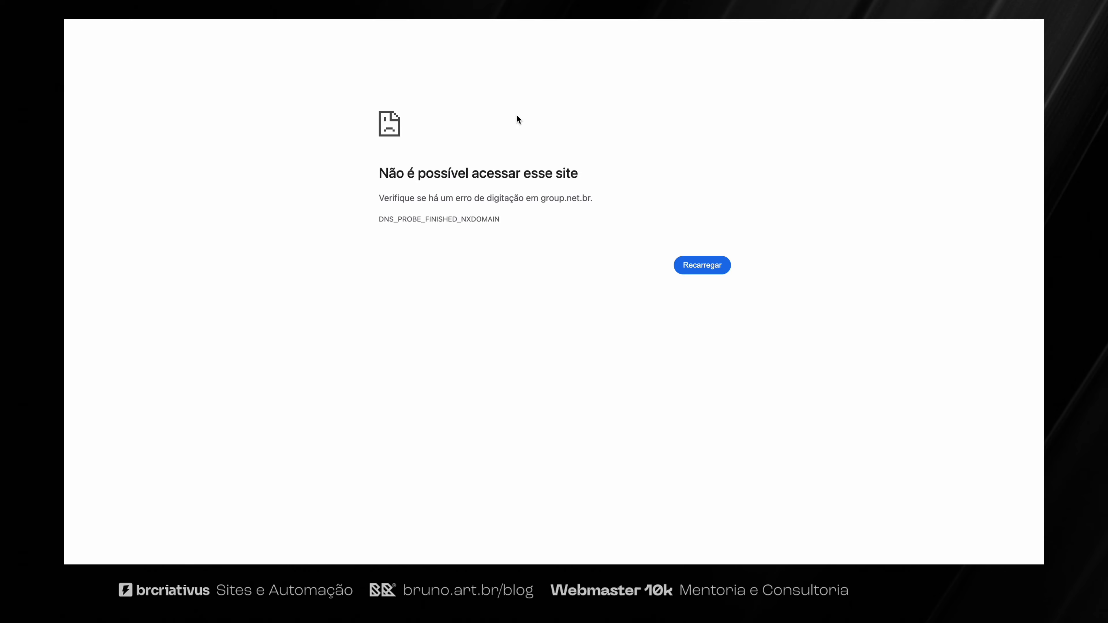
Switch to DNS Checker and check the worldwide A record propagation of group.net.br
{"action": "key", "text": "ctrl+Tab"}
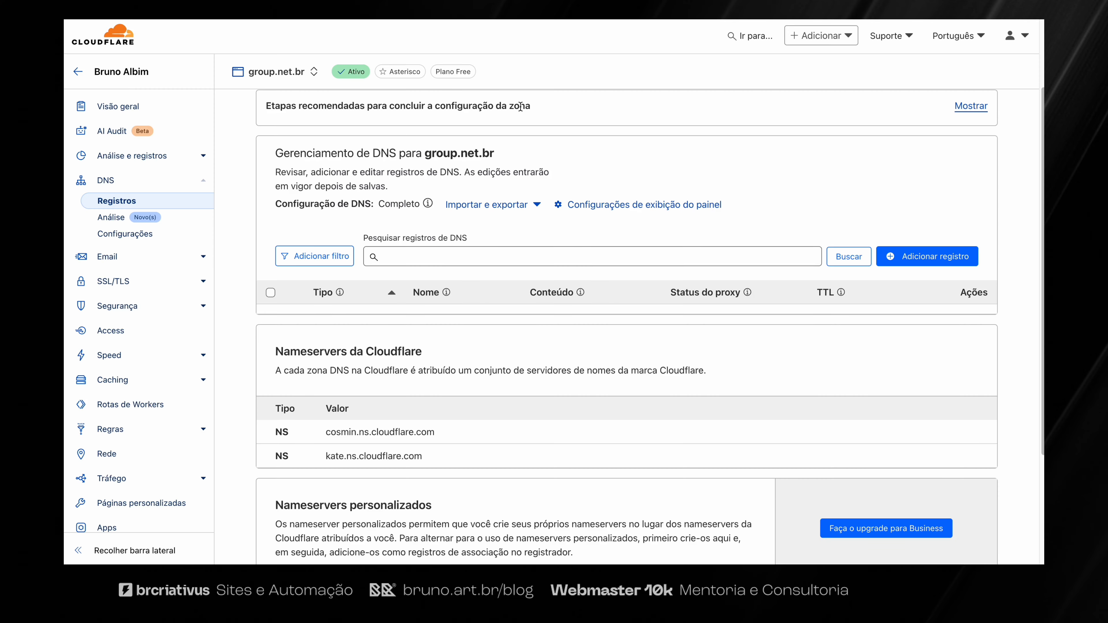
{"action": "key", "text": "ctrl+Tab"}
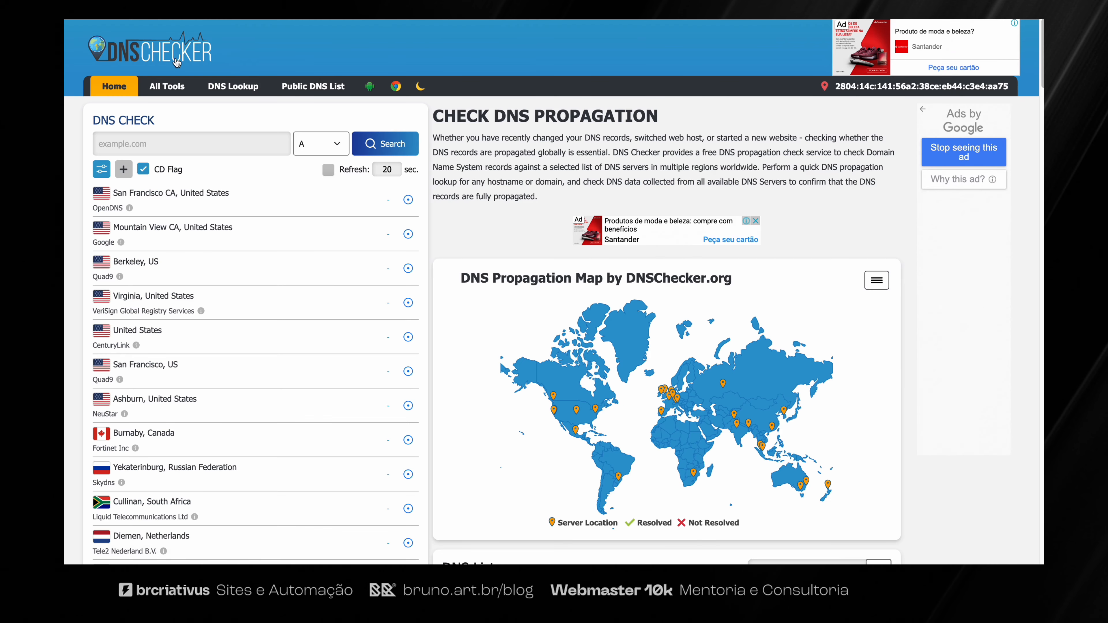
{"action": "left_click", "coordinate": [114, 148]}
{"action": "type", "text": "group.net.br"}
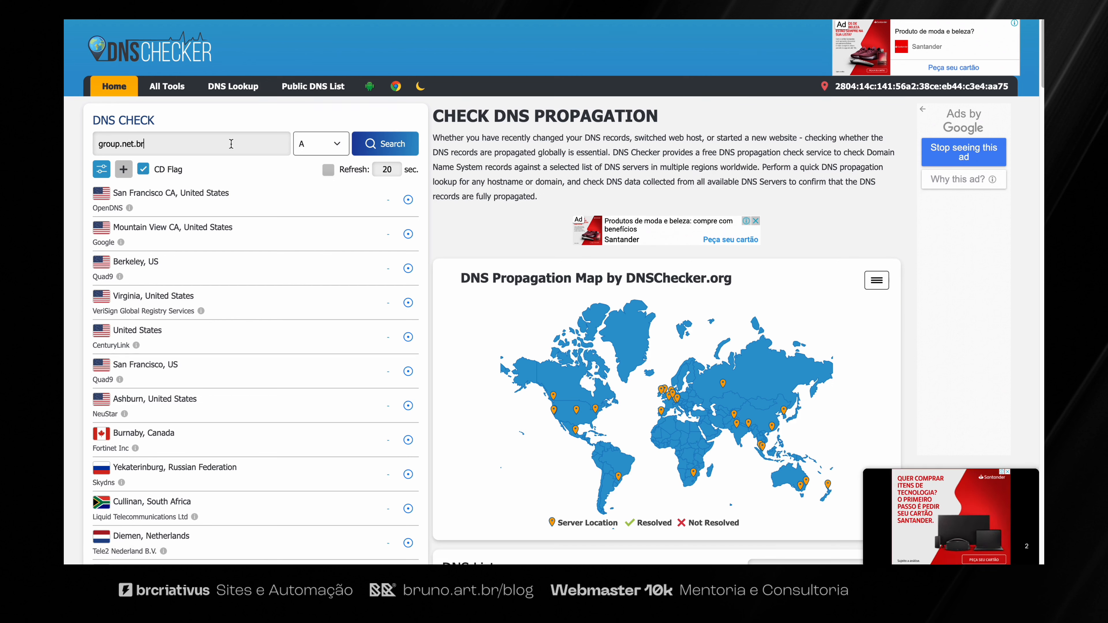
{"action": "key", "text": "Return"}
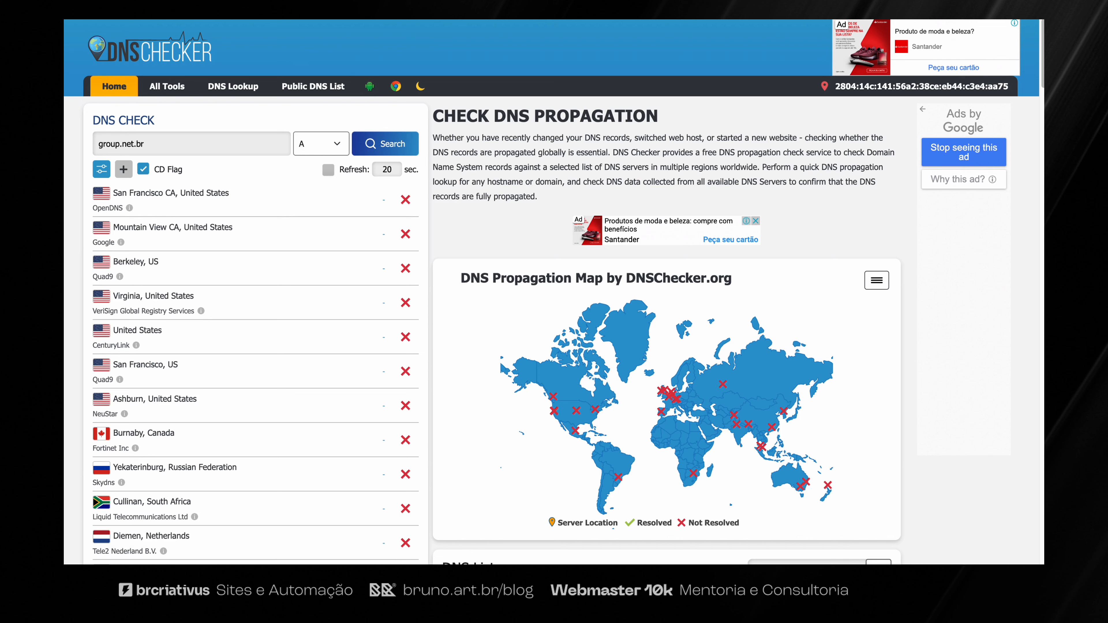
Check the worldwide A record propagation of dnschecker.org instead
{"action": "triple_click", "coordinate": [163, 149]}
{"action": "type", "text": "dnschecker.org"}
{"action": "left_click", "coordinate": [370, 151]}
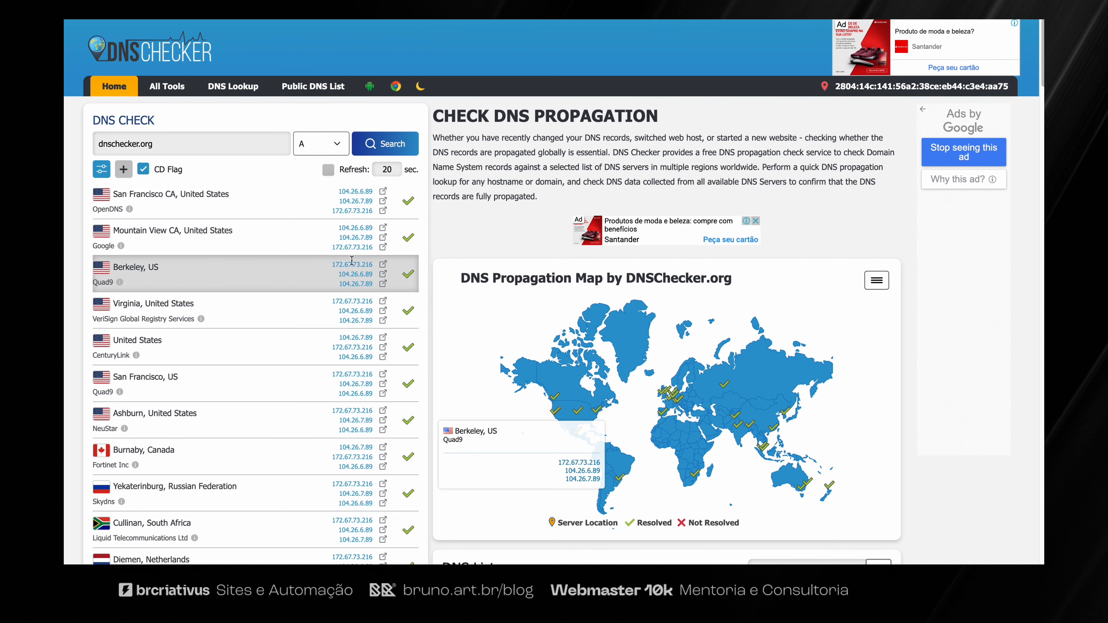
View the available DNS record types, keep A selected, and examine the first IPv4 address for San Francisco
{"action": "left_click", "coordinate": [328, 151]}
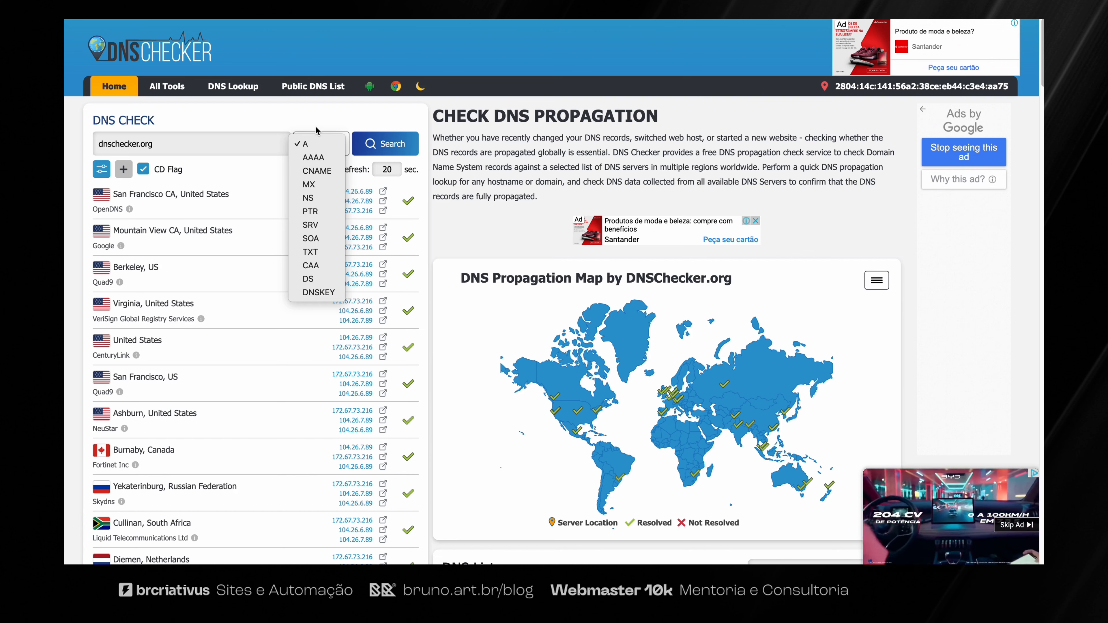
{"action": "left_click", "coordinate": [318, 148]}
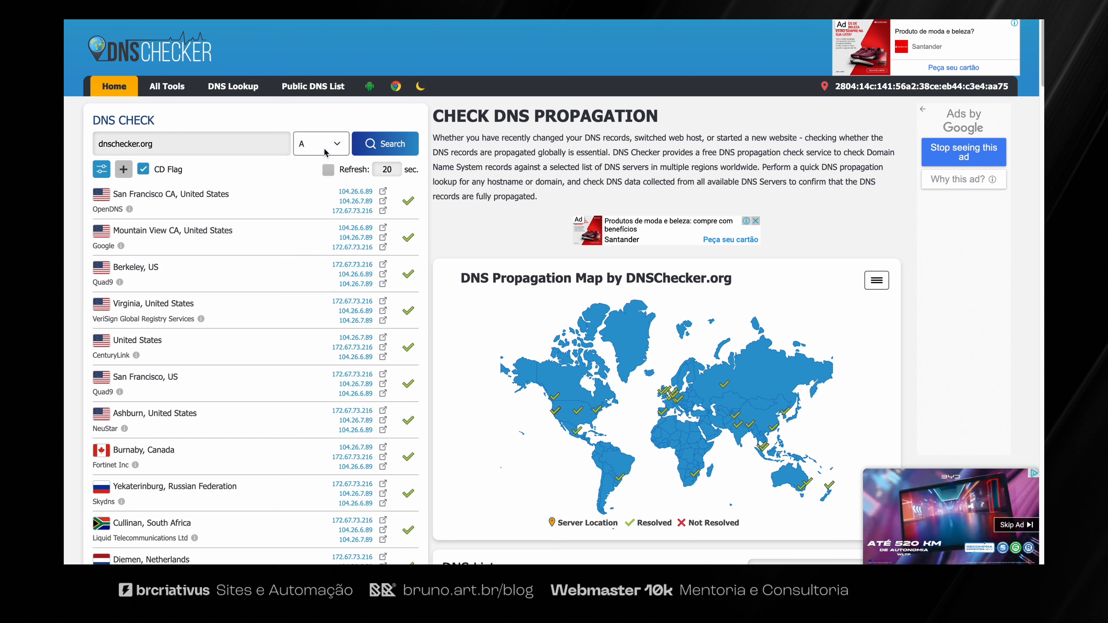
{"action": "left_click_drag", "start_coordinate": [338, 193], "coordinate": [367, 193]}
{"action": "left_click", "coordinate": [349, 193]}
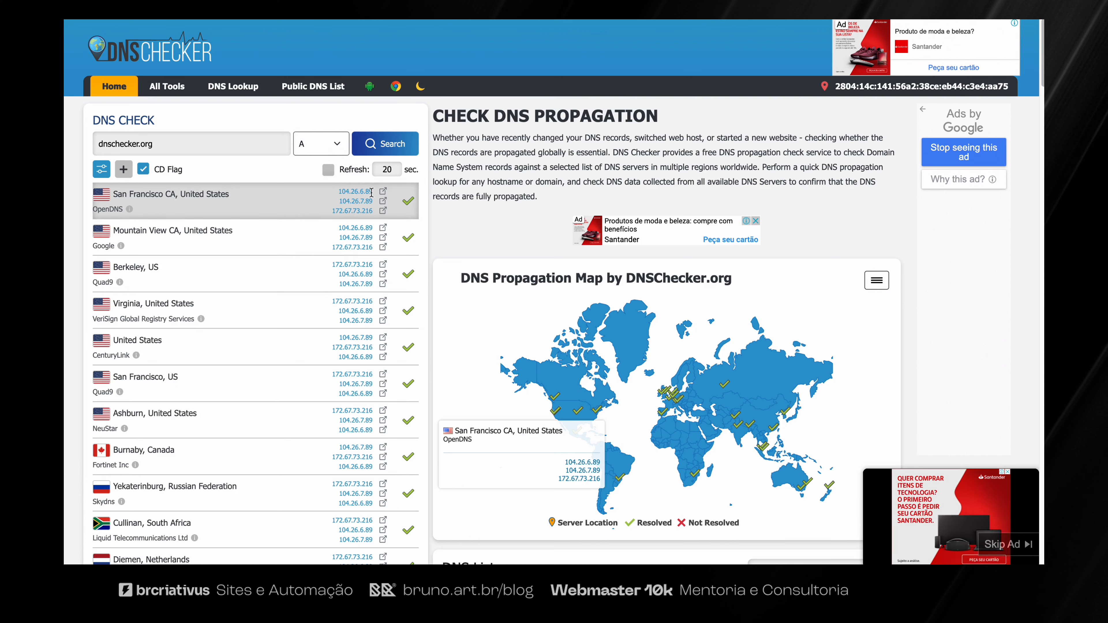
Check the AAAA record propagation of dnschecker.org and examine the first IPv6 address for San Francisco
{"action": "left_click", "coordinate": [325, 153]}
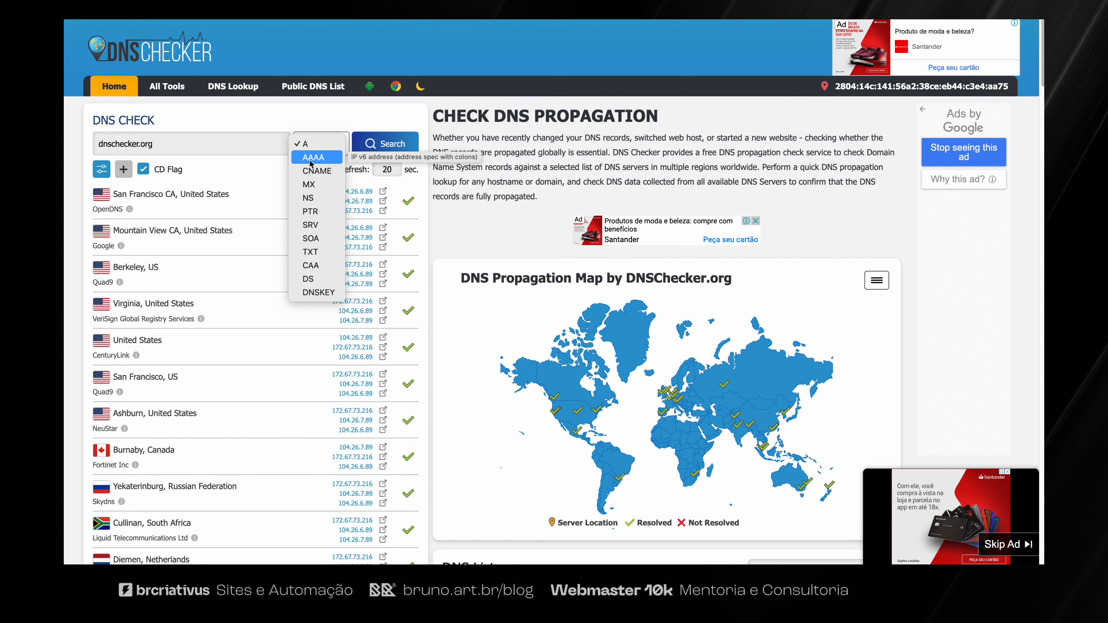
{"action": "left_click", "coordinate": [311, 163]}
{"action": "left_click", "coordinate": [381, 152]}
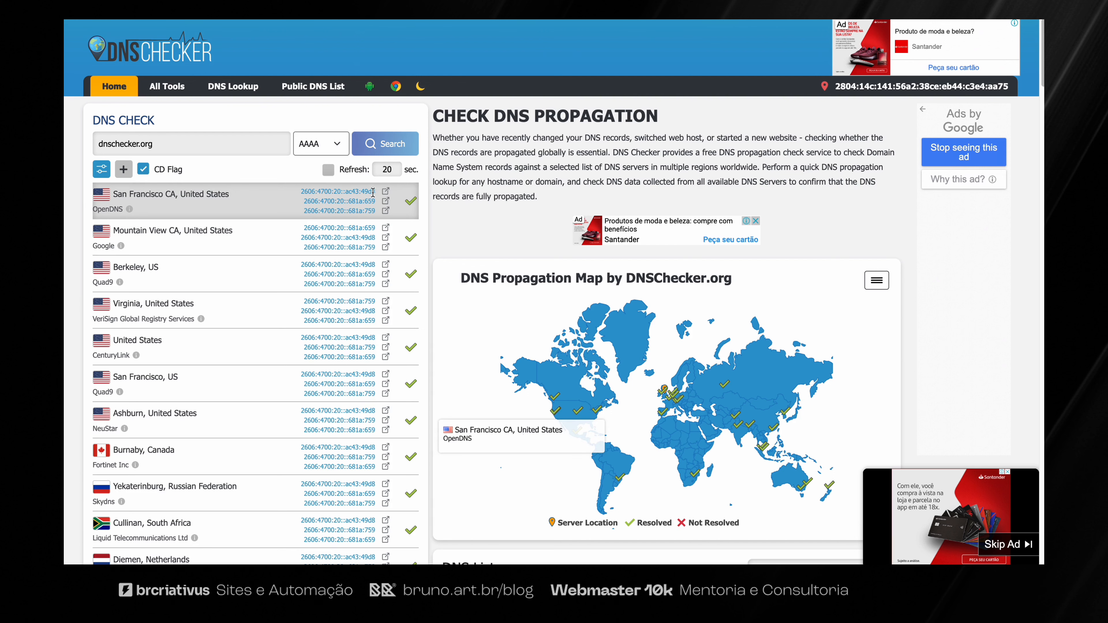
{"action": "left_click_drag", "start_coordinate": [376, 193], "coordinate": [301, 193]}
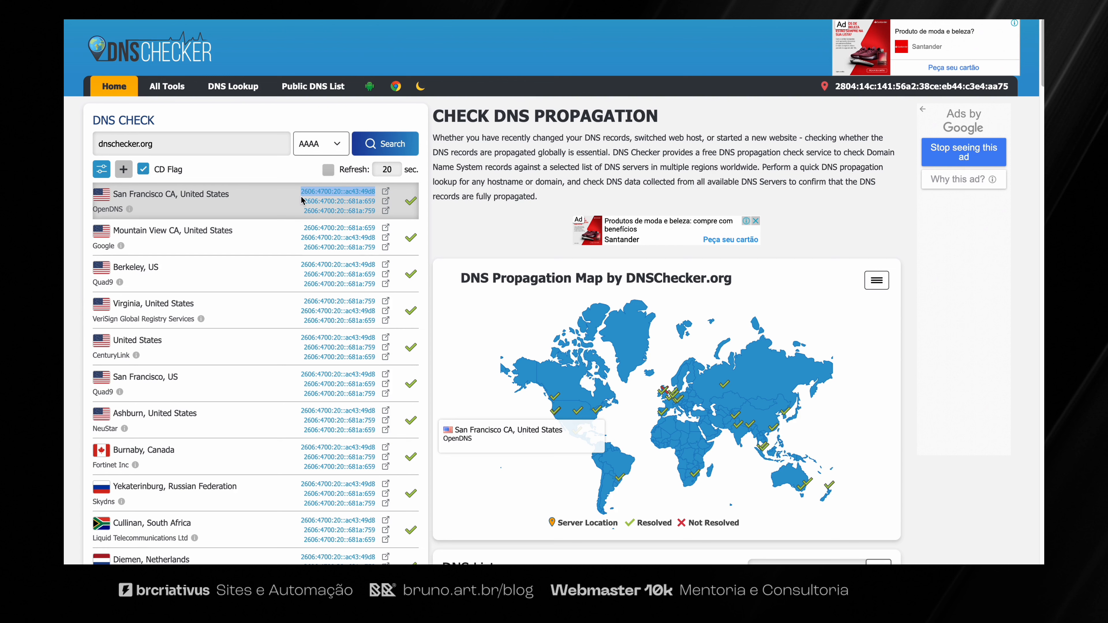
Set the record type to CNAME and highlight the dnschecker.org domain in the DNS check
{"action": "left_click", "coordinate": [326, 147]}
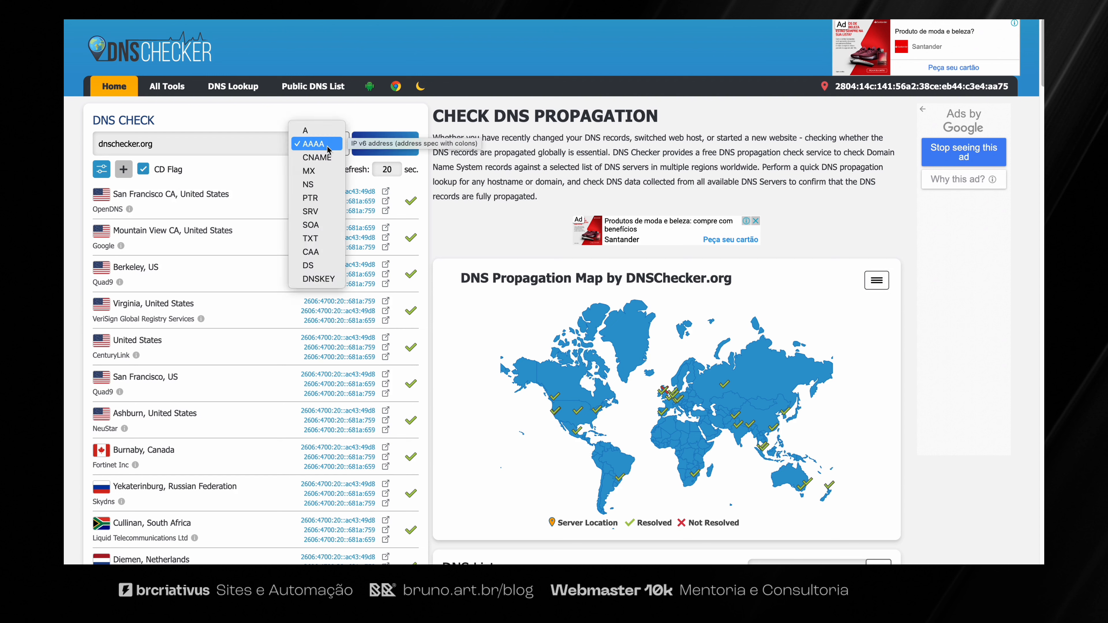
{"action": "left_click", "coordinate": [310, 159]}
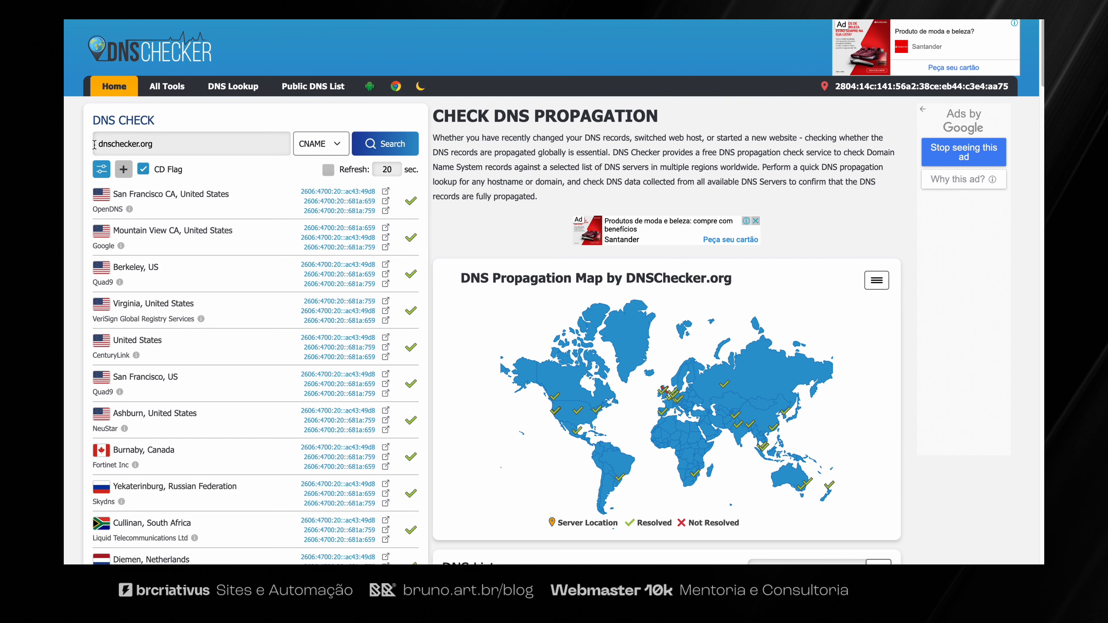
{"action": "left_click_drag", "start_coordinate": [99, 145], "coordinate": [153, 143]}
{"action": "left_click", "coordinate": [157, 144]}
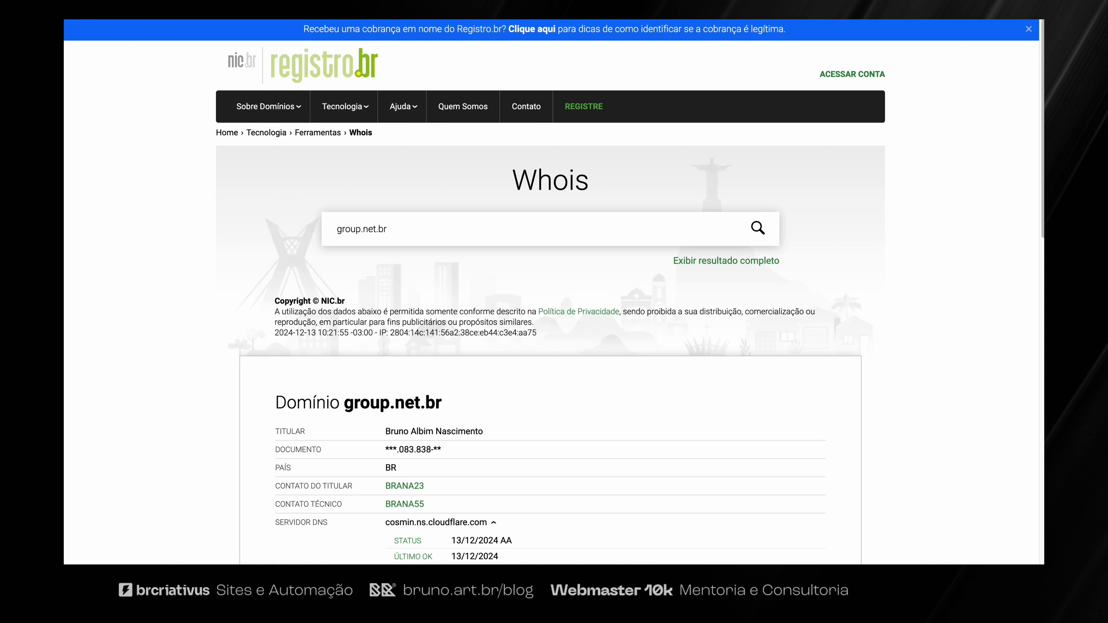
On the Registro.br Whois page, try app and blog as example subdomain prefixes of group.net.br, and remove the prefix
{"action": "left_click_drag", "start_coordinate": [336, 228], "coordinate": [404, 228]}
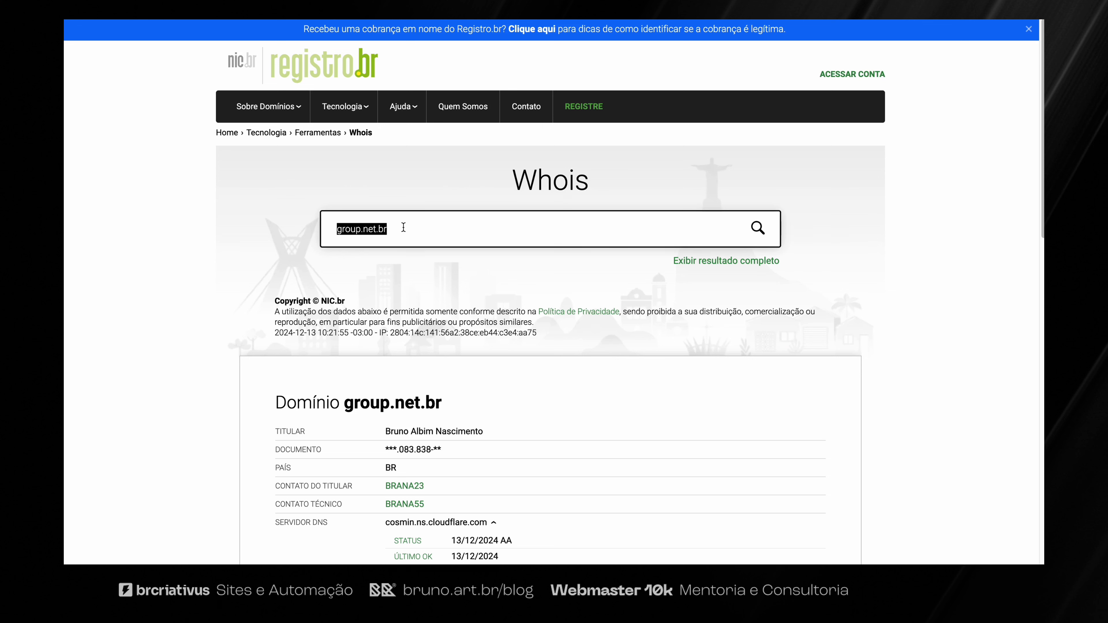
{"action": "left_click", "coordinate": [337, 231]}
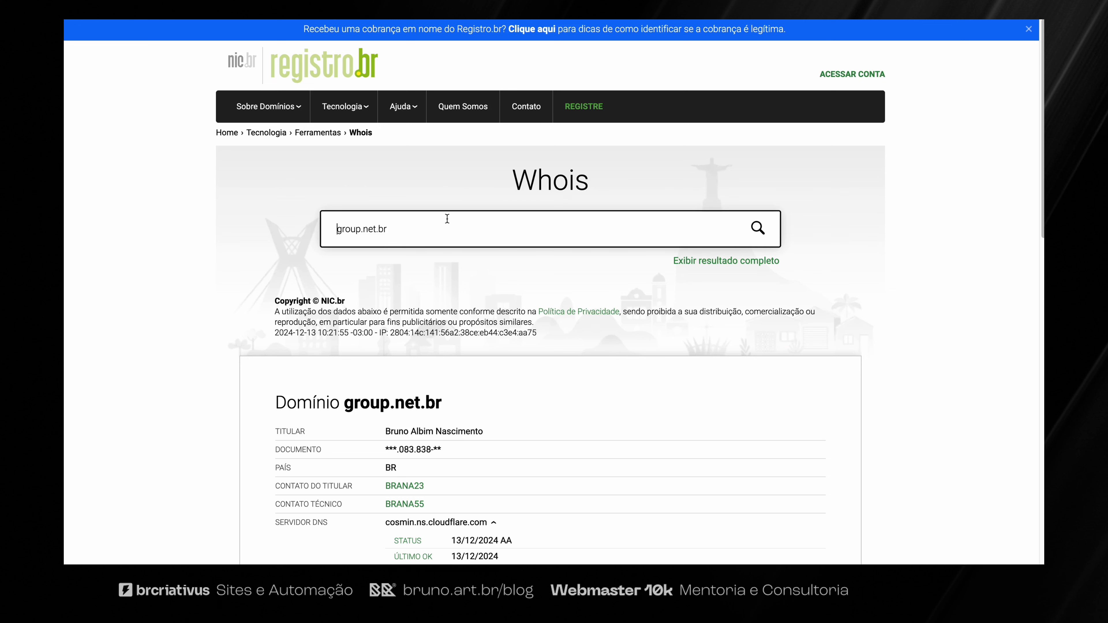
{"action": "type", "text": ".app"}
{"action": "double_click", "coordinate": [348, 230]}
{"action": "type", "text": "blog"}
{"action": "double_click", "coordinate": [348, 229]}
{"action": "key", "text": "Delete"}
{"action": "key", "text": "Delete"}
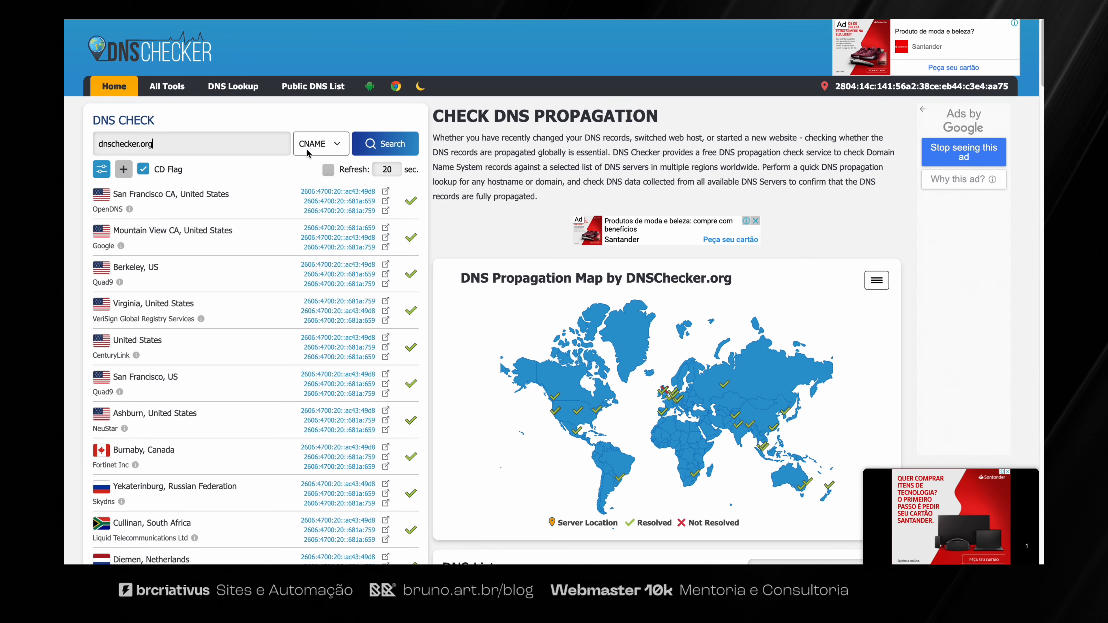
Return to DNS Checker, set the record type back to A, and rerun the check for dnschecker.org
{"action": "left_click", "coordinate": [157, 147]}
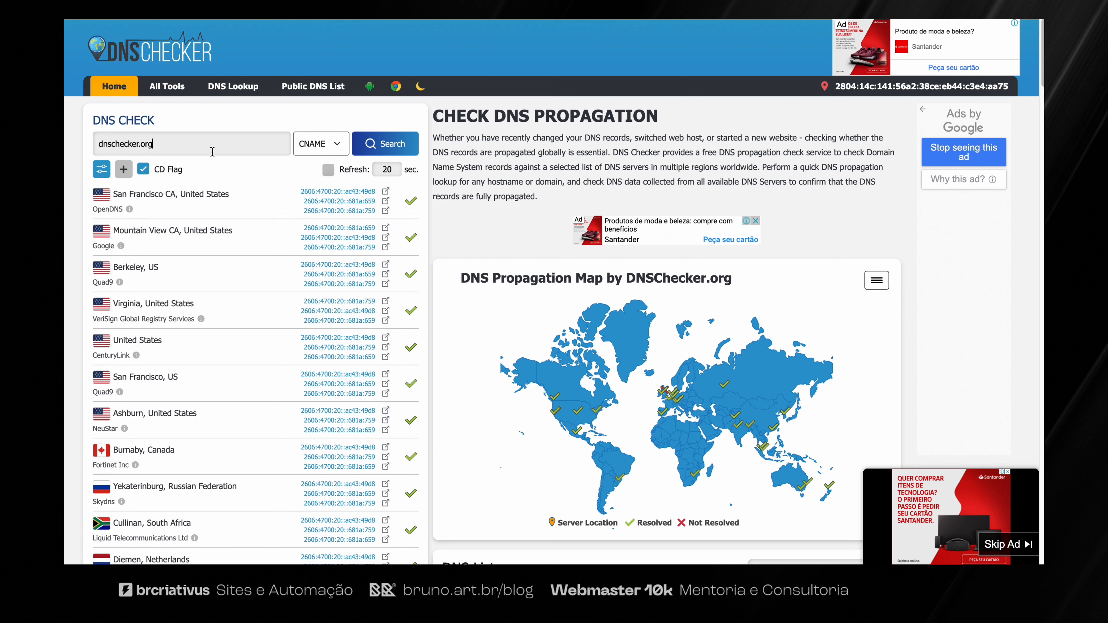
{"action": "left_click", "coordinate": [315, 144]}
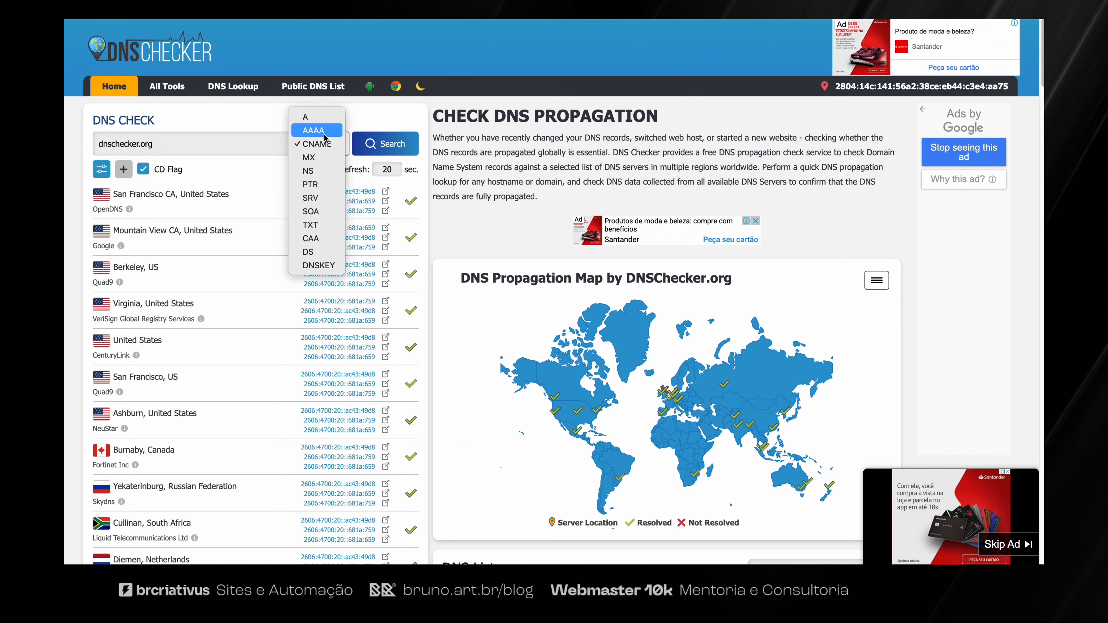
{"action": "left_click", "coordinate": [319, 116]}
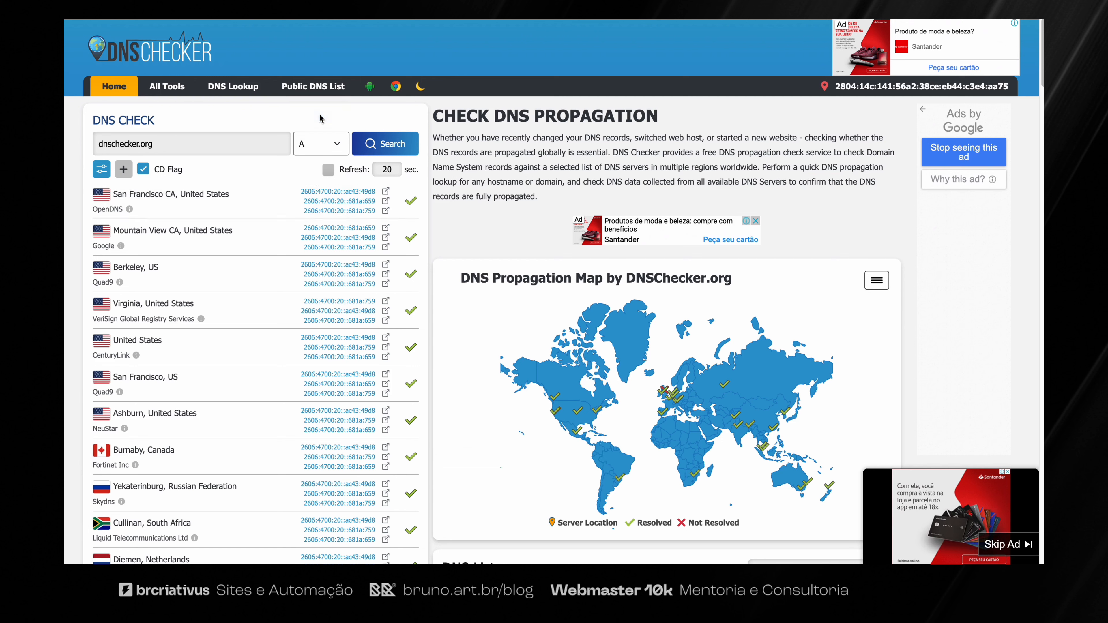
{"action": "left_click", "coordinate": [300, 150]}
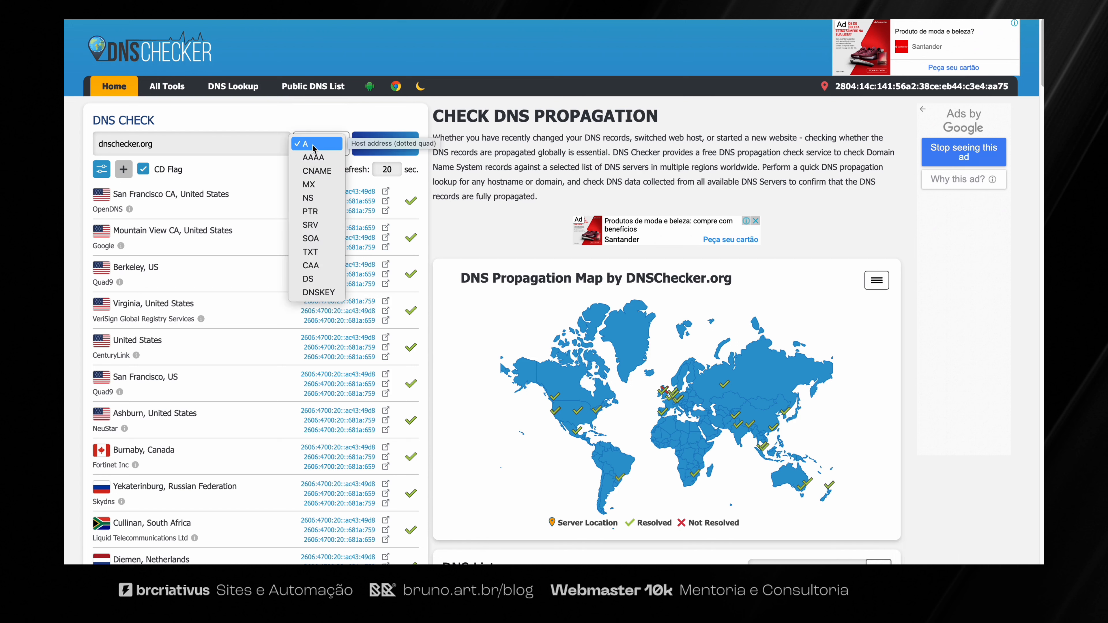
{"action": "left_click", "coordinate": [295, 148]}
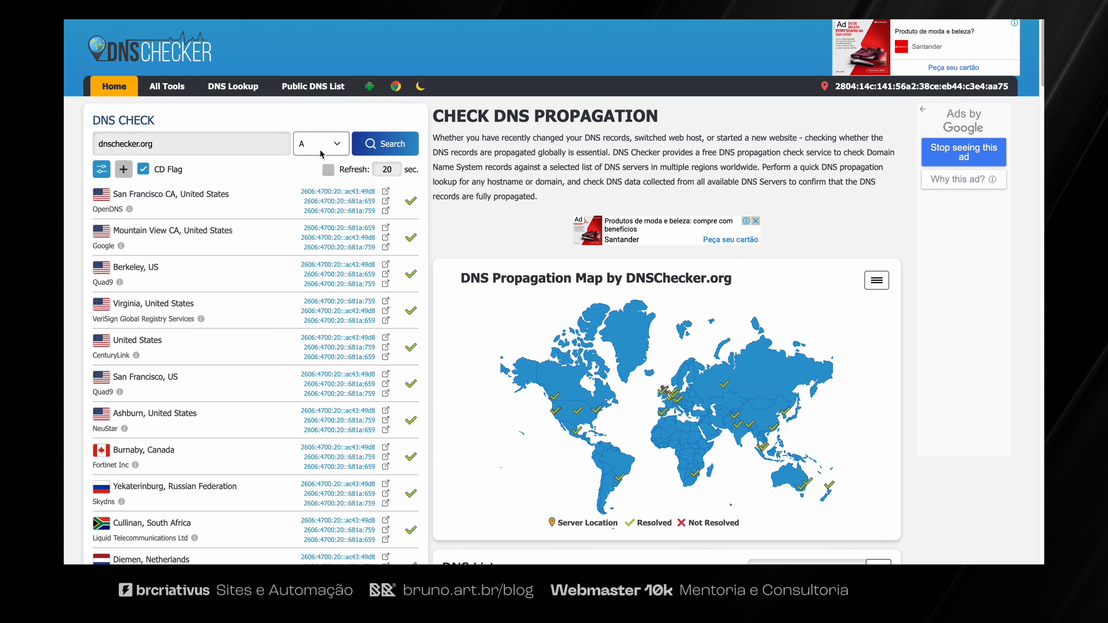
{"action": "left_click", "coordinate": [387, 153]}
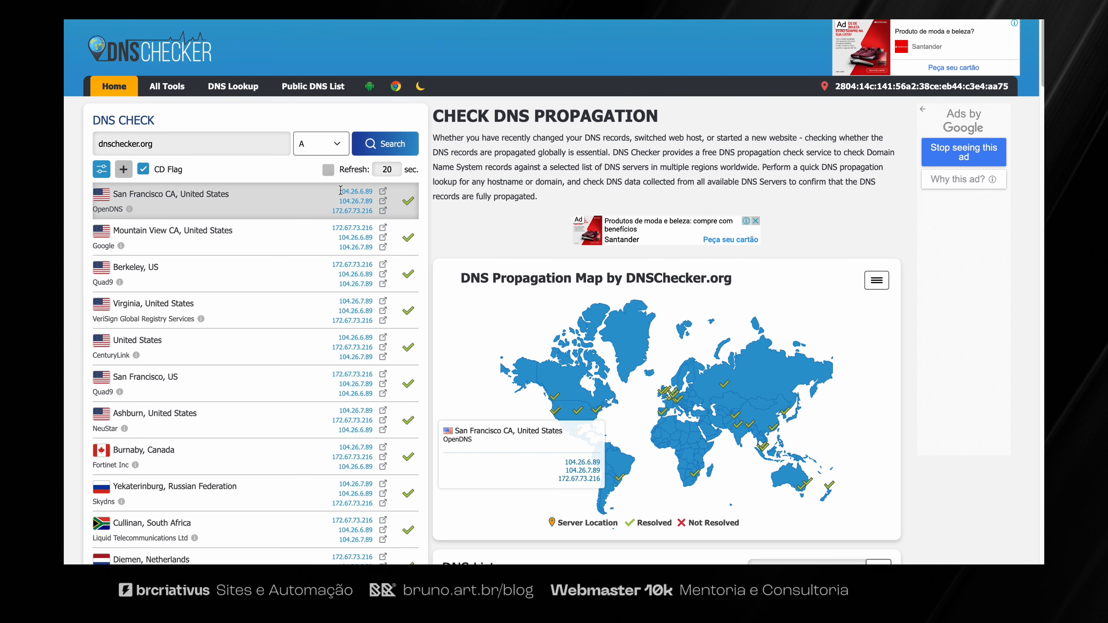
Change the record type to CNAME and highlight the first IP address in the San Francisco result
{"action": "left_click", "coordinate": [321, 145]}
{"action": "left_click", "coordinate": [317, 171]}
{"action": "left_click_drag", "start_coordinate": [372, 191], "coordinate": [328, 194]}
{"action": "left_click", "coordinate": [324, 194]}
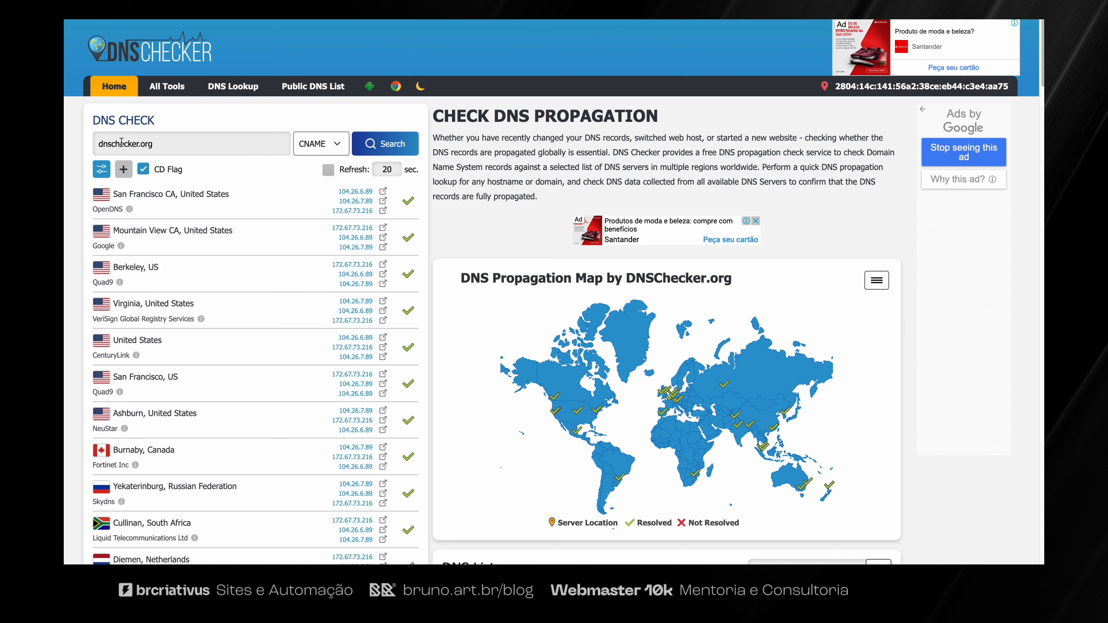
Replace the domain to check with the example CNAME target cliente-xyz.lojaintegrada.com.br and select the whole entry
{"action": "double_click", "coordinate": [107, 143]}
{"action": "key", "text": "ctrl+c"}
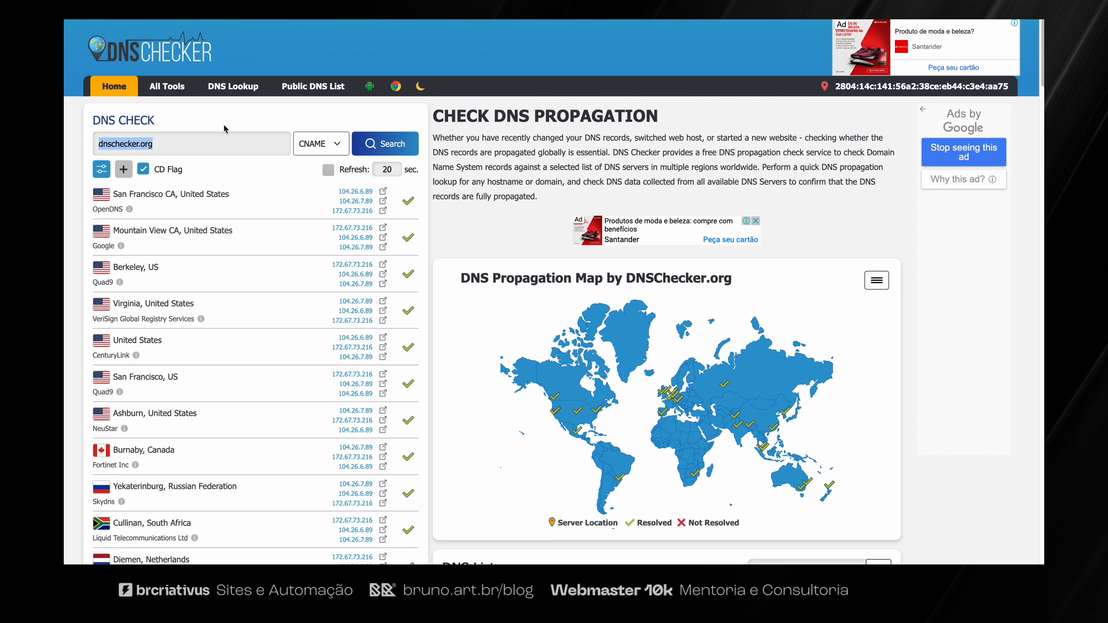
{"action": "type", "text": "cliente"}
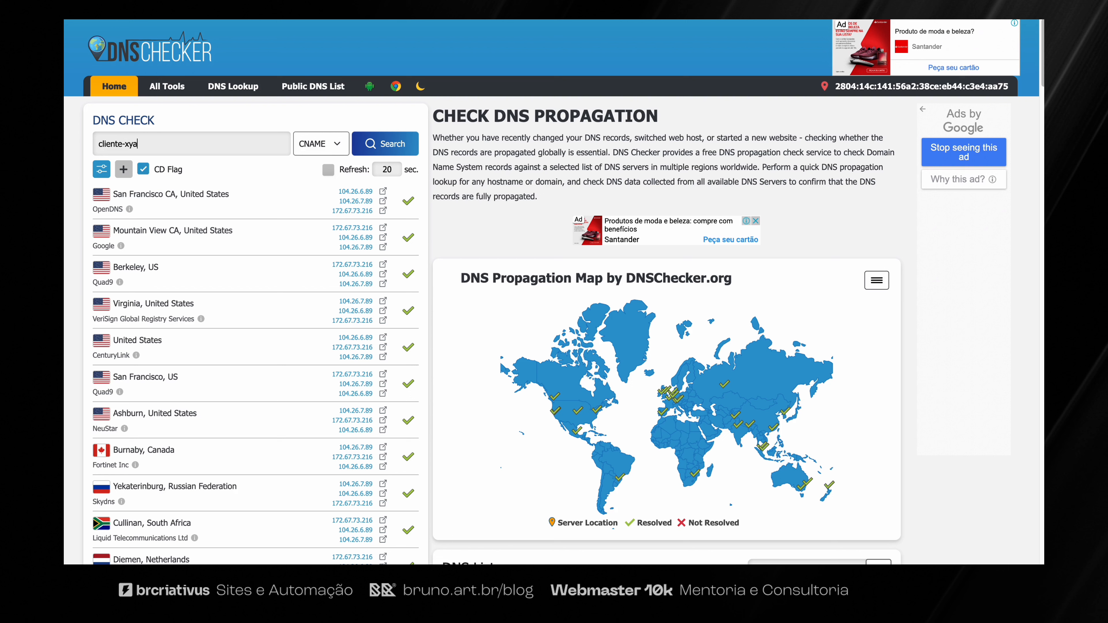
{"action": "type", "text": "-xyz.lojaintegrada.com.br"}
{"action": "key", "text": "ctrl+a"}
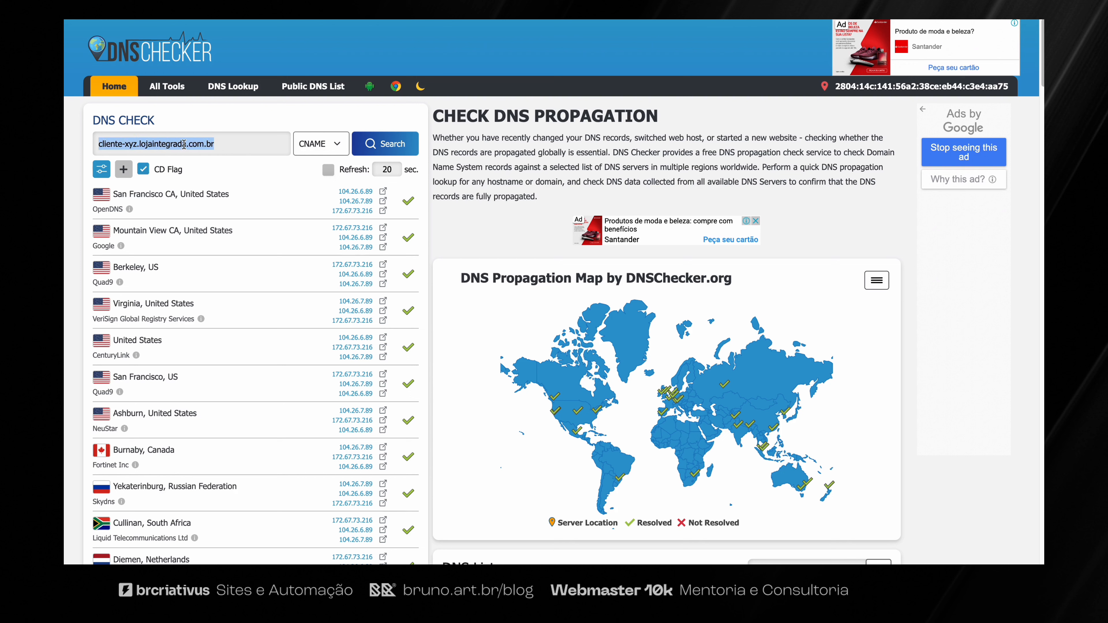
Replace the domain to check with group.net.br from the Registro.br Whois page, add the prefix loja. and select the entry
{"action": "left_click", "coordinate": [305, 151]}
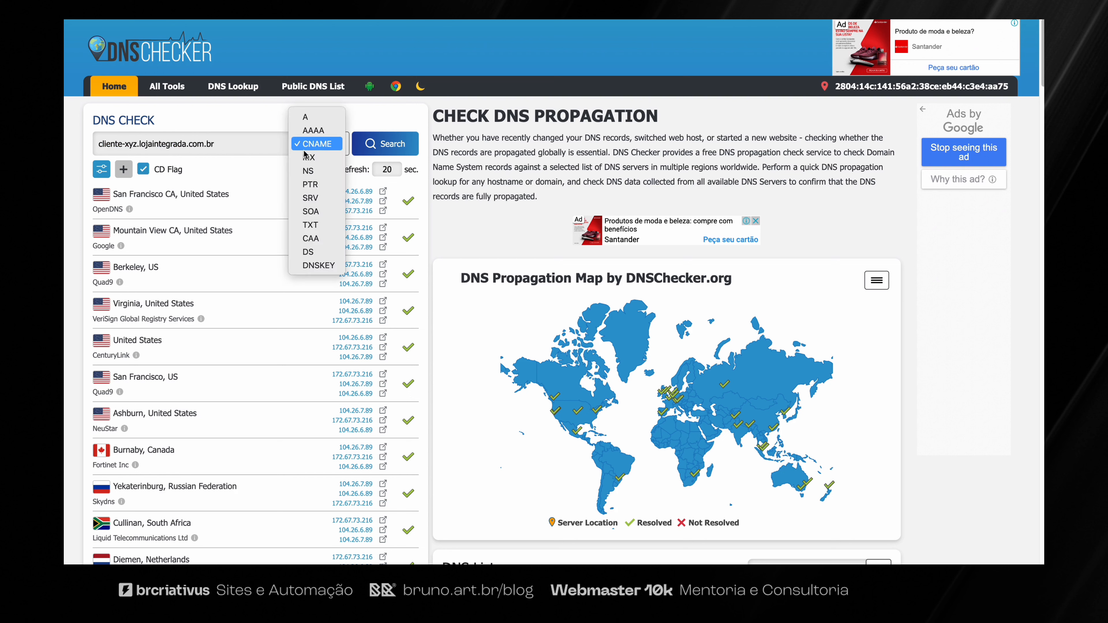
{"action": "left_click", "coordinate": [305, 149]}
{"action": "key", "text": "ctrl+a"}
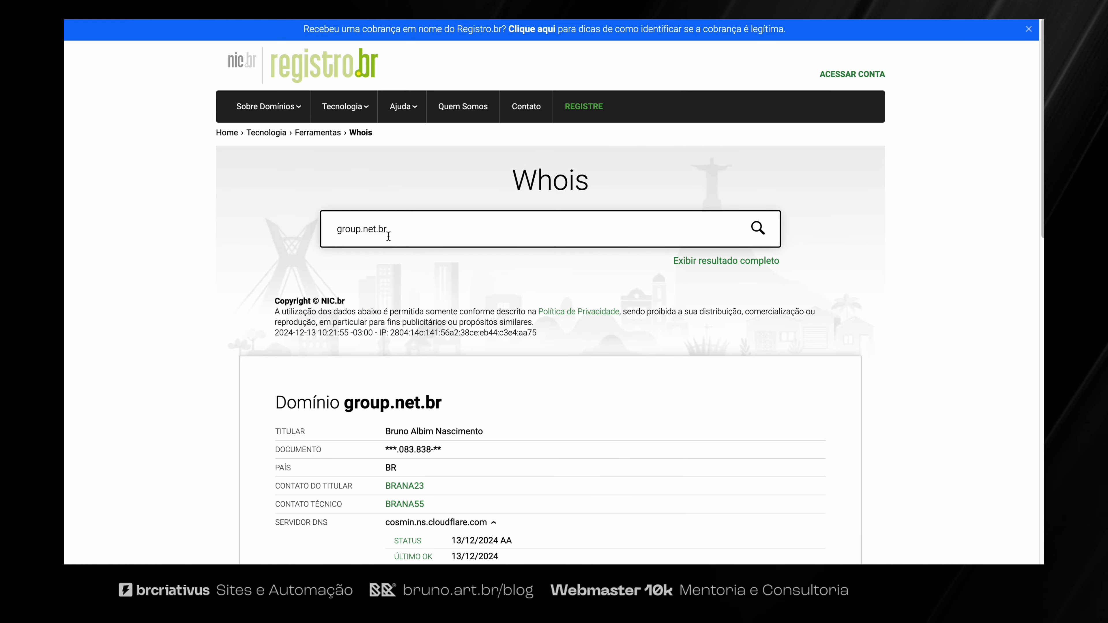
{"action": "key", "text": "ctrl+a"}
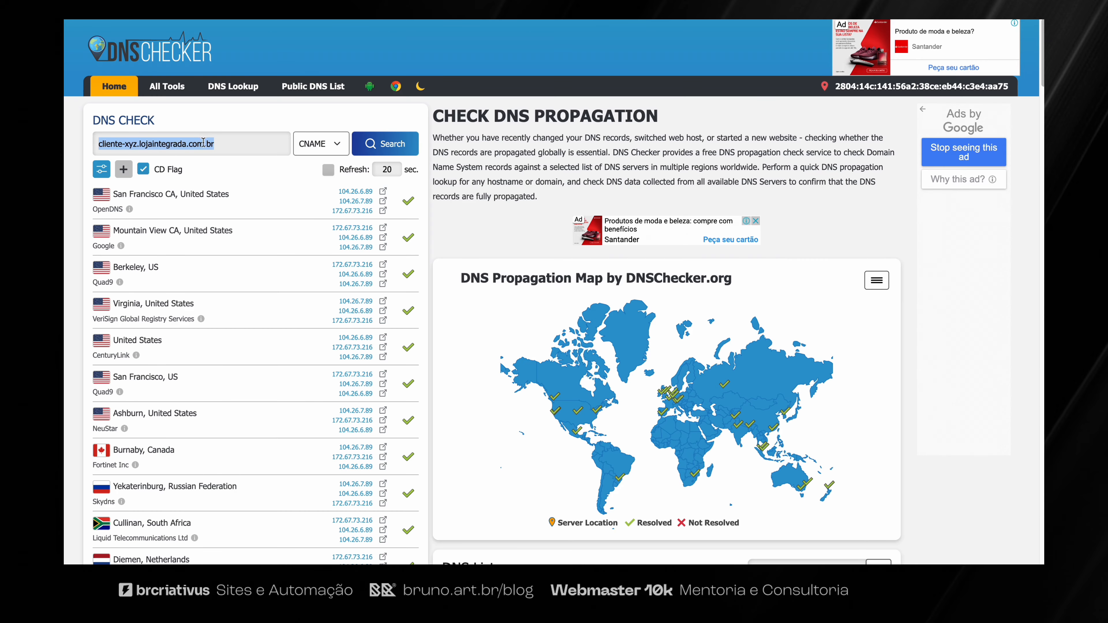
{"action": "type", "text": "group.net.br"}
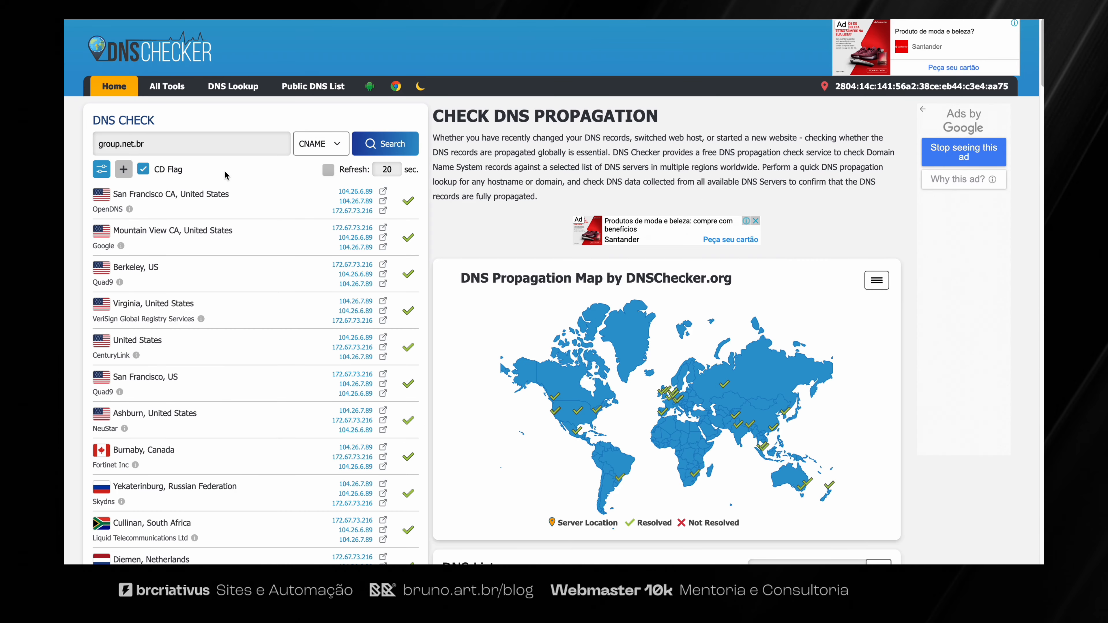
{"action": "left_click", "coordinate": [99, 144]}
{"action": "type", "text": "loja."}
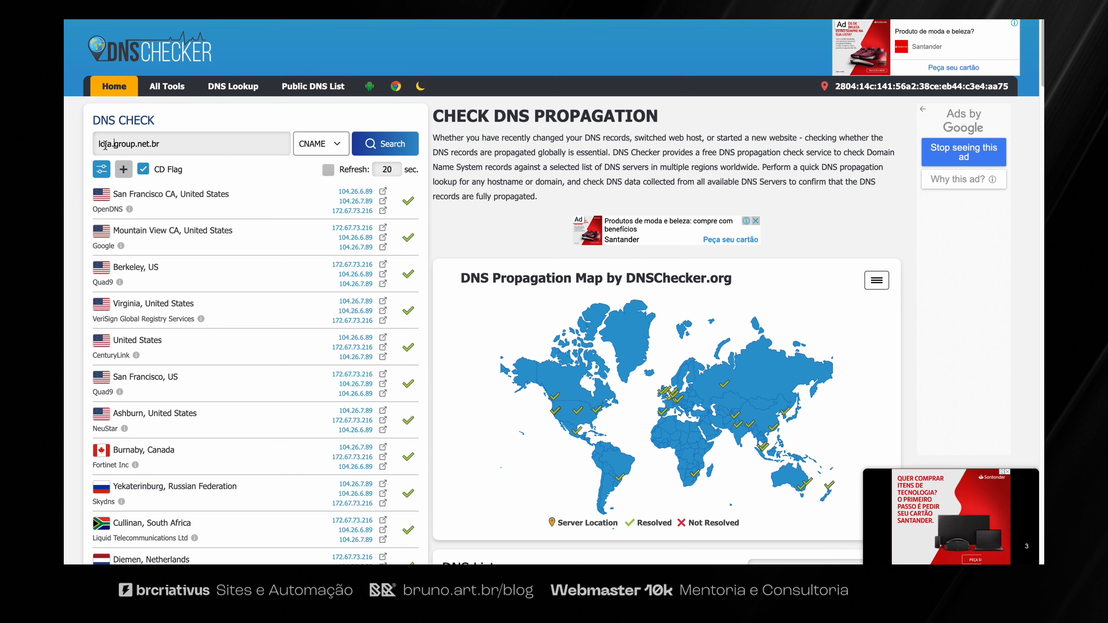
{"action": "left_click_drag", "start_coordinate": [98, 144], "coordinate": [164, 144]}
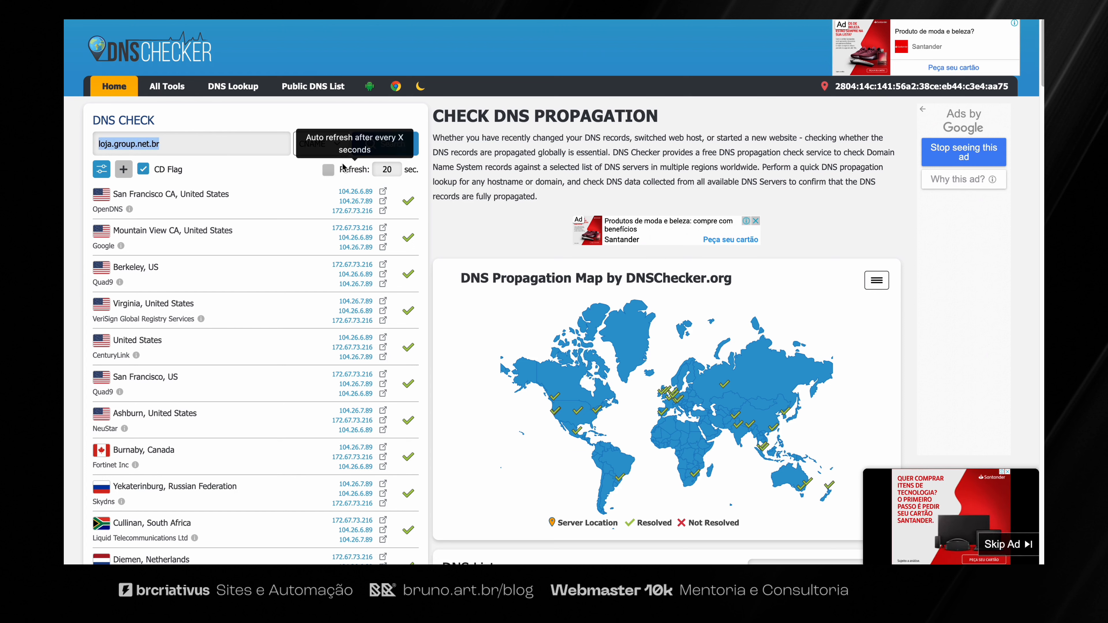
Change the record type to MX and run the propagation check for dnschecker.org
{"action": "left_click", "coordinate": [325, 144]}
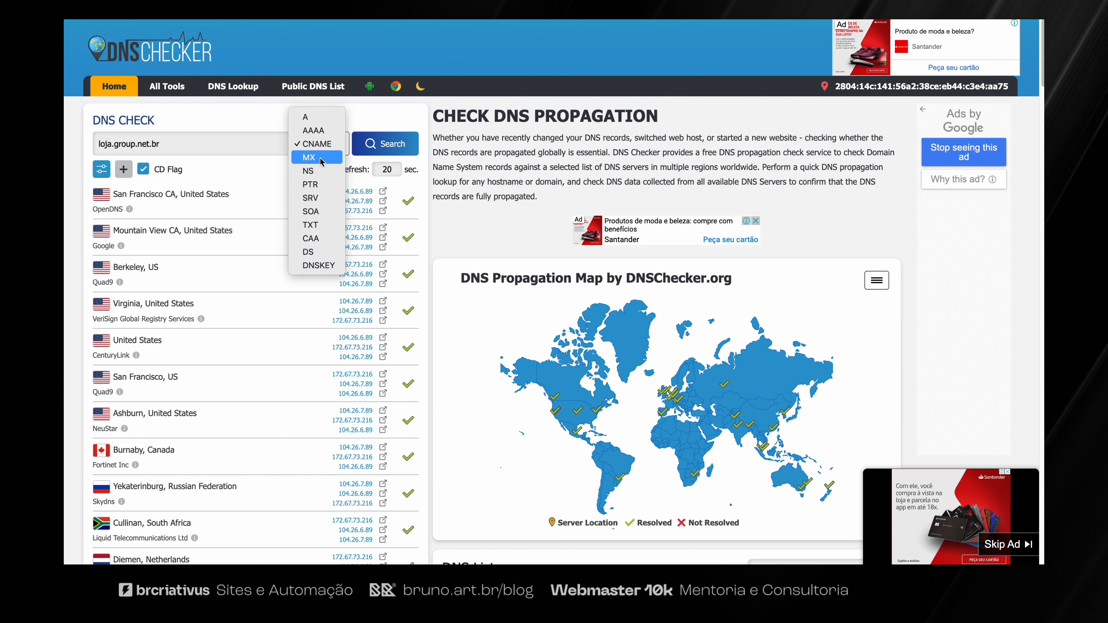
{"action": "left_click", "coordinate": [311, 163]}
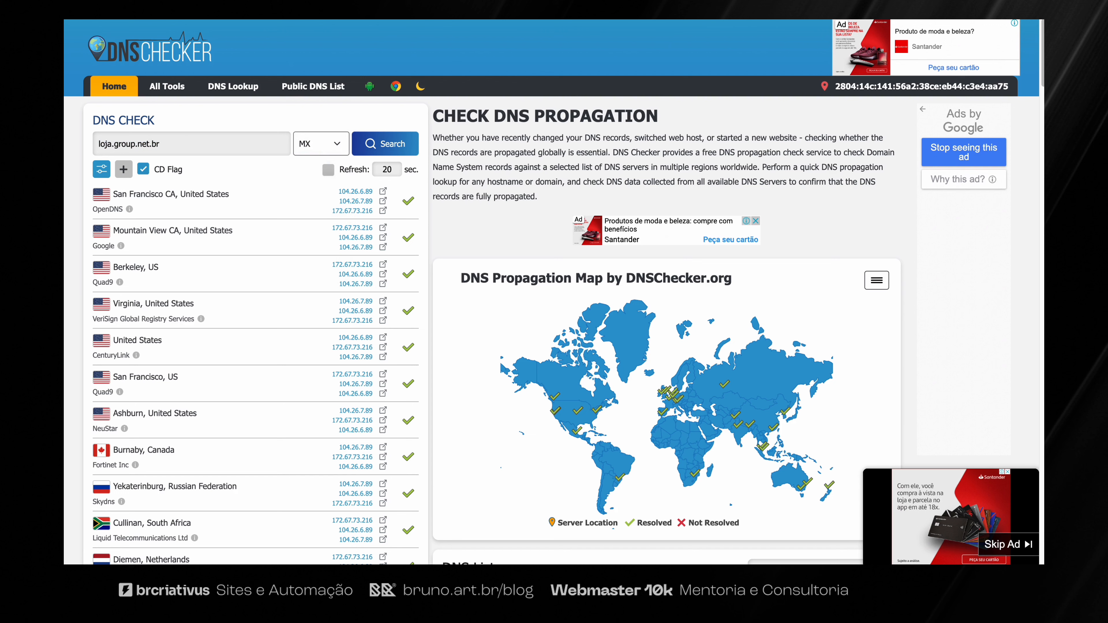
{"action": "key", "text": "ctrl+a"}
{"action": "key", "text": "ctrl+v"}
{"action": "key", "text": "Return"}
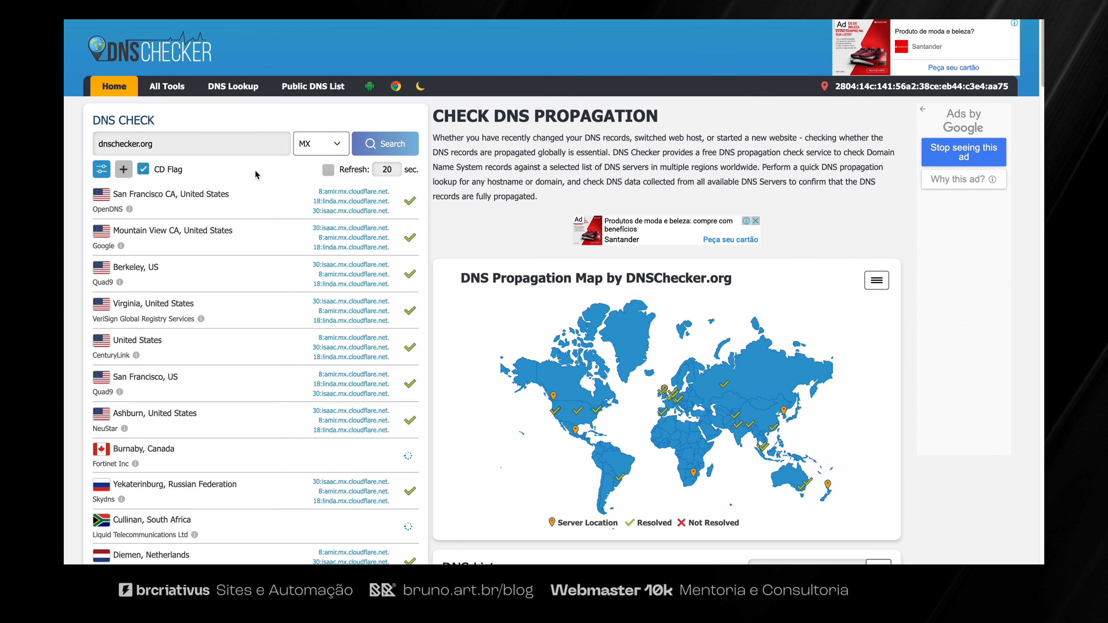
Highlight the mail server entries in the MX results, focusing on the first one for San Francisco
{"action": "left_click_drag", "start_coordinate": [335, 192], "coordinate": [370, 494]}
{"action": "left_click", "coordinate": [363, 213]}
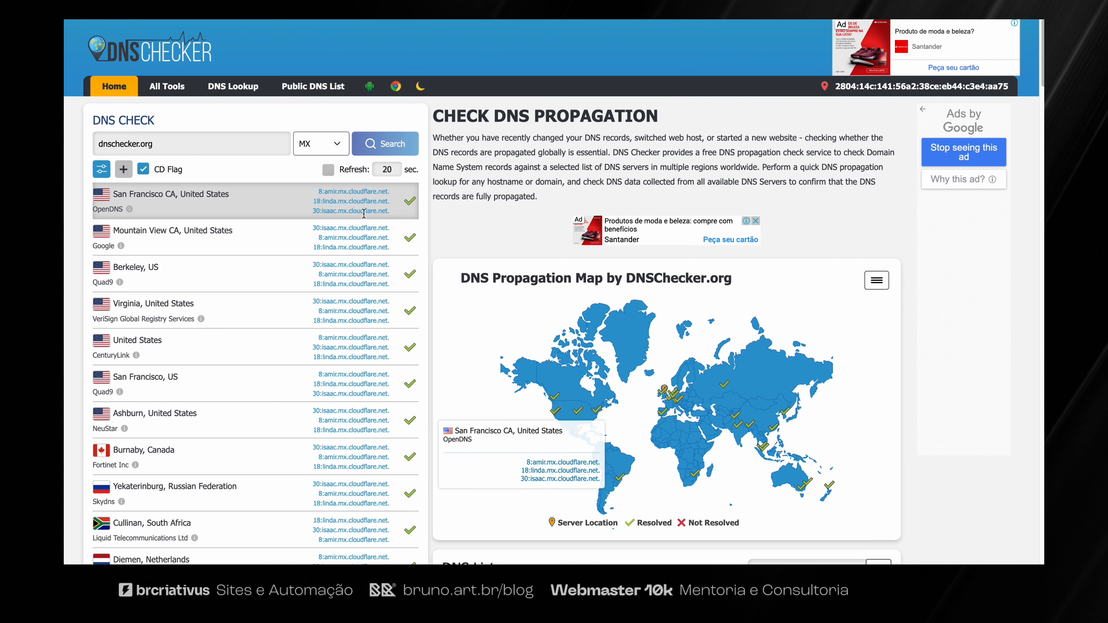
{"action": "left_click_drag", "start_coordinate": [375, 192], "coordinate": [334, 191]}
{"action": "left_click", "coordinate": [334, 192]}
Rerun the MX check for google.com and highlight the mail server name and priority number in the San Francisco result
{"action": "triple_click", "coordinate": [156, 143]}
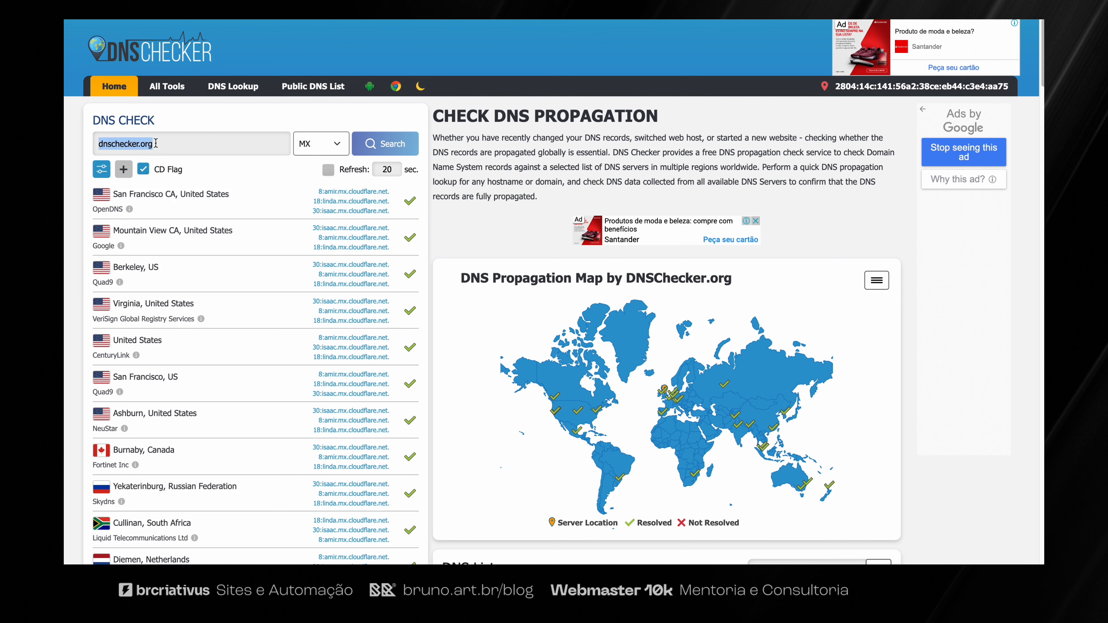
{"action": "type", "text": "google.com"}
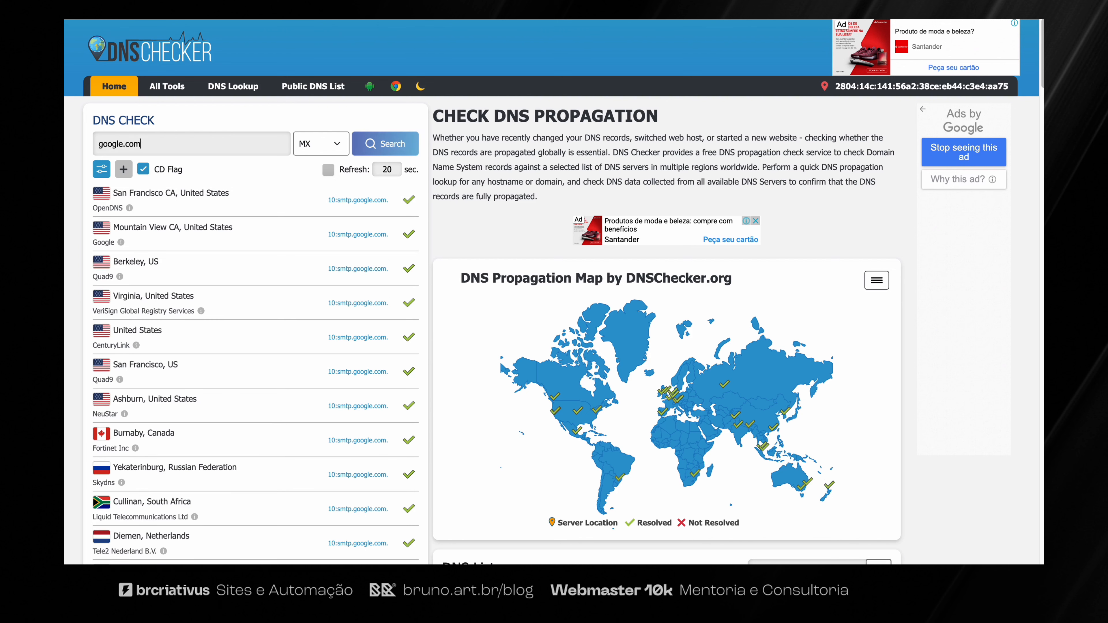
{"action": "left_click_drag", "start_coordinate": [386, 203], "coordinate": [336, 202]}
{"action": "double_click", "coordinate": [344, 207]}
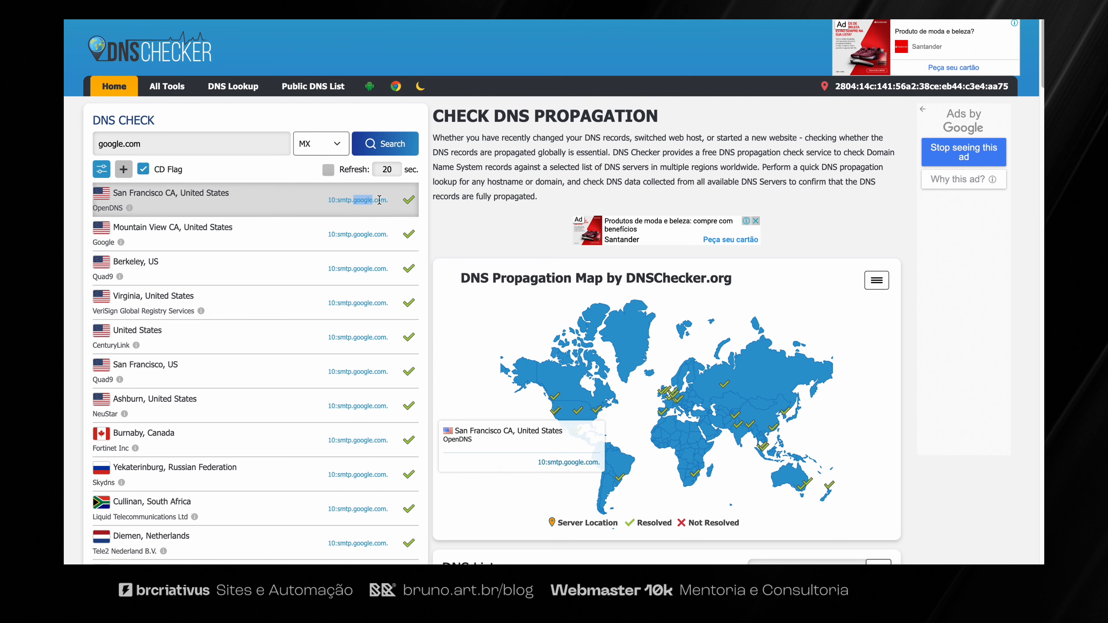
{"action": "double_click", "coordinate": [381, 200]}
{"action": "double_click", "coordinate": [331, 200]}
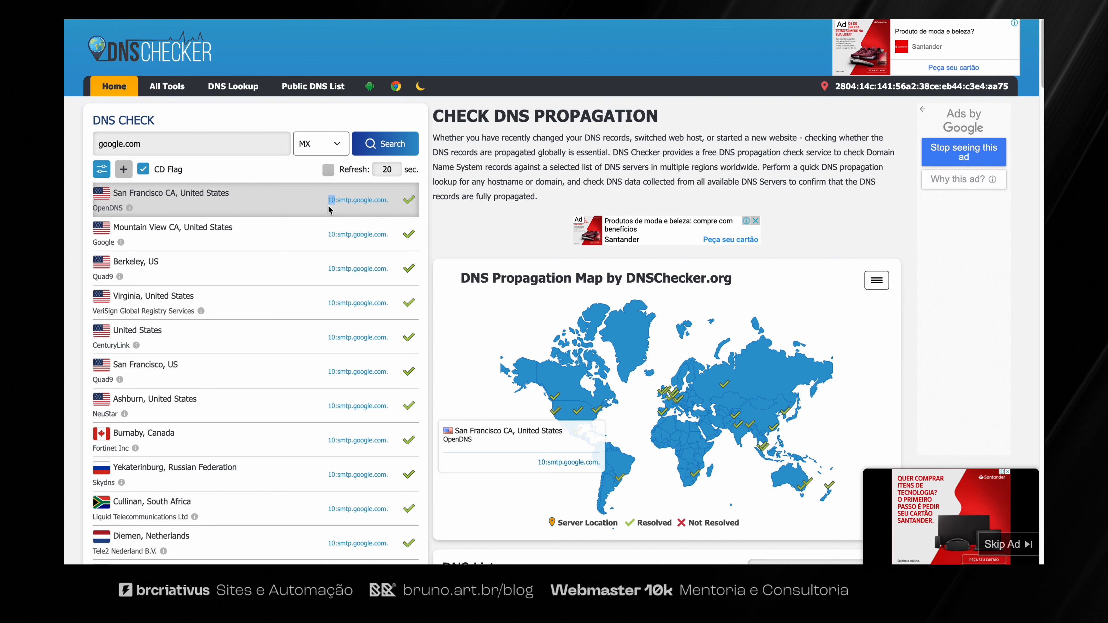
Change the record type to TXT, run the check for google.com, and highlight the San Francisco block of TXT records
{"action": "left_click", "coordinate": [318, 144]}
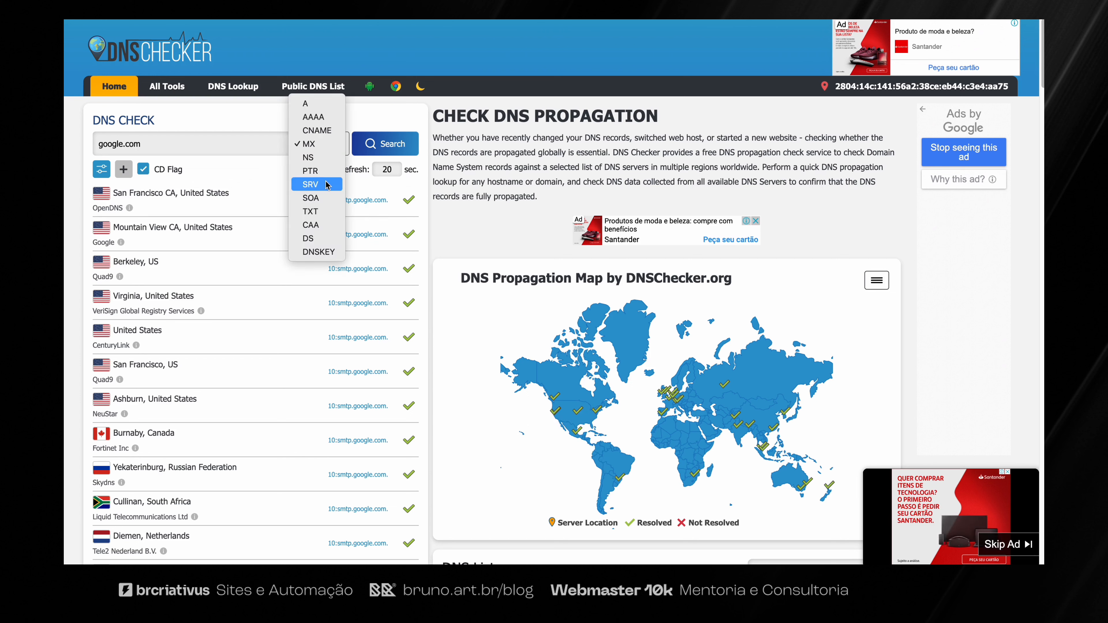
{"action": "left_click", "coordinate": [313, 212]}
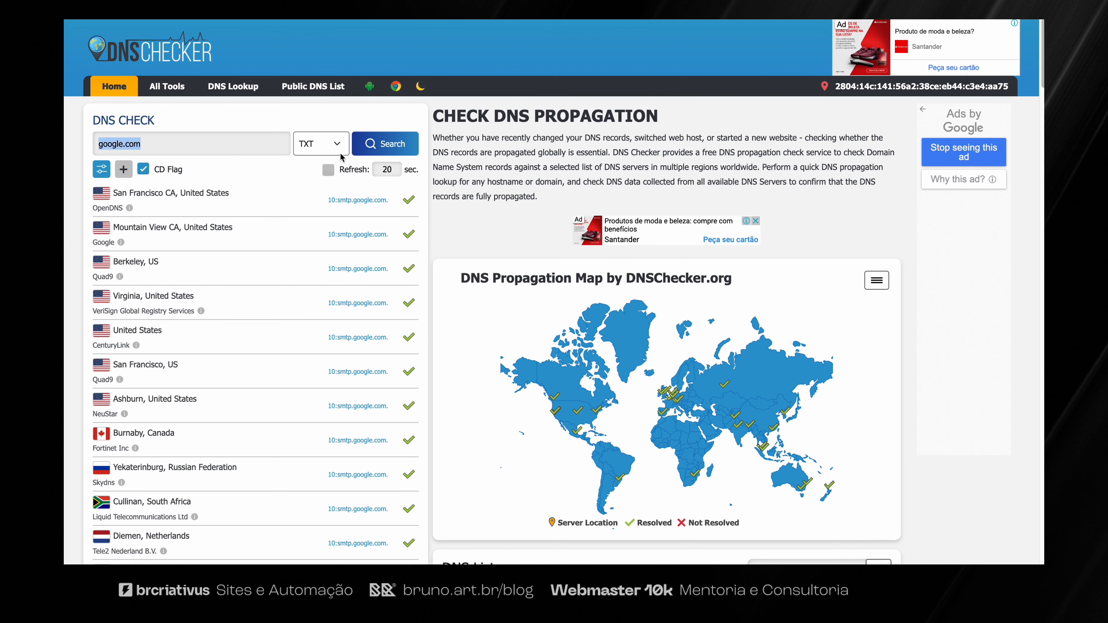
{"action": "left_click", "coordinate": [376, 146]}
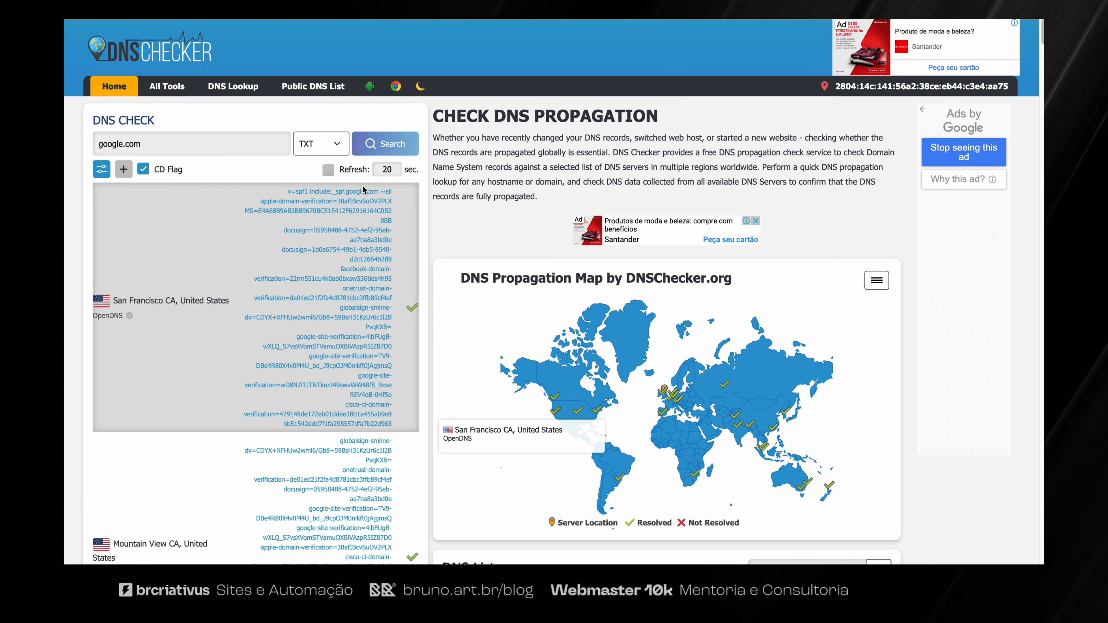
{"action": "left_click_drag", "start_coordinate": [158, 145], "coordinate": [92, 145]}
{"action": "left_click_drag", "start_coordinate": [289, 193], "coordinate": [387, 426]}
{"action": "left_click", "coordinate": [413, 338]}
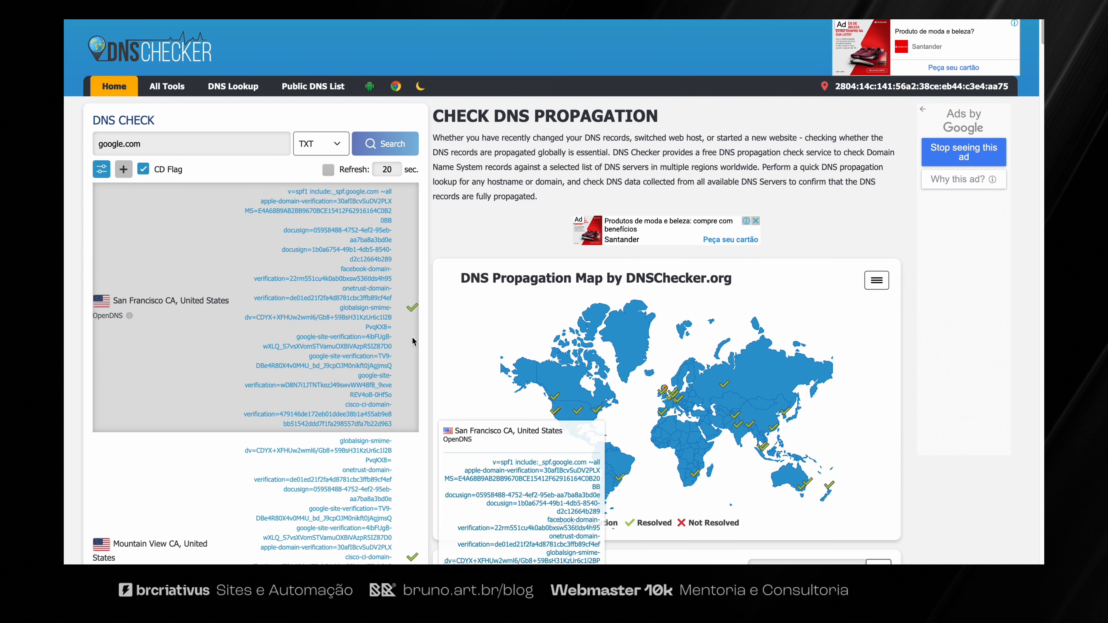
Highlight the SPF, Apple, MS, DocuSign and Facebook TXT records one by one in the San Francisco result
{"action": "triple_click", "coordinate": [336, 191]}
{"action": "triple_click", "coordinate": [360, 200]}
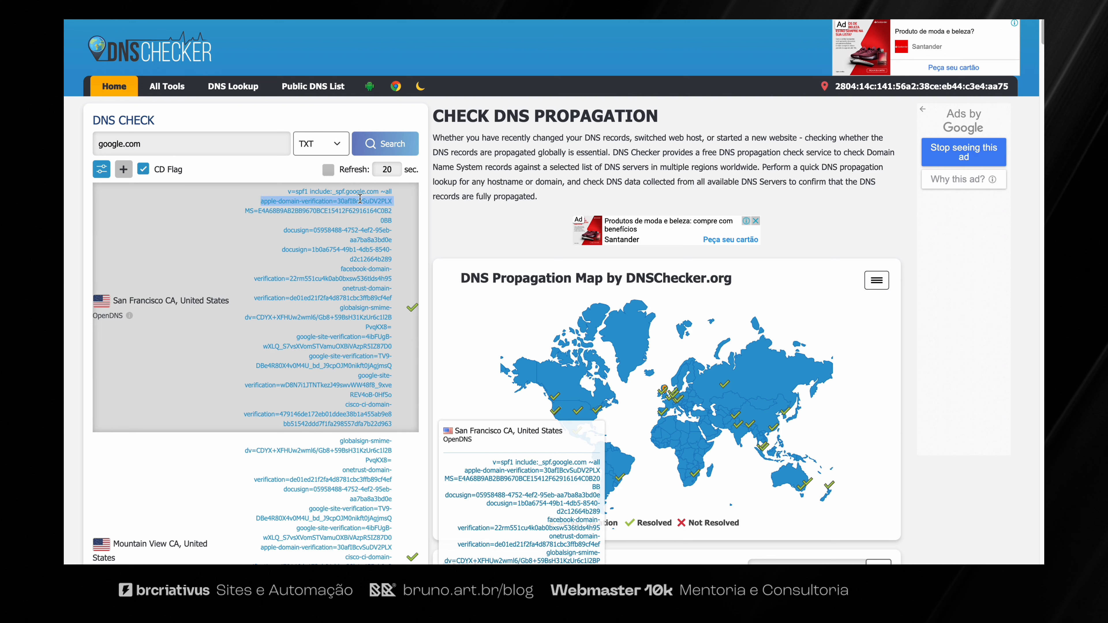
{"action": "triple_click", "coordinate": [356, 213]}
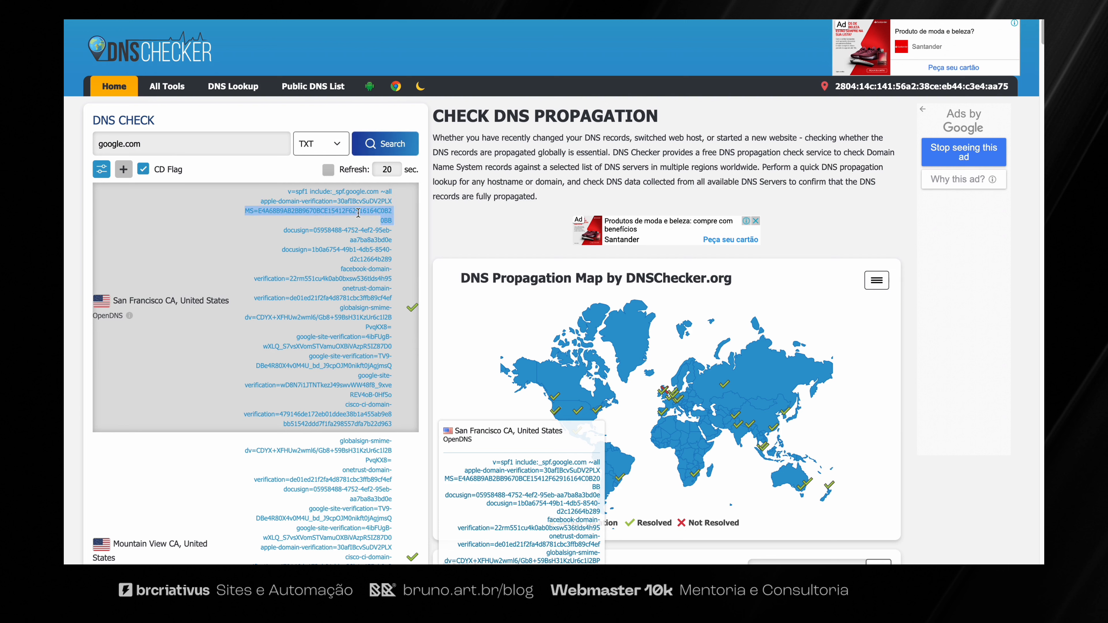
{"action": "left_click", "coordinate": [335, 227]}
{"action": "triple_click", "coordinate": [337, 230]}
{"action": "left_click", "coordinate": [345, 252]}
{"action": "triple_click", "coordinate": [352, 260]}
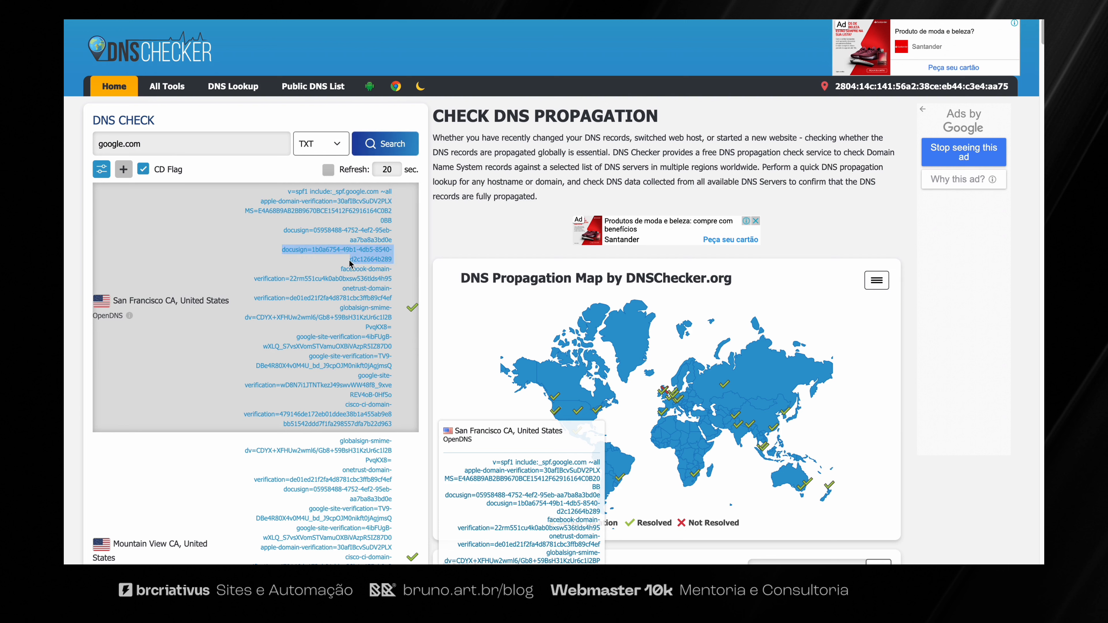
{"action": "left_click", "coordinate": [328, 276]}
{"action": "triple_click", "coordinate": [328, 276]}
{"action": "triple_click", "coordinate": [362, 271]}
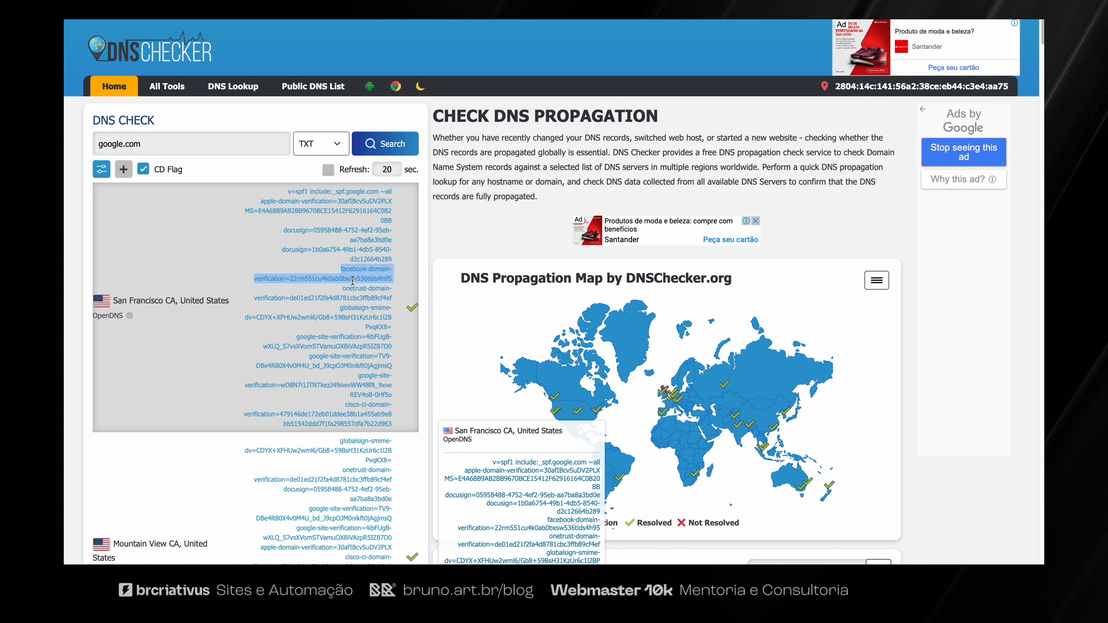
Highlight v=spf1 include:_spf.google.com and the apple-domain-verification label in the San Francisco TXT records
{"action": "left_click", "coordinate": [298, 192]}
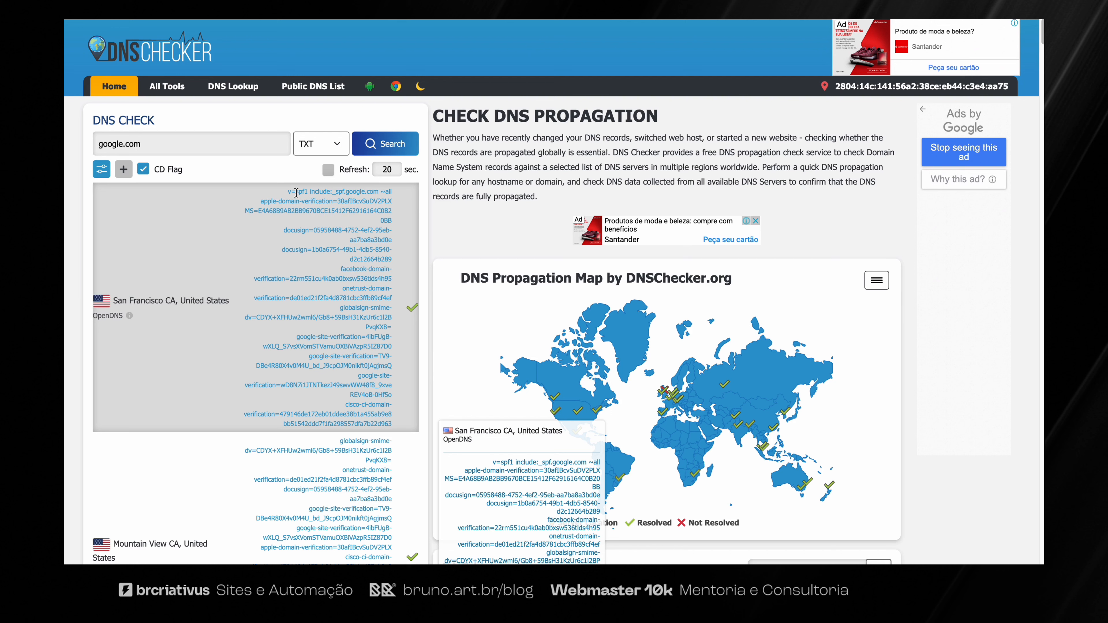
{"action": "left_click_drag", "start_coordinate": [296, 193], "coordinate": [303, 192]}
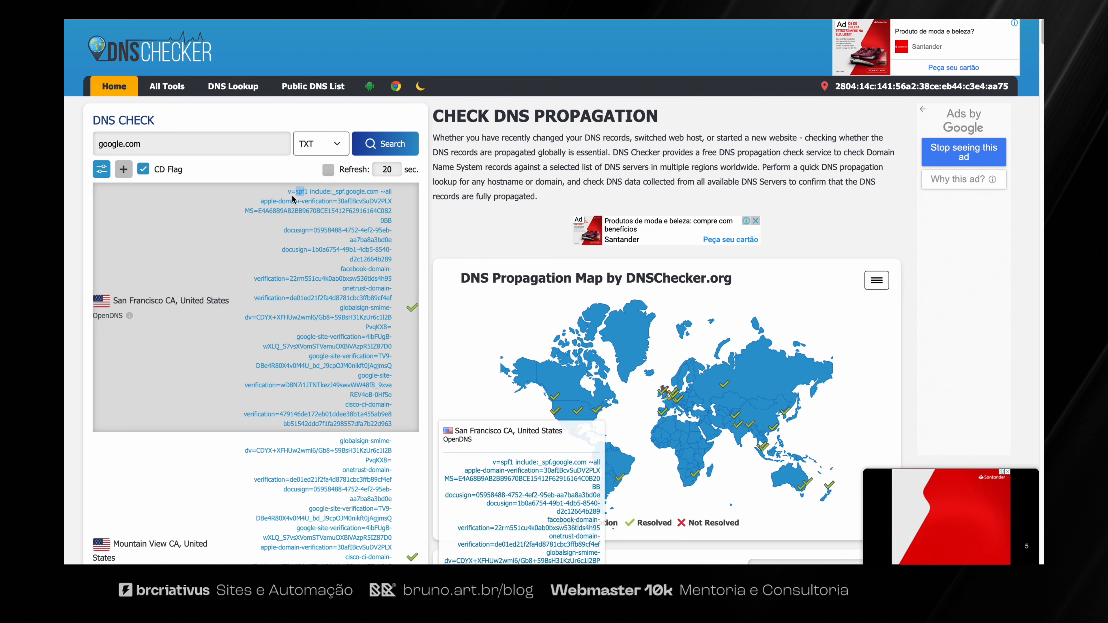
{"action": "left_click_drag", "start_coordinate": [378, 188], "coordinate": [289, 189]}
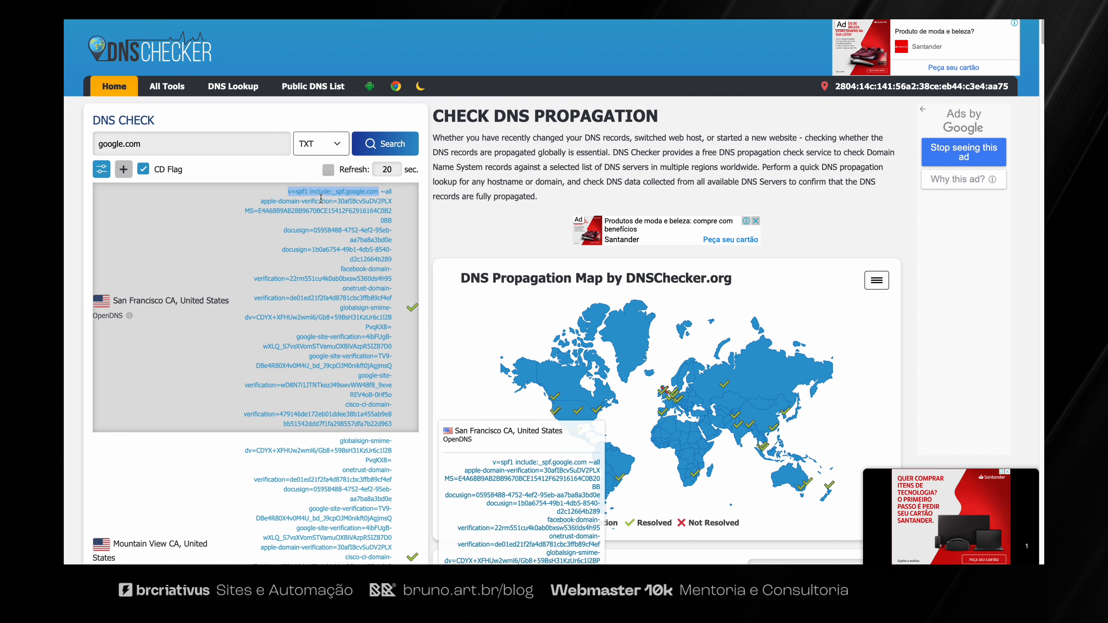
{"action": "left_click_drag", "start_coordinate": [261, 201], "coordinate": [333, 201]}
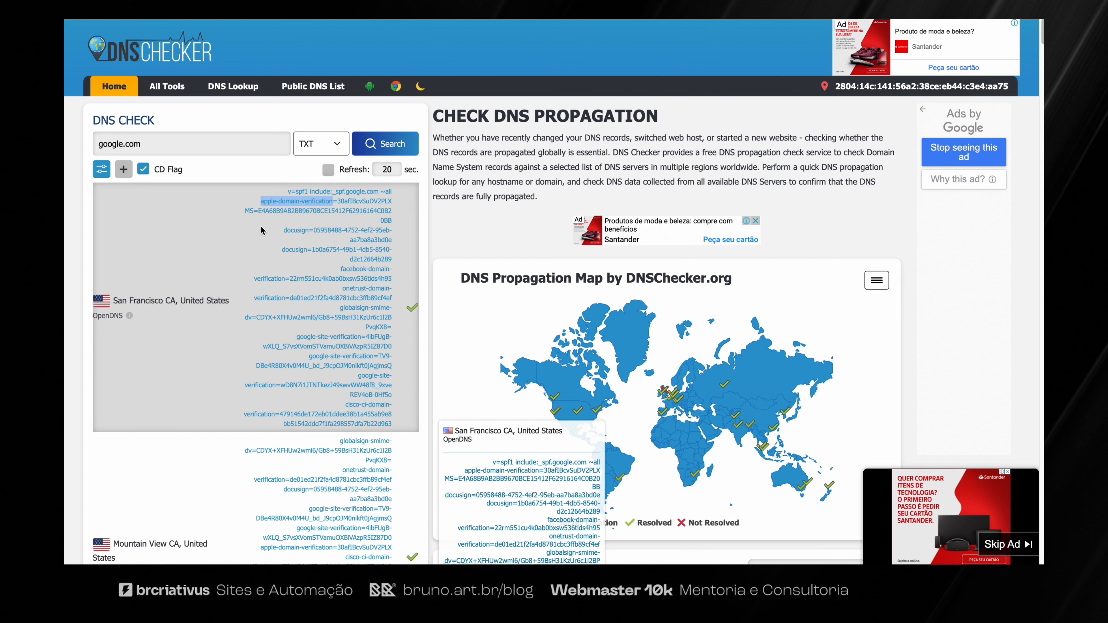
{"action": "left_click", "coordinate": [271, 202], "text": "shift"}
{"action": "left_click_drag", "start_coordinate": [272, 202], "coordinate": [333, 202]}
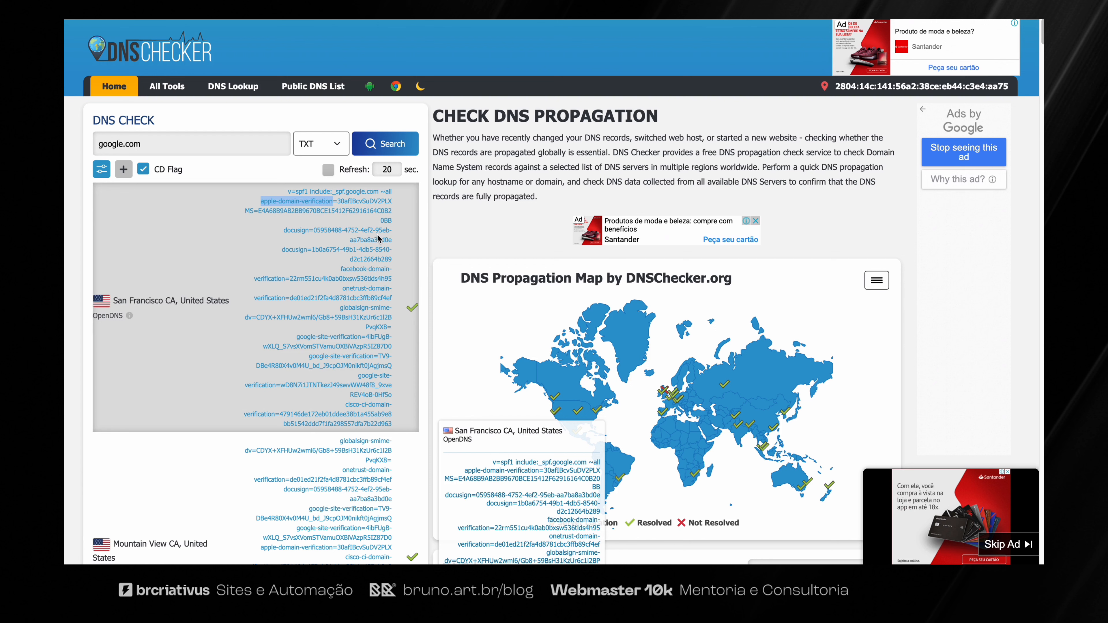
Highlight the facebook-domain, globalsign and google-site-verification labels in the San Francisco TXT records
{"action": "left_click_drag", "start_coordinate": [342, 269], "coordinate": [378, 268]}
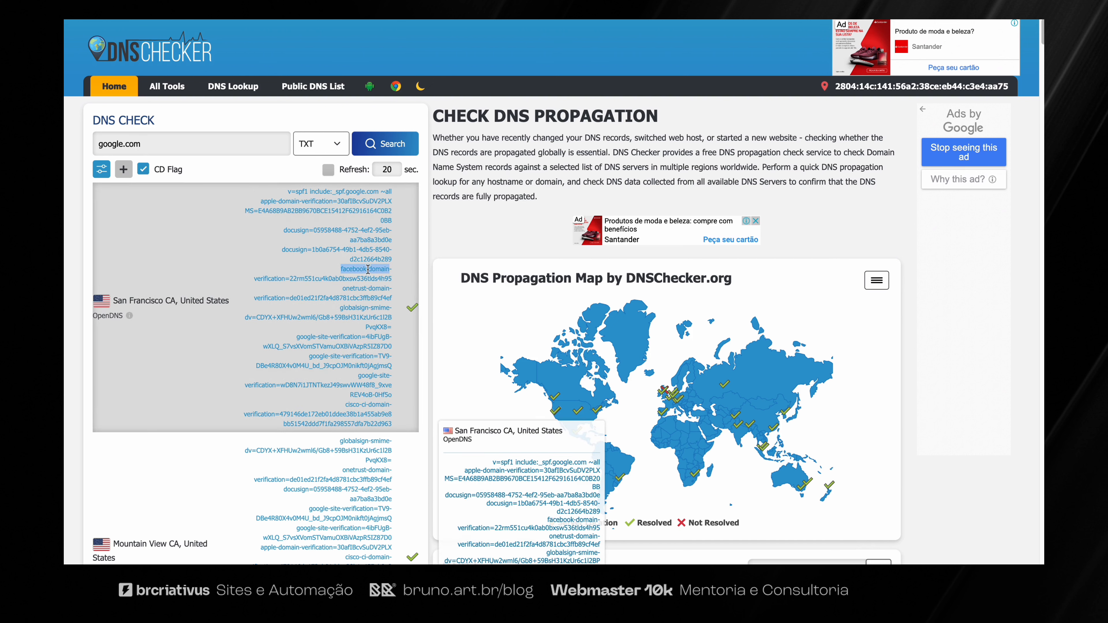
{"action": "double_click", "coordinate": [357, 306]}
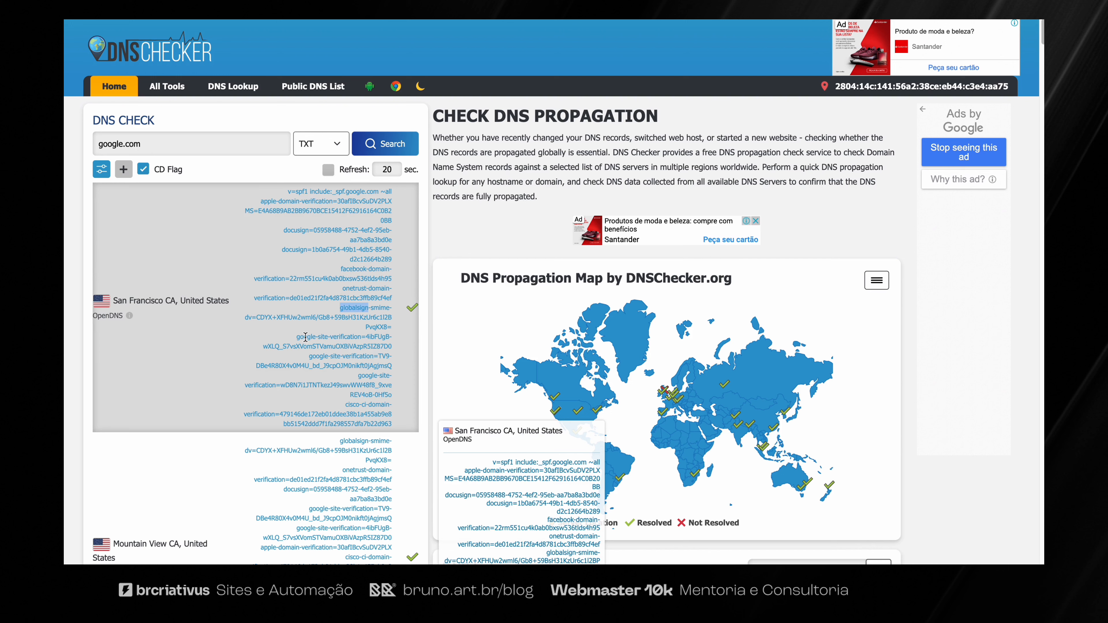
{"action": "left_click_drag", "start_coordinate": [298, 337], "coordinate": [364, 333]}
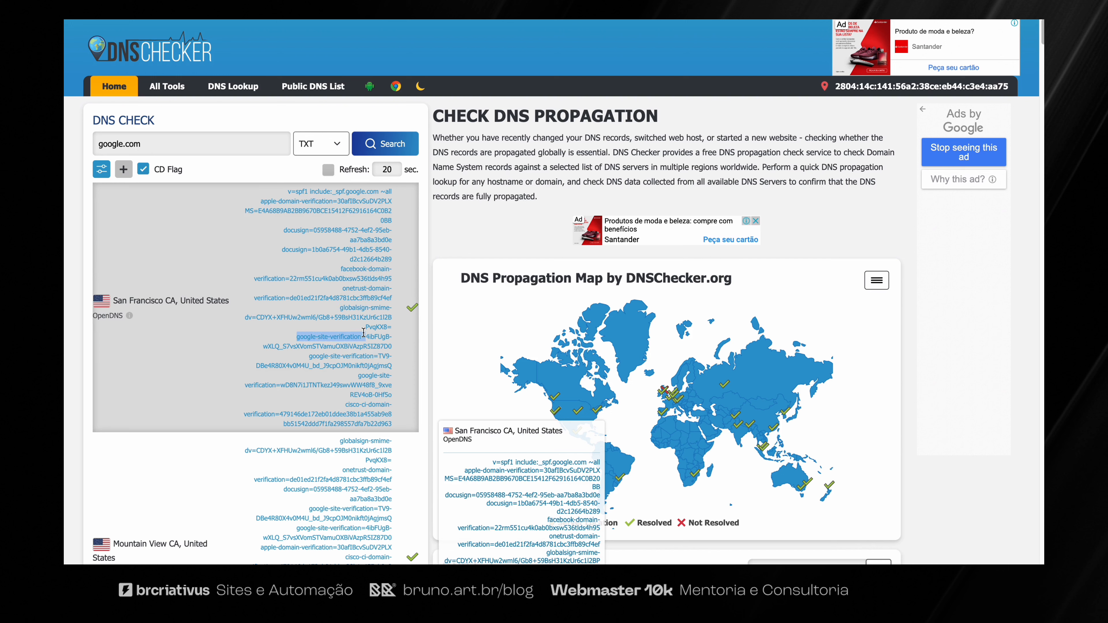
{"action": "triple_click", "coordinate": [310, 340]}
{"action": "left_click", "coordinate": [299, 337]}
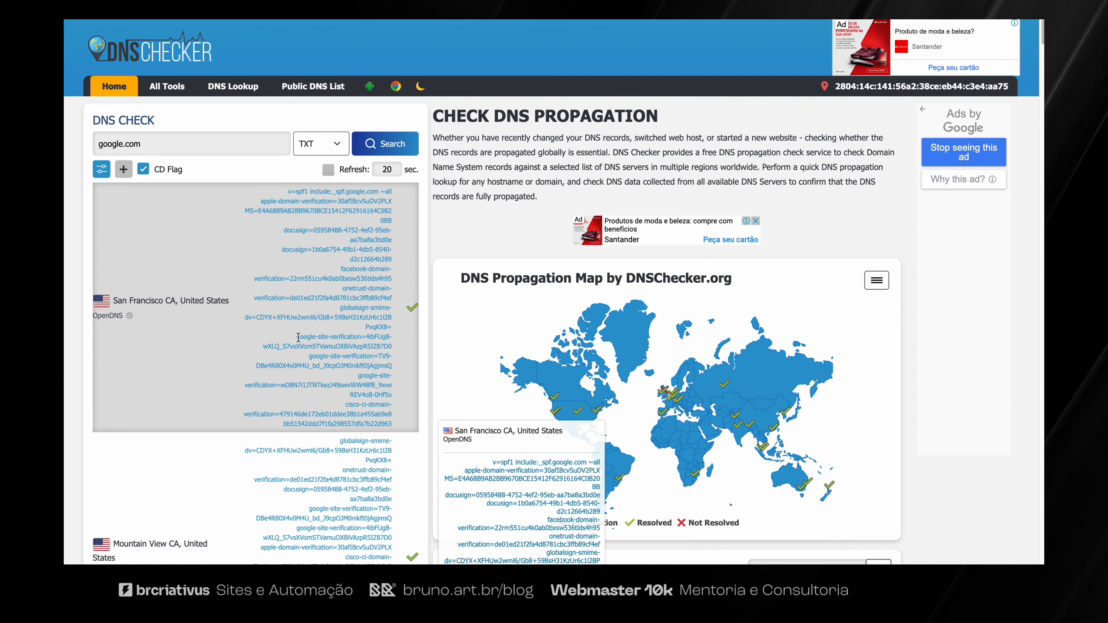
{"action": "left_click_drag", "start_coordinate": [299, 338], "coordinate": [361, 337]}
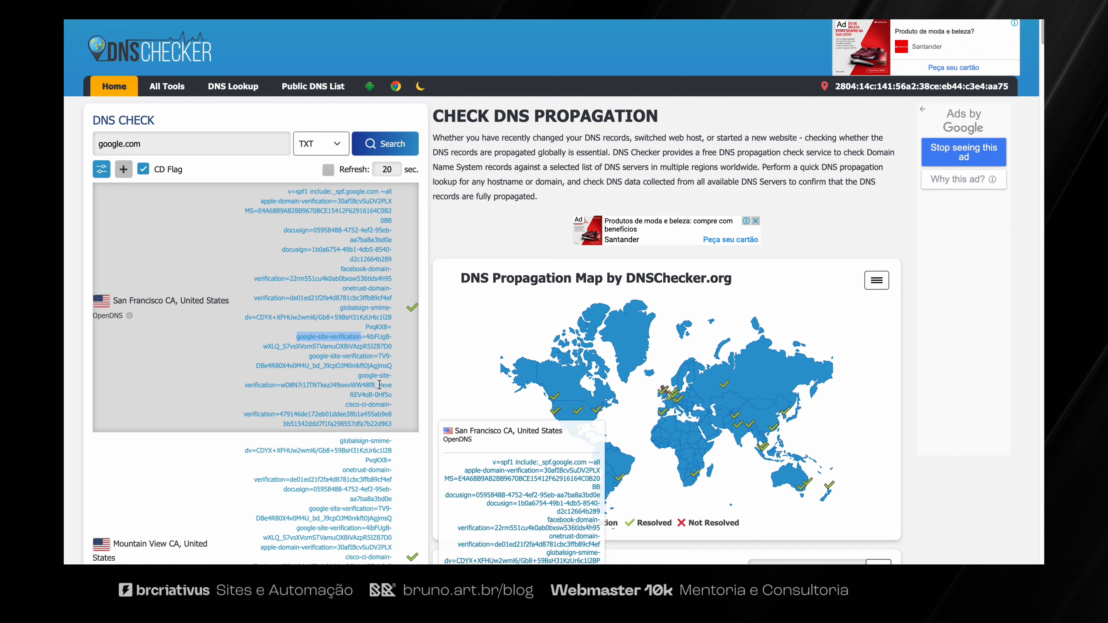
Highlight the full Cisco domain verification record and view the available record types, keeping TXT selected
{"action": "double_click", "coordinate": [358, 404]}
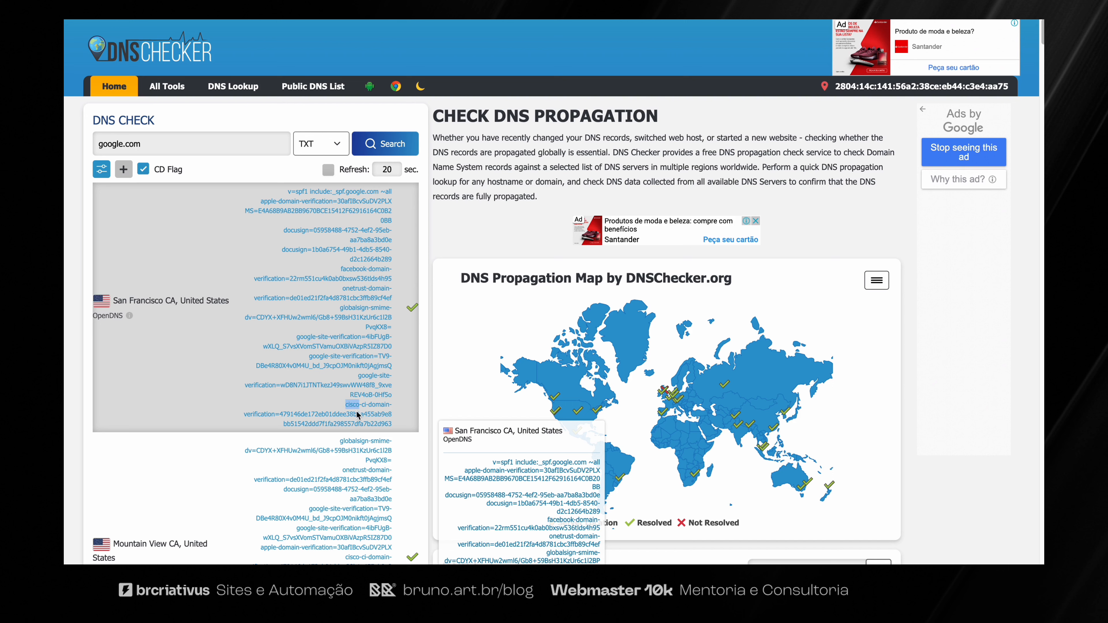
{"action": "triple_click", "coordinate": [350, 423]}
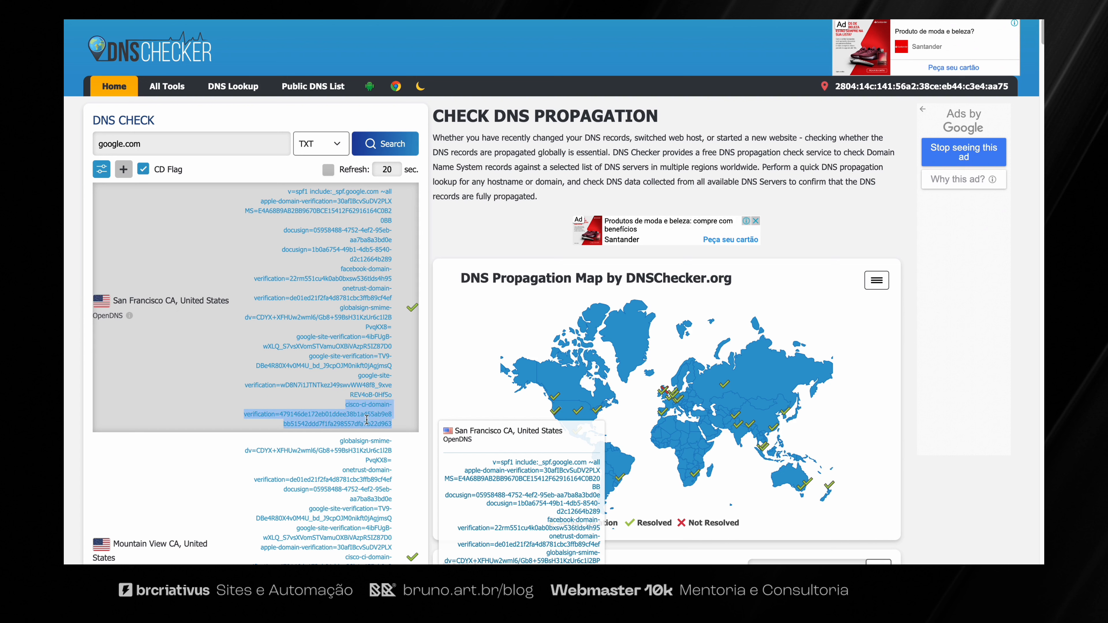
{"action": "left_click", "coordinate": [331, 145]}
{"action": "left_click", "coordinate": [322, 146]}
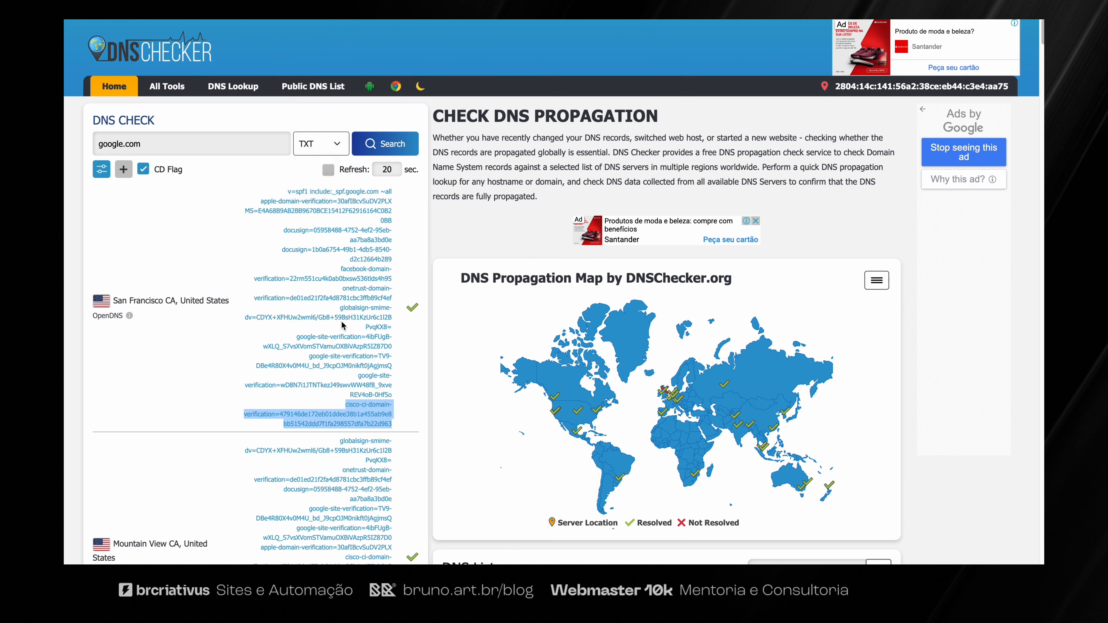
Copy the domain group.net.br from the Cloudflare DNS page and check its TXT records in DNS Checker
{"action": "left_click", "coordinate": [352, 339]}
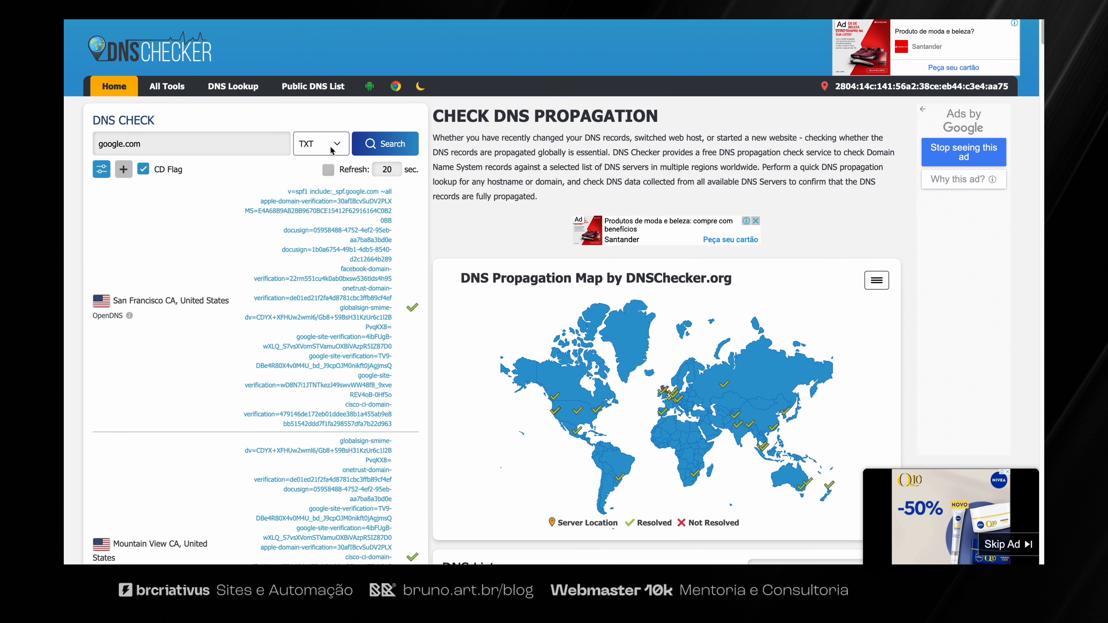
{"action": "left_click", "coordinate": [331, 148]}
{"action": "left_click", "coordinate": [331, 148]}
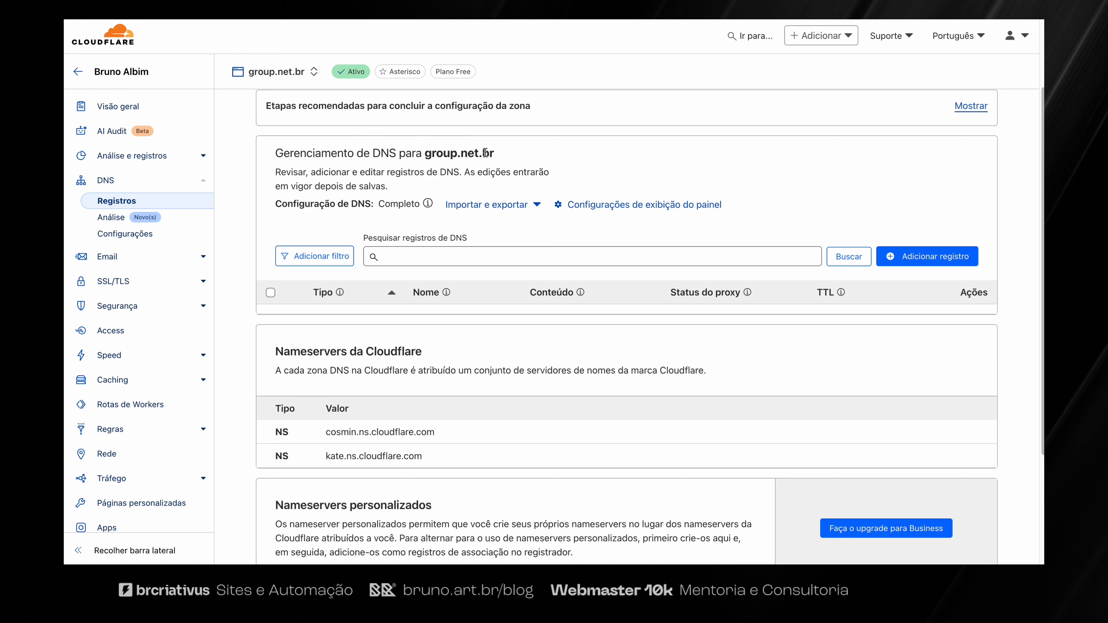
{"action": "left_click_drag", "start_coordinate": [496, 154], "coordinate": [426, 157]}
{"action": "key", "text": "ctrl+c"}
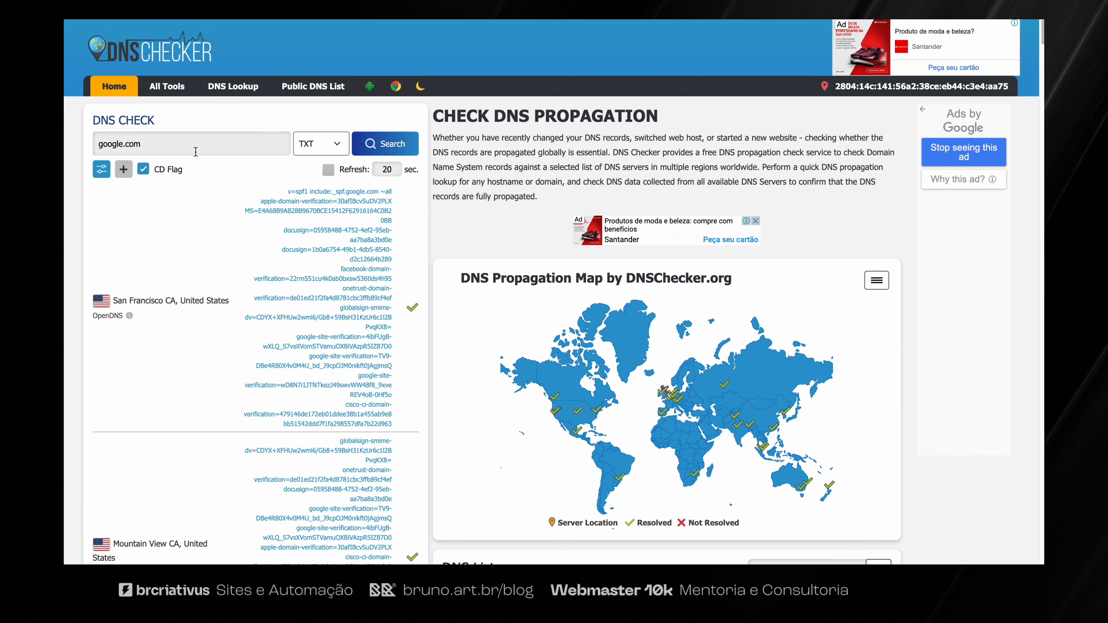
{"action": "key", "text": "ctrl+a"}
{"action": "key", "text": "ctrl+v"}
{"action": "left_click", "coordinate": [379, 153]}
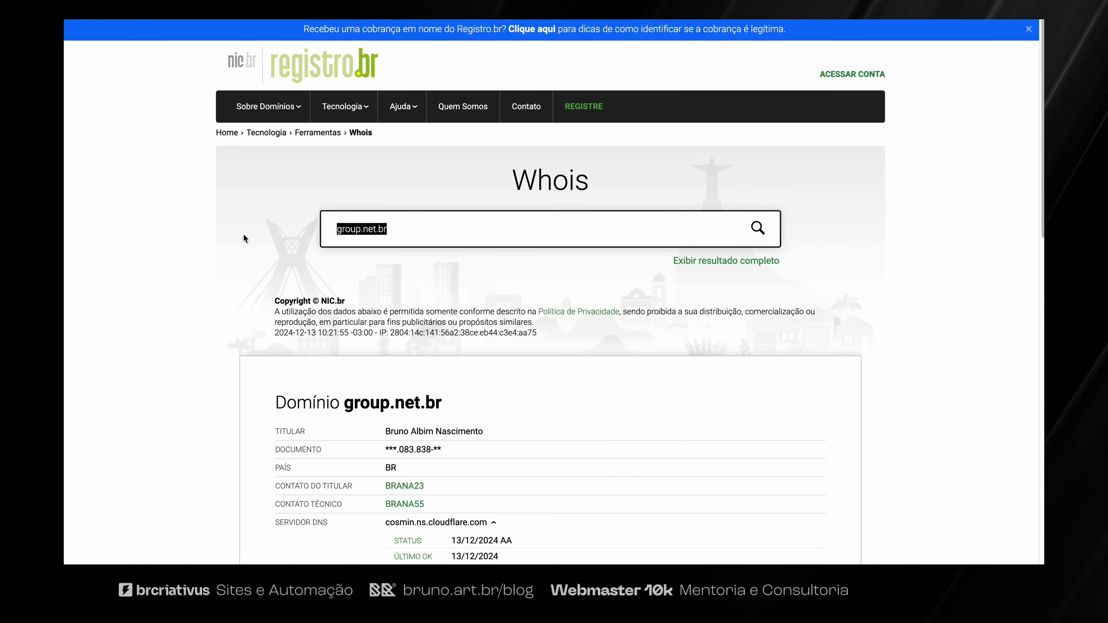
Switch to the Registro.br Whois page and highlight the searched domain group.net.br and its DNS server entry
{"action": "left_click", "coordinate": [268, 237]}
{"action": "left_click", "coordinate": [424, 230]}
{"action": "left_click", "coordinate": [362, 230]}
{"action": "left_click_drag", "start_coordinate": [350, 231], "coordinate": [413, 232]}
{"action": "left_click", "coordinate": [415, 252]}
{"action": "scroll", "coordinate": [411, 278], "scroll_direction": "down", "scroll_amount": 3}
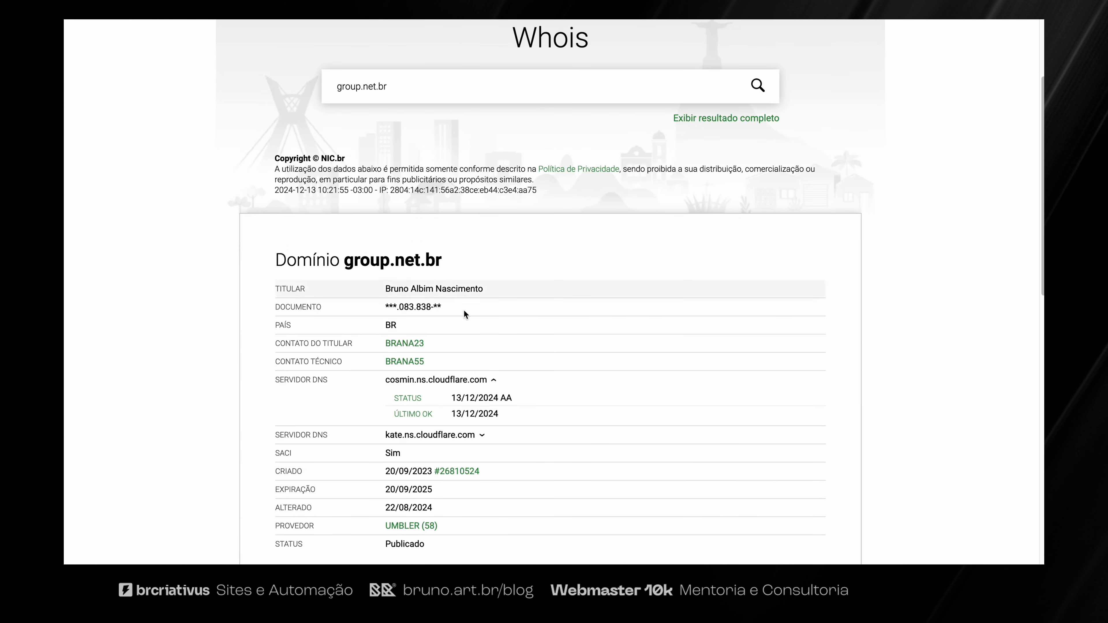
{"action": "left_click_drag", "start_coordinate": [274, 380], "coordinate": [285, 406]}
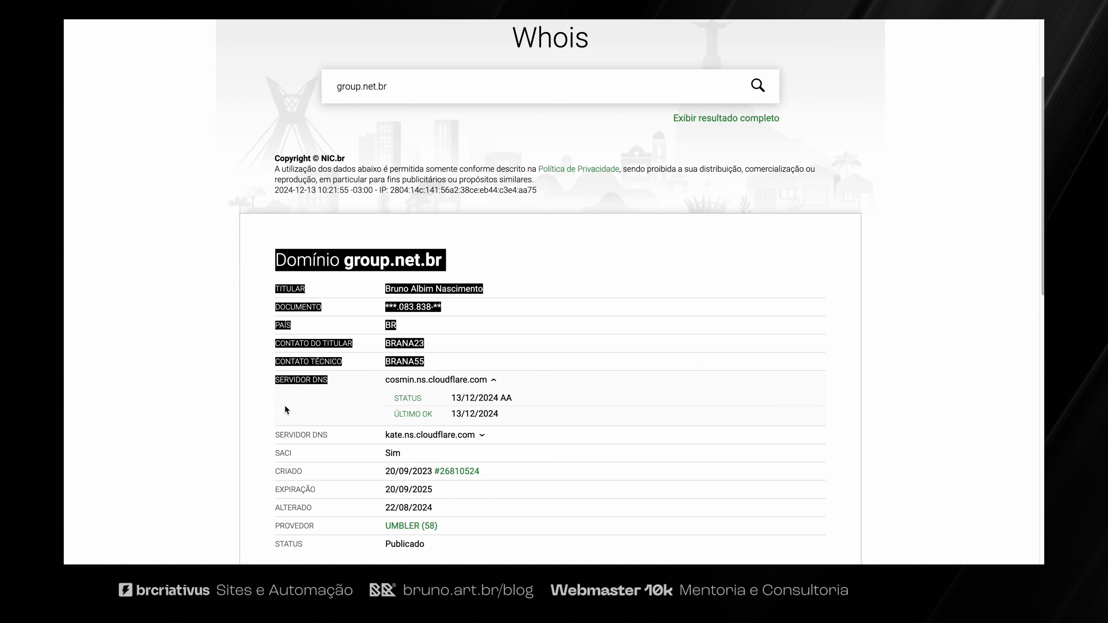
{"action": "left_click", "coordinate": [359, 379]}
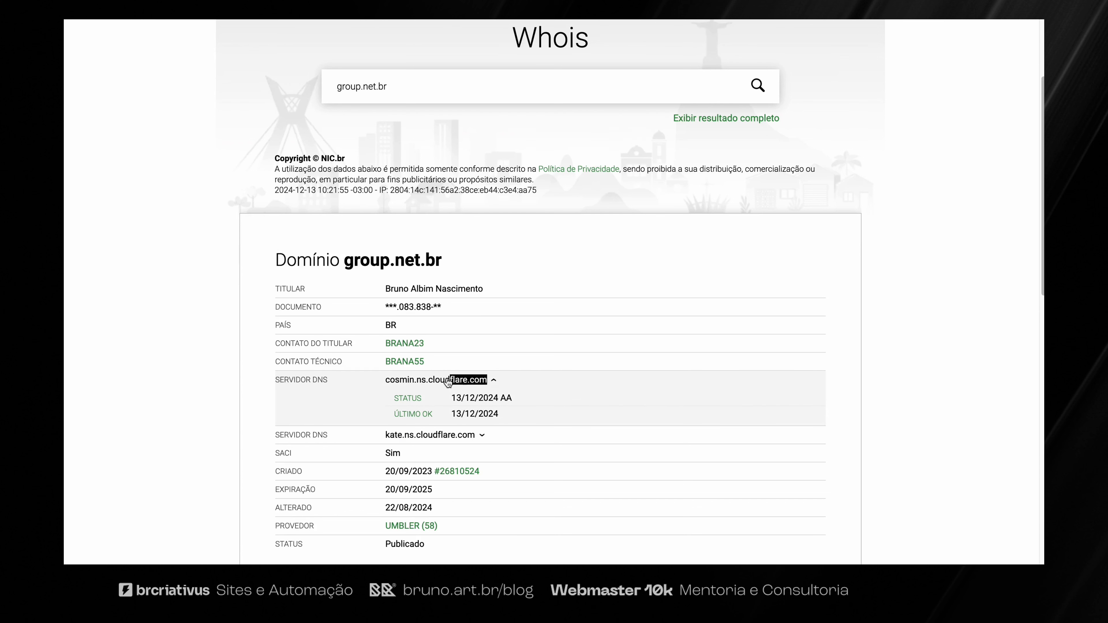
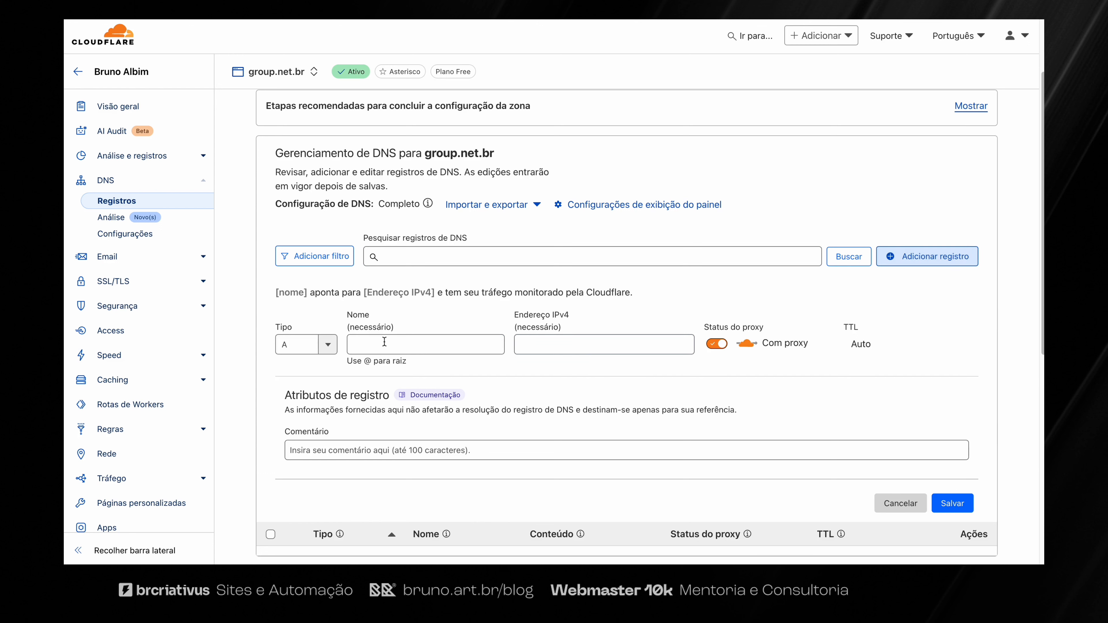
In Cloudflare, set the new DNS record's type to TXT and highlight the hint about using @ for the root
{"action": "left_click", "coordinate": [328, 345]}
{"action": "left_click_drag", "start_coordinate": [333, 380], "coordinate": [337, 456]}
{"action": "left_click", "coordinate": [289, 473]}
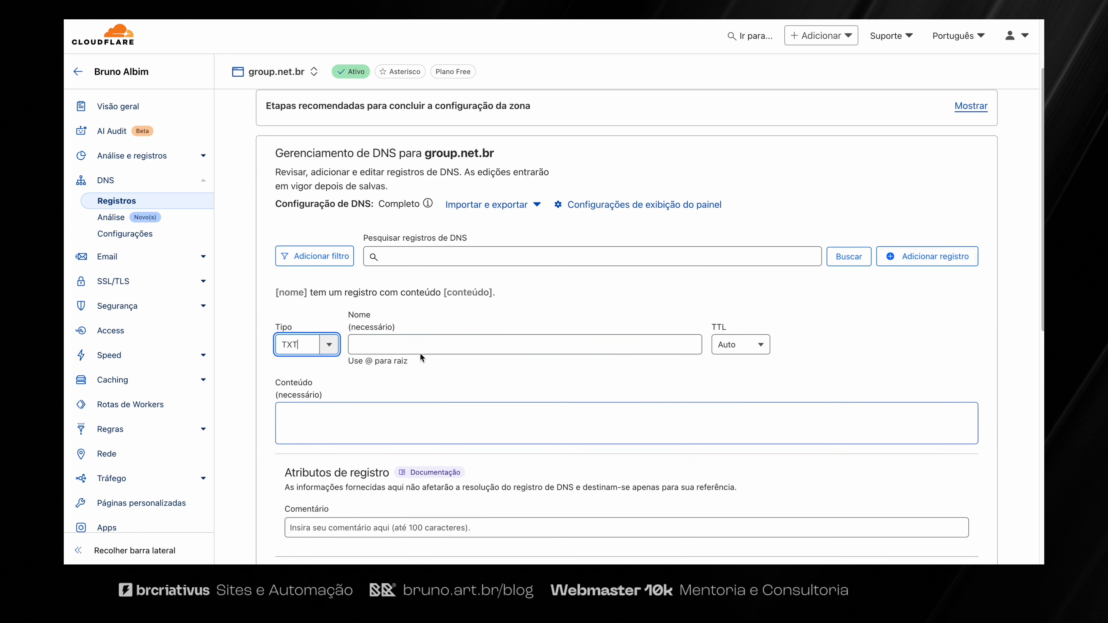
{"action": "left_click", "coordinate": [417, 346]}
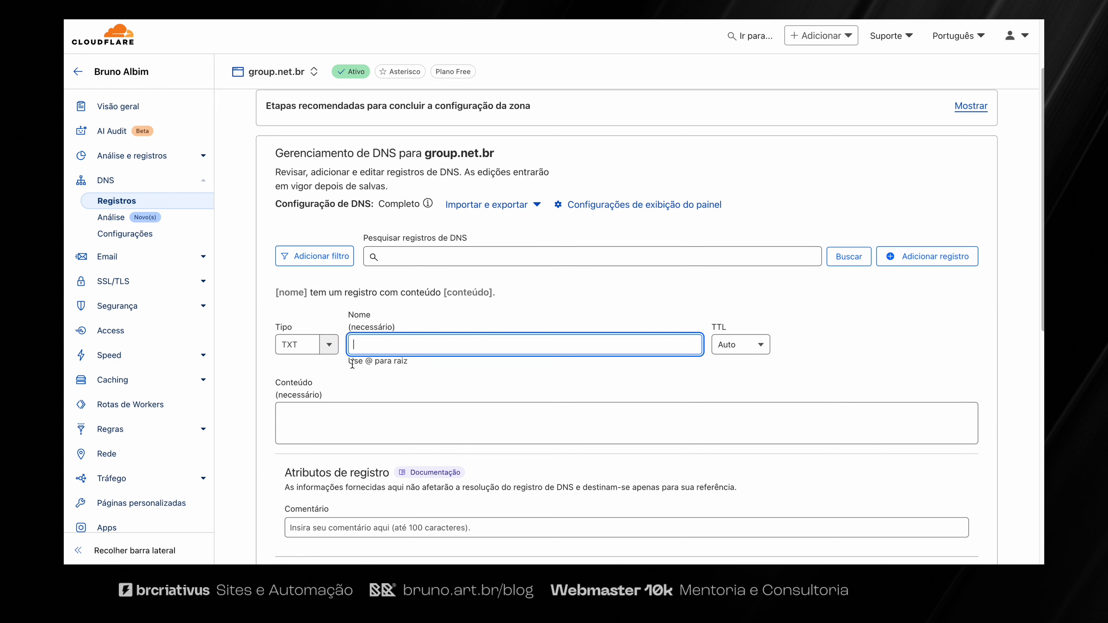
{"action": "left_click_drag", "start_coordinate": [349, 361], "coordinate": [408, 362]}
{"action": "left_click", "coordinate": [375, 407]}
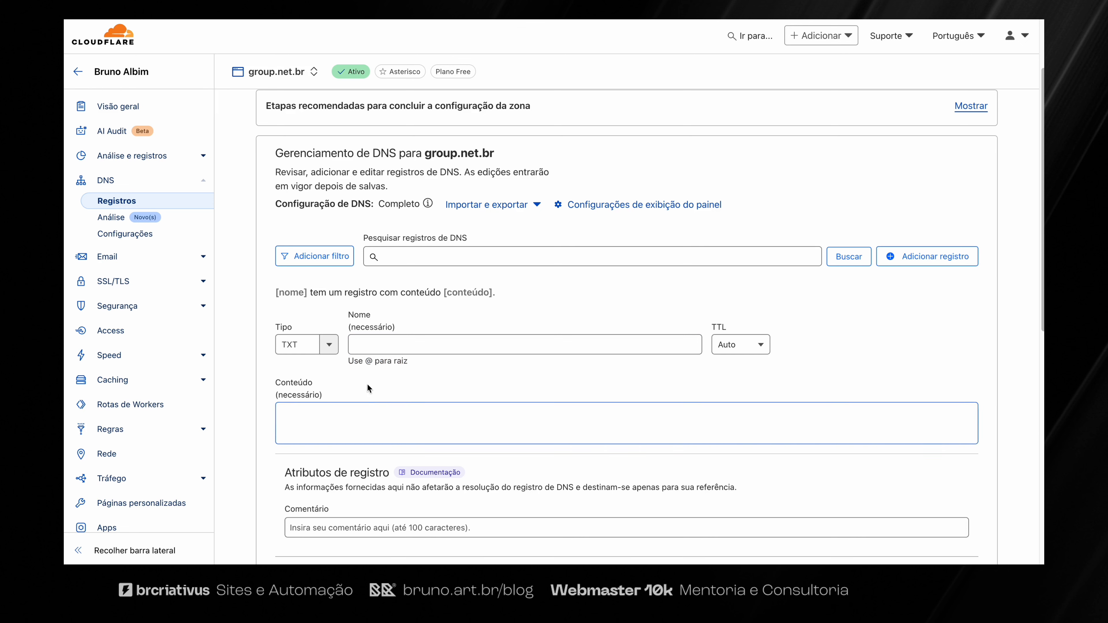
Set the TXT record's name to @ and highlight the domain in the record preview
{"action": "left_click", "coordinate": [361, 346]}
{"action": "type", "text": "@"}
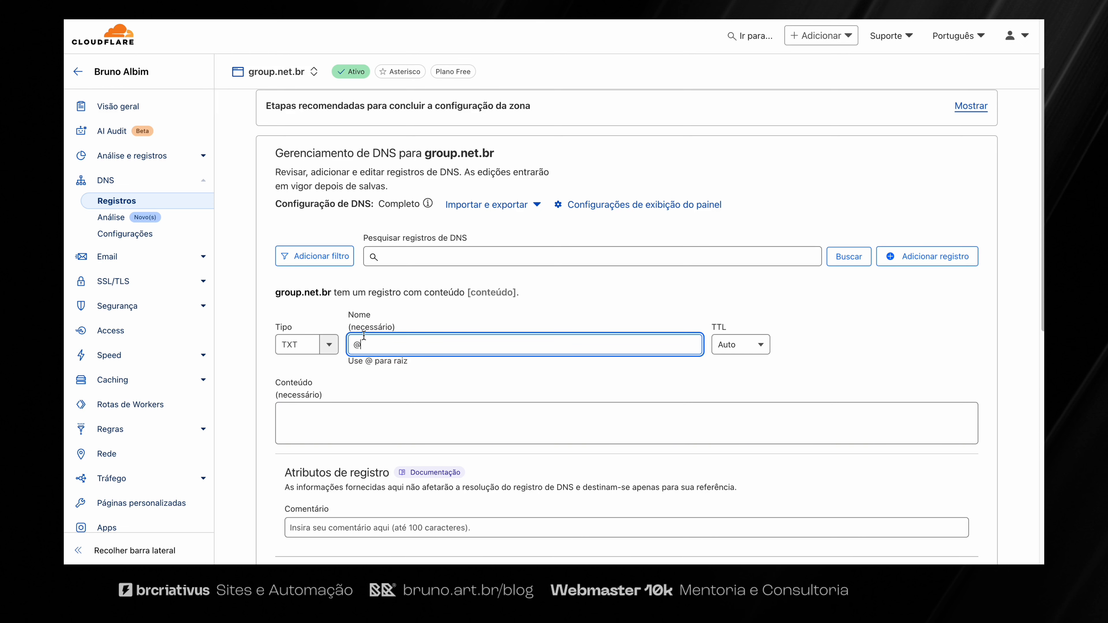
{"action": "left_click_drag", "start_coordinate": [333, 294], "coordinate": [266, 299]}
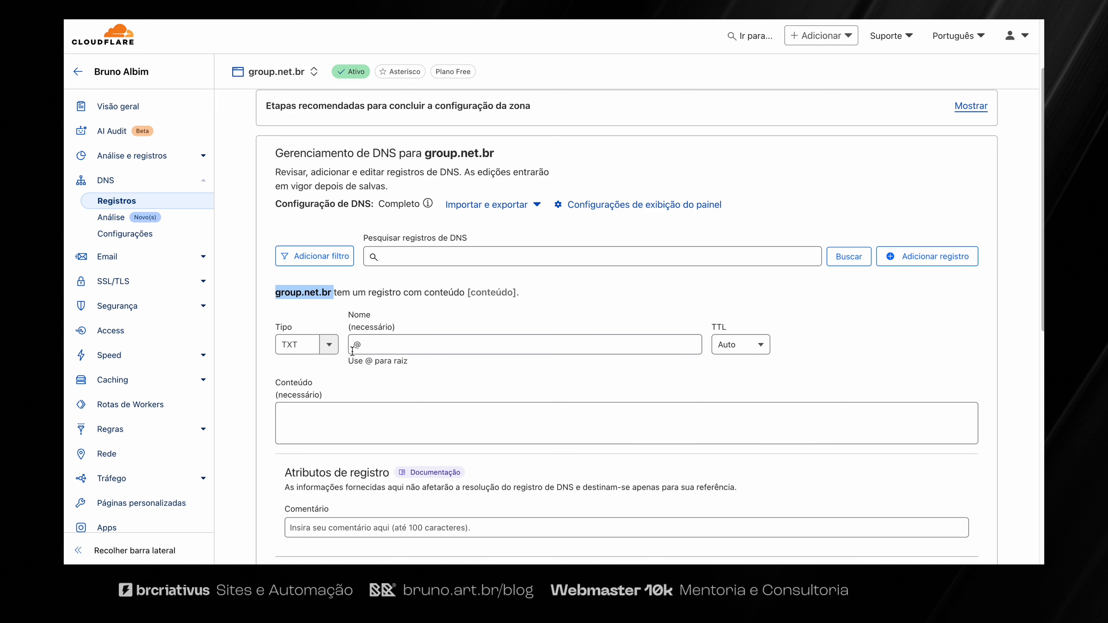
Try the subdomain app as the TXT record's name, highlight it in the preview, and return the name to @
{"action": "left_click_drag", "start_coordinate": [365, 348], "coordinate": [330, 350]}
{"action": "type", "text": "app"}
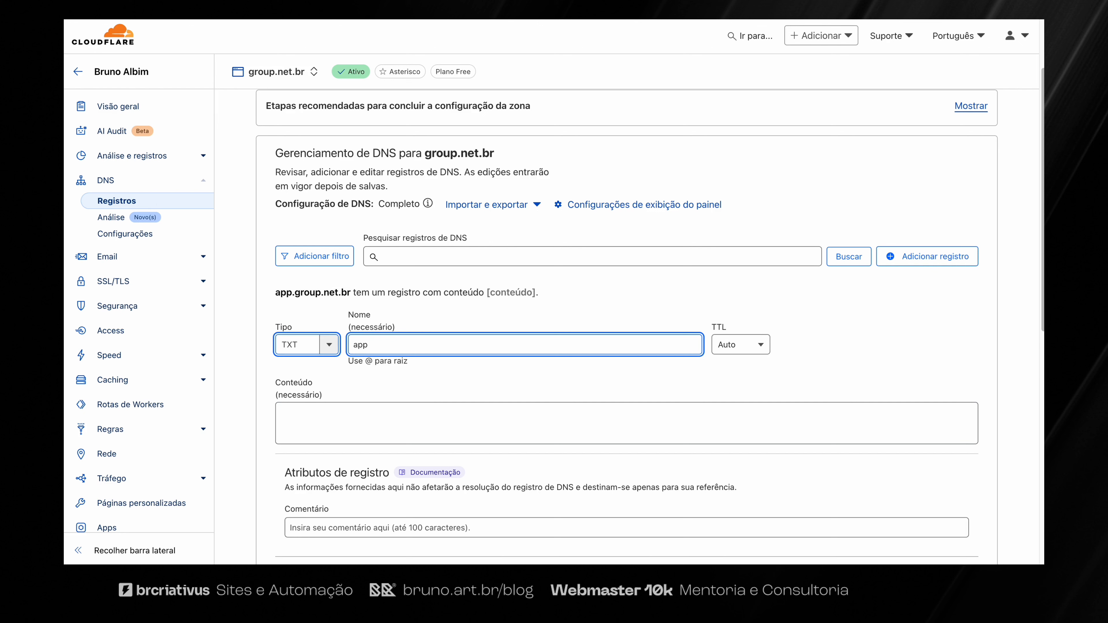
{"action": "double_click", "coordinate": [286, 290]}
{"action": "double_click", "coordinate": [415, 347]}
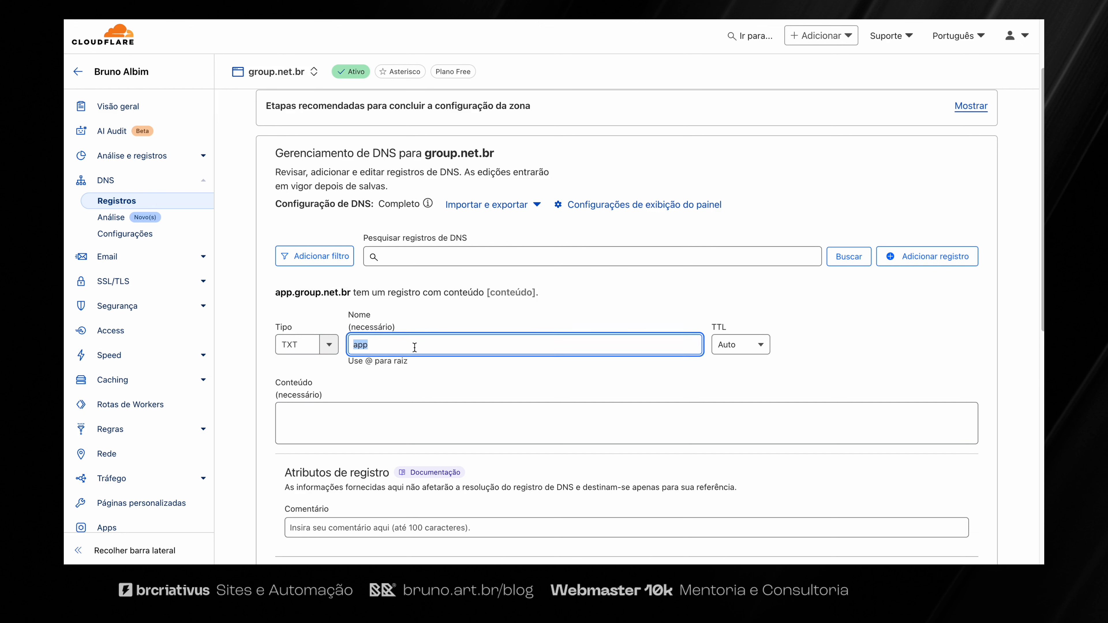
{"action": "type", "text": "@"}
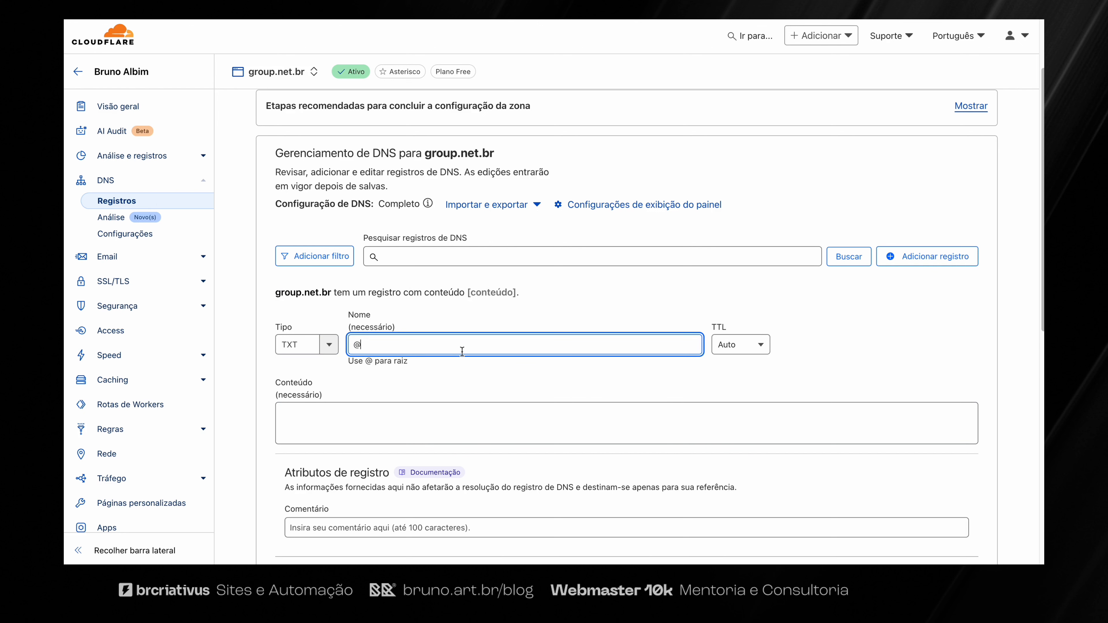
View the TTL options, keeping Auto, and enter the sample domain verification code as the TXT record's content
{"action": "left_click", "coordinate": [759, 349]}
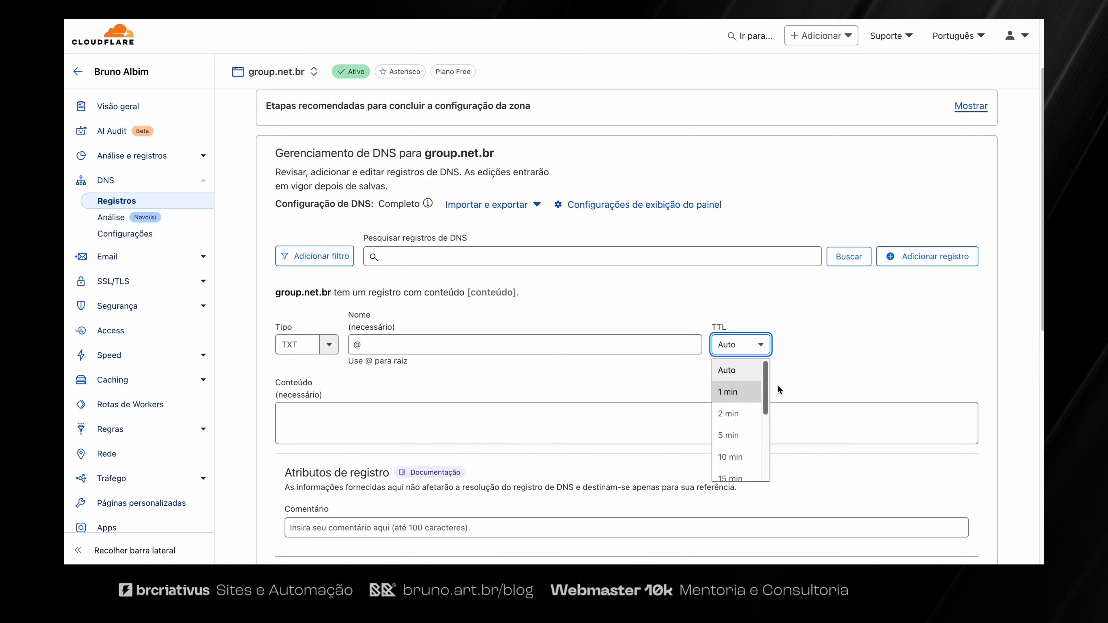
{"action": "left_click", "coordinate": [826, 378]}
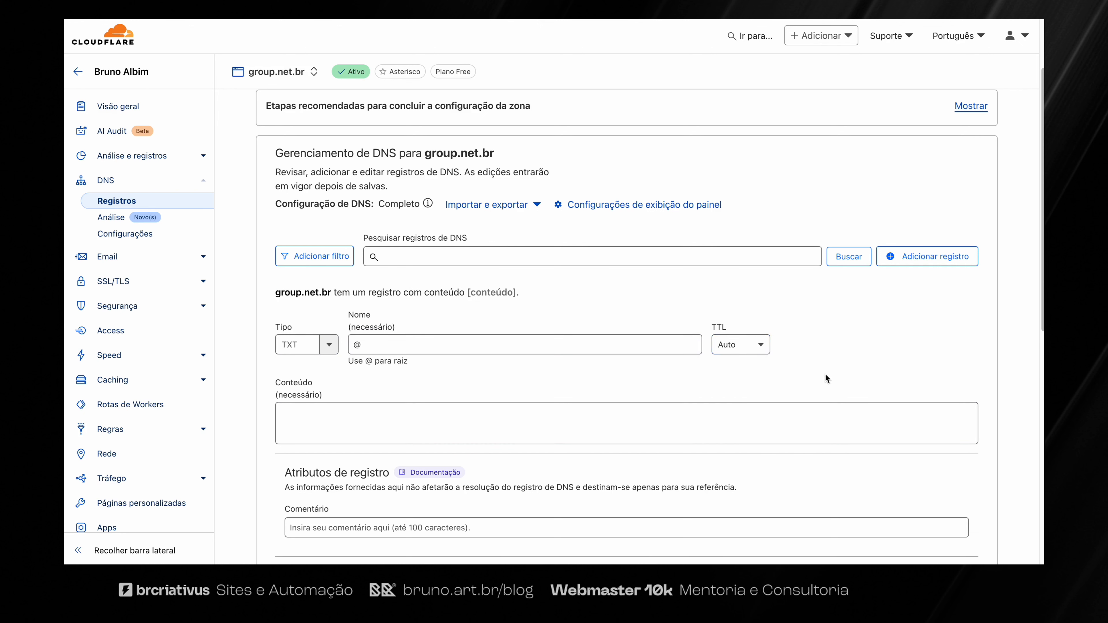
{"action": "left_click", "coordinate": [382, 414]}
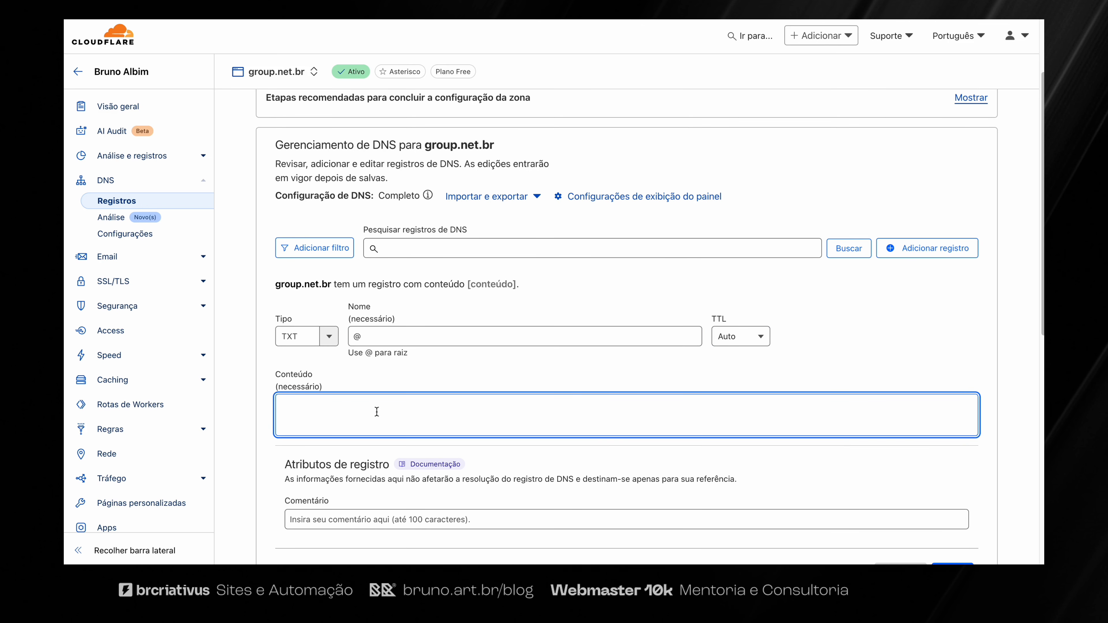
{"action": "type", "text": "bruno-validacao"}
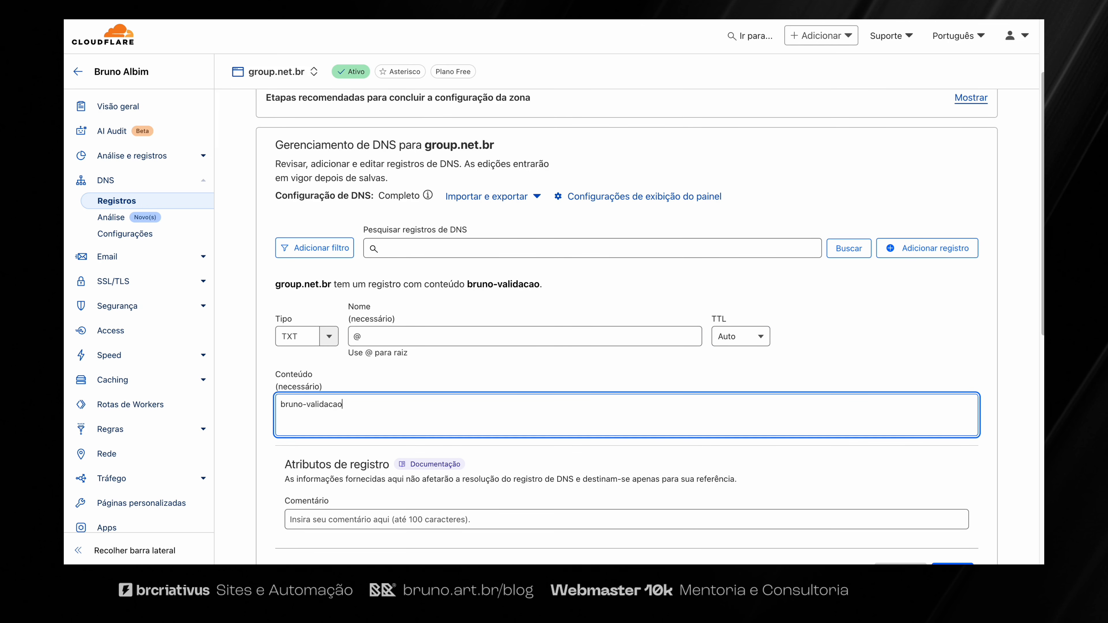
{"action": "type", "text": "=123456"}
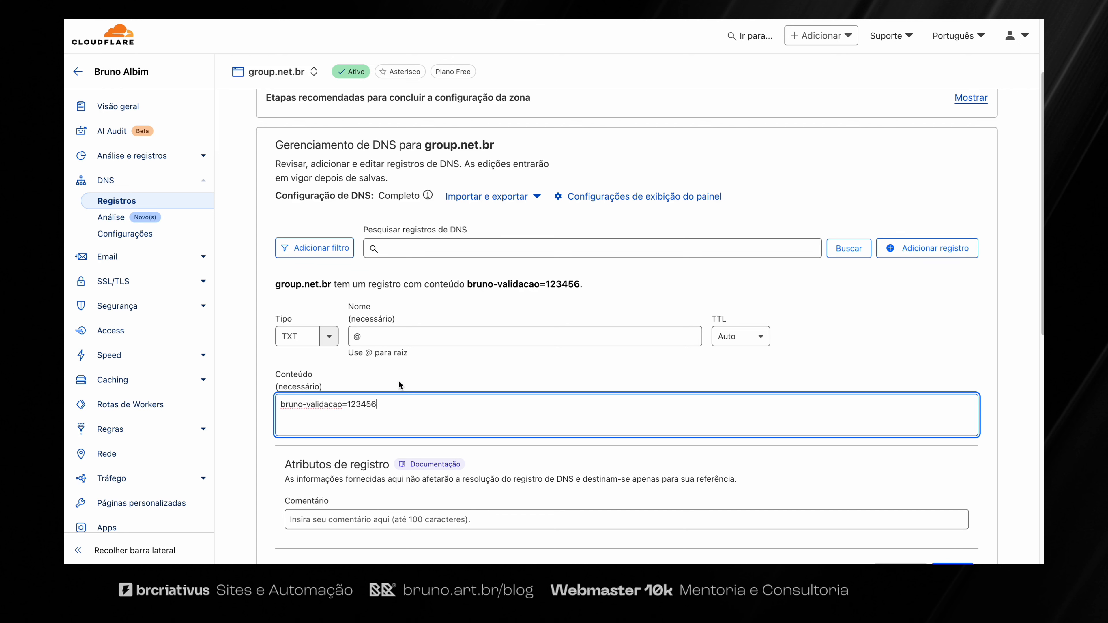
Highlight the comment label, leave the comment blank and save the TXT record
{"action": "scroll", "coordinate": [401, 383], "scroll_direction": "down", "scroll_amount": 2}
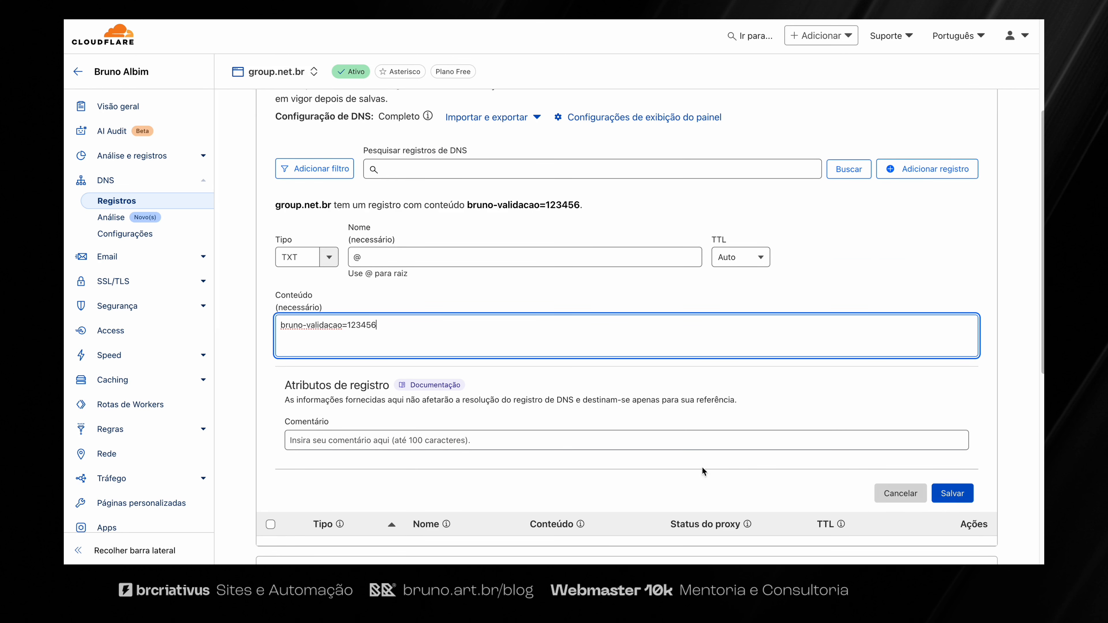
{"action": "left_click", "coordinate": [295, 438]}
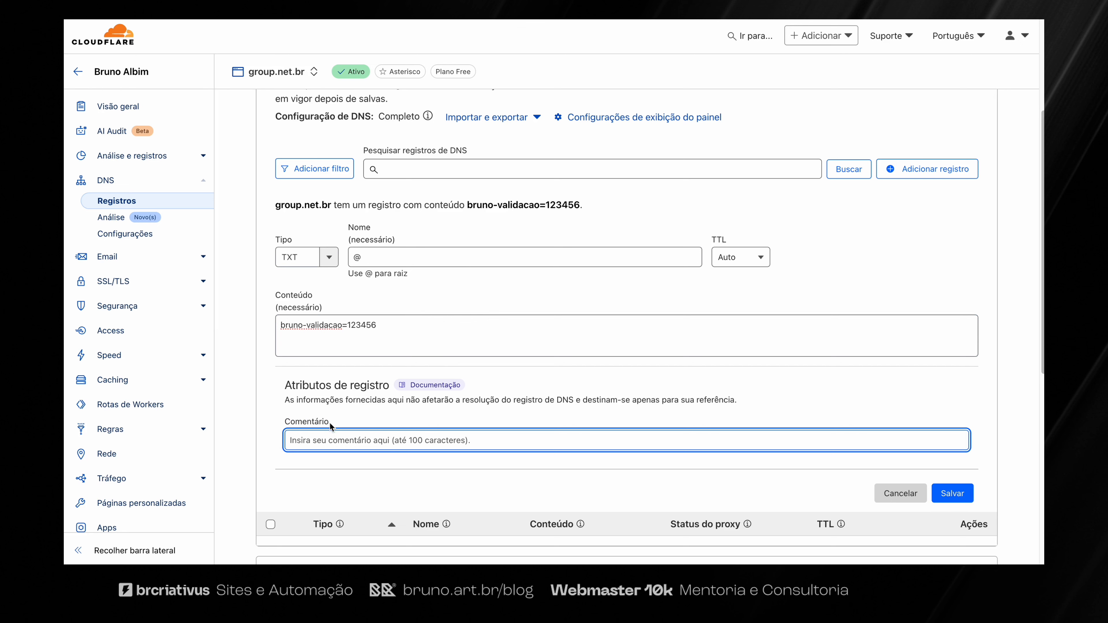
{"action": "left_click_drag", "start_coordinate": [329, 421], "coordinate": [286, 425]}
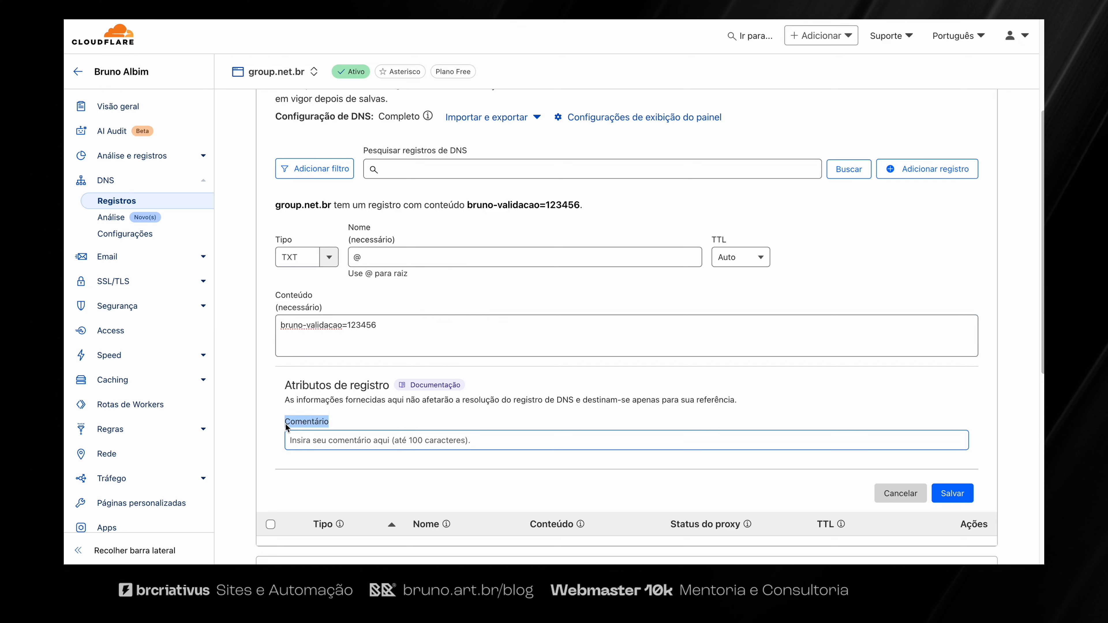
{"action": "left_click", "coordinate": [312, 438]}
{"action": "left_click", "coordinate": [952, 493]}
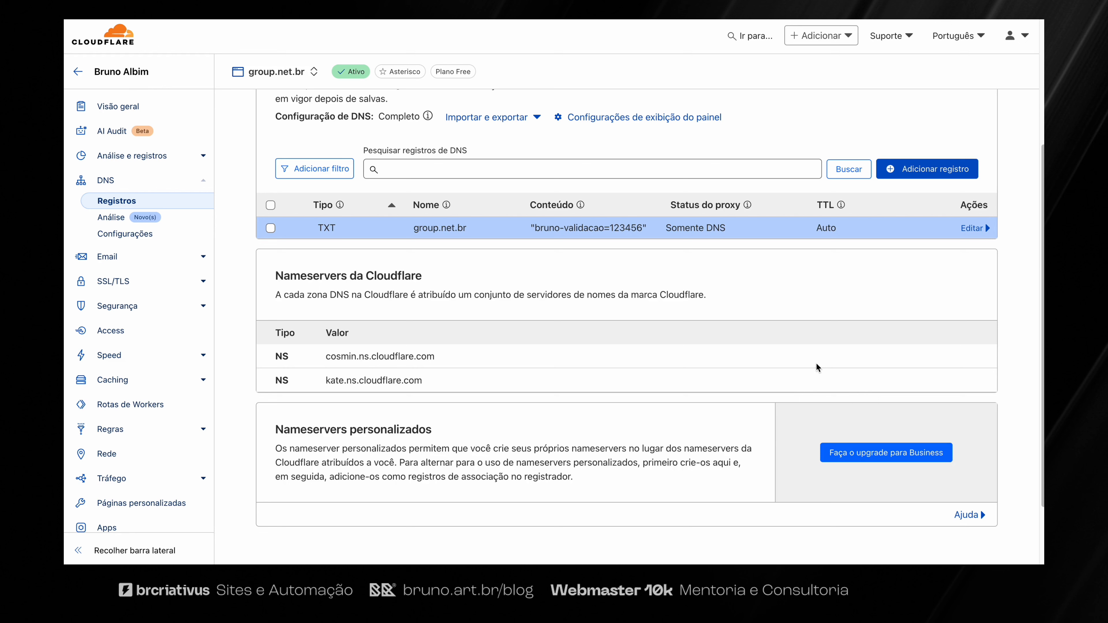
Examine the saved TXT record's row in the group.net.br DNS record list
{"action": "scroll", "coordinate": [376, 383], "scroll_direction": "up", "scroll_amount": 3}
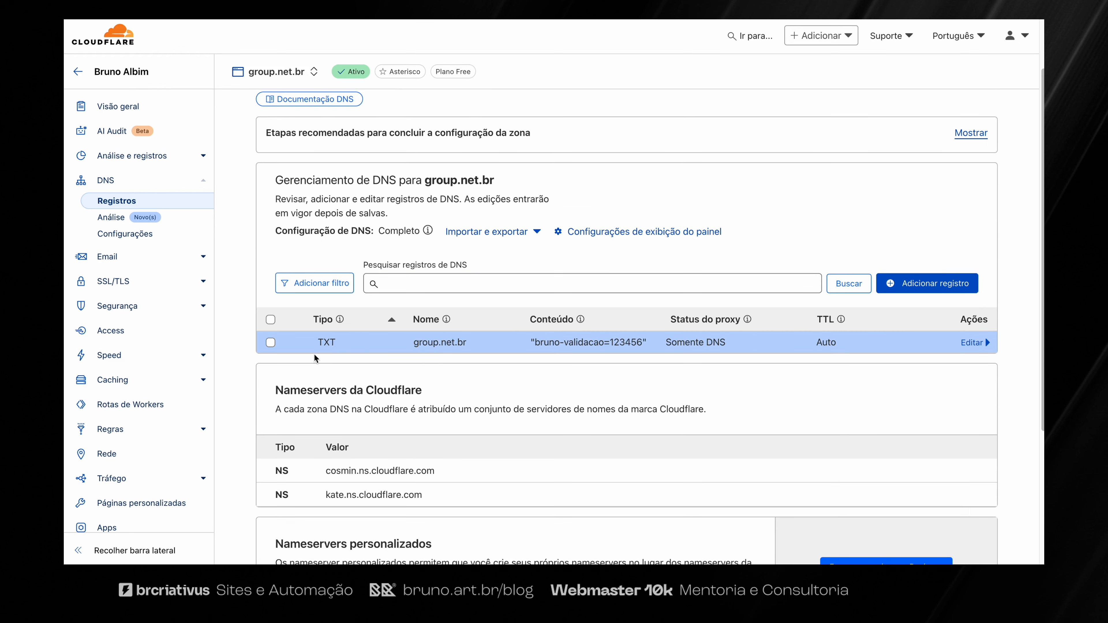
{"action": "left_click_drag", "start_coordinate": [314, 344], "coordinate": [928, 341]}
{"action": "left_click", "coordinate": [929, 342]}
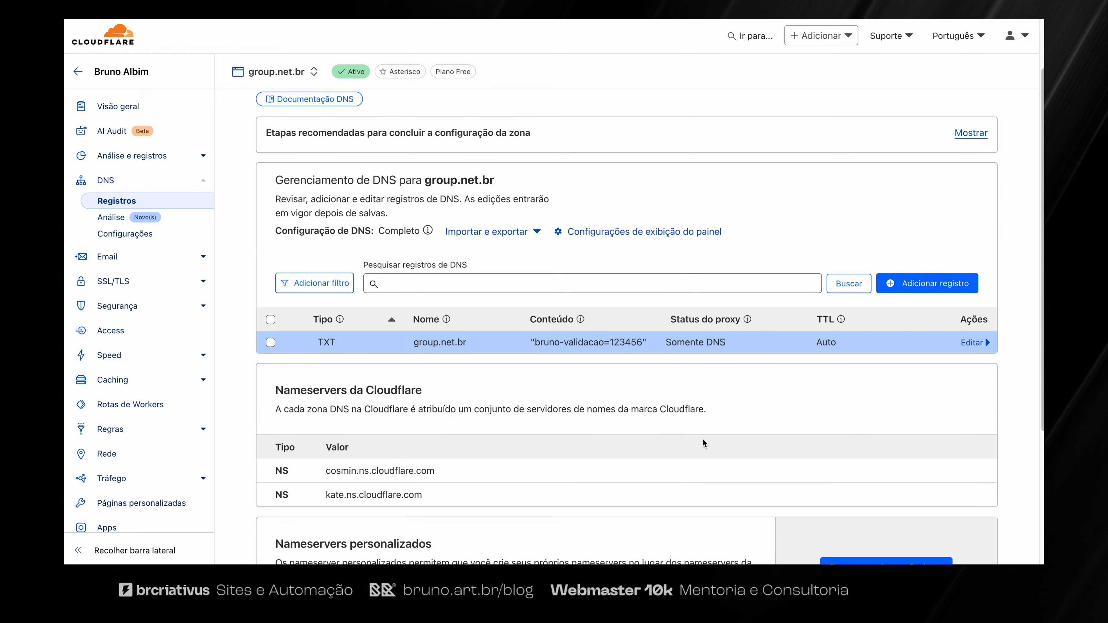
{"action": "scroll", "coordinate": [676, 432], "scroll_direction": "up", "scroll_amount": 1}
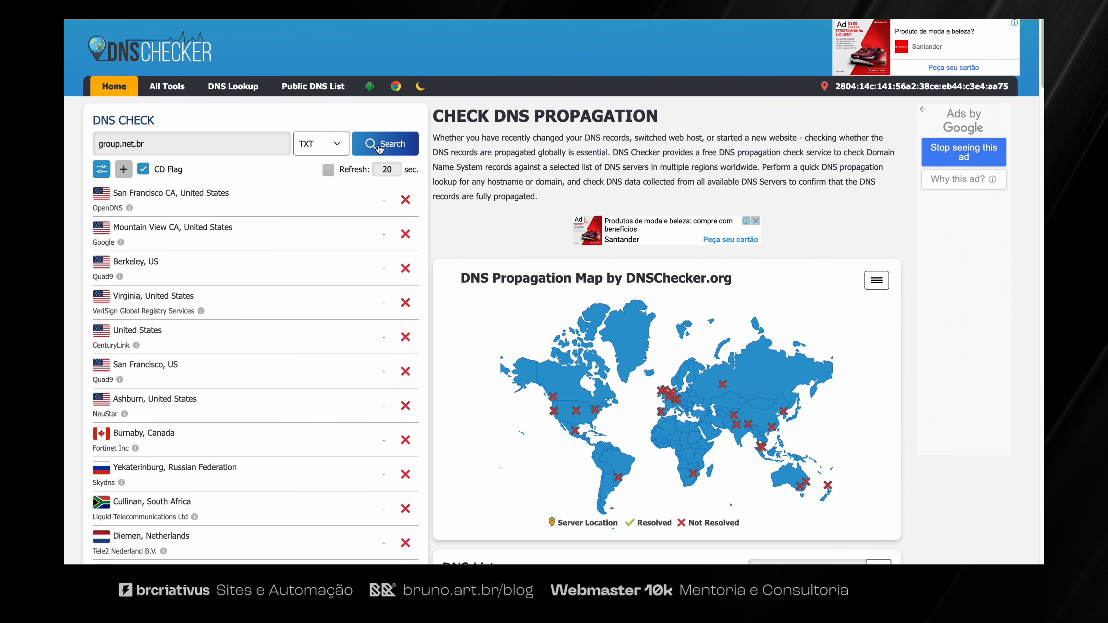
Rerun the TXT check for group.net.br in DNS Checker and highlight the record value in the San Francisco CA result
{"action": "left_click", "coordinate": [380, 148]}
{"action": "left_click_drag", "start_coordinate": [309, 203], "coordinate": [398, 201]}
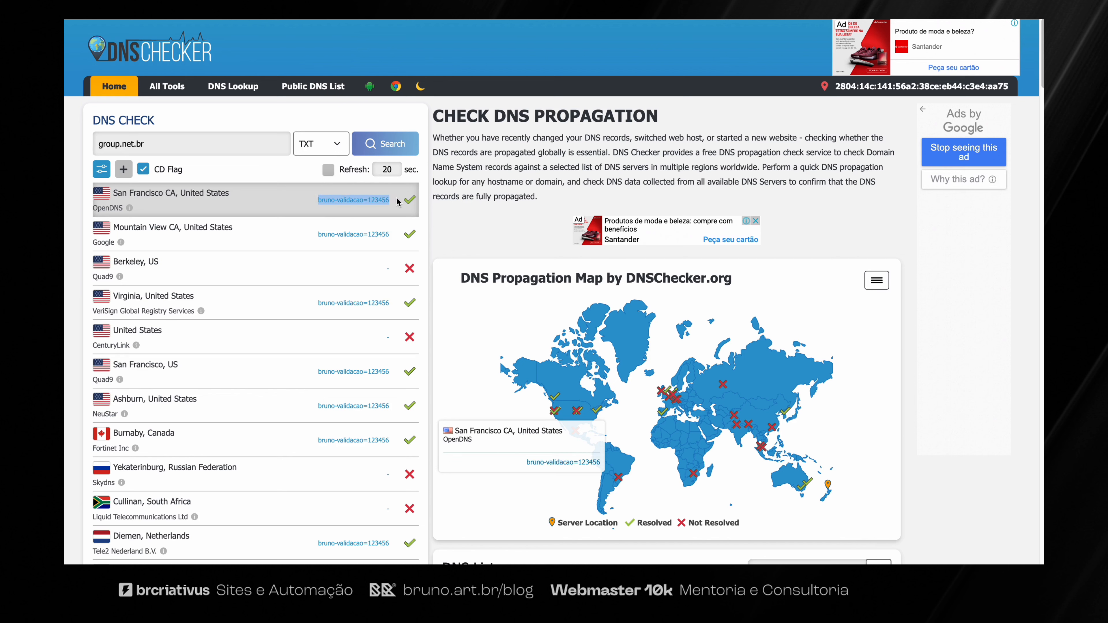
{"action": "left_click", "coordinate": [379, 217]}
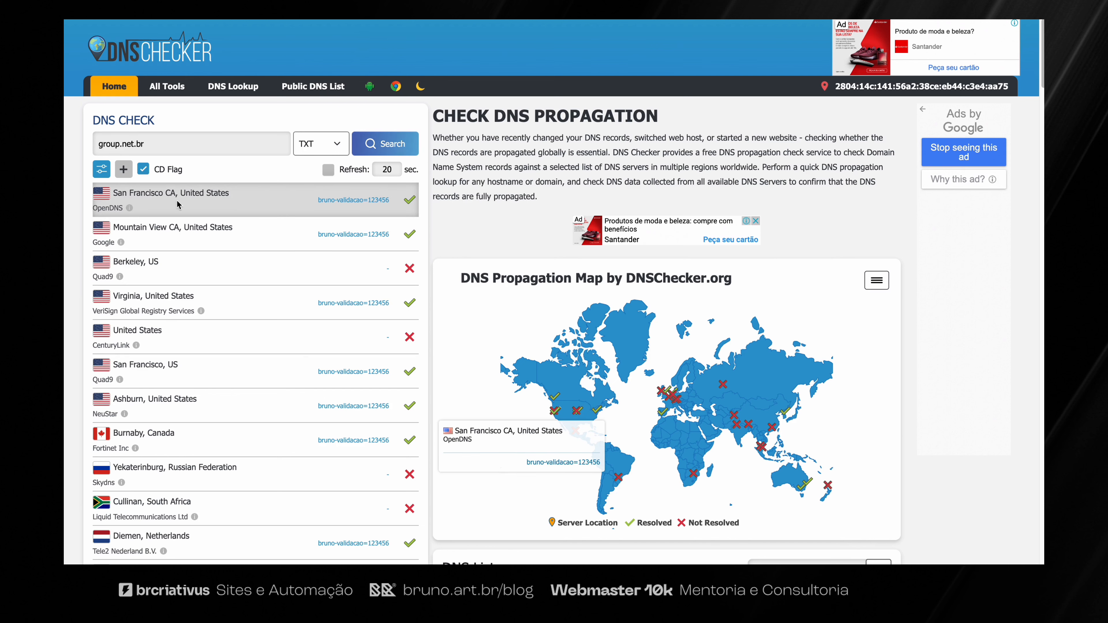
Review the TXT propagation results for all server locations, highlighting the San Francisco CA location and the searched domain
{"action": "left_click_drag", "start_coordinate": [113, 193], "coordinate": [229, 193]}
{"action": "scroll", "coordinate": [173, 322], "scroll_direction": "down", "scroll_amount": 1}
{"action": "scroll", "coordinate": [173, 322], "scroll_direction": "down", "scroll_amount": 15}
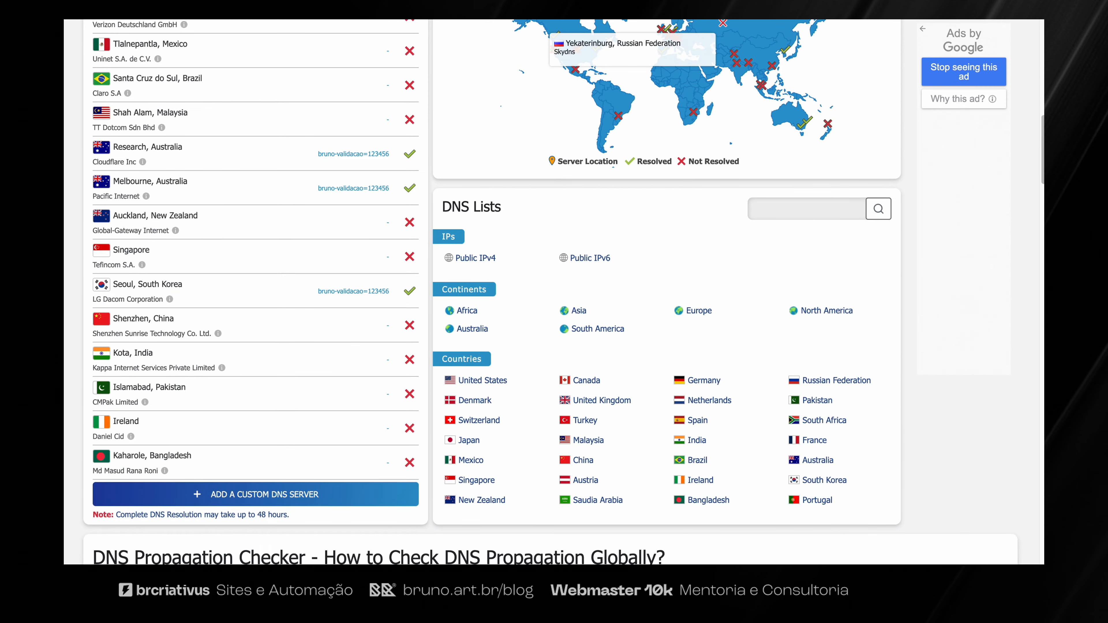
{"action": "scroll", "coordinate": [173, 321], "scroll_direction": "up", "scroll_amount": 15}
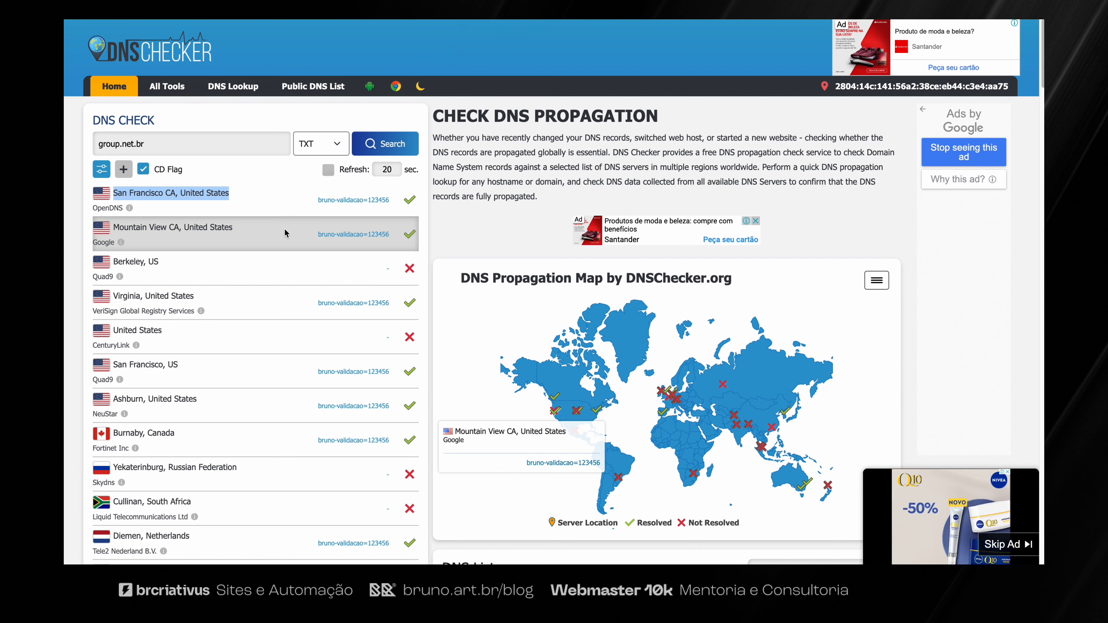
{"action": "left_click", "coordinate": [160, 215]}
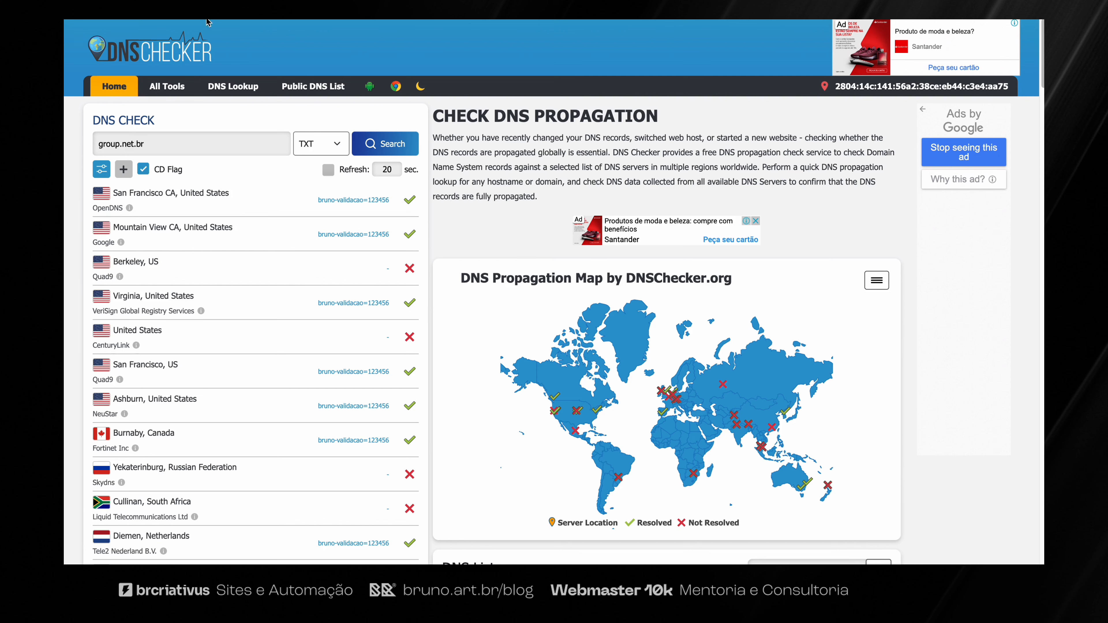
{"action": "left_click_drag", "start_coordinate": [101, 145], "coordinate": [154, 140]}
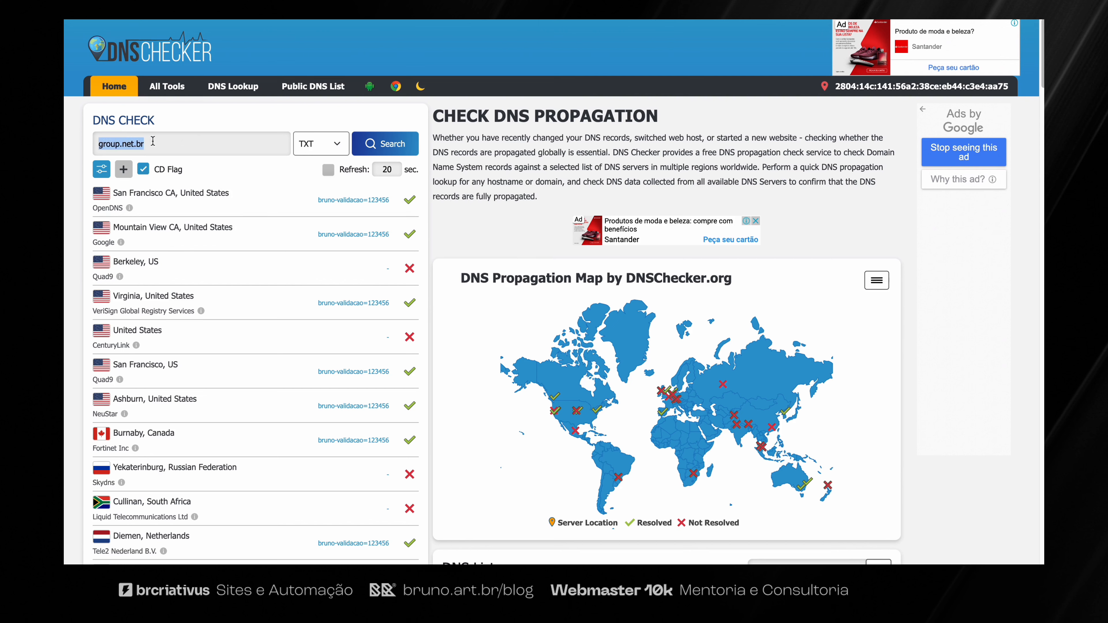
{"action": "left_click", "coordinate": [155, 145]}
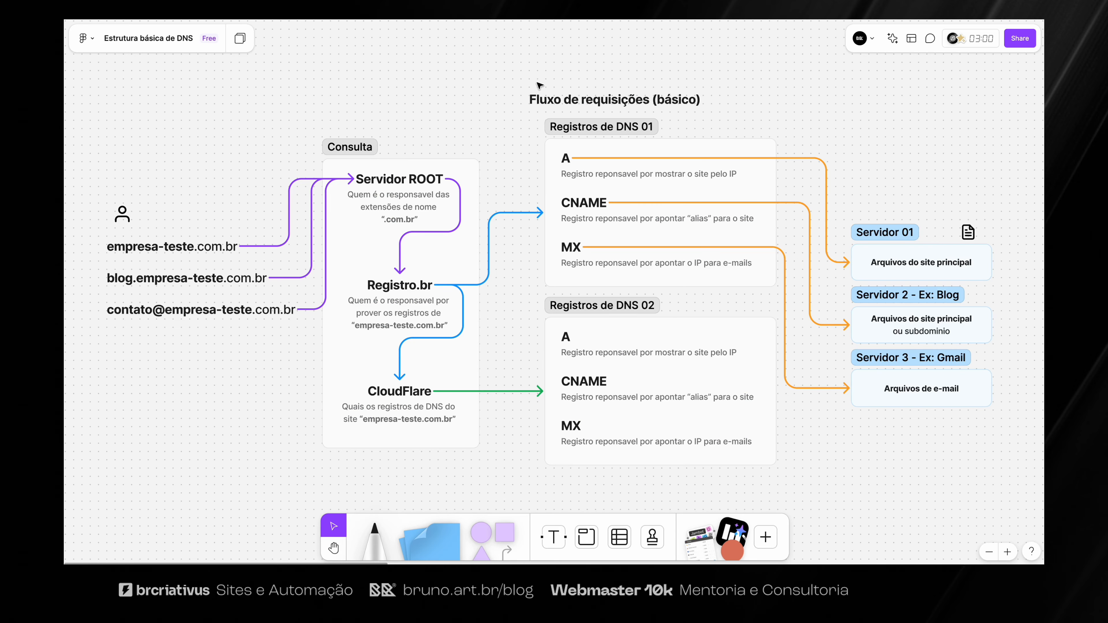
In the FigJam DNS diagram, trace the lookup of empresa-teste.com.br by selecting it, Servidor ROOT, Registro.br and CloudFlare in turn
{"action": "left_click_drag", "start_coordinate": [491, 75], "coordinate": [753, 132]}
{"action": "left_click", "coordinate": [753, 133]}
{"action": "left_click", "coordinate": [142, 253]}
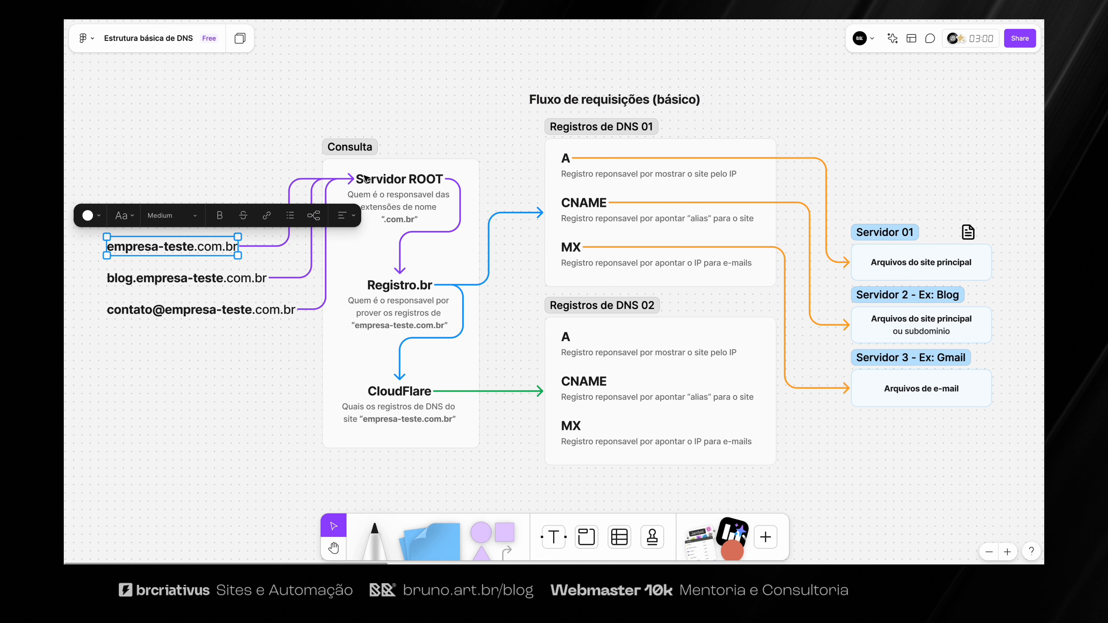
{"action": "left_click", "coordinate": [391, 186]}
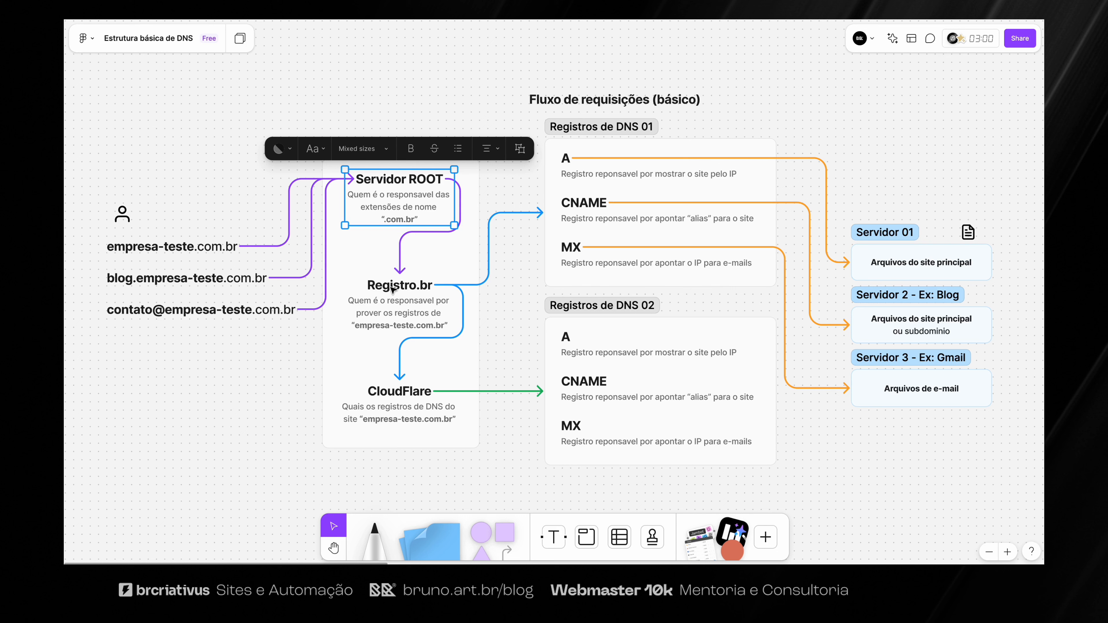
{"action": "left_click", "coordinate": [410, 287]}
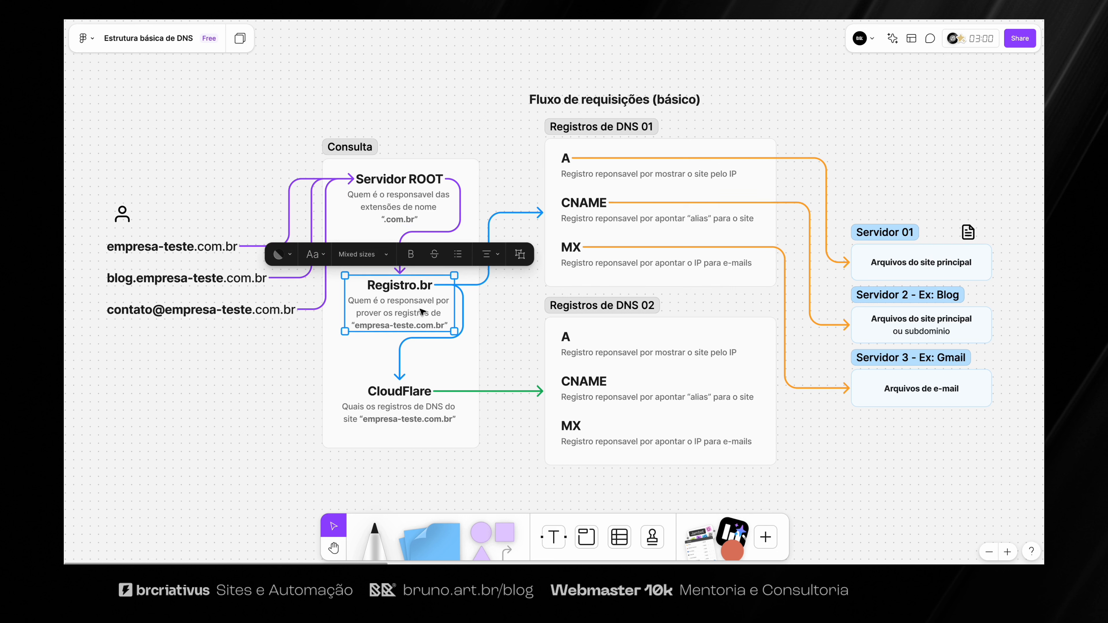
{"action": "left_click", "coordinate": [408, 398]}
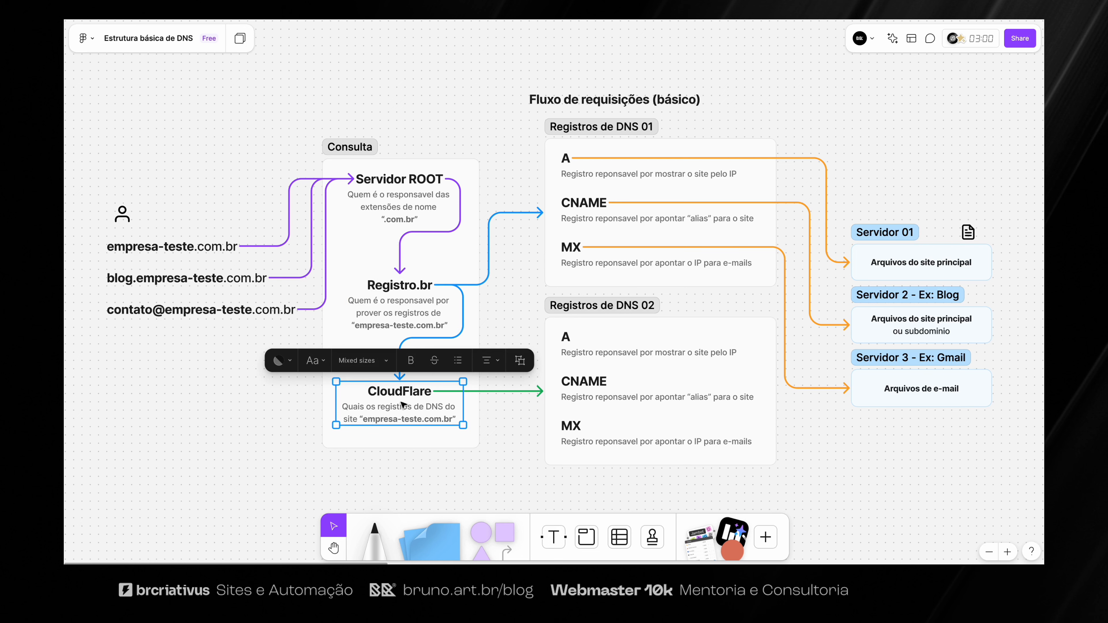
Point out the A, CNAME and MX entries of the Registros de DNS 02 block by selecting each in turn
{"action": "left_click", "coordinate": [577, 357]}
{"action": "scroll", "coordinate": [607, 378], "scroll_direction": "right", "scroll_amount": 3}
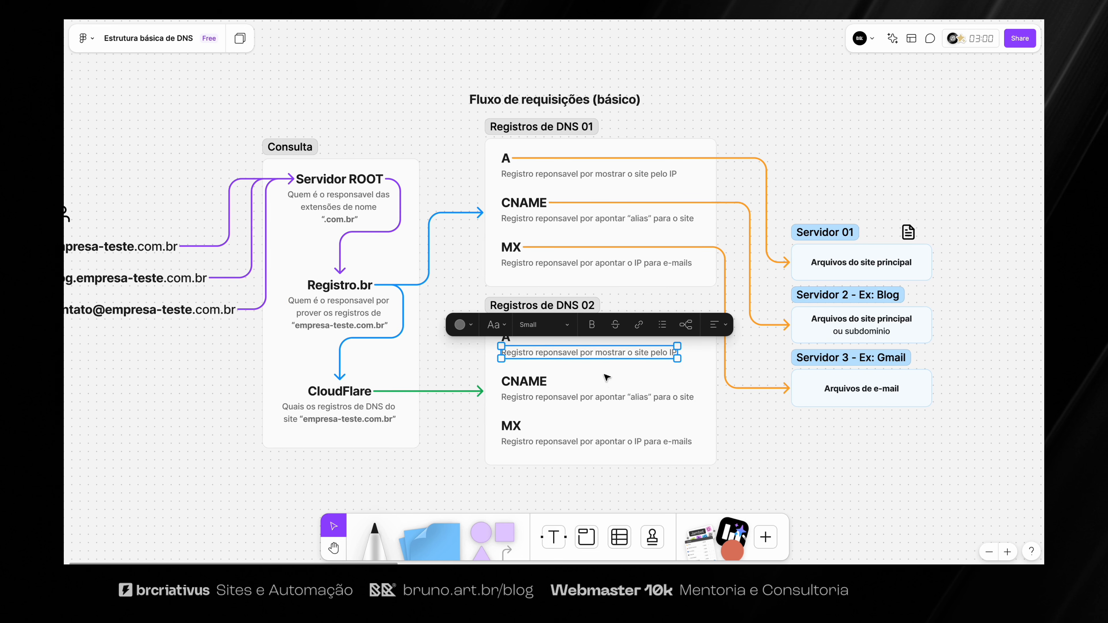
{"action": "left_click", "coordinate": [472, 364]}
{"action": "left_click", "coordinate": [508, 343]}
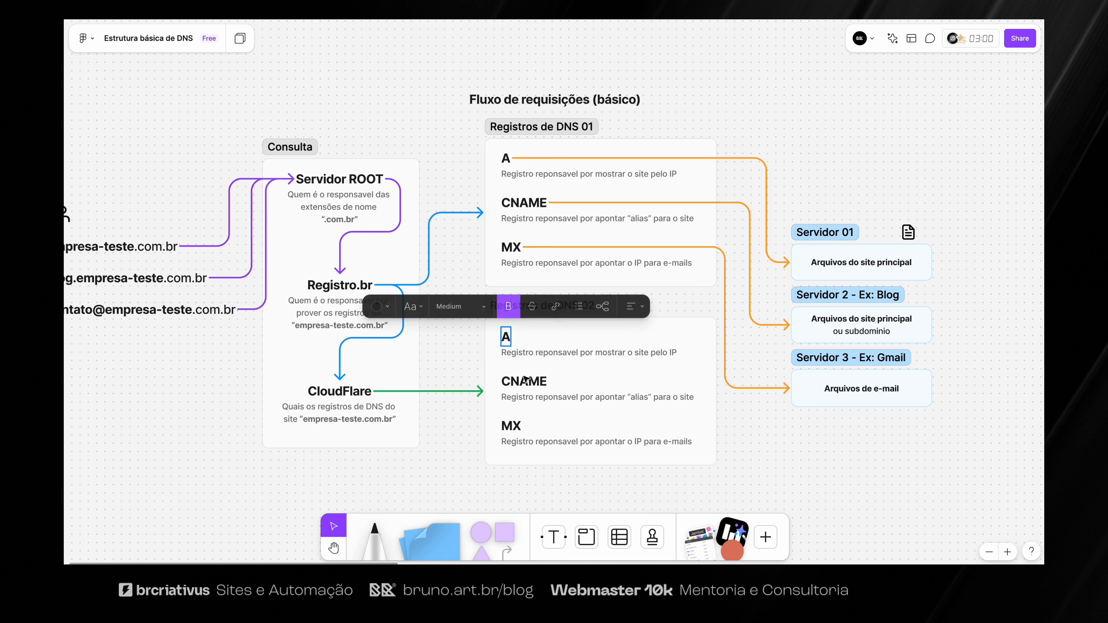
{"action": "left_click", "coordinate": [525, 381]}
{"action": "left_click", "coordinate": [515, 426]}
{"action": "left_click", "coordinate": [562, 499]}
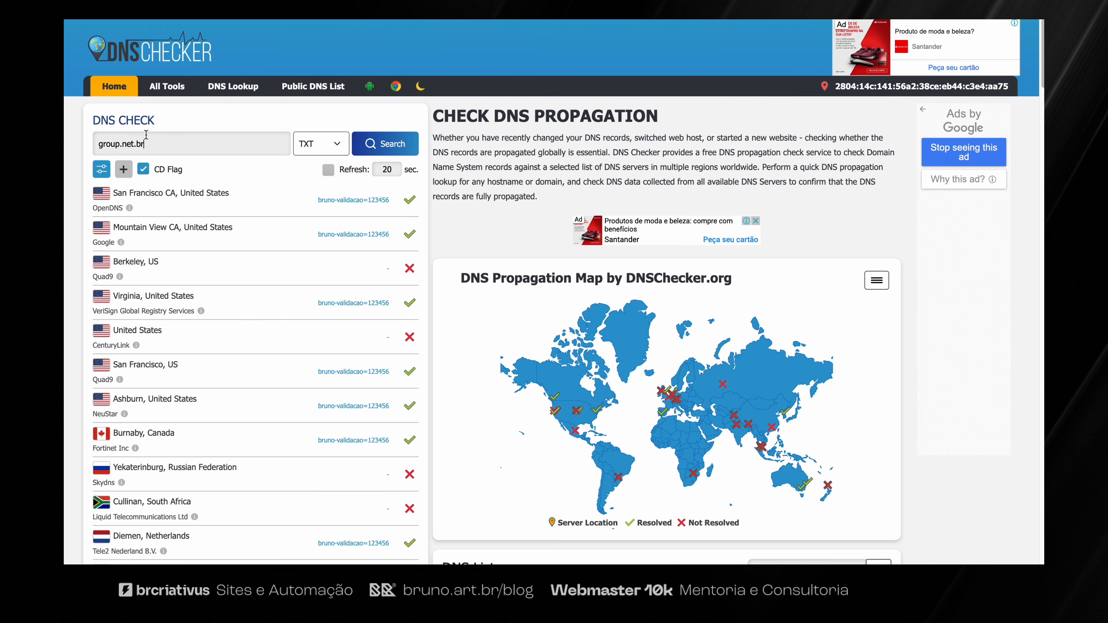
In DNS Checker, rerun the TXT check for group.net.br, review the results by server location and highlight the searched domain
{"action": "left_click", "coordinate": [355, 150]}
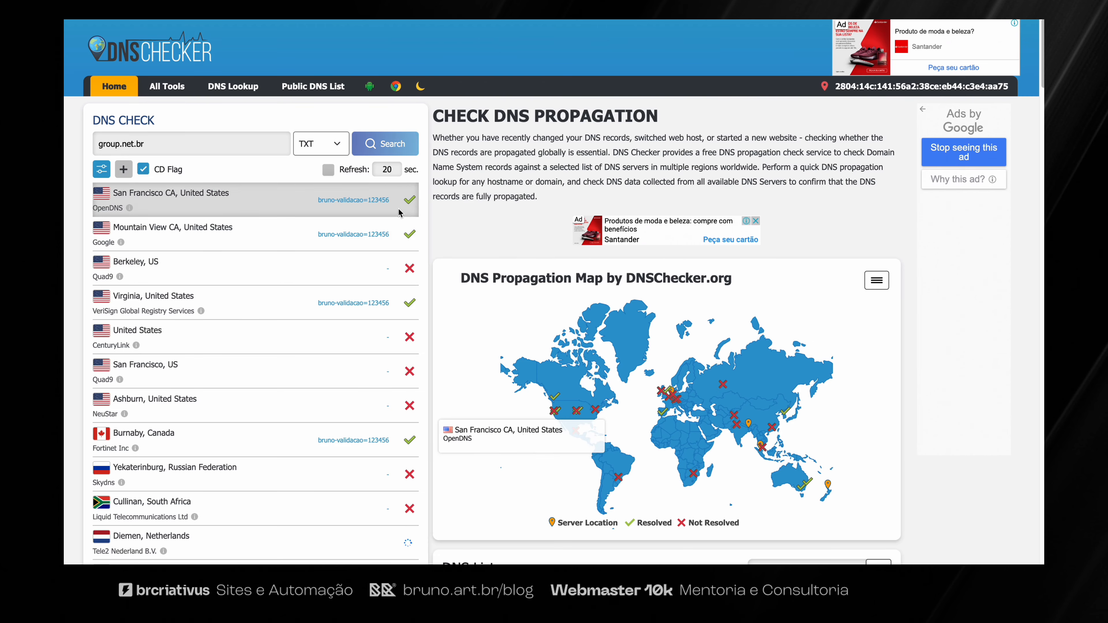
{"action": "scroll", "coordinate": [366, 336], "scroll_direction": "down", "scroll_amount": 3}
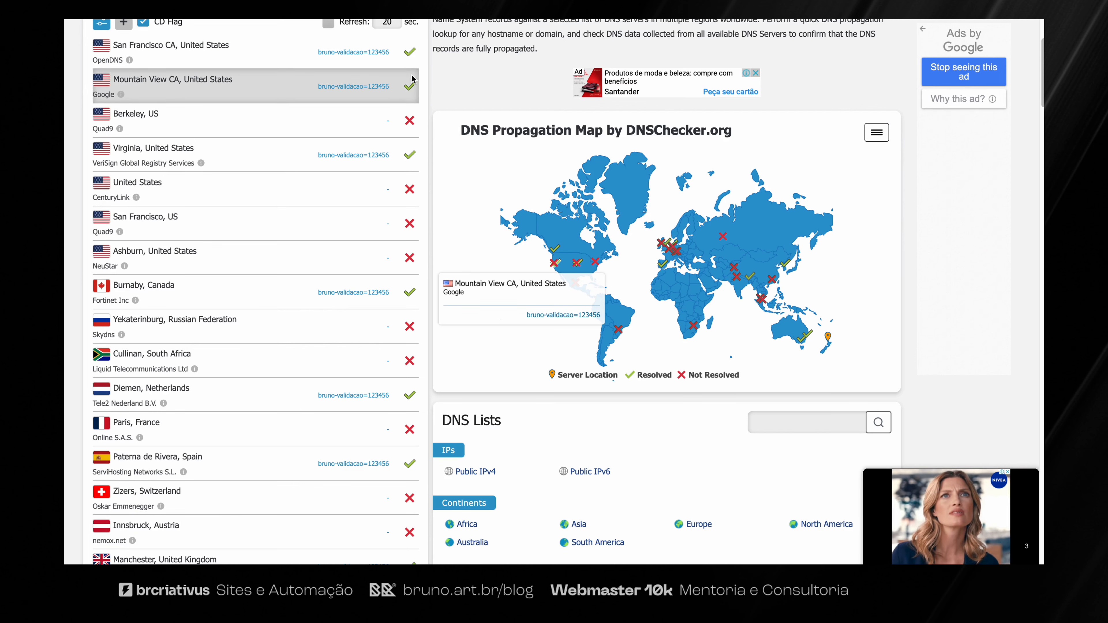
{"action": "scroll", "coordinate": [409, 145], "scroll_direction": "down", "scroll_amount": 1}
{"action": "scroll", "coordinate": [408, 175], "scroll_direction": "down", "scroll_amount": 3}
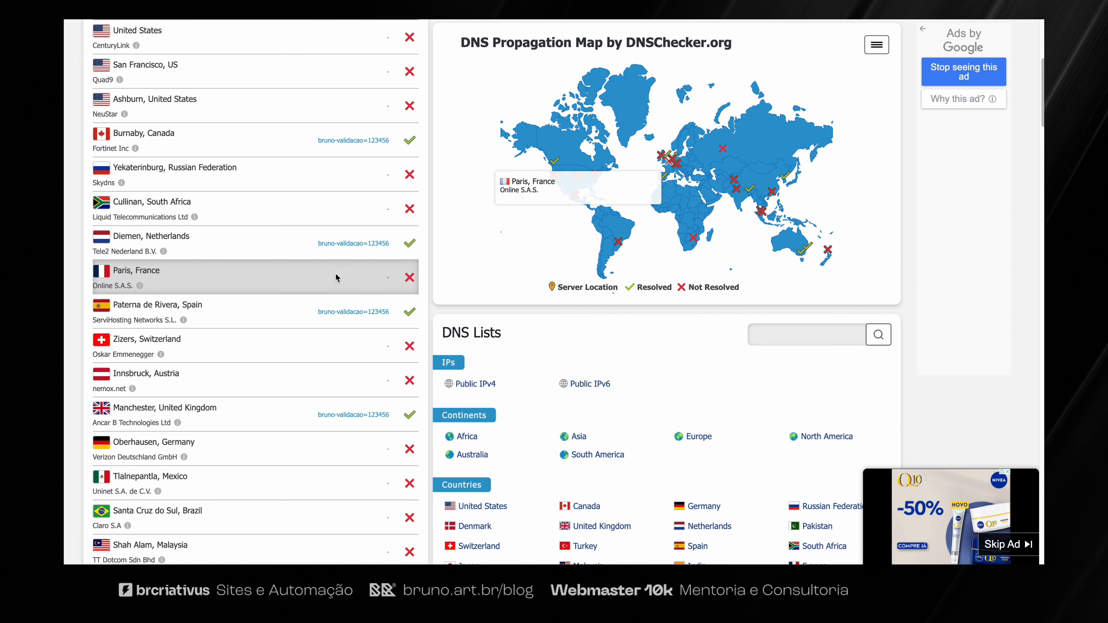
{"action": "scroll", "coordinate": [319, 275], "scroll_direction": "up", "scroll_amount": 6}
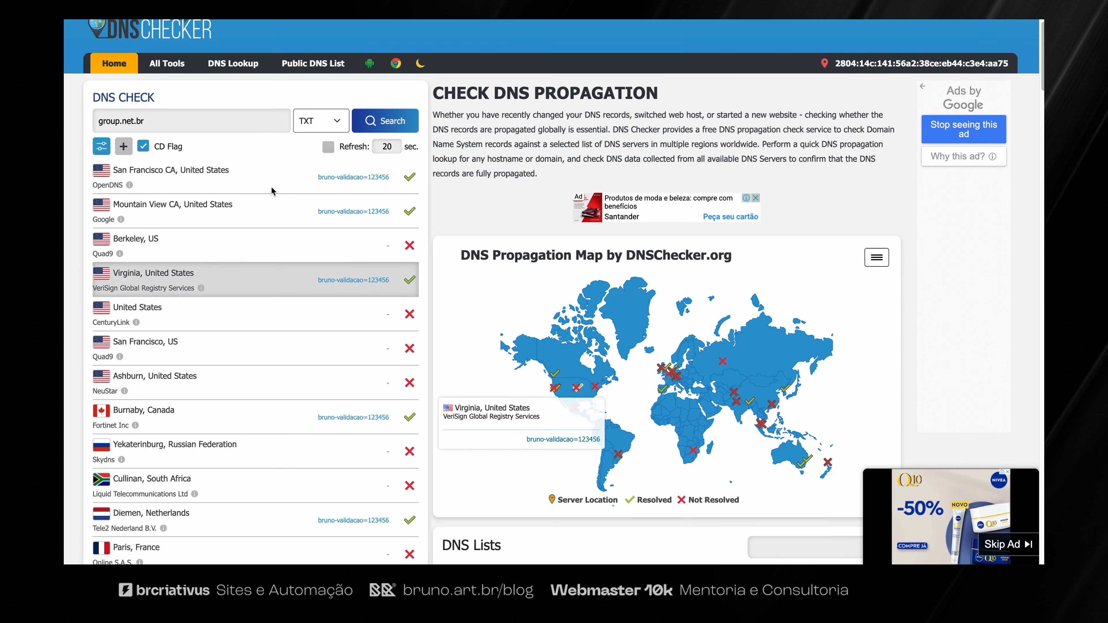
{"action": "double_click", "coordinate": [167, 121]}
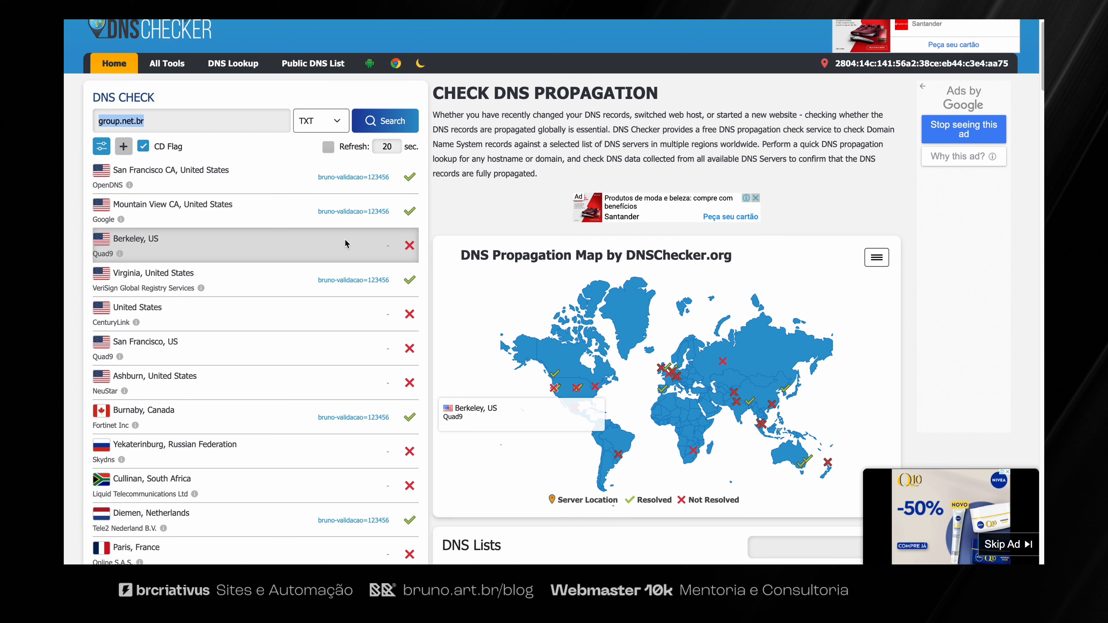
In Cloudflare, start a new type A DNS record for group.net.br with the name @ and highlight the domain in its summary
{"action": "left_click", "coordinate": [462, 16]}
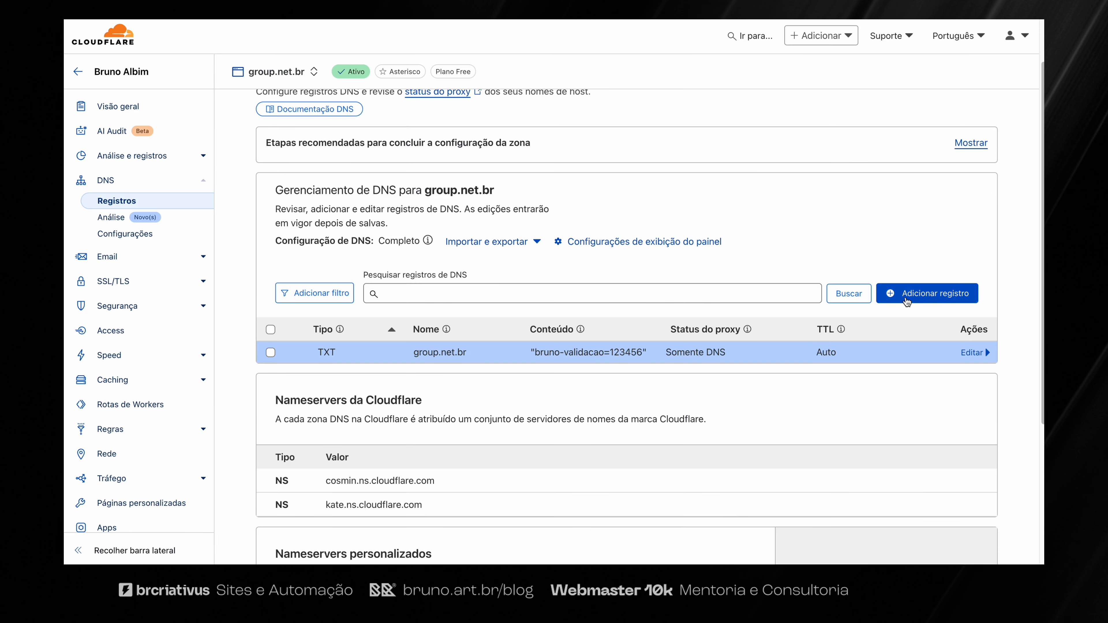
{"action": "left_click", "coordinate": [907, 301]}
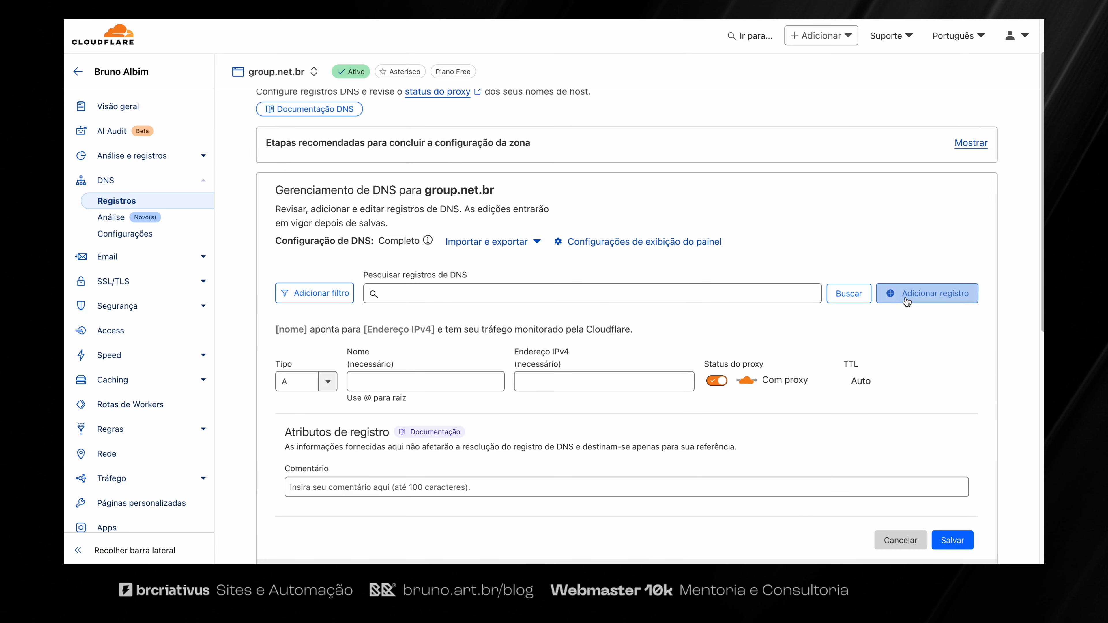
{"action": "scroll", "coordinate": [483, 394], "scroll_direction": "down", "scroll_amount": 3}
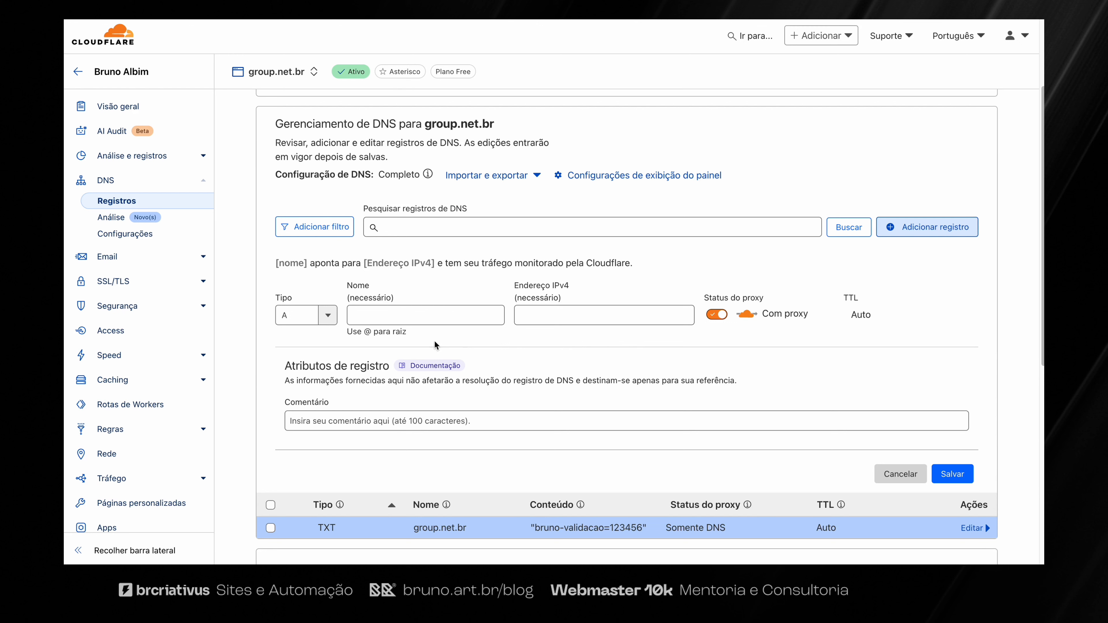
{"action": "left_click", "coordinate": [298, 316]}
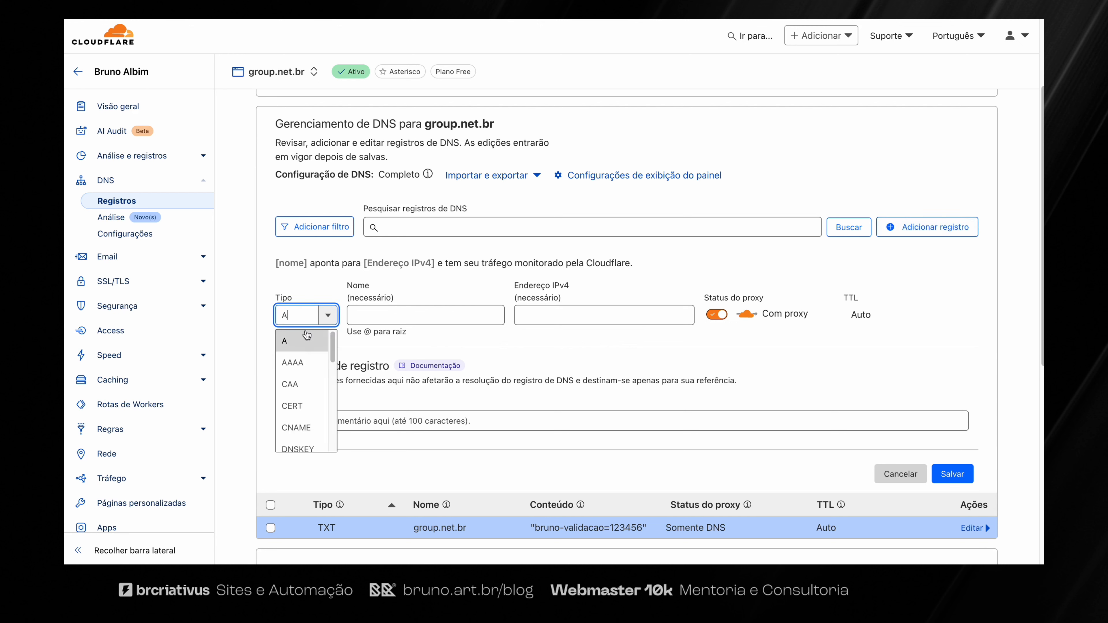
{"action": "left_click", "coordinate": [384, 314]}
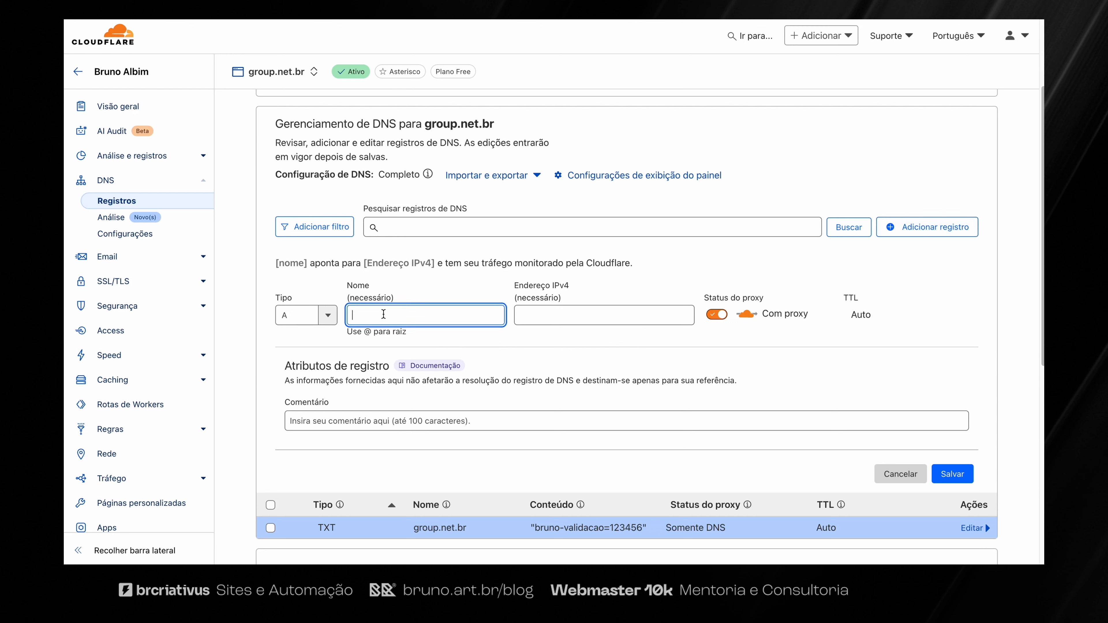
{"action": "type", "text": "@"}
{"action": "left_click_drag", "start_coordinate": [333, 265], "coordinate": [277, 265]}
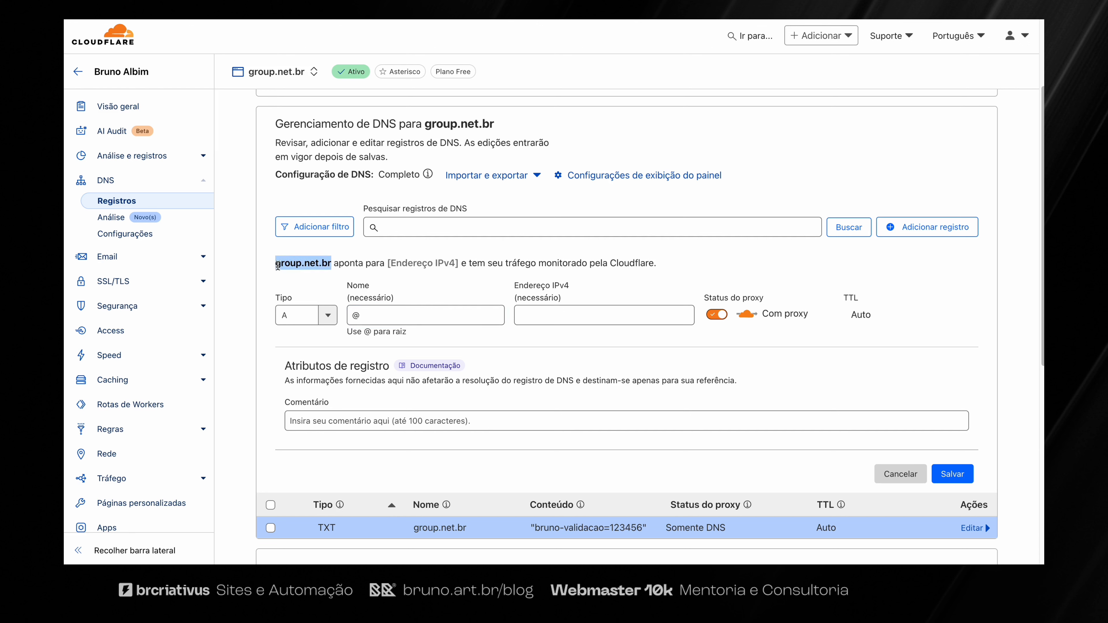
Set the A record's IPv4 address to 8.8.8.8, turn off its proxy, save it and highlight the address in the record list
{"action": "left_click", "coordinate": [580, 316]}
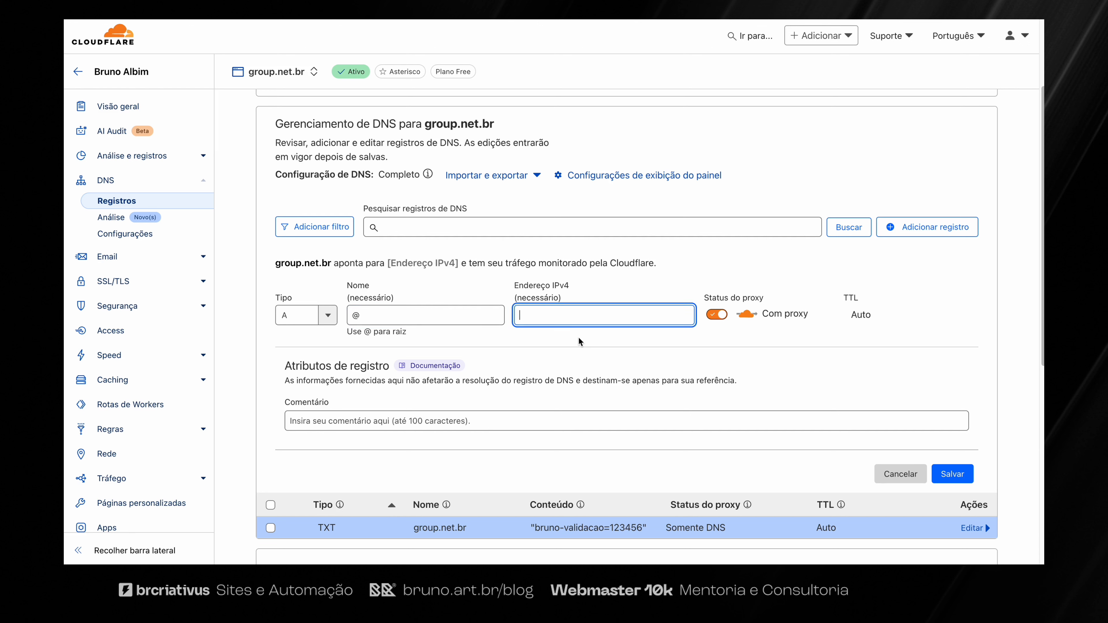
{"action": "type", "text": "8.8."}
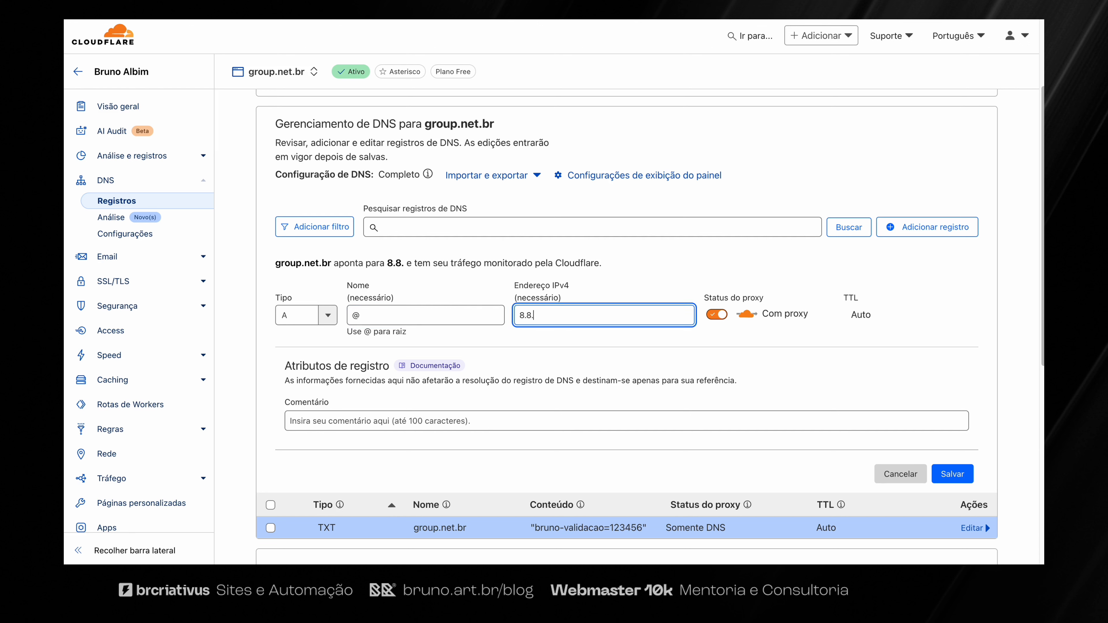
{"action": "type", "text": "8.8"}
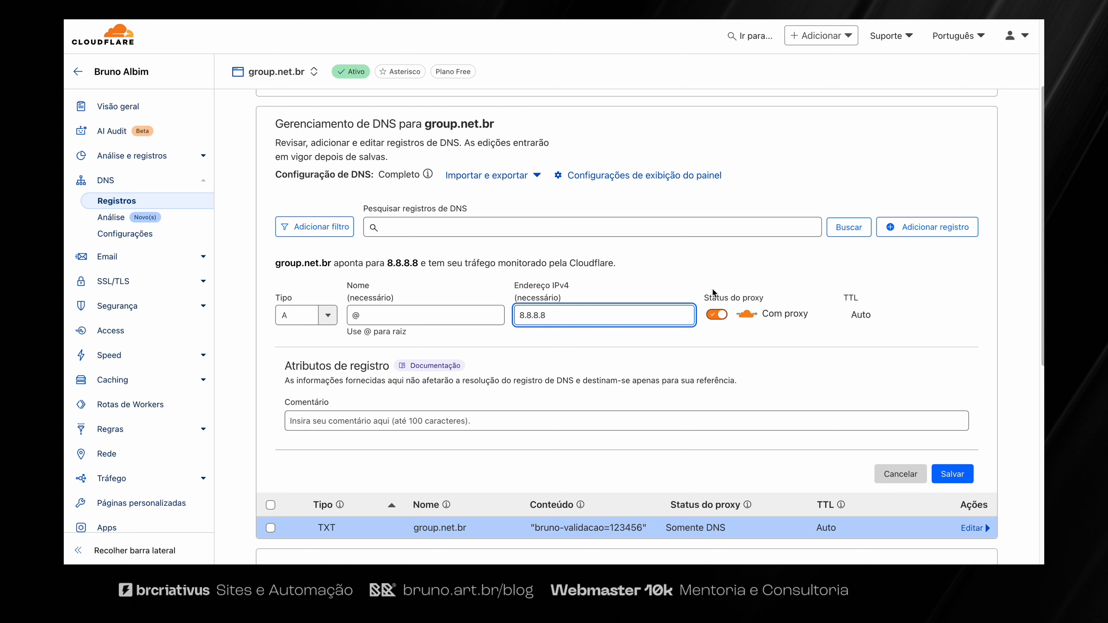
{"action": "left_click", "coordinate": [716, 316]}
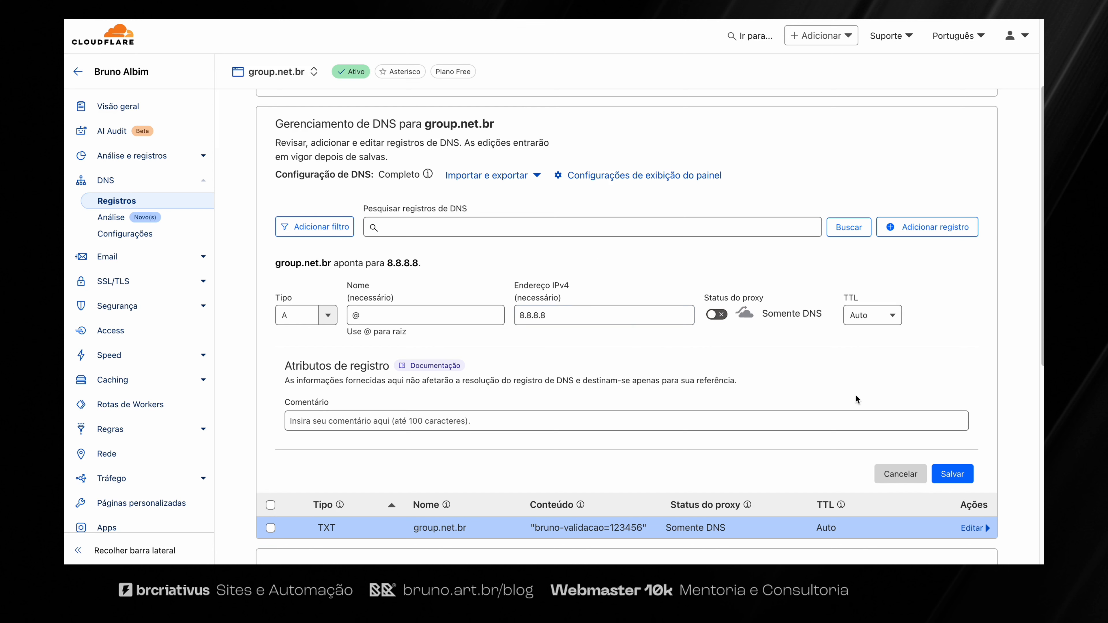
{"action": "left_click_drag", "start_coordinate": [750, 301], "coordinate": [710, 300]}
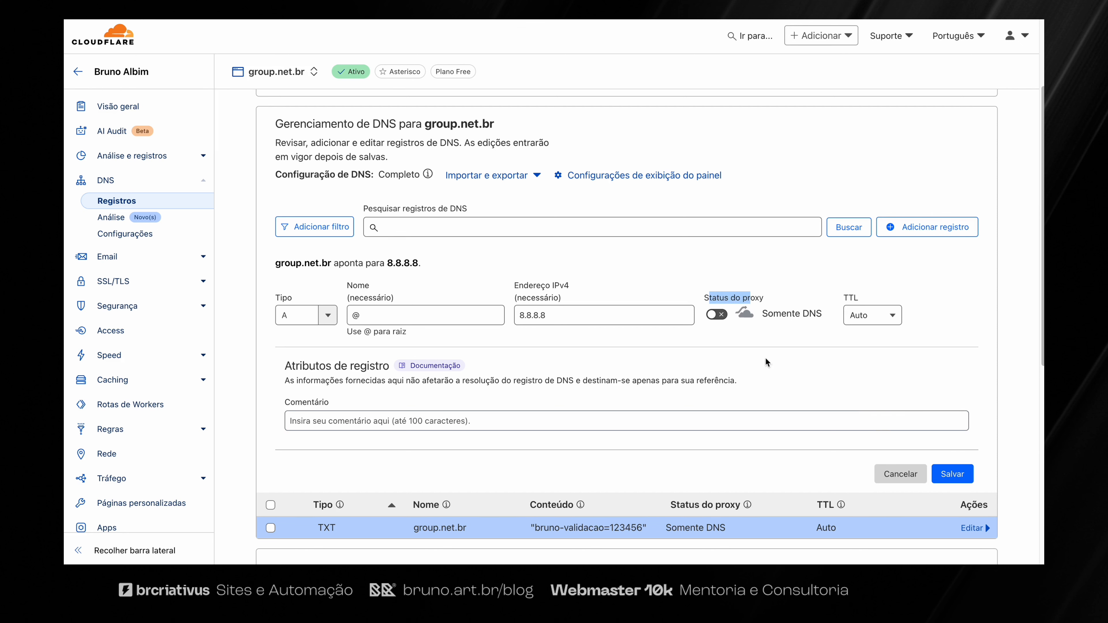
{"action": "left_click", "coordinate": [951, 475]}
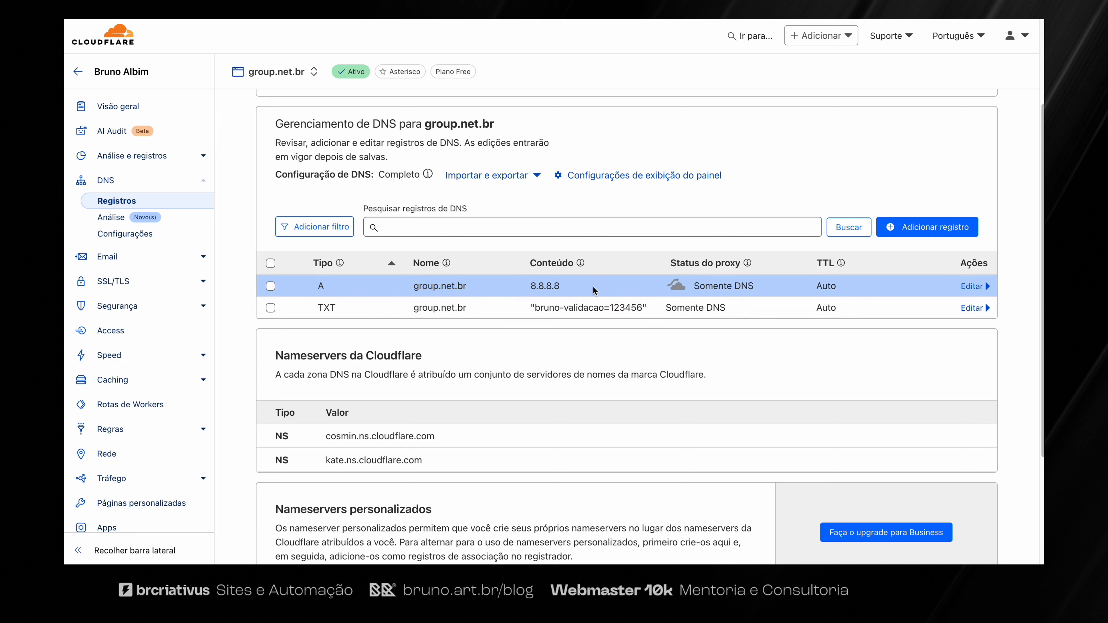
{"action": "left_click_drag", "start_coordinate": [529, 289], "coordinate": [574, 292]}
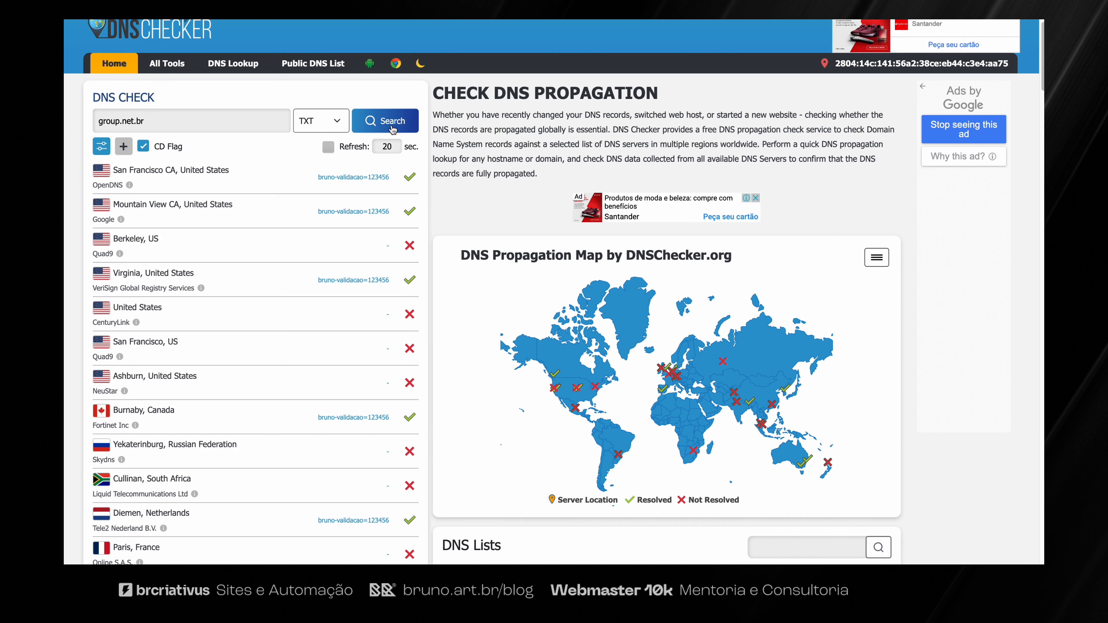
In DNS Checker, rerun the TXT check, run an A record check for group.net.br and highlight the Mountain View CA result
{"action": "left_click", "coordinate": [393, 129]}
{"action": "left_click", "coordinate": [332, 121]}
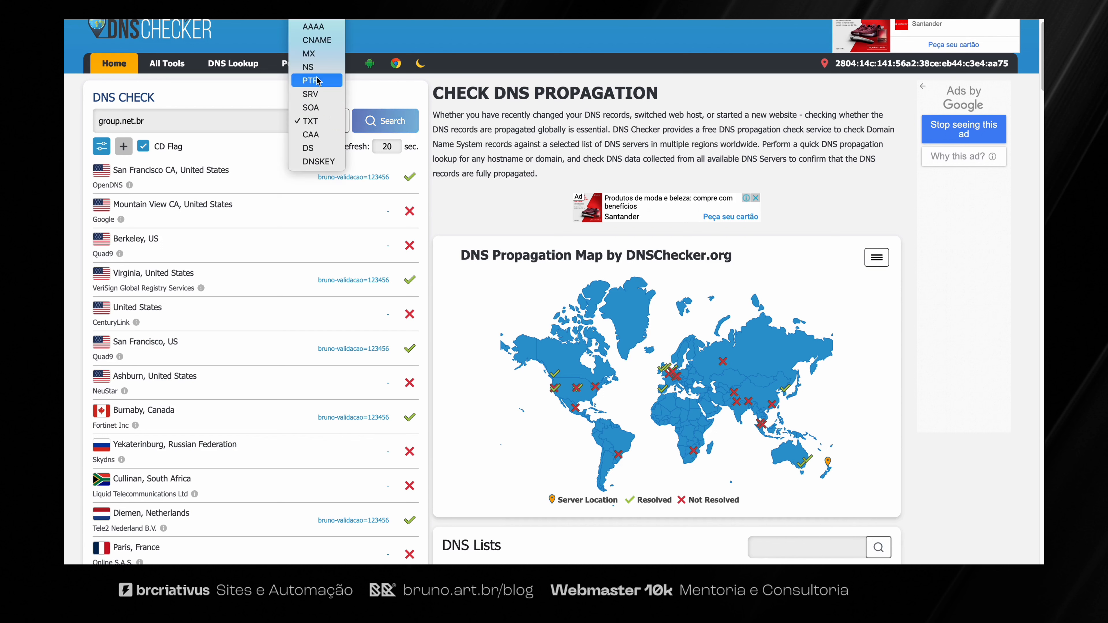
{"action": "left_click", "coordinate": [313, 13]}
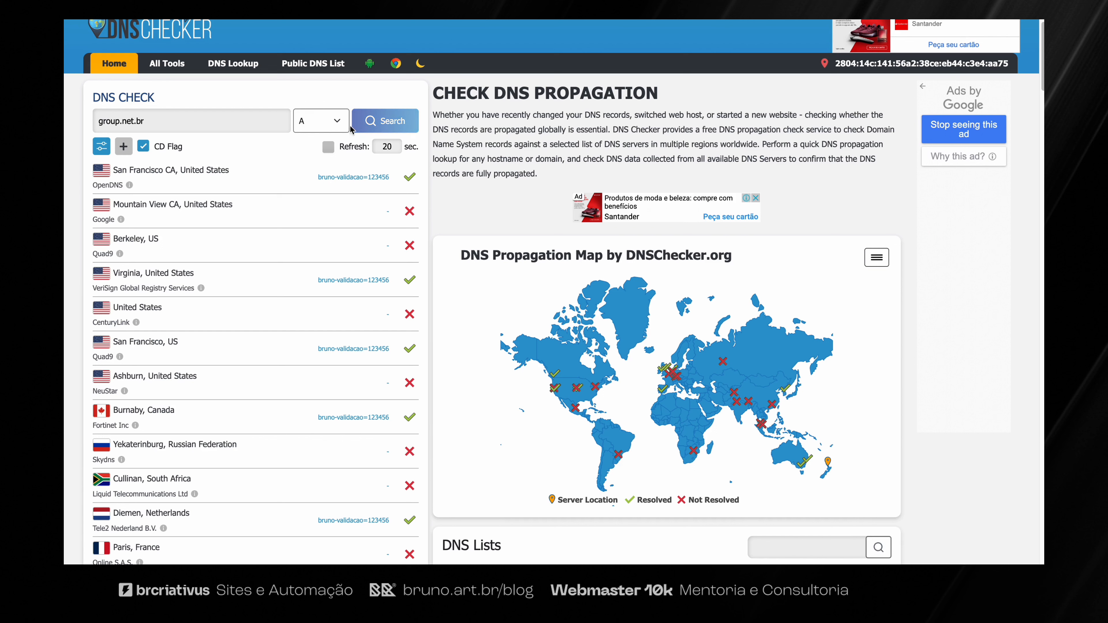
{"action": "left_click", "coordinate": [389, 124]}
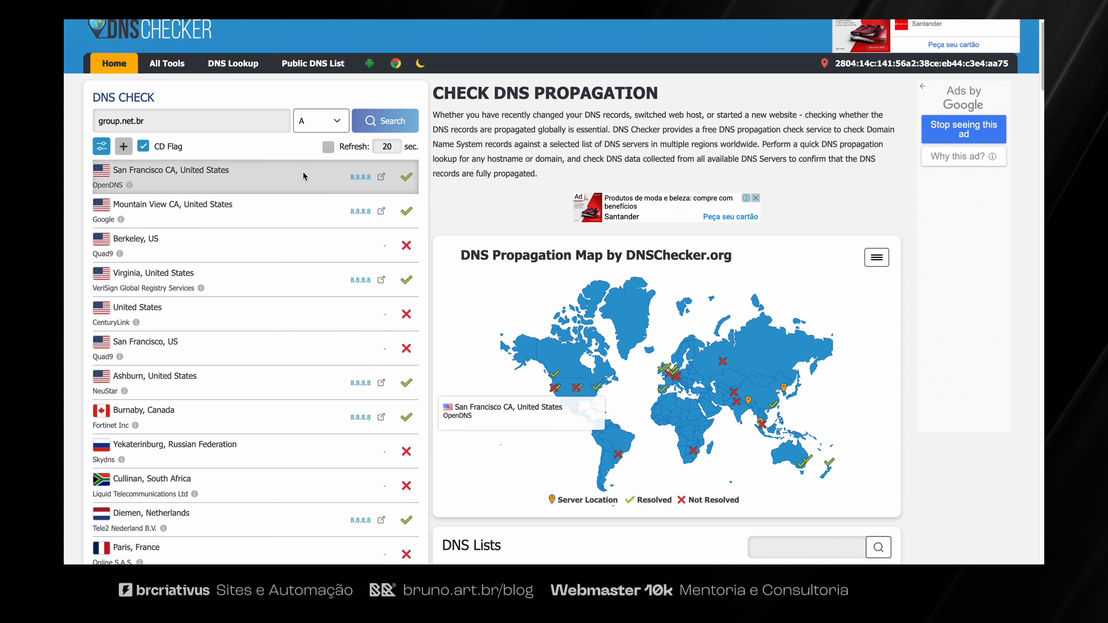
{"action": "left_click_drag", "start_coordinate": [303, 176], "coordinate": [331, 231]}
{"action": "left_click", "coordinate": [373, 214]}
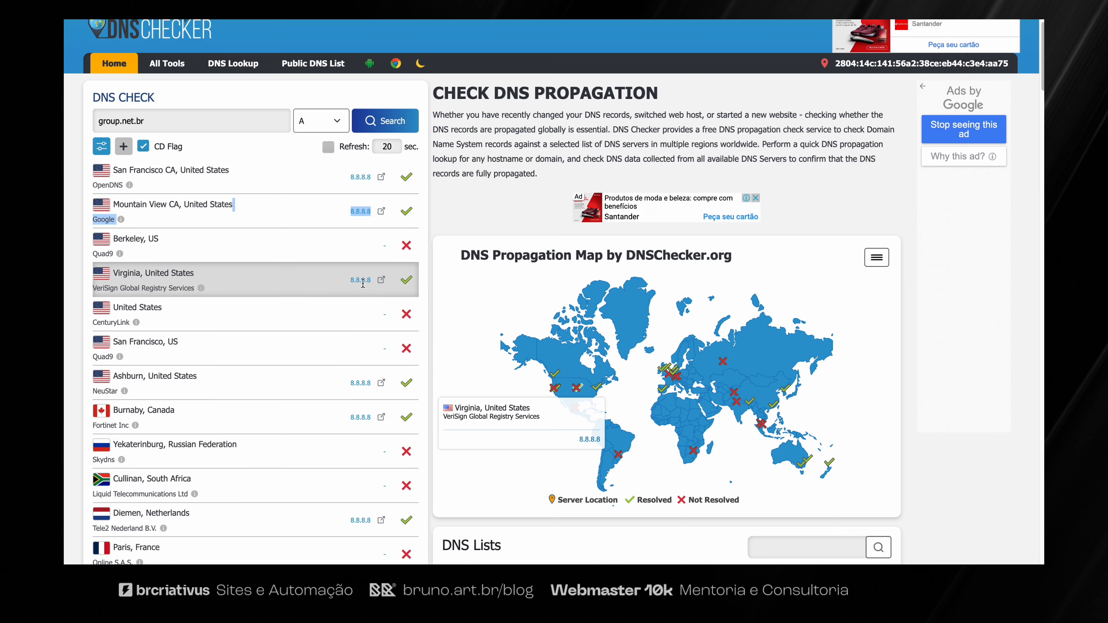
Review the A record propagation results, highlighting the searched domain, the San Francisco CA address and the Santa Cruz do Sul, Brazil location
{"action": "scroll", "coordinate": [352, 312], "scroll_direction": "down", "scroll_amount": 2}
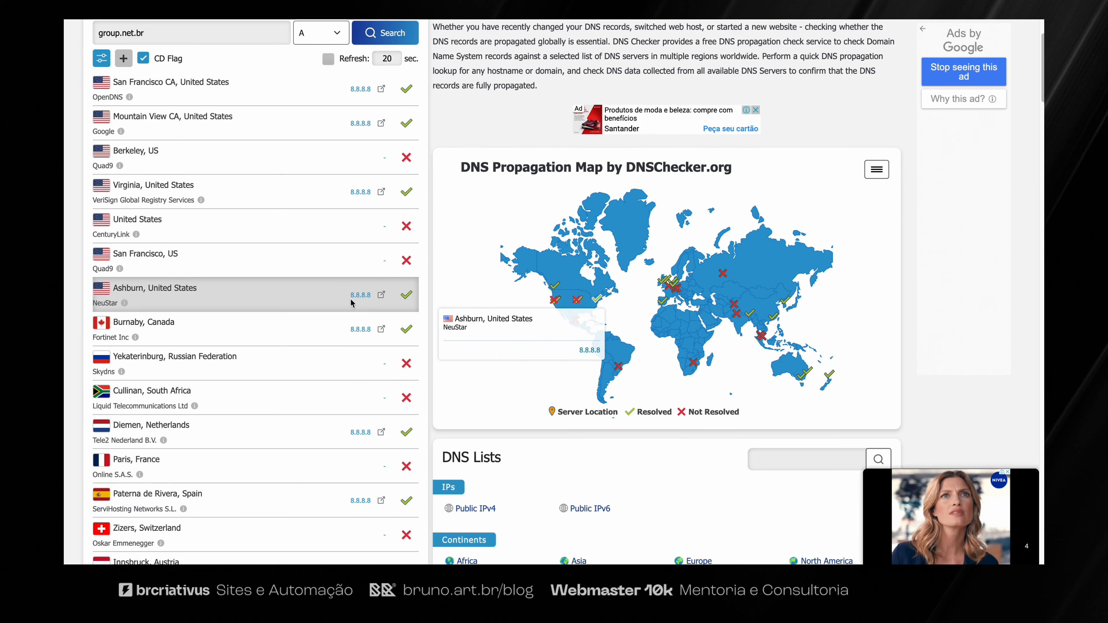
{"action": "scroll", "coordinate": [302, 163], "scroll_direction": "up", "scroll_amount": 3}
{"action": "double_click", "coordinate": [111, 144]}
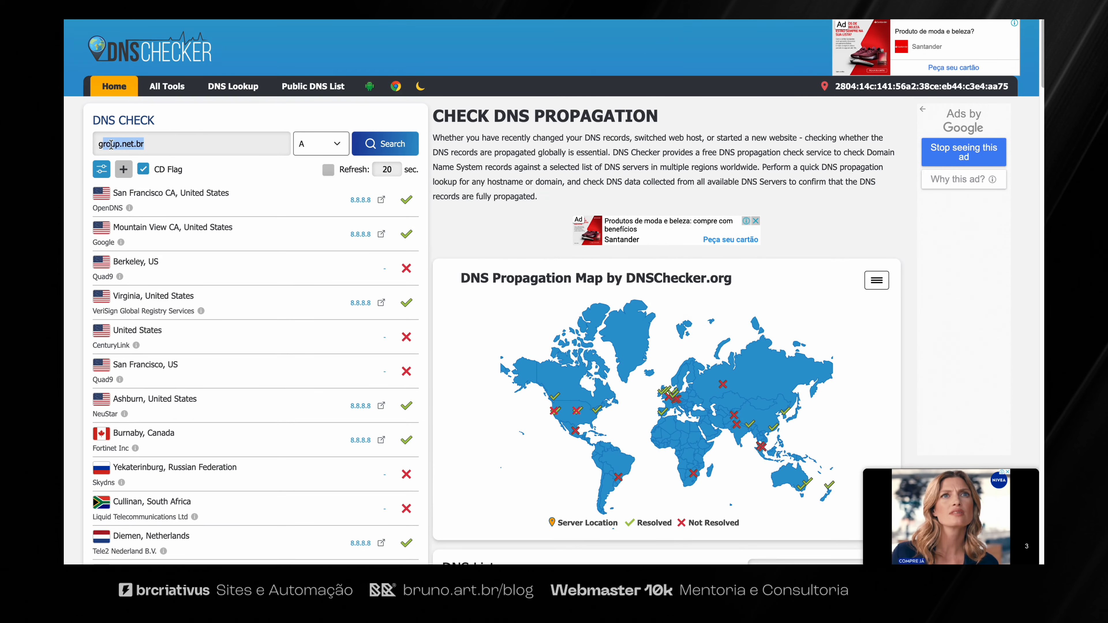
{"action": "left_click", "coordinate": [162, 161]}
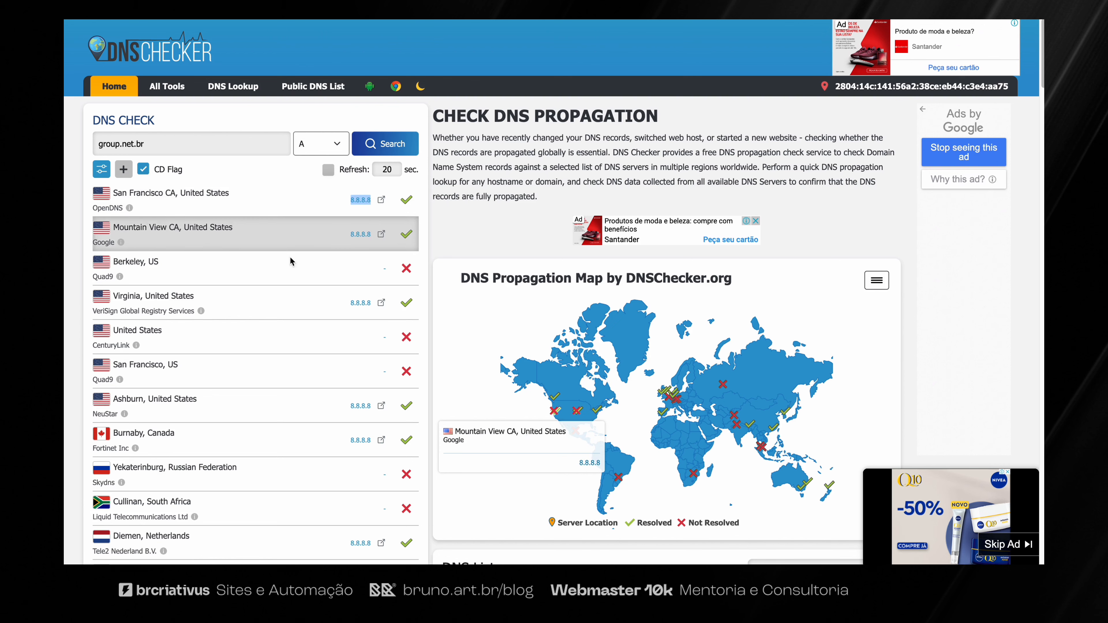
{"action": "scroll", "coordinate": [249, 306], "scroll_direction": "down", "scroll_amount": 10}
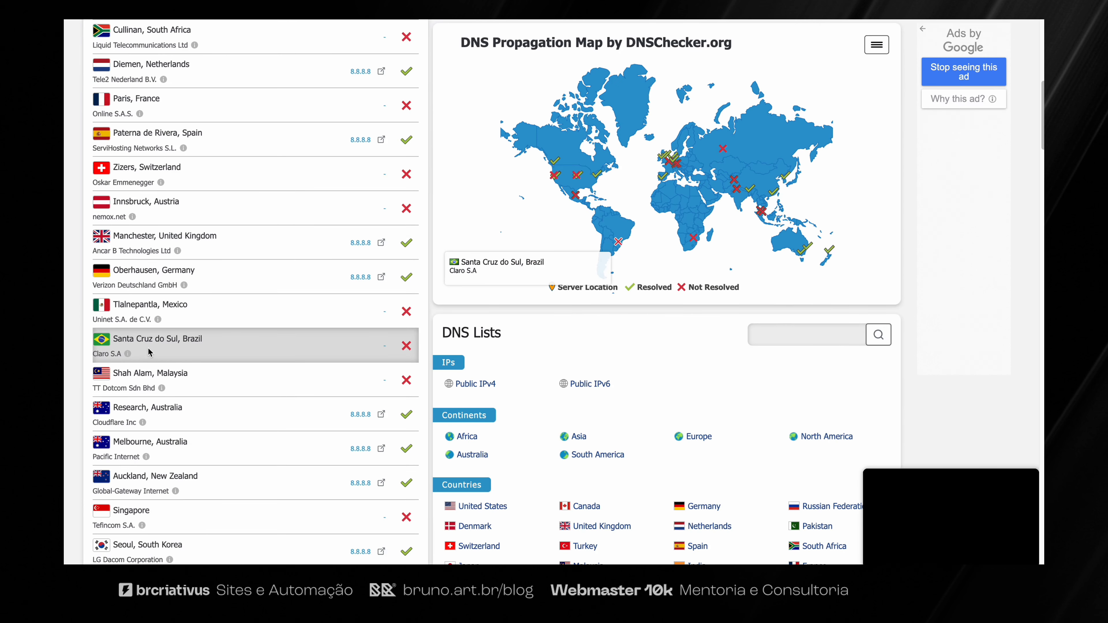
{"action": "left_click_drag", "start_coordinate": [113, 339], "coordinate": [228, 341]}
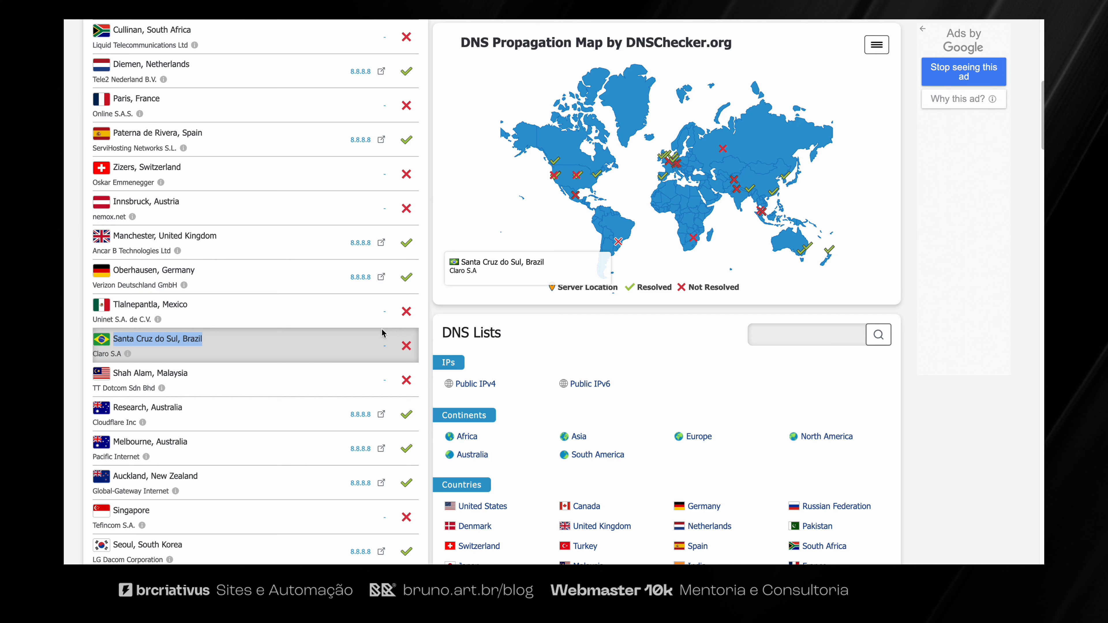
{"action": "left_click", "coordinate": [213, 343]}
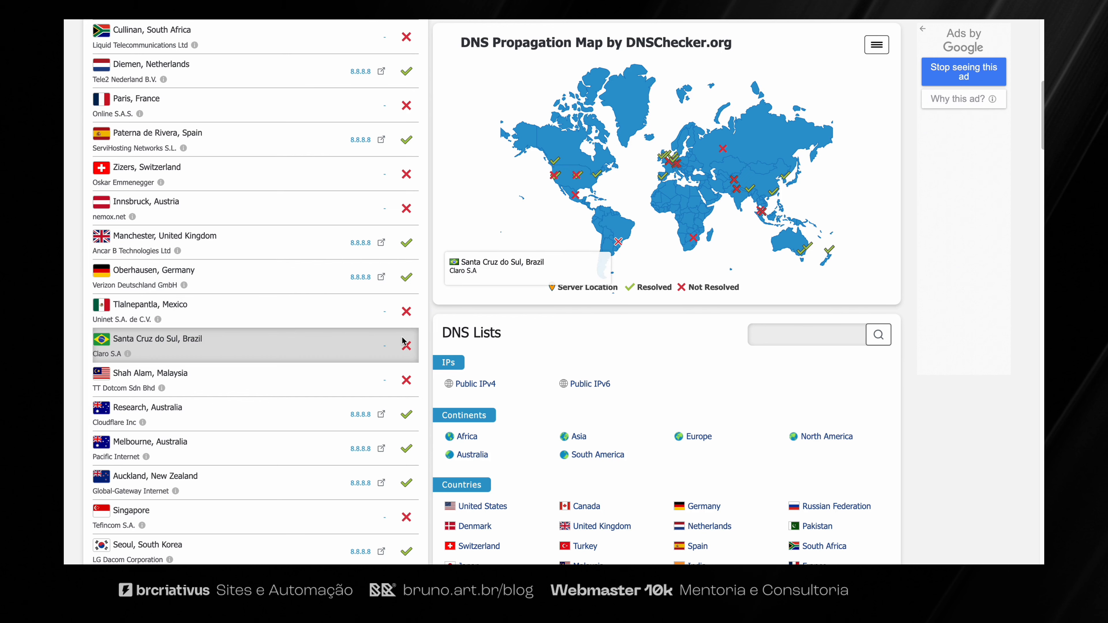
Rerun the A record check for group.net.br, highlight the addresses from San Francisco to Virginia and review the server results
{"action": "scroll", "coordinate": [283, 363], "scroll_direction": "up", "scroll_amount": 15}
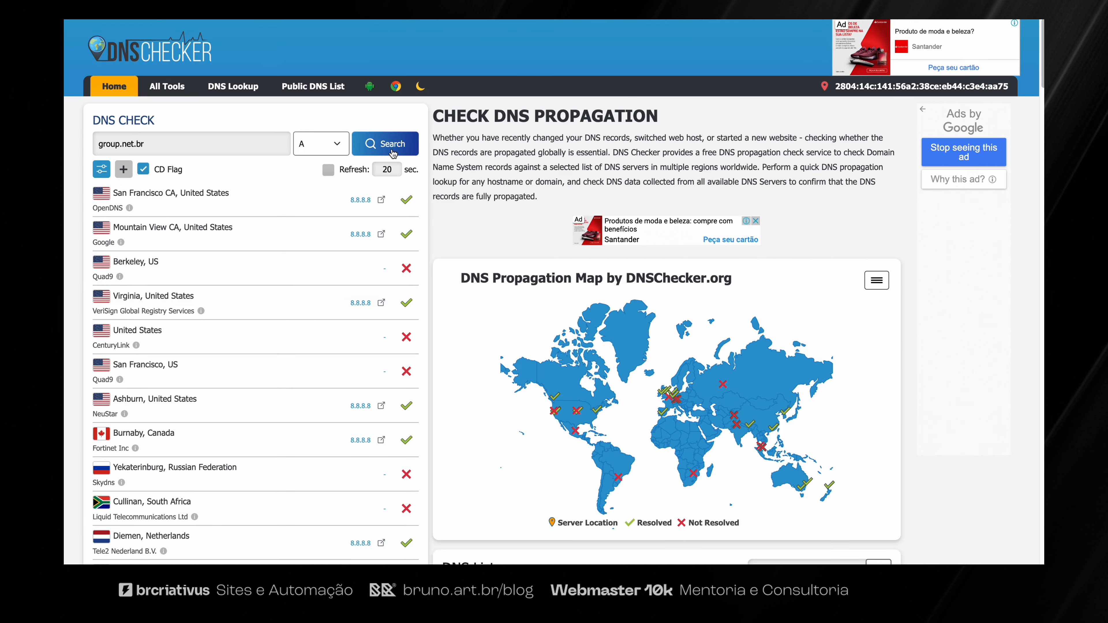
{"action": "left_click_drag", "start_coordinate": [348, 200], "coordinate": [372, 306]}
{"action": "scroll", "coordinate": [334, 330], "scroll_direction": "down", "scroll_amount": 1}
{"action": "scroll", "coordinate": [335, 332], "scroll_direction": "down", "scroll_amount": 10}
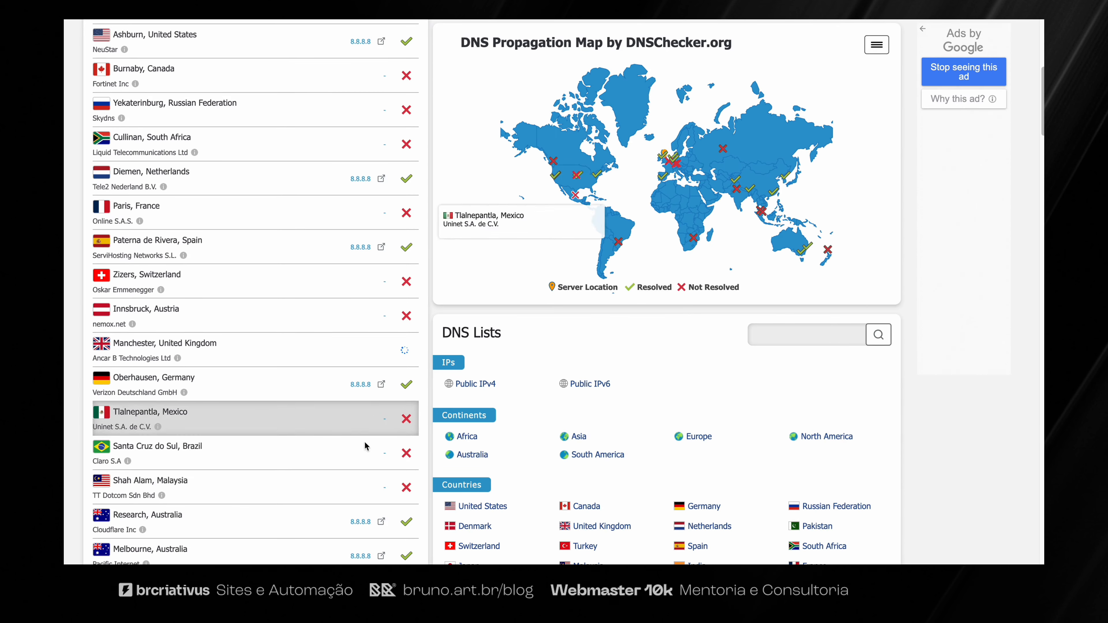
{"action": "scroll", "coordinate": [344, 456], "scroll_direction": "down", "scroll_amount": 10}
{"action": "scroll", "coordinate": [310, 341], "scroll_direction": "up", "scroll_amount": 13}
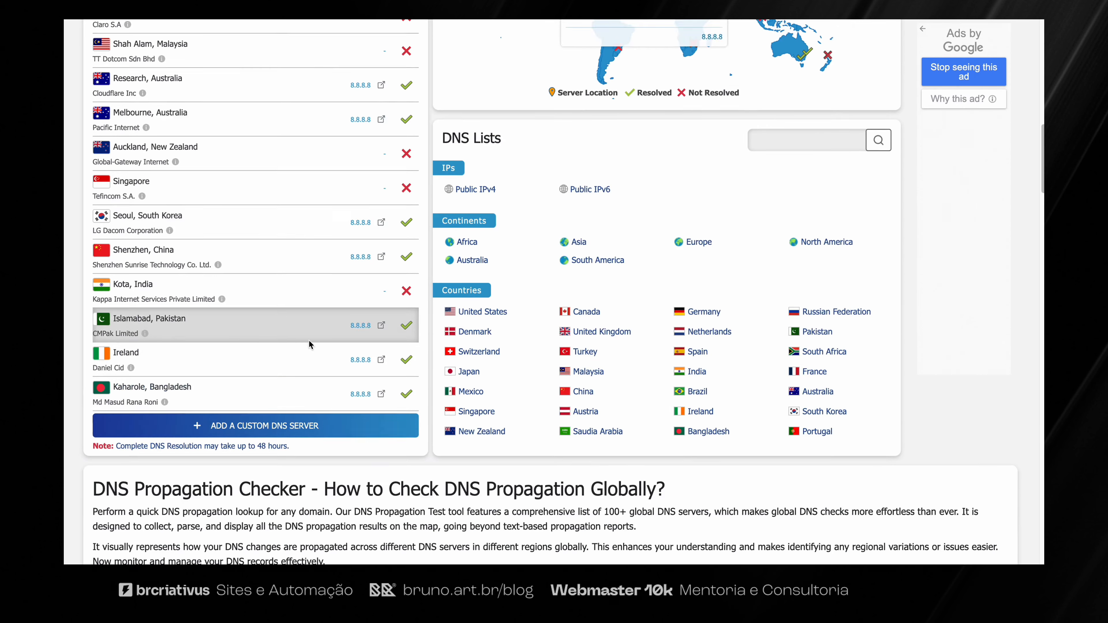
{"action": "scroll", "coordinate": [309, 341], "scroll_direction": "up", "scroll_amount": 8}
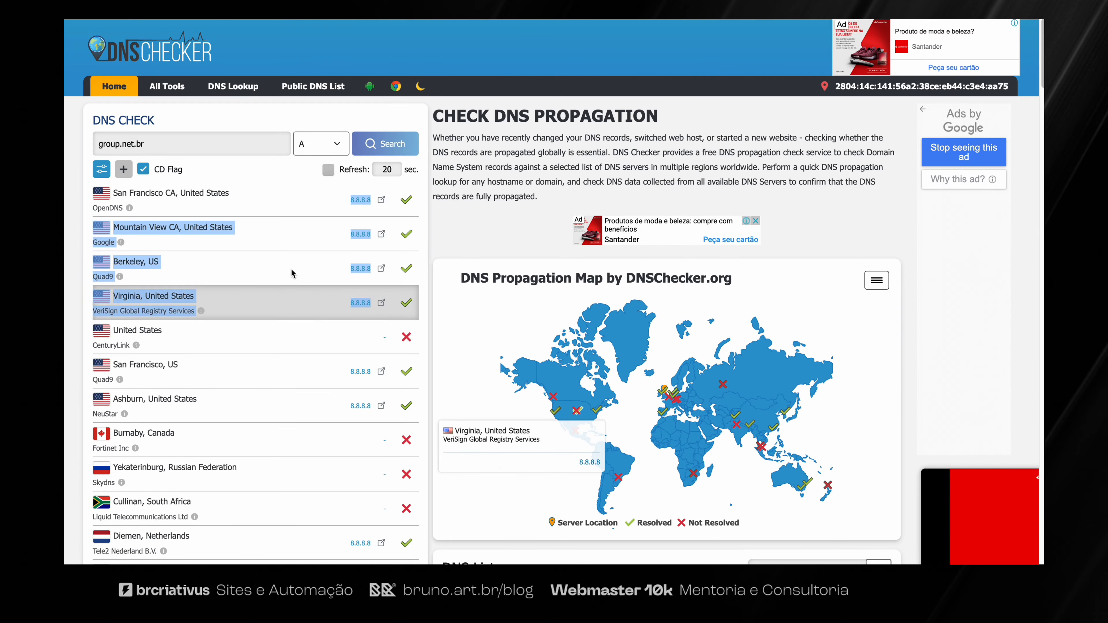
Highlight the United States results and compare the A record's address in Cloudflare with the San Francisco CA result in DNS Checker
{"action": "left_click_drag", "start_coordinate": [111, 192], "coordinate": [294, 405]}
{"action": "left_click", "coordinate": [294, 404]}
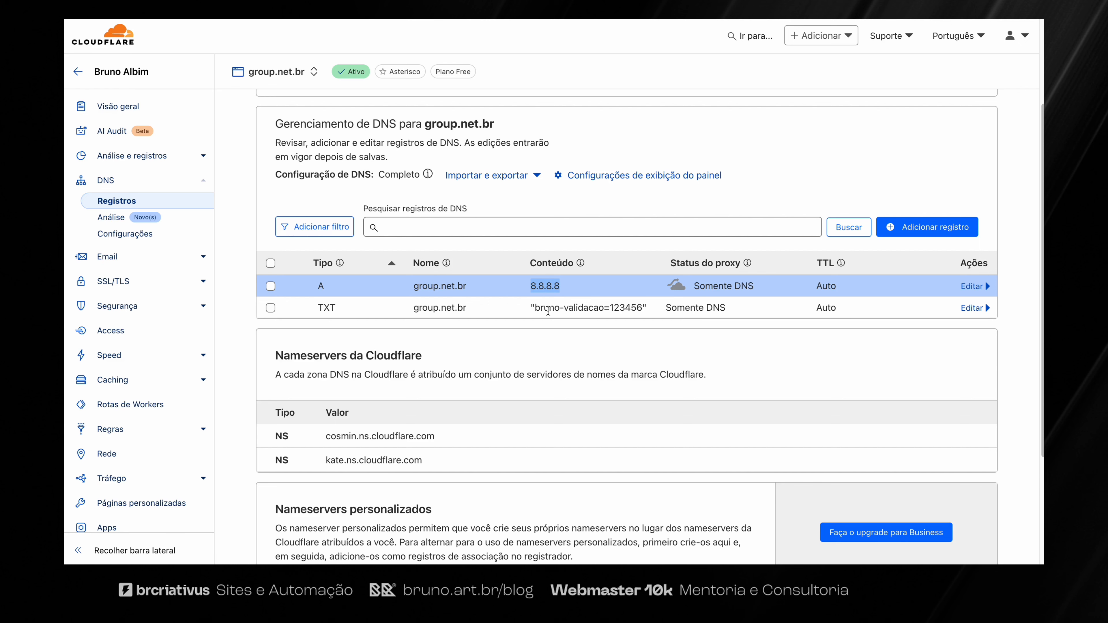
{"action": "left_click", "coordinate": [592, 292]}
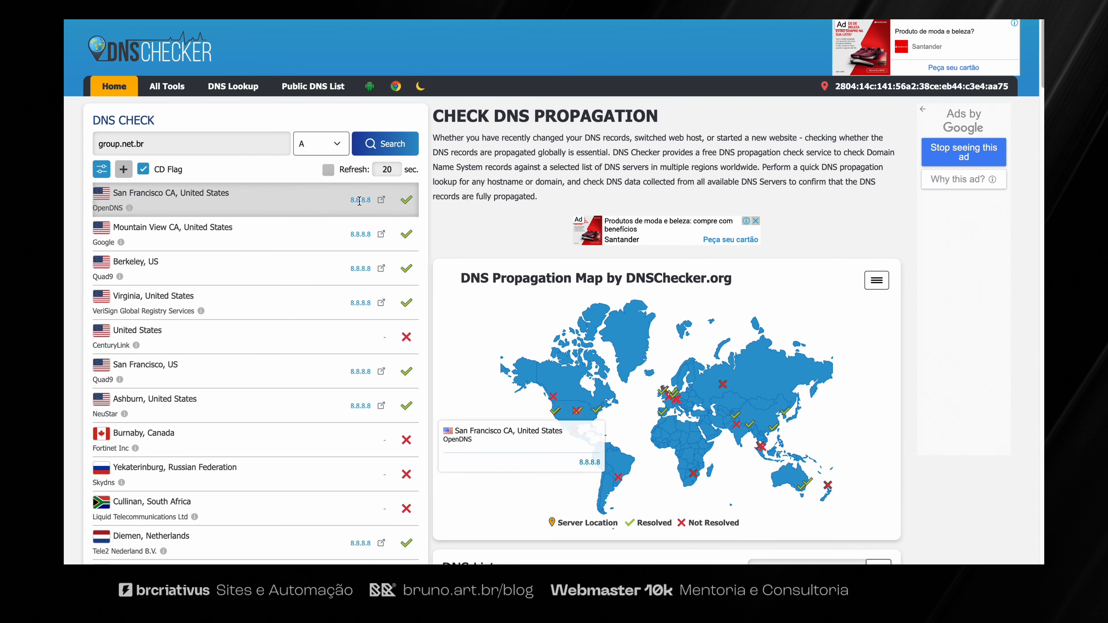
{"action": "left_click_drag", "start_coordinate": [351, 199], "coordinate": [370, 199]}
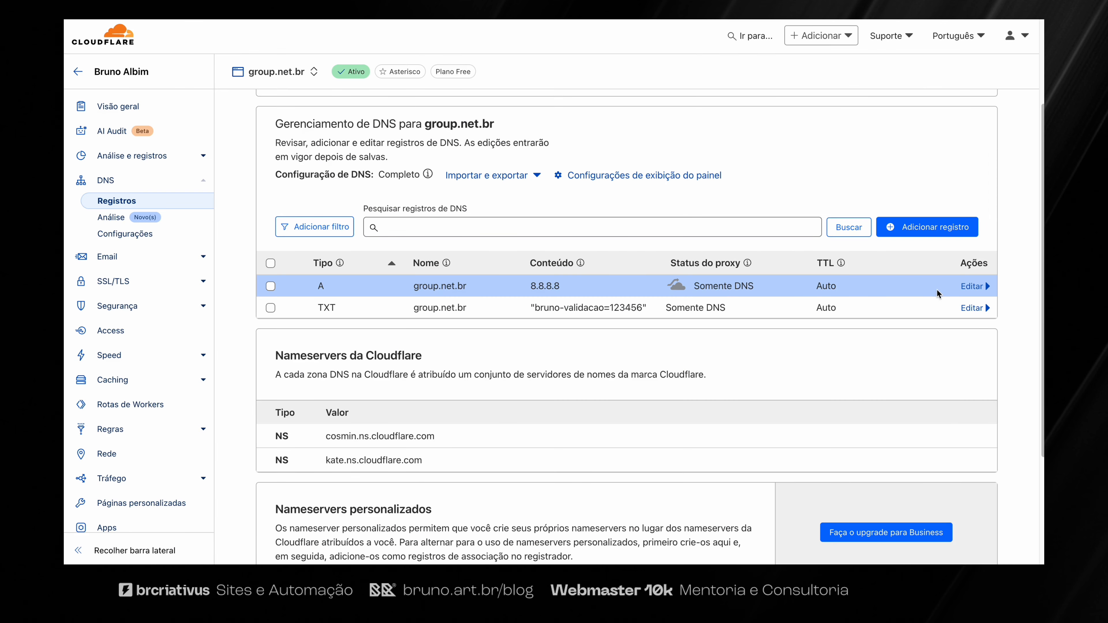
In Cloudflare, edit group.net.br's A record to turn on its proxy and save it
{"action": "left_click", "coordinate": [972, 286]}
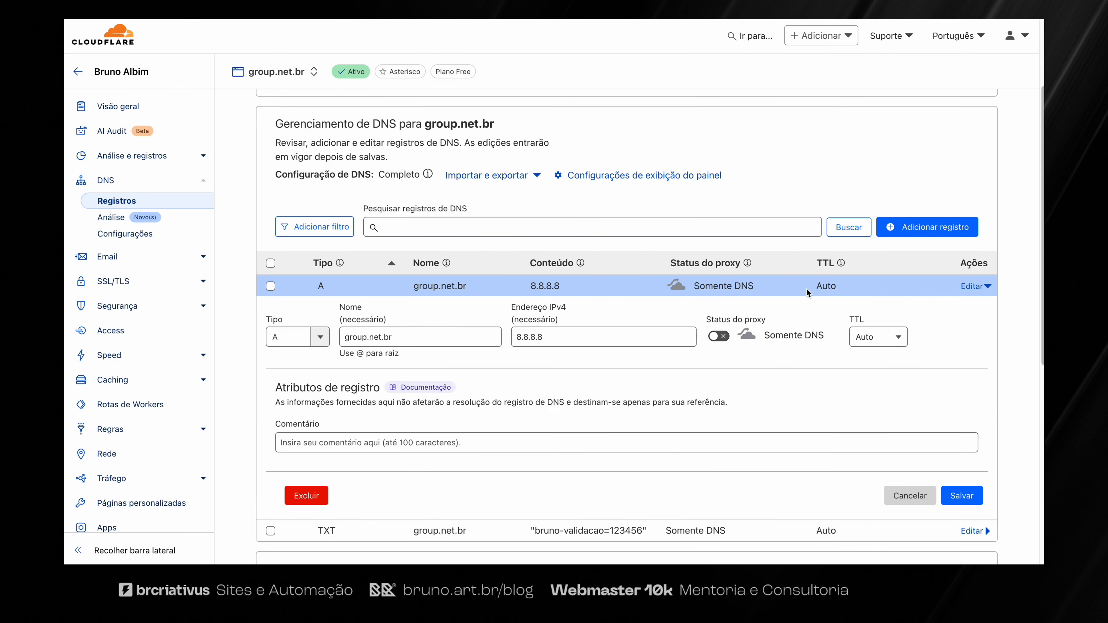
{"action": "left_click", "coordinate": [728, 340]}
{"action": "left_click", "coordinate": [962, 495]}
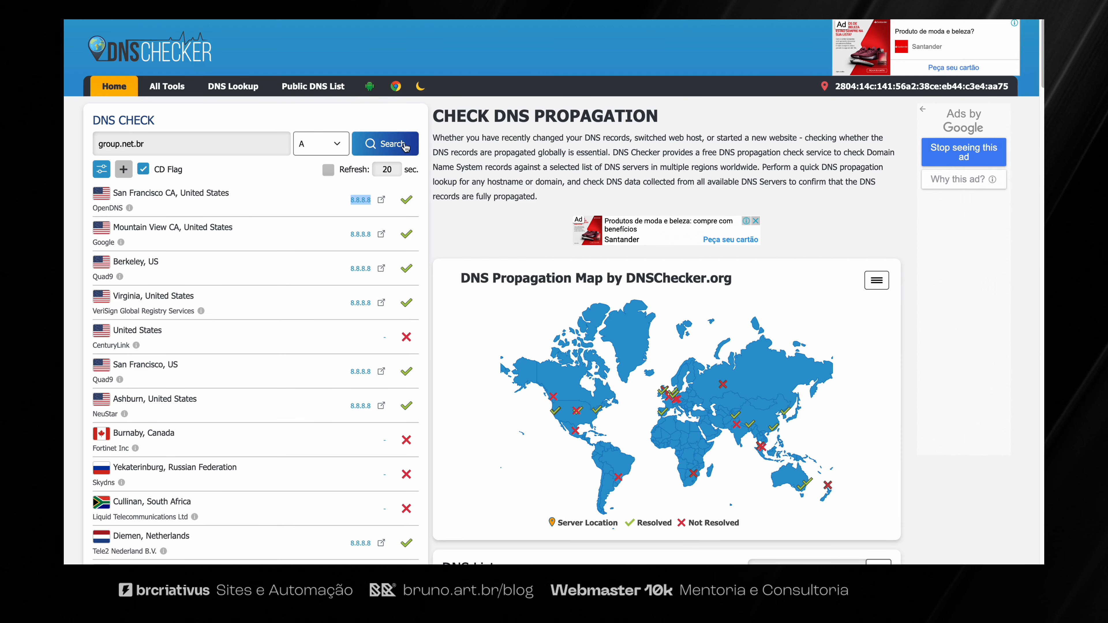
In DNS Checker, rerun the A record check for group.net.br, review the servers' results and run the check again
{"action": "left_click", "coordinate": [405, 145]}
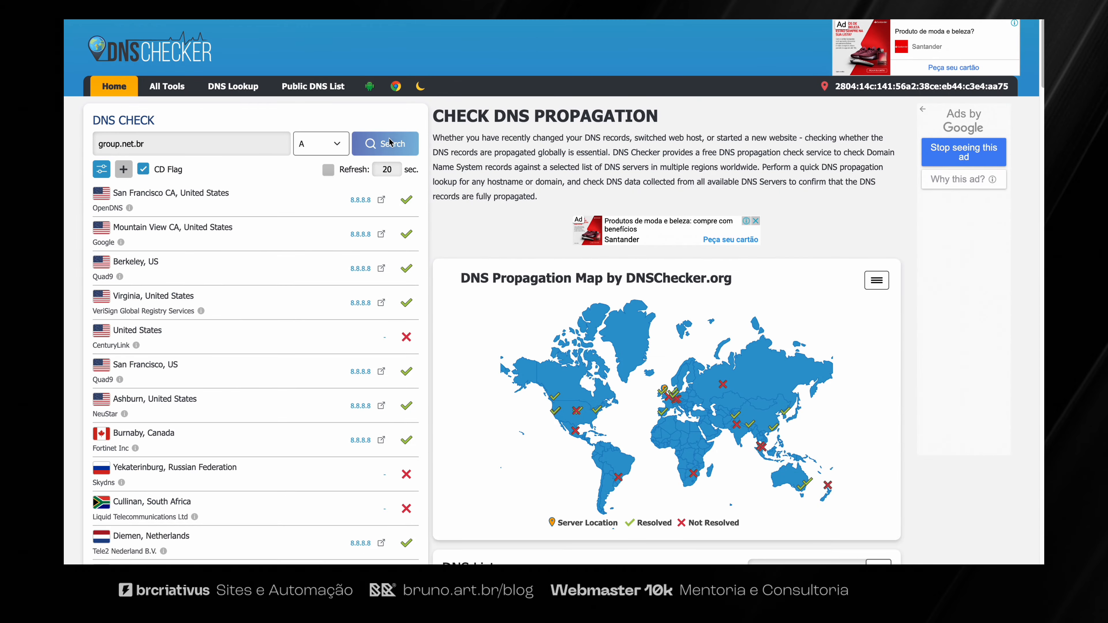
{"action": "scroll", "coordinate": [389, 142], "scroll_direction": "down", "scroll_amount": 10}
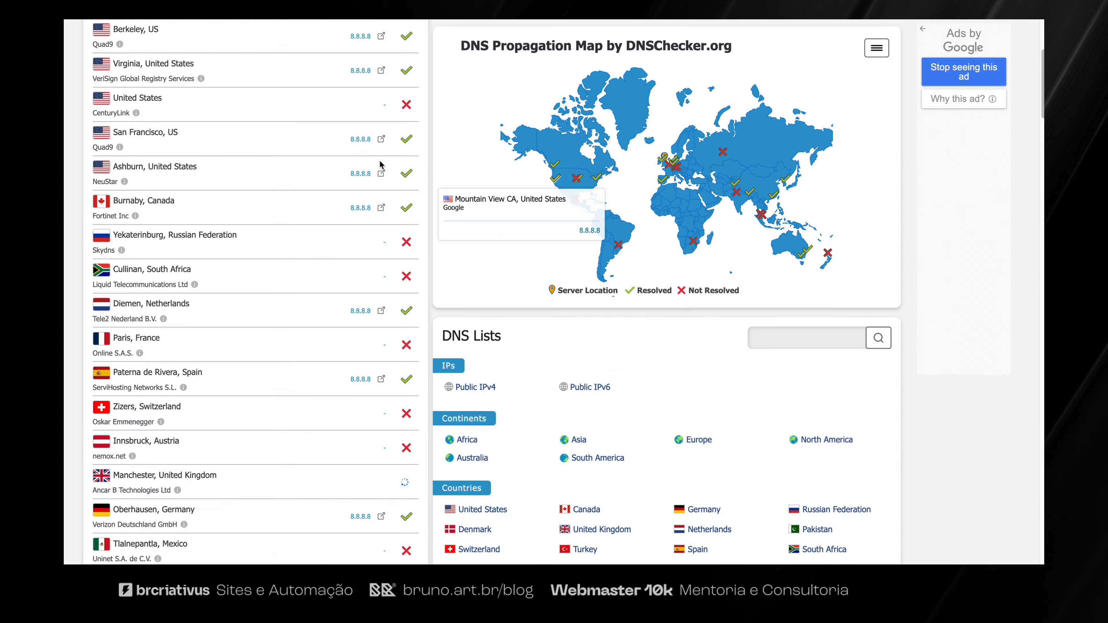
{"action": "scroll", "coordinate": [379, 164], "scroll_direction": "up", "scroll_amount": 5}
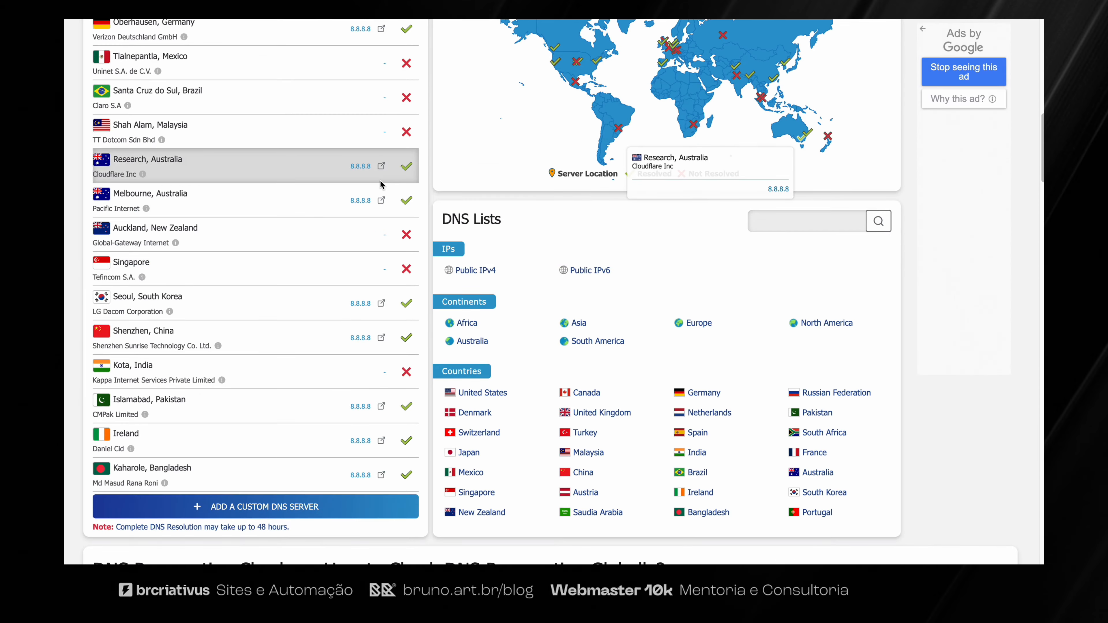
{"action": "scroll", "coordinate": [380, 163], "scroll_direction": "up", "scroll_amount": 15}
{"action": "left_click", "coordinate": [384, 146]}
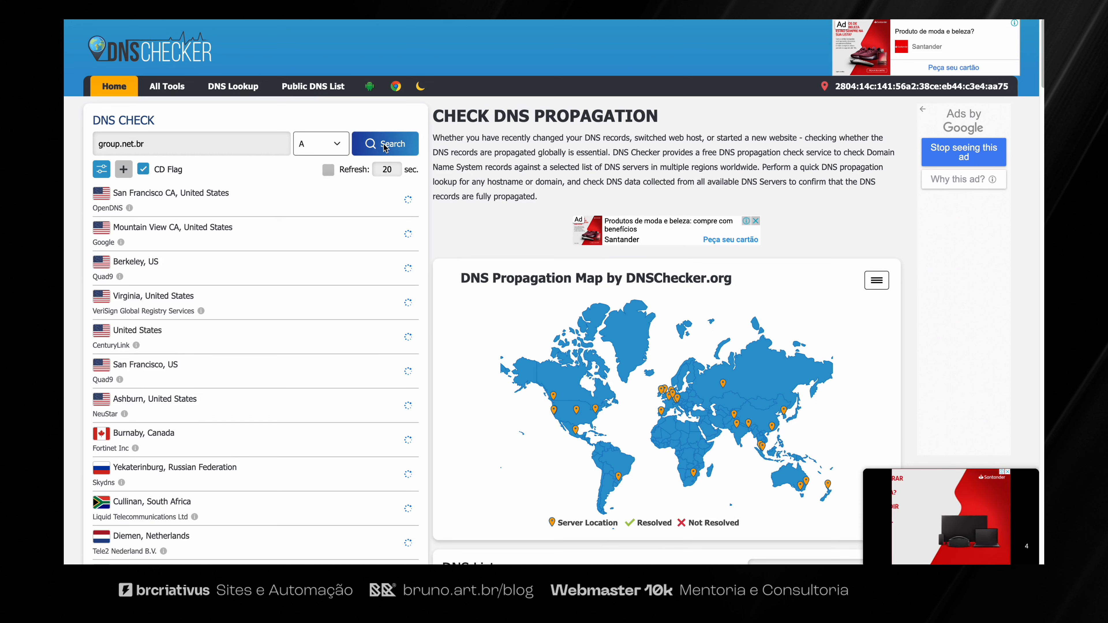
Compare the A record results by highlighting the addresses returned for San Francisco CA and Berkeley
{"action": "triple_click", "coordinate": [342, 195]}
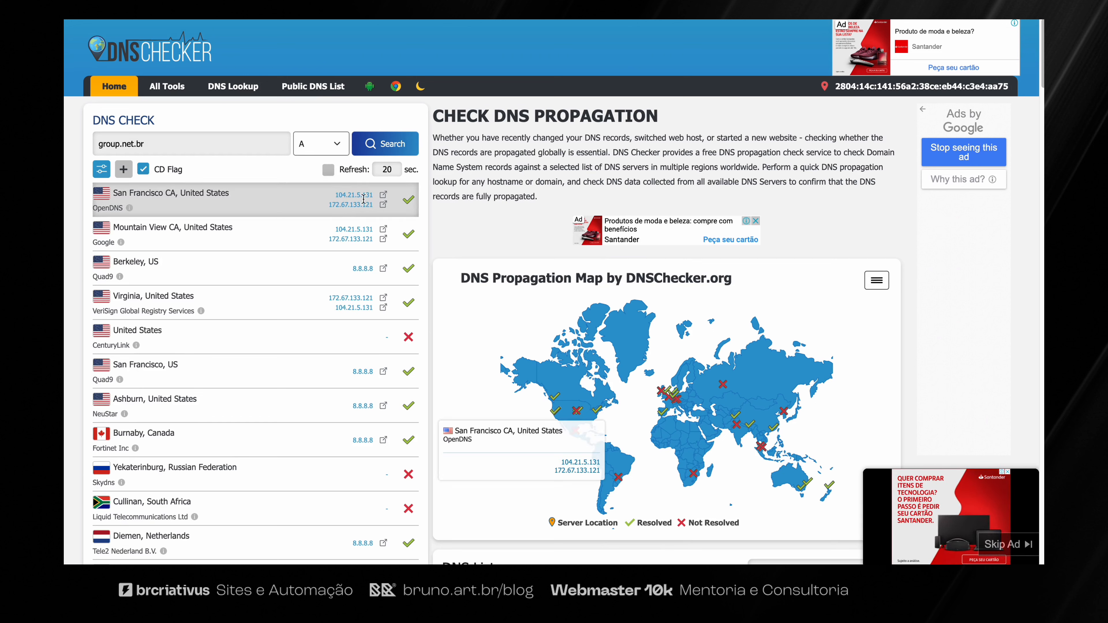
{"action": "double_click", "coordinate": [353, 203]}
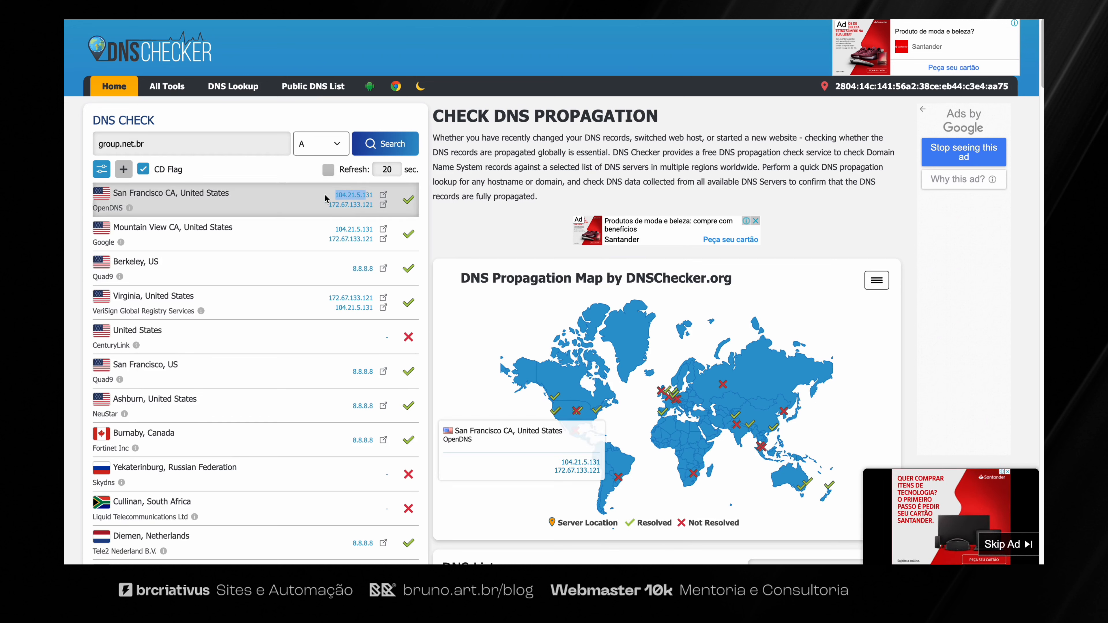
{"action": "double_click", "coordinate": [364, 268]}
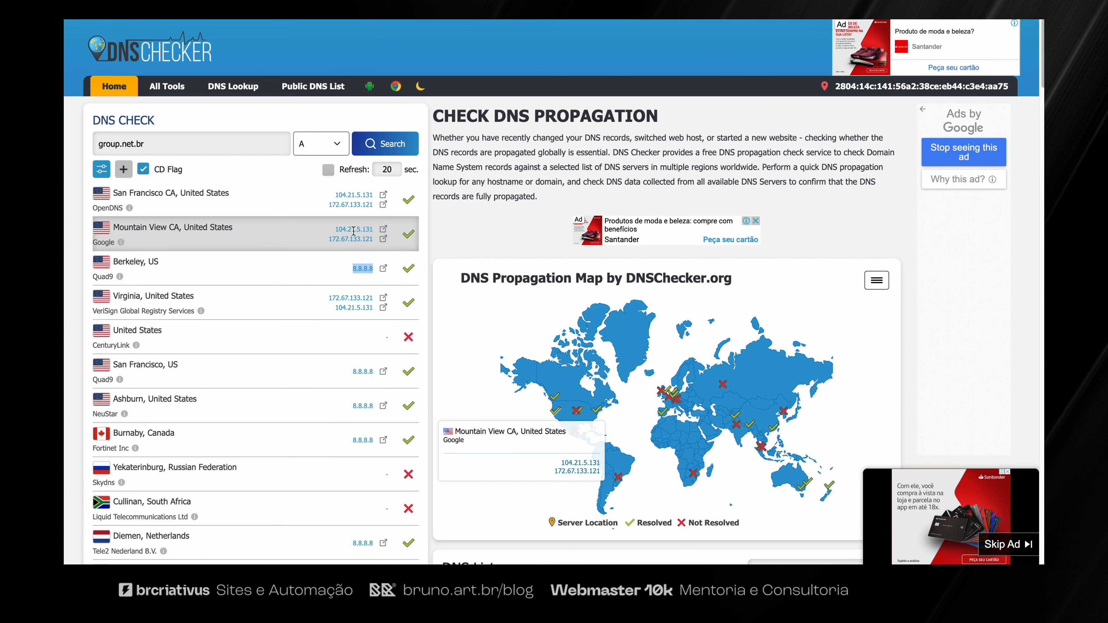
{"action": "double_click", "coordinate": [355, 205]}
{"action": "left_click", "coordinate": [357, 201]}
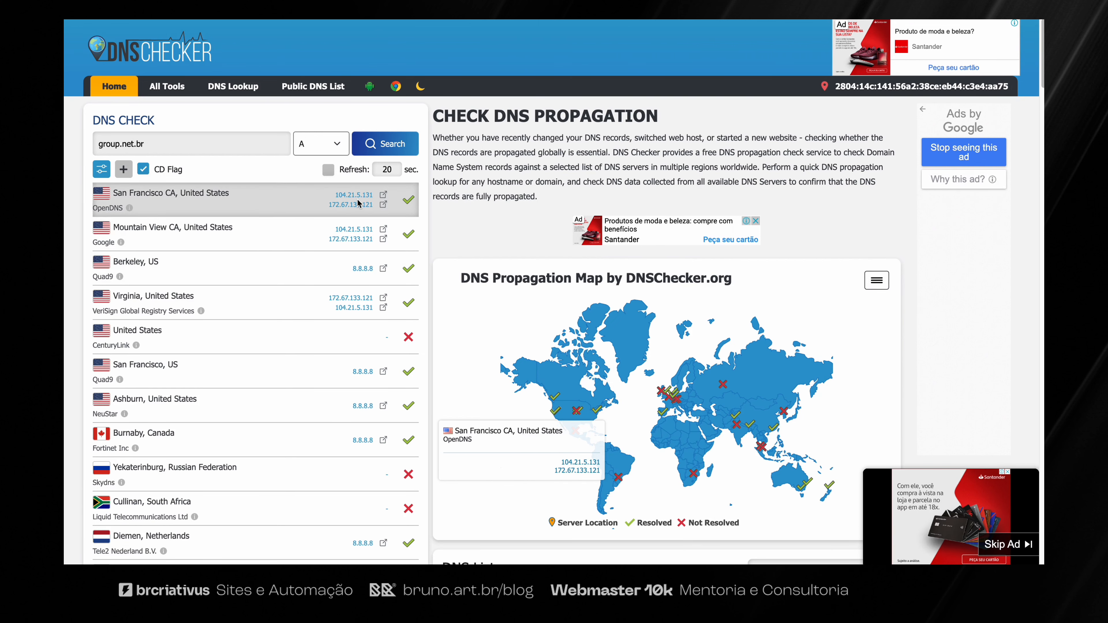
Look up the location of San Francisco CA's first address, 104.21.5.131, and highlight the IP in the IP2Location details
{"action": "left_click", "coordinate": [384, 195]}
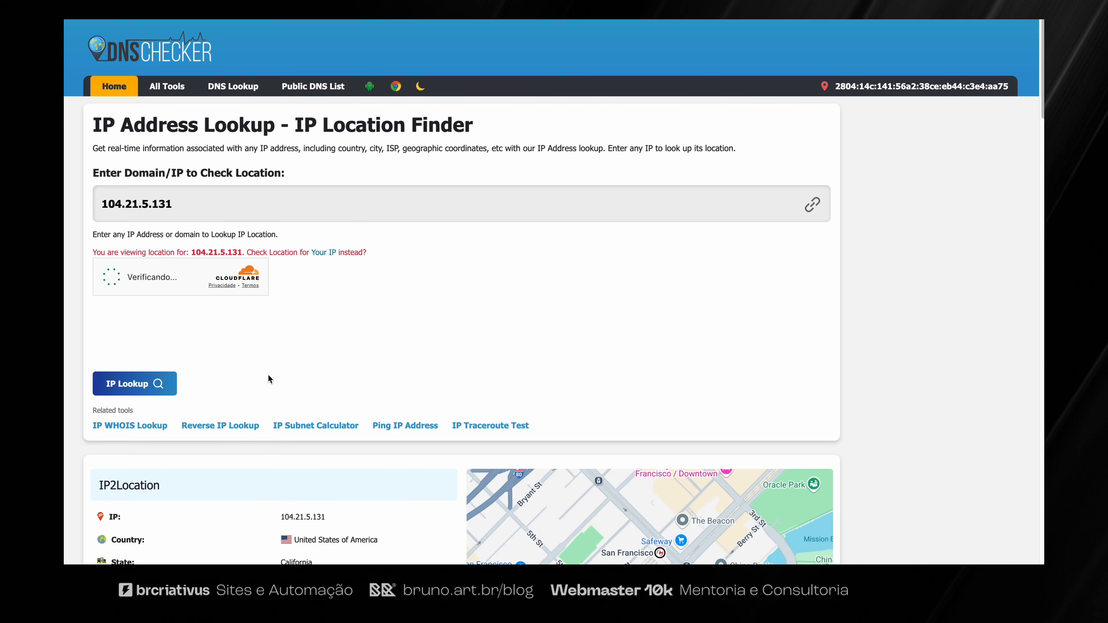
{"action": "scroll", "coordinate": [267, 375], "scroll_direction": "down", "scroll_amount": 5}
{"action": "scroll", "coordinate": [266, 374], "scroll_direction": "down", "scroll_amount": 1}
{"action": "scroll", "coordinate": [231, 358], "scroll_direction": "up", "scroll_amount": 2}
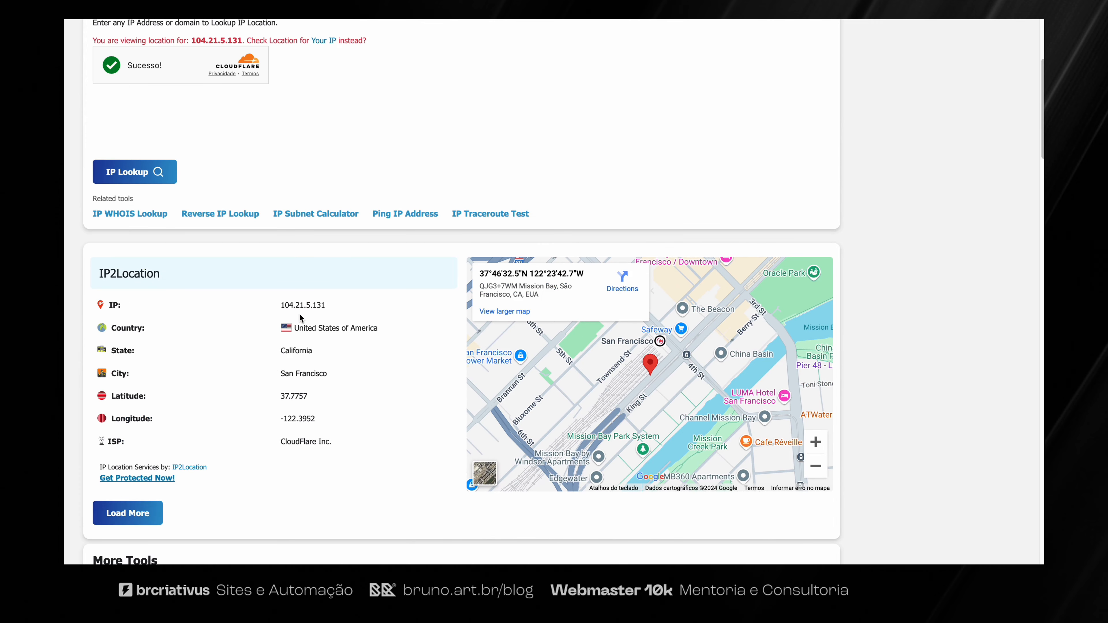
{"action": "double_click", "coordinate": [302, 303]}
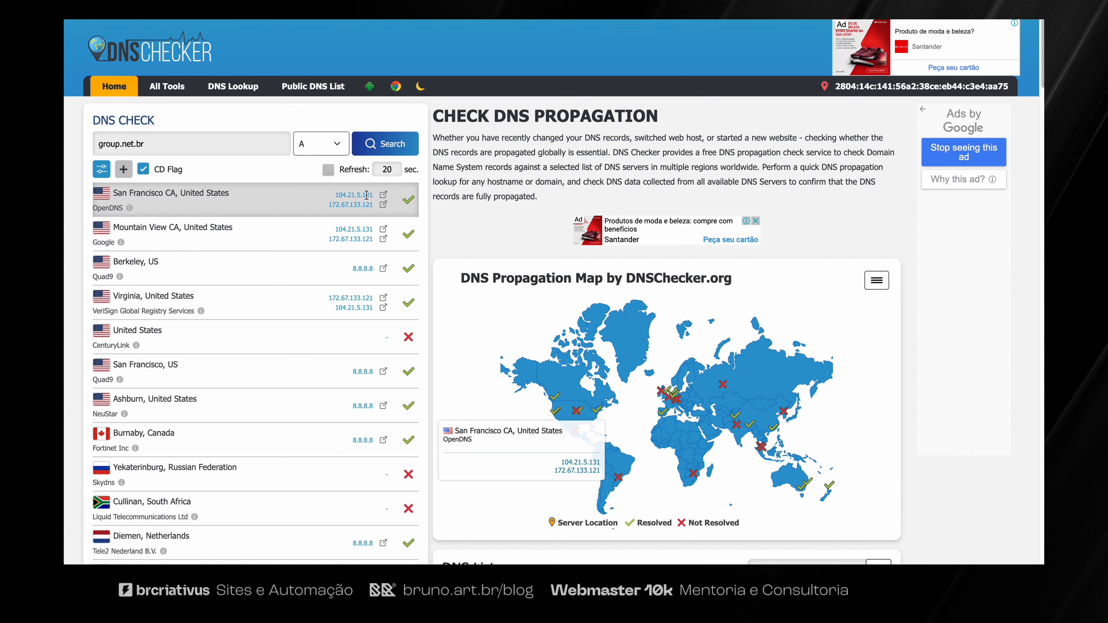
Compare the looked-up IP with the San Francisco CA result and highlight the ISP in the IP2Location details
{"action": "double_click", "coordinate": [366, 195]}
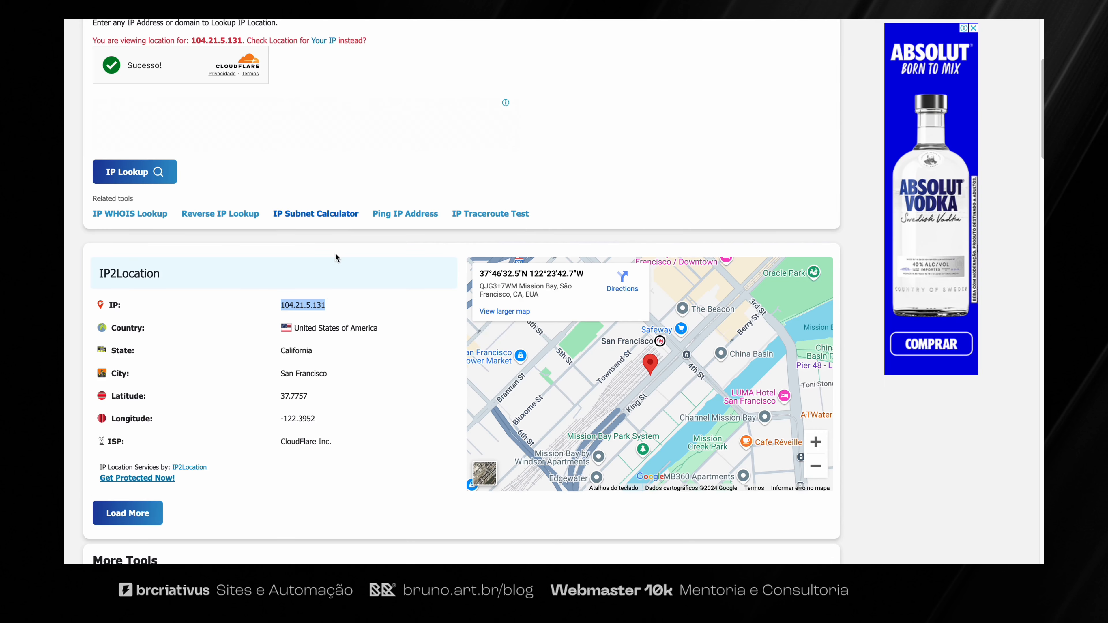
{"action": "scroll", "coordinate": [323, 338], "scroll_direction": "down", "scroll_amount": 3}
{"action": "mouse_move", "coordinate": [329, 340]}
{"action": "left_mouse_down"}
{"action": "mouse_move", "coordinate": [281, 341]}
{"action": "mouse_move", "coordinate": [338, 346]}
{"action": "left_mouse_up"}
{"action": "left_click", "coordinate": [284, 345]}
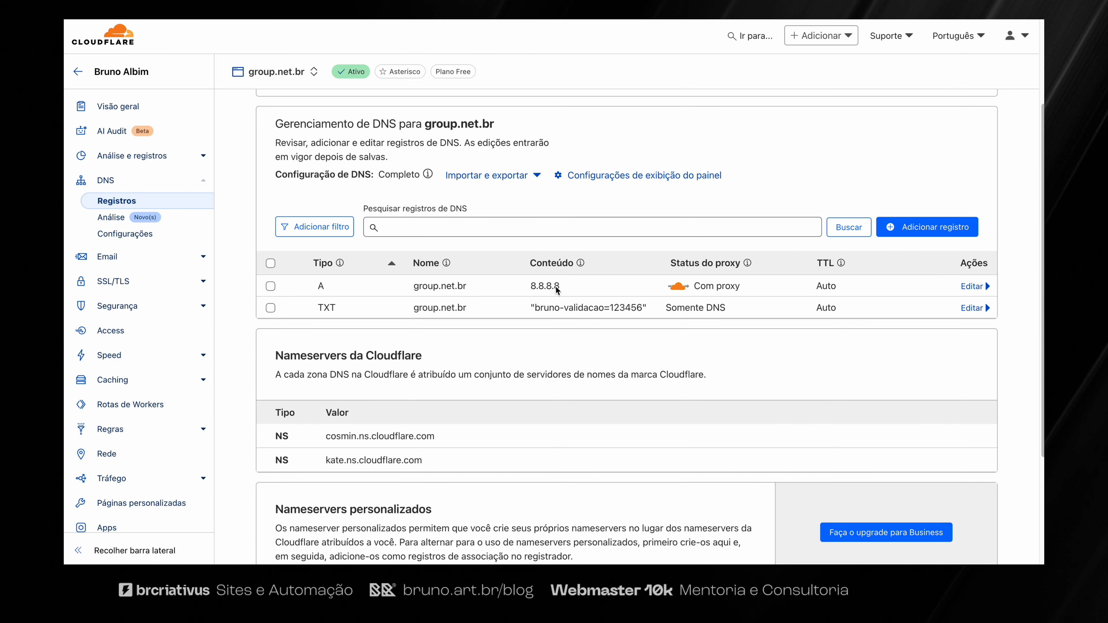
In Cloudflare's DNS record list, highlight the A record's IPv4 address and its domain name
{"action": "double_click", "coordinate": [542, 287]}
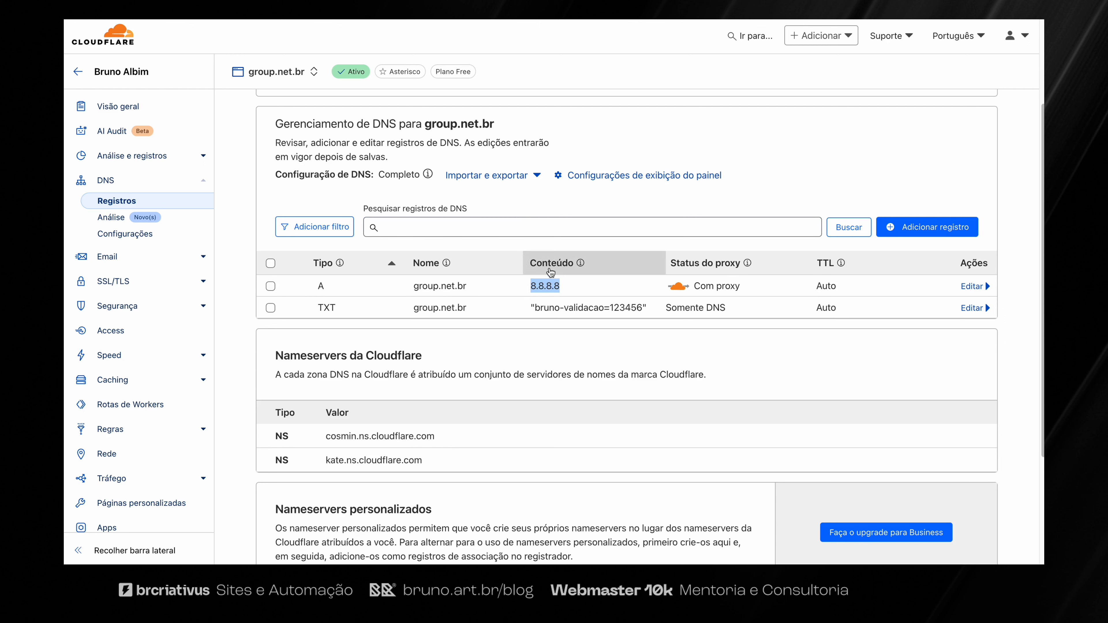
{"action": "left_click_drag", "start_coordinate": [411, 290], "coordinate": [467, 289]}
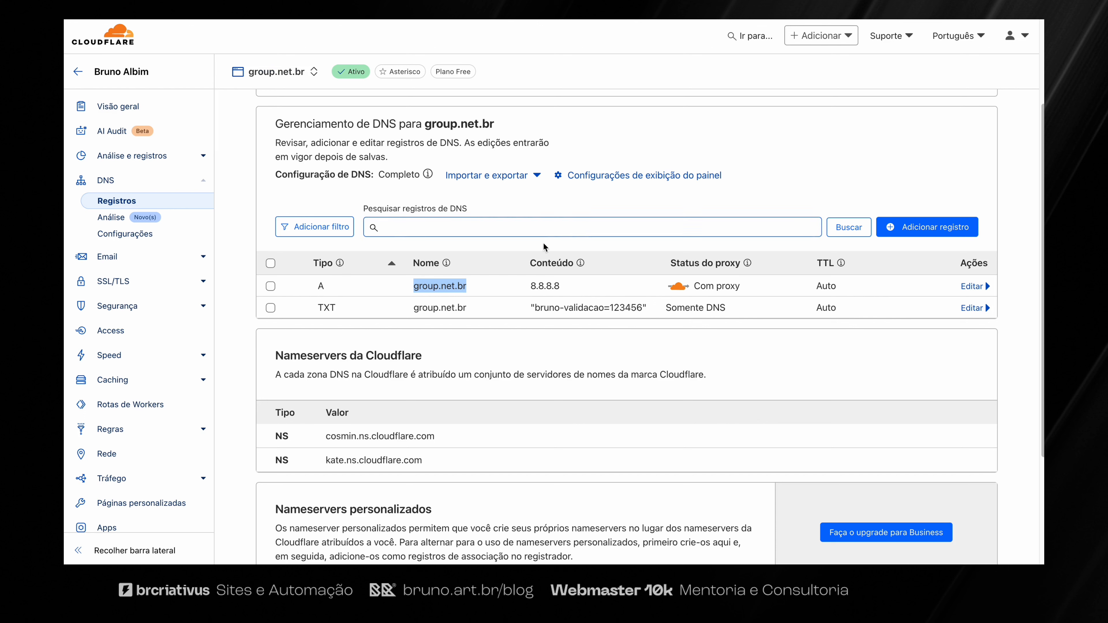
{"action": "left_click", "coordinate": [553, 284]}
{"action": "left_click_drag", "start_coordinate": [560, 286], "coordinate": [529, 288]}
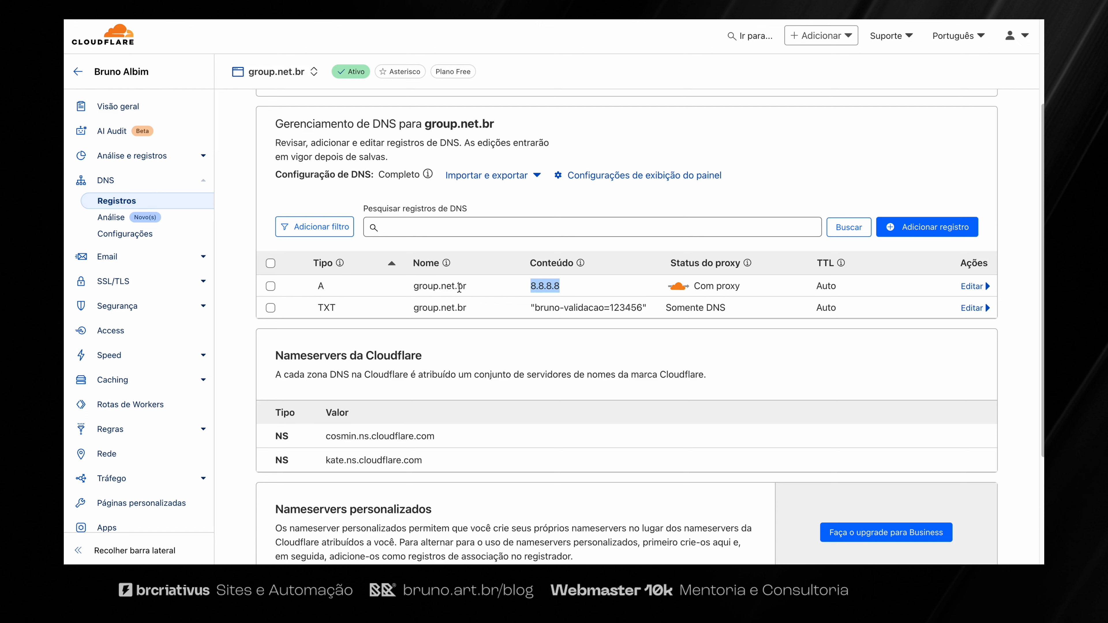
Highlight the A record's proxy status, comparing it with the record's name and content
{"action": "left_click_drag", "start_coordinate": [693, 292], "coordinate": [756, 290]}
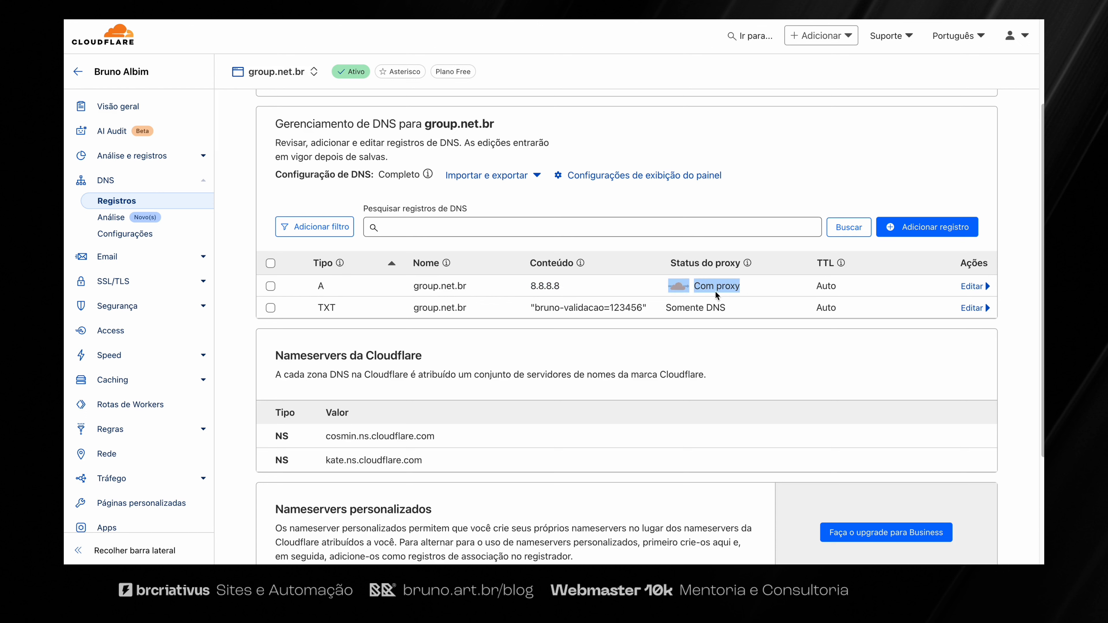
{"action": "left_click_drag", "start_coordinate": [468, 287], "coordinate": [416, 287]}
{"action": "left_click_drag", "start_coordinate": [522, 287], "coordinate": [584, 287]}
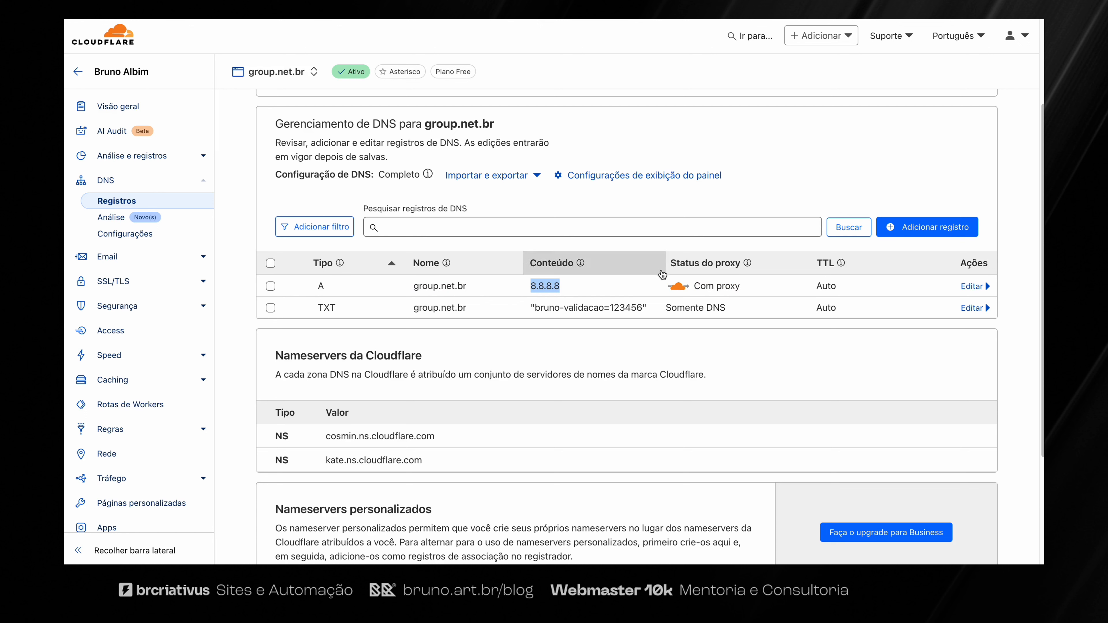
{"action": "left_click_drag", "start_coordinate": [700, 286], "coordinate": [757, 291]}
{"action": "left_click_drag", "start_coordinate": [410, 293], "coordinate": [477, 292]}
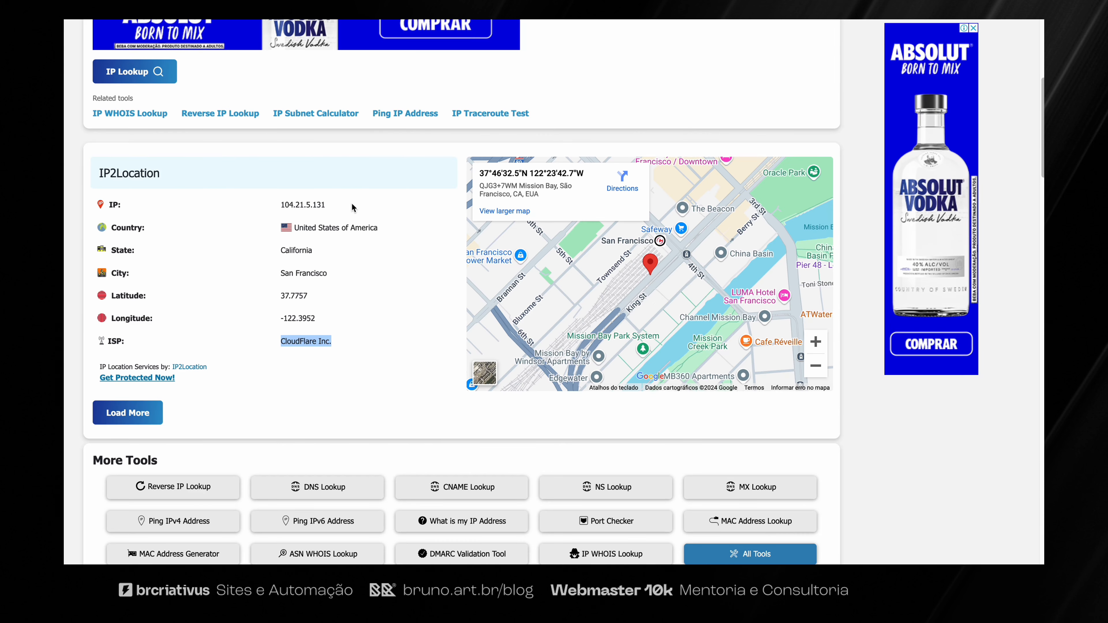
Highlight the IP in the IP2Location details, return to Cloudflare and copy the A record's IPv4 address
{"action": "left_click_drag", "start_coordinate": [354, 209], "coordinate": [252, 207]}
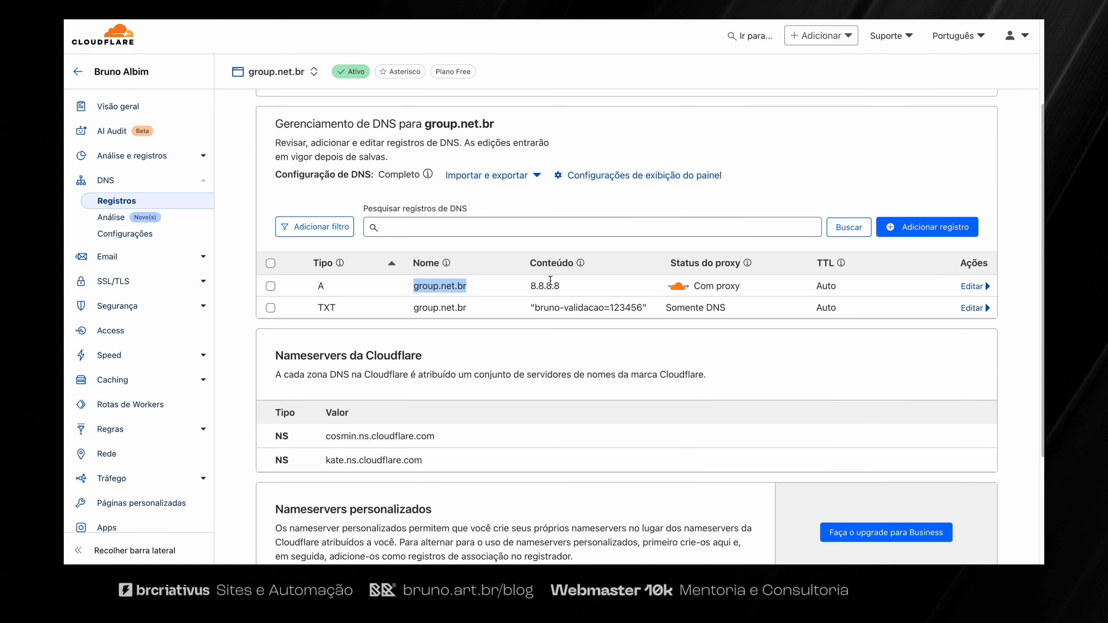
{"action": "left_click_drag", "start_coordinate": [529, 287], "coordinate": [577, 289]}
{"action": "key", "text": "ctrl+c"}
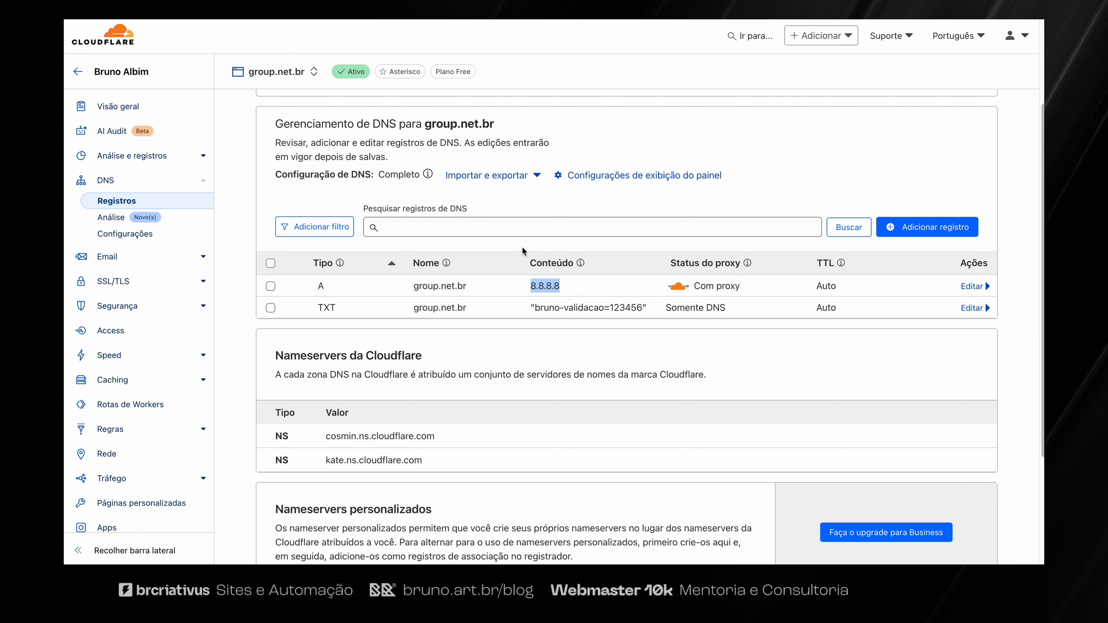
Open the Visão geral page for group.net.br and highlight the Modo Sob Ataque quick action
{"action": "left_click", "coordinate": [644, 195]}
{"action": "left_click", "coordinate": [121, 114]}
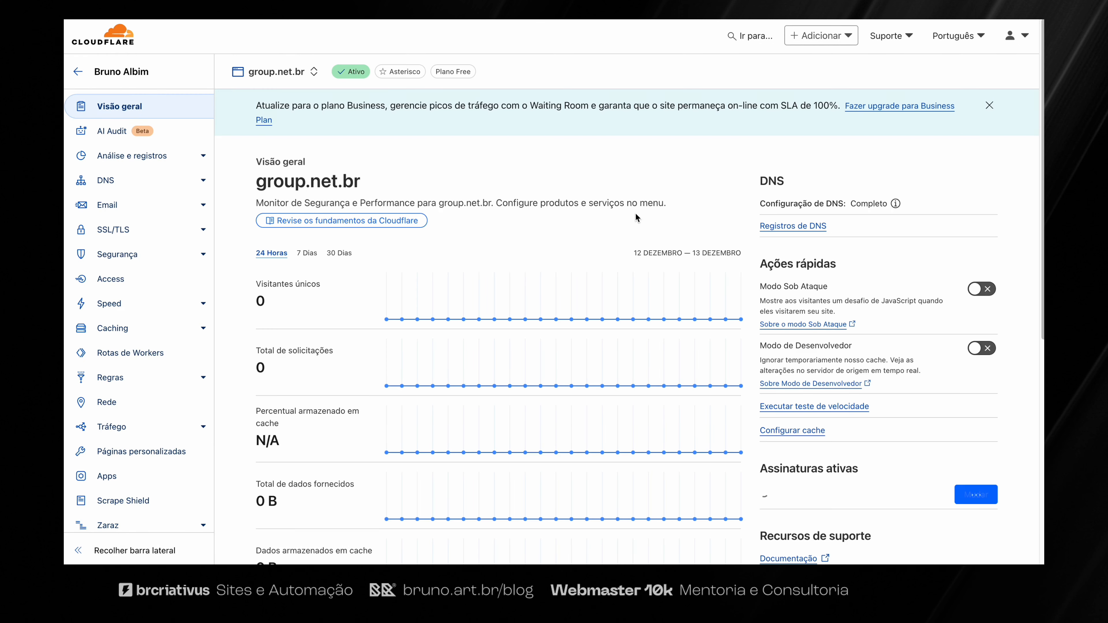
{"action": "scroll", "coordinate": [624, 223], "scroll_direction": "down", "scroll_amount": 3}
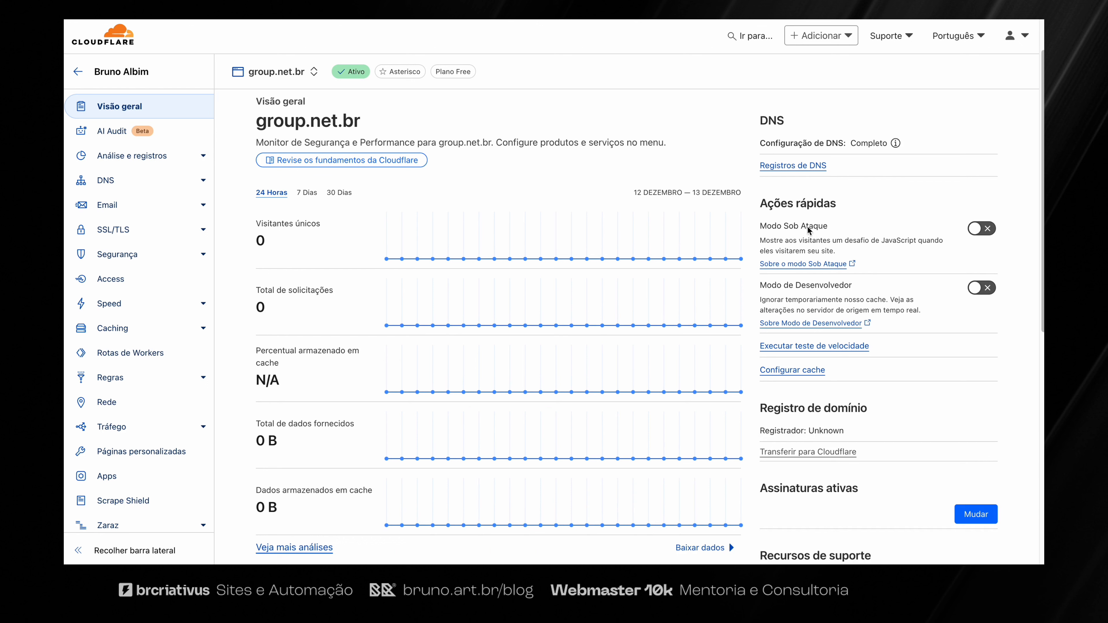
{"action": "left_click_drag", "start_coordinate": [760, 226], "coordinate": [814, 226]}
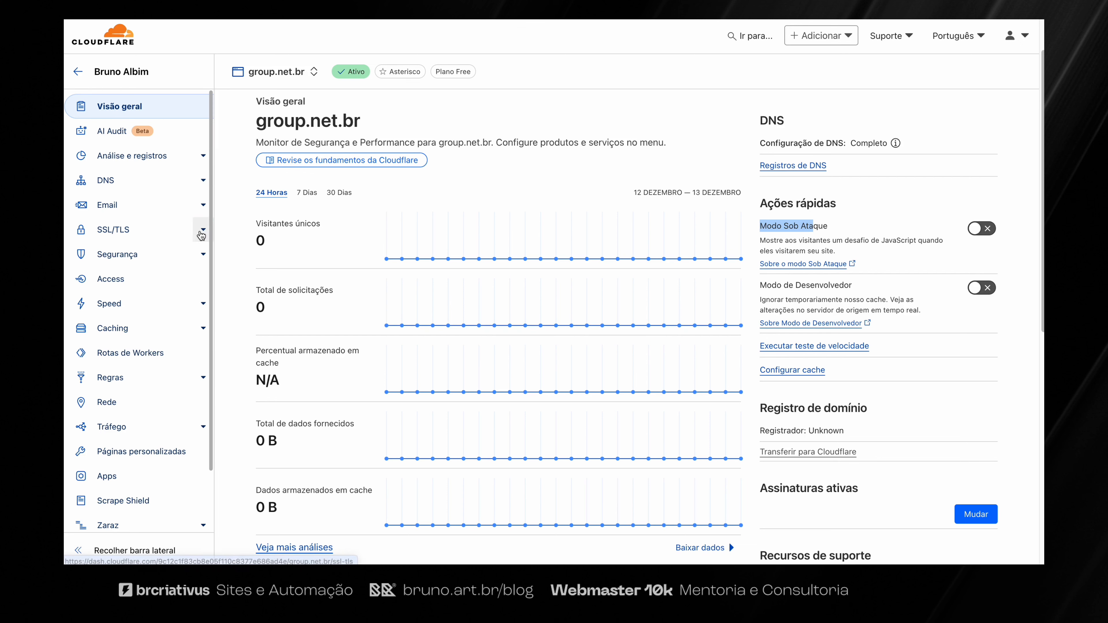
Expand the SSL/TLS and Segurança sections for group.net.br and examine their options along with the Tráfego section
{"action": "left_click", "coordinate": [168, 235]}
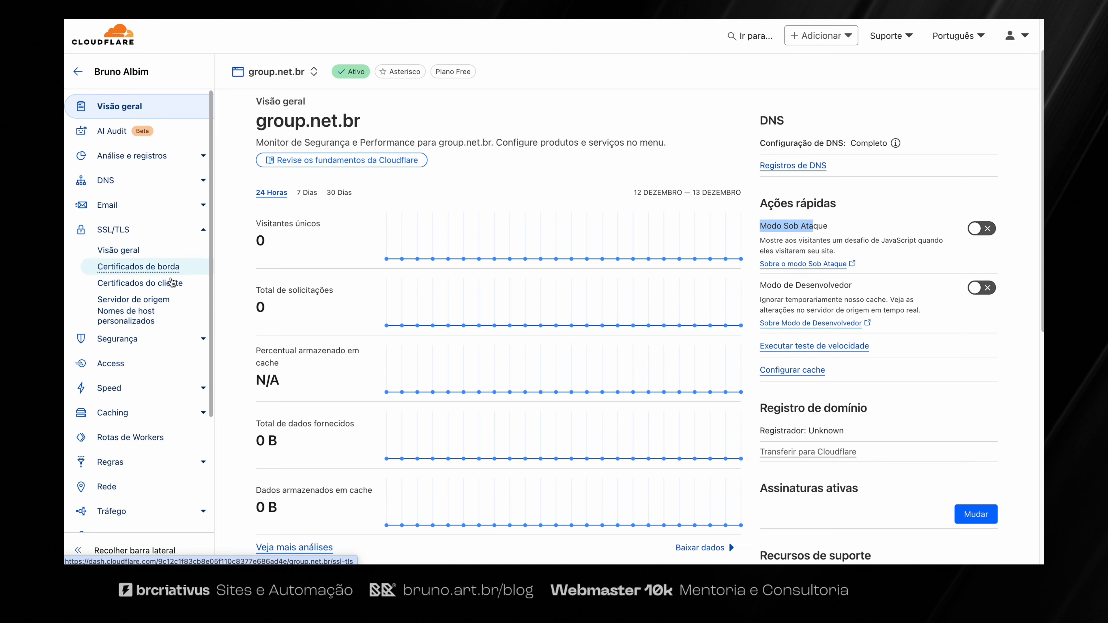
{"action": "left_click", "coordinate": [206, 339]}
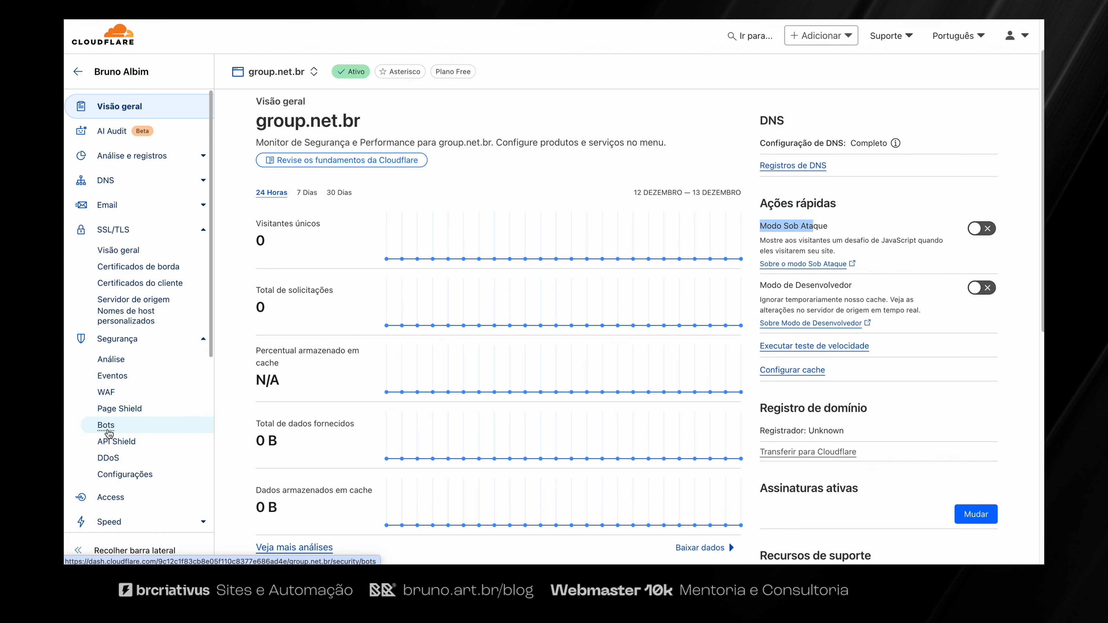
{"action": "scroll", "coordinate": [149, 458], "scroll_direction": "down", "scroll_amount": 5}
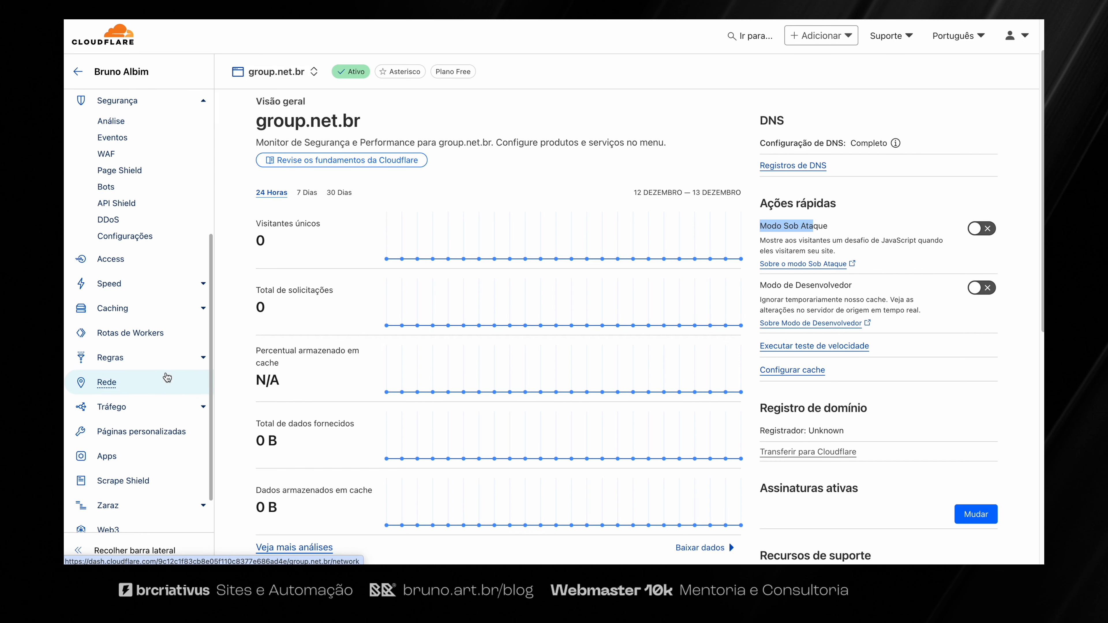
{"action": "left_click", "coordinate": [203, 410]}
{"action": "left_click", "coordinate": [203, 411]}
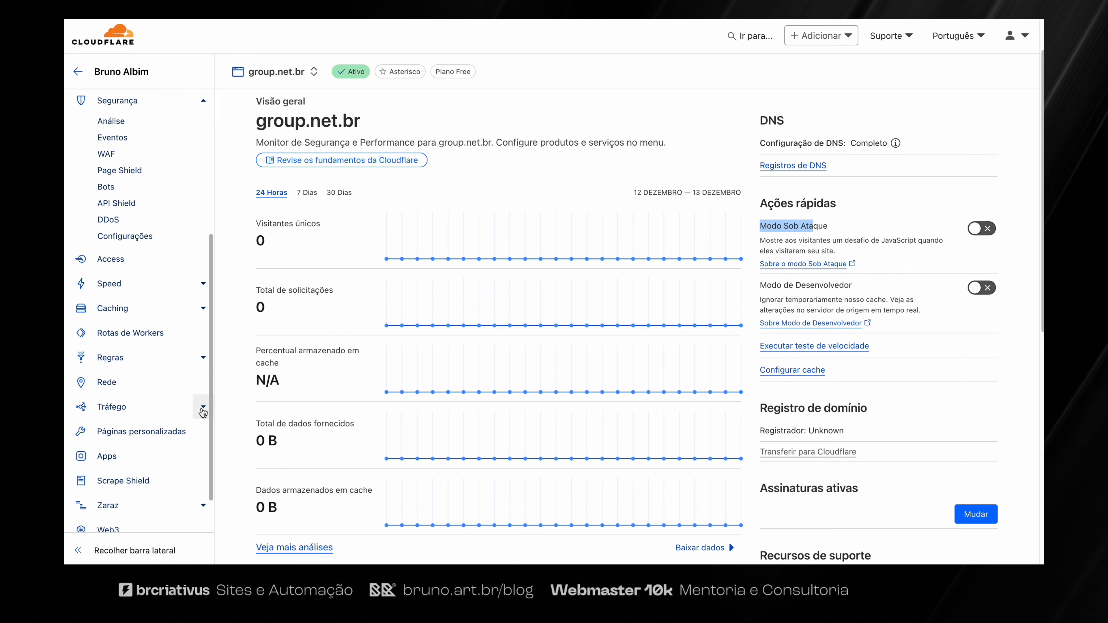
{"action": "scroll", "coordinate": [140, 398], "scroll_direction": "down", "scroll_amount": 1}
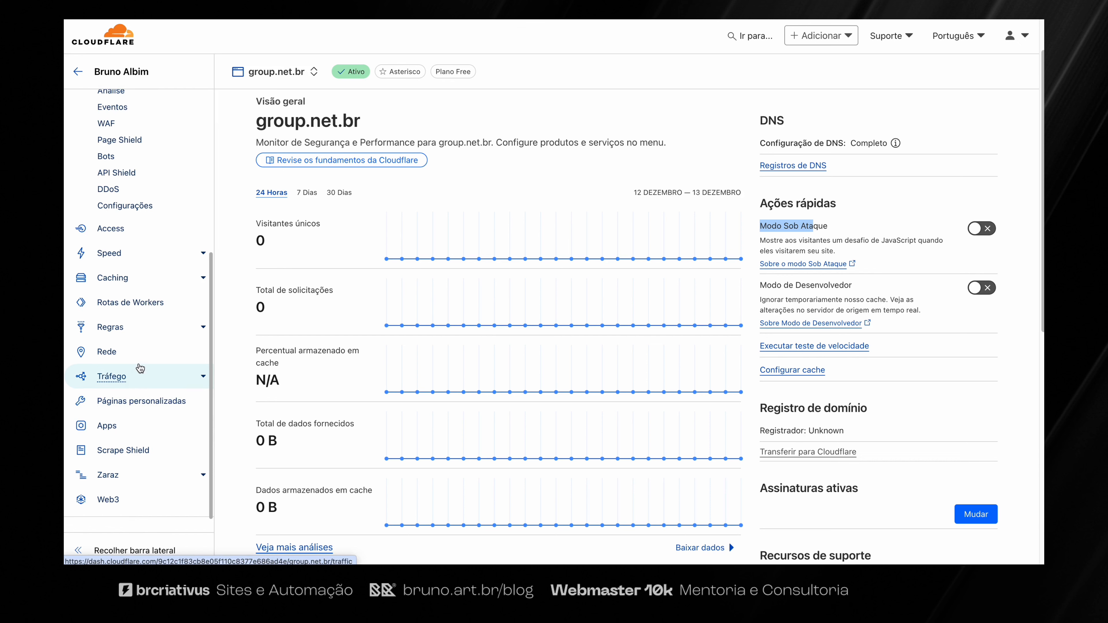
Review the options under Regras, collapse that section, and highlight the group.net.br title on the overview page
{"action": "left_click", "coordinate": [203, 327]}
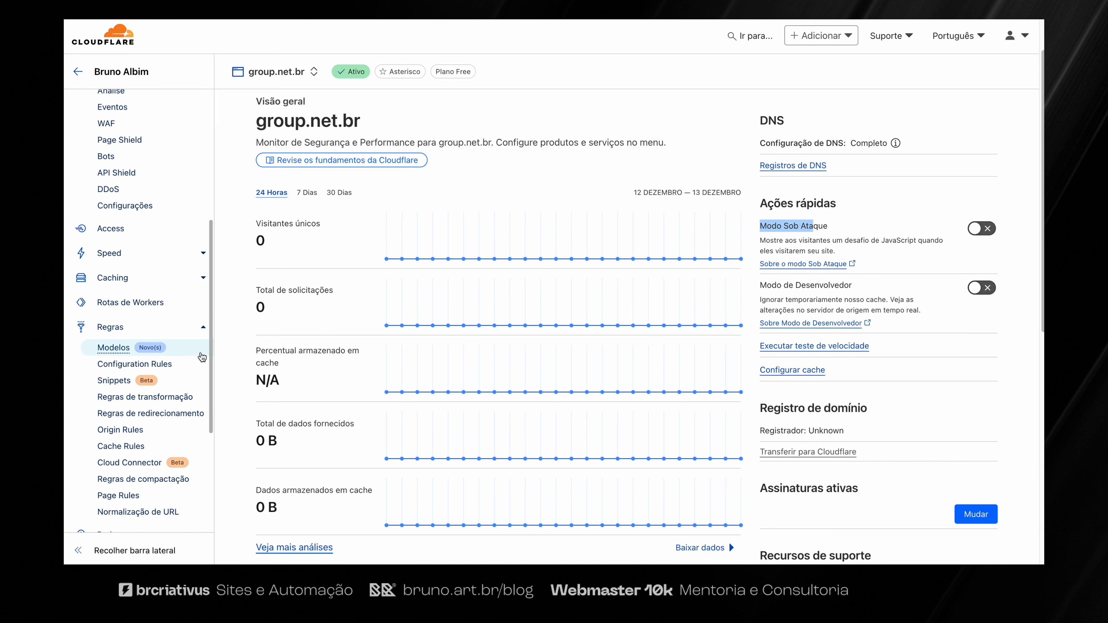
{"action": "scroll", "coordinate": [131, 392], "scroll_direction": "down", "scroll_amount": 3}
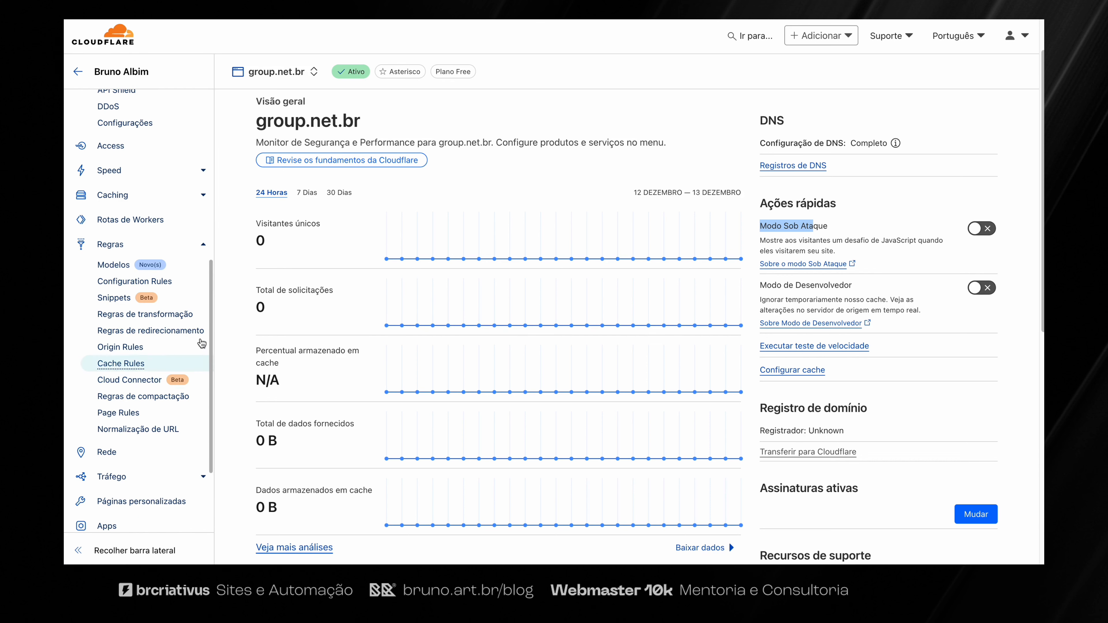
{"action": "left_click", "coordinate": [212, 248]}
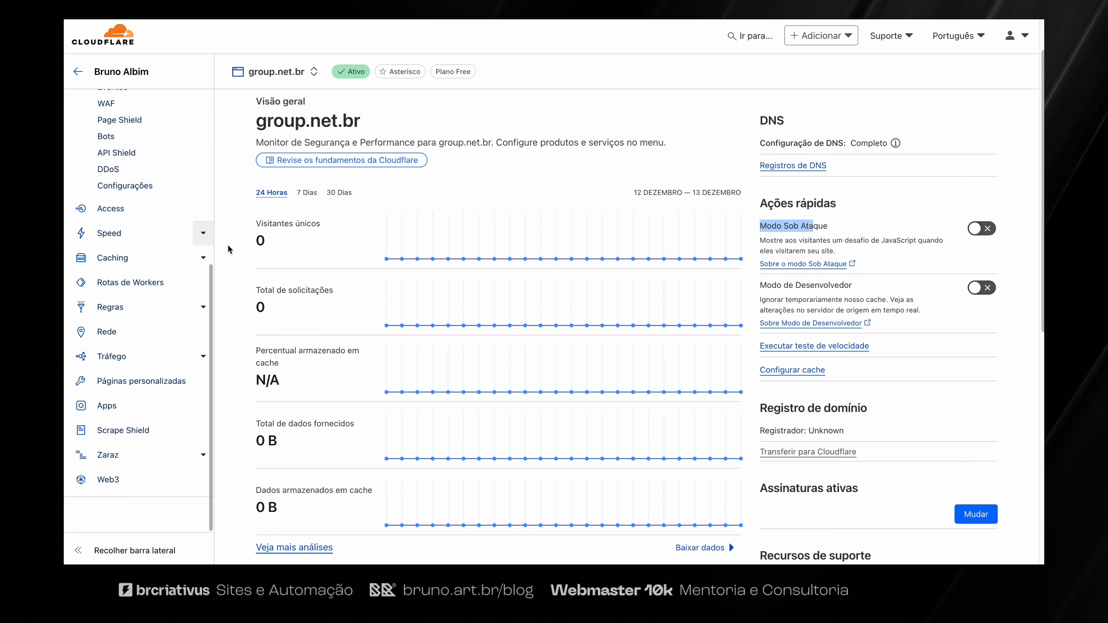
{"action": "left_click_drag", "start_coordinate": [256, 181], "coordinate": [384, 183]}
{"action": "left_click", "coordinate": [384, 183]}
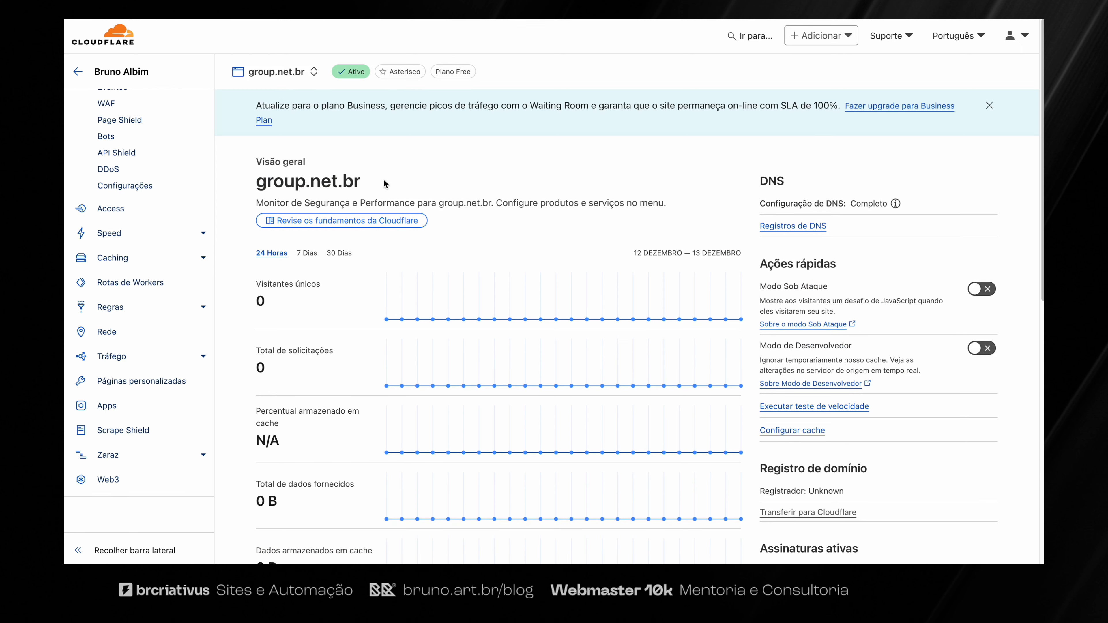
{"action": "scroll", "coordinate": [203, 131], "scroll_direction": "up", "scroll_amount": 6}
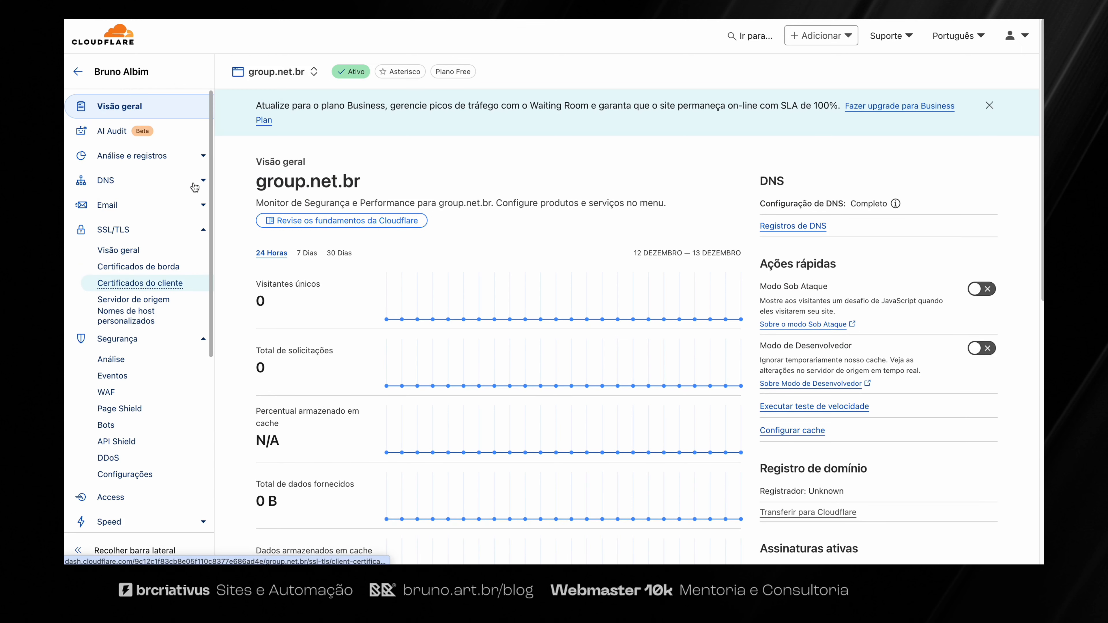
Open the DNS records of group.net.br and highlight the A record from its type to its proxy status
{"action": "left_click", "coordinate": [120, 182]}
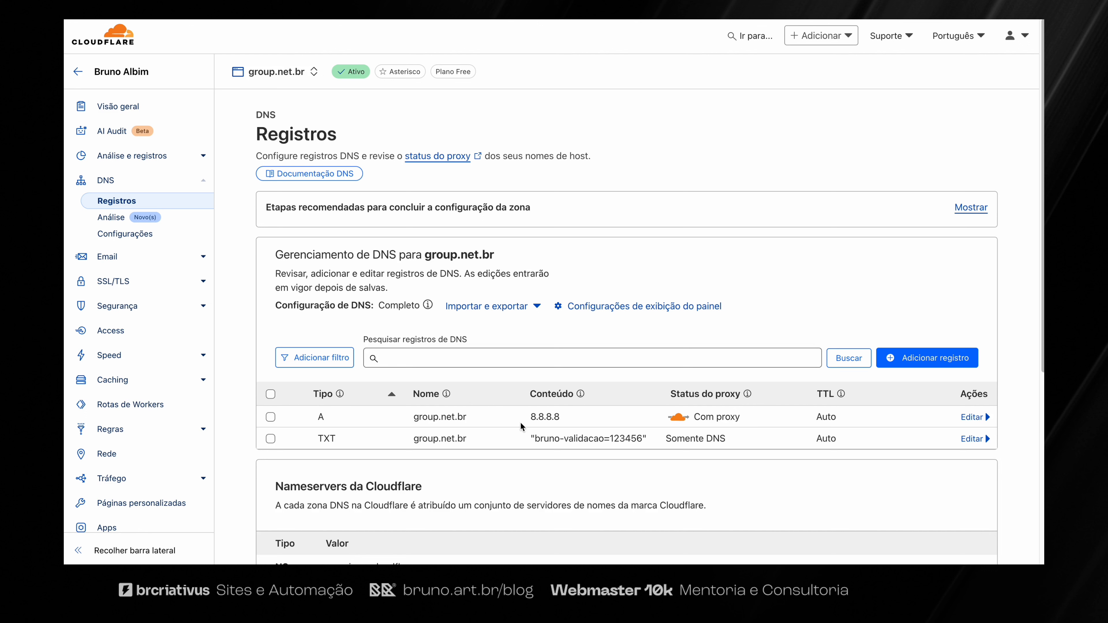
{"action": "left_click_drag", "start_coordinate": [311, 419], "coordinate": [774, 416]}
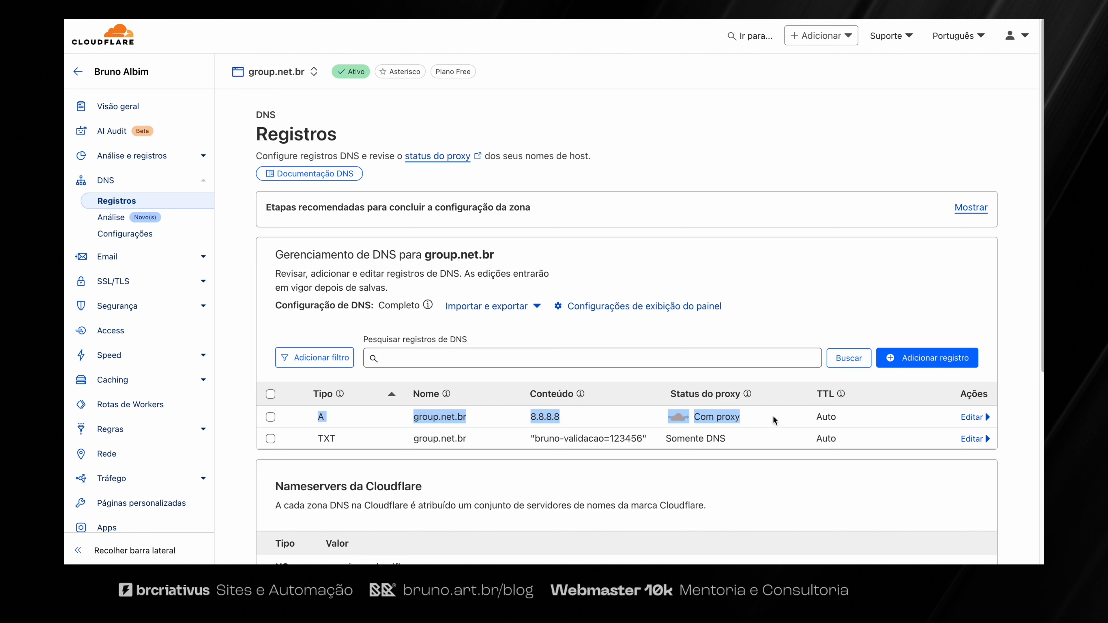
{"action": "left_click", "coordinate": [773, 416]}
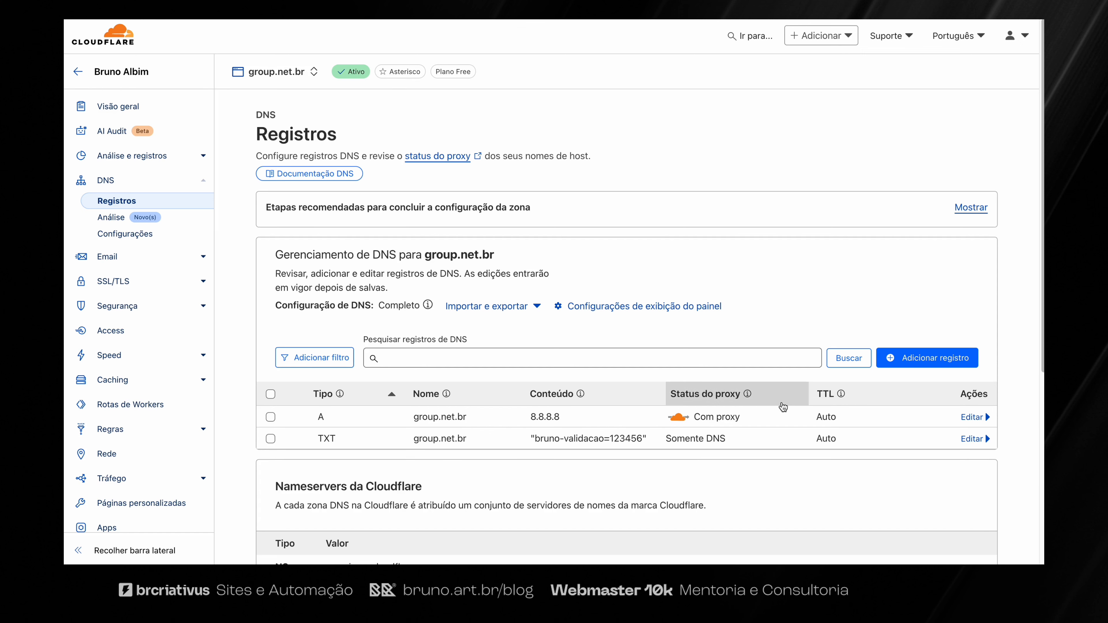
Start a new A record named ftp and highlight the resulting hostname ftp.group.net.br in the form
{"action": "left_click", "coordinate": [928, 357]}
{"action": "scroll", "coordinate": [646, 374], "scroll_direction": "down", "scroll_amount": 2}
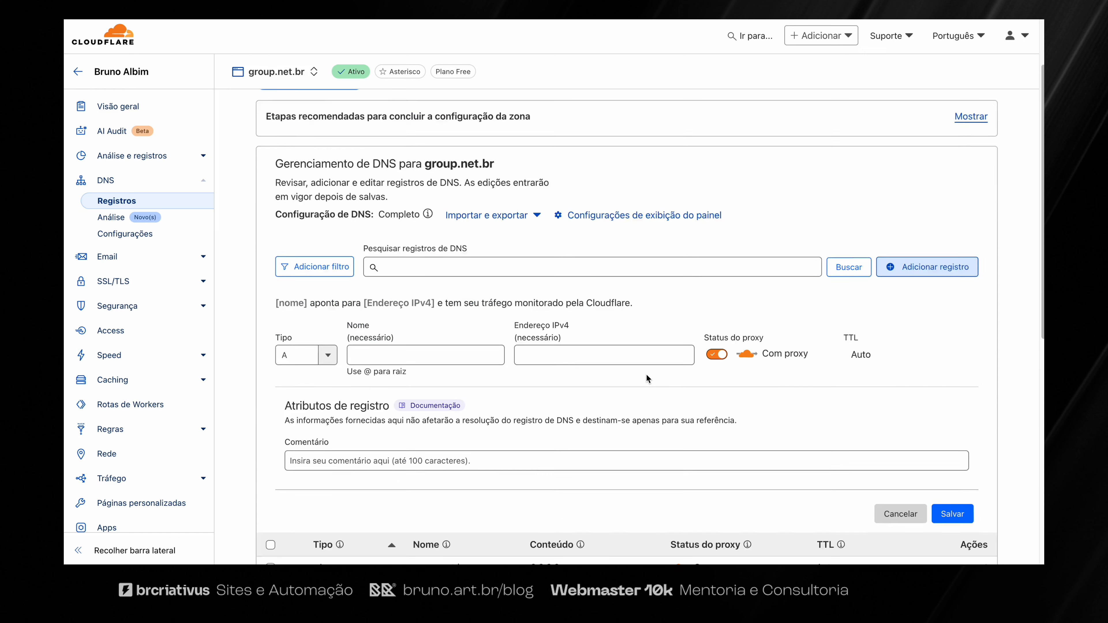
{"action": "scroll", "coordinate": [647, 376], "scroll_direction": "down", "scroll_amount": 1}
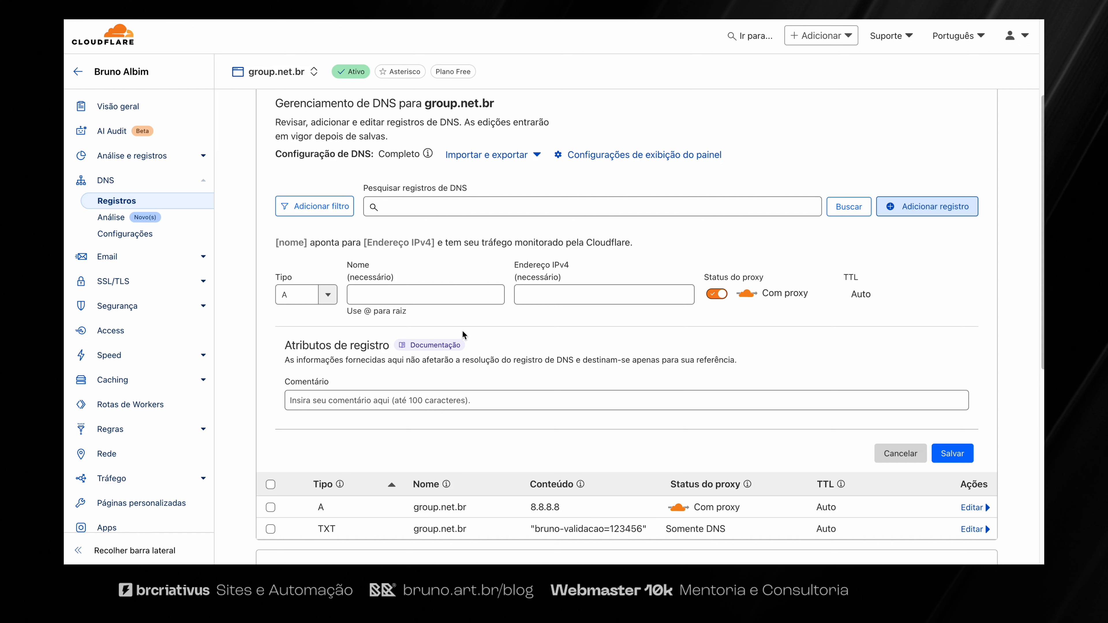
{"action": "left_click", "coordinate": [480, 299]}
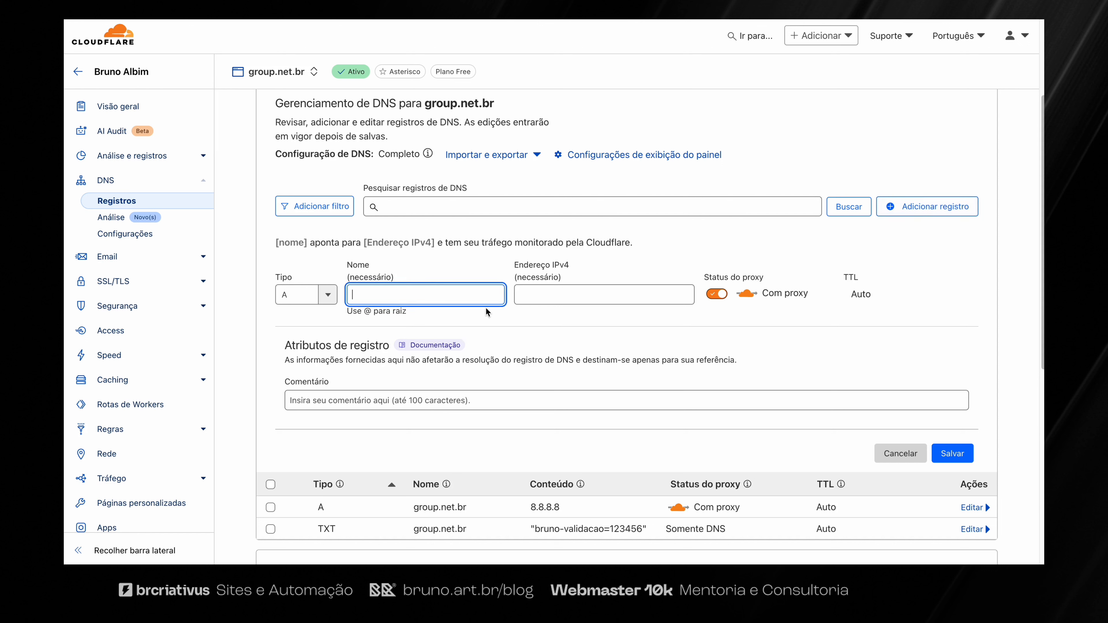
{"action": "type", "text": "ftp"}
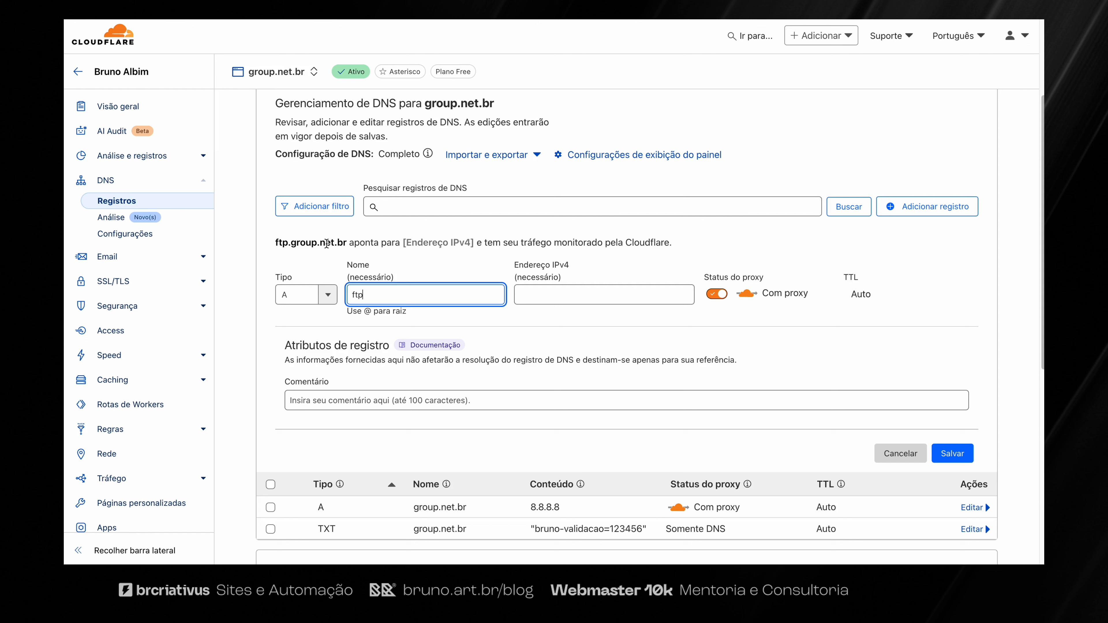
{"action": "left_click_drag", "start_coordinate": [343, 243], "coordinate": [275, 245]}
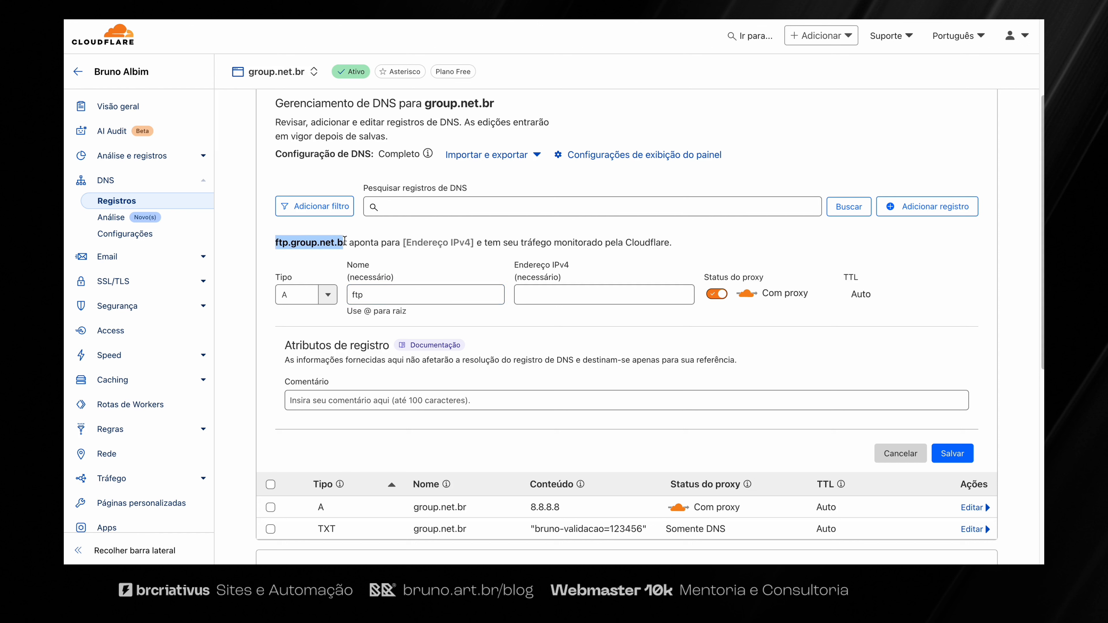
Copy the existing A record's address 8.8.8.8 into the new ftp record's IPv4 address
{"action": "left_click", "coordinate": [542, 299]}
{"action": "double_click", "coordinate": [546, 508]}
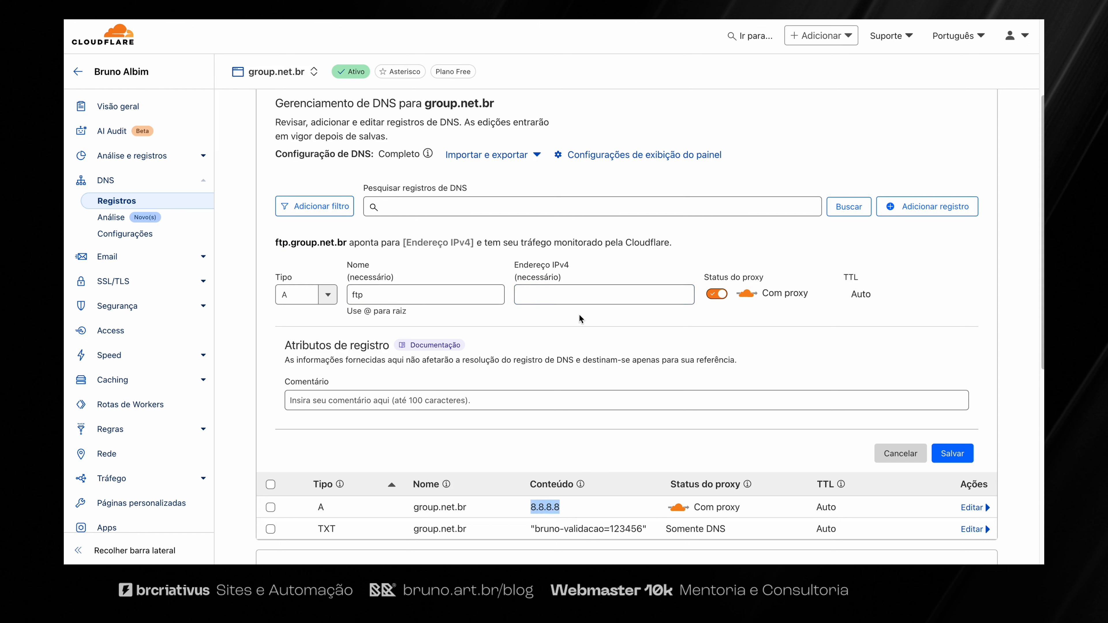
{"action": "left_click", "coordinate": [580, 296]}
{"action": "key", "text": "ctrl+v"}
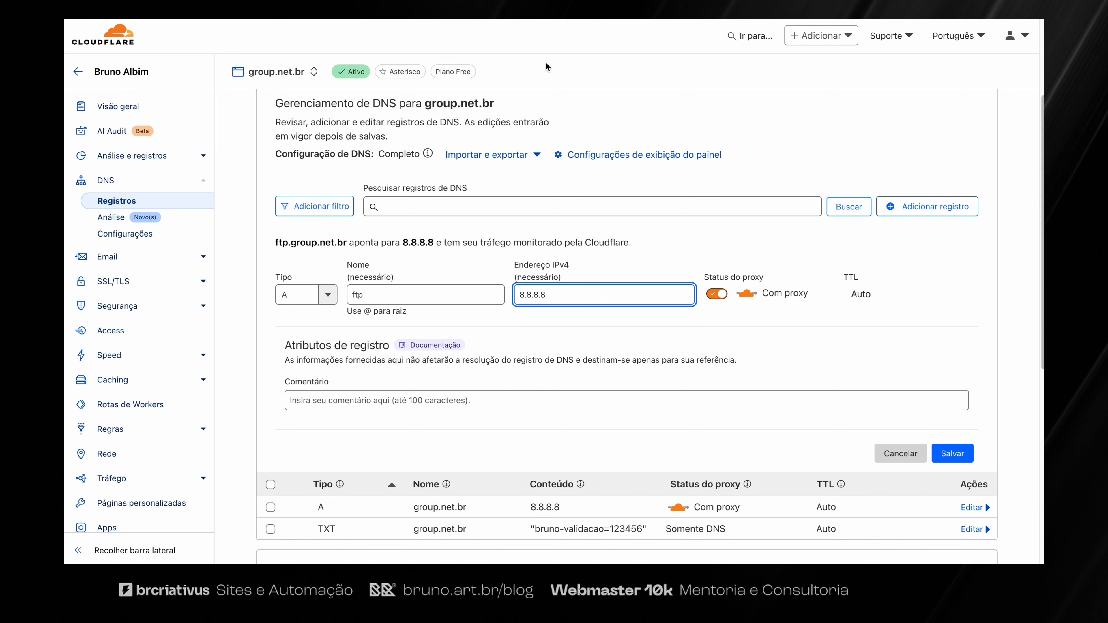
Search Google for "filazilla" in a new browser tab, look over the FileZilla homepage, and return to the results
{"action": "right_click", "coordinate": [358, 4]}
{"action": "left_click", "coordinate": [393, 2]}
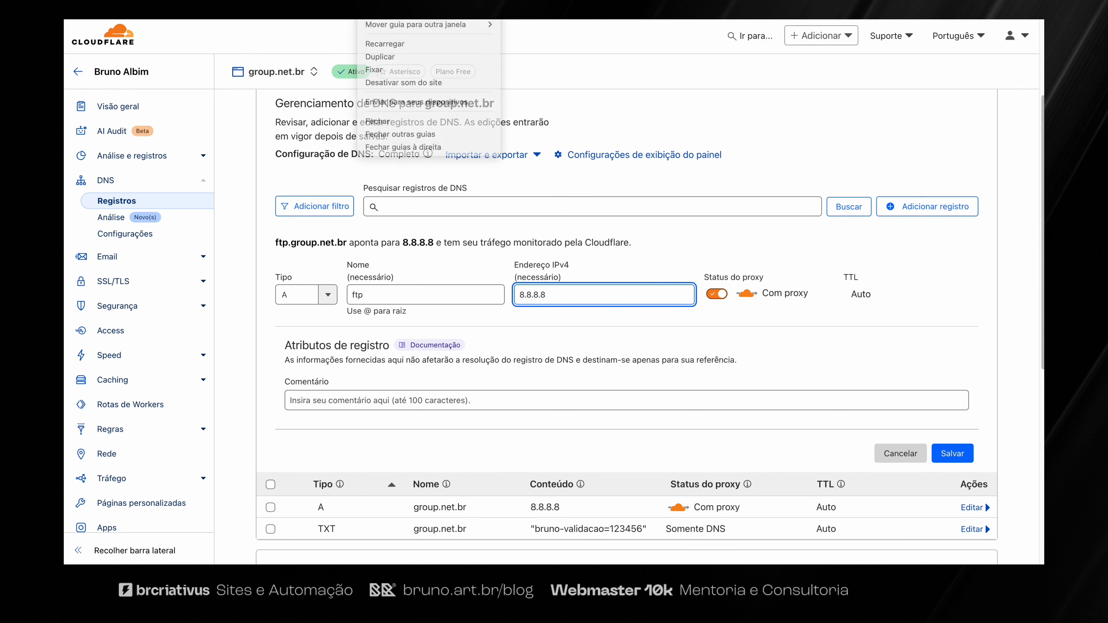
{"action": "type", "text": "filazilla"}
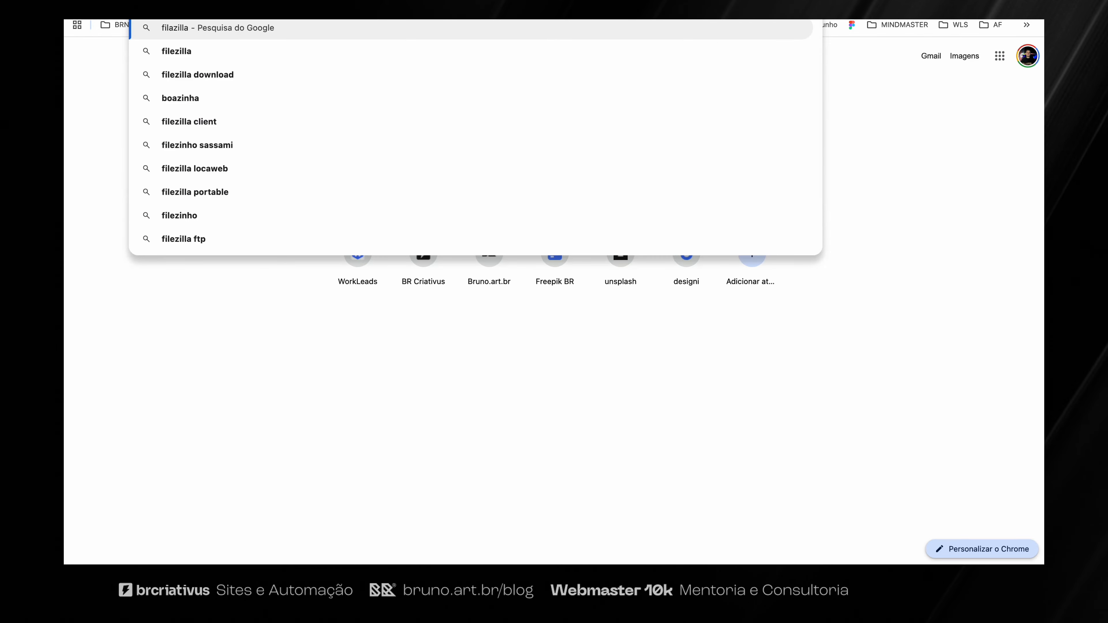
{"action": "key", "text": "Return"}
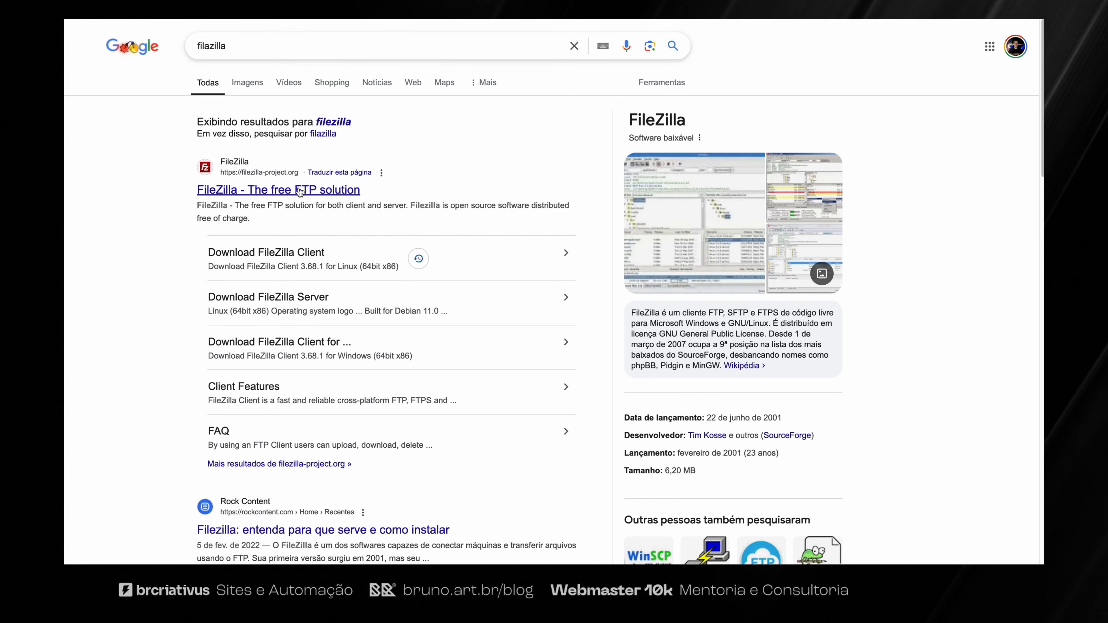
{"action": "left_click", "coordinate": [347, 188]}
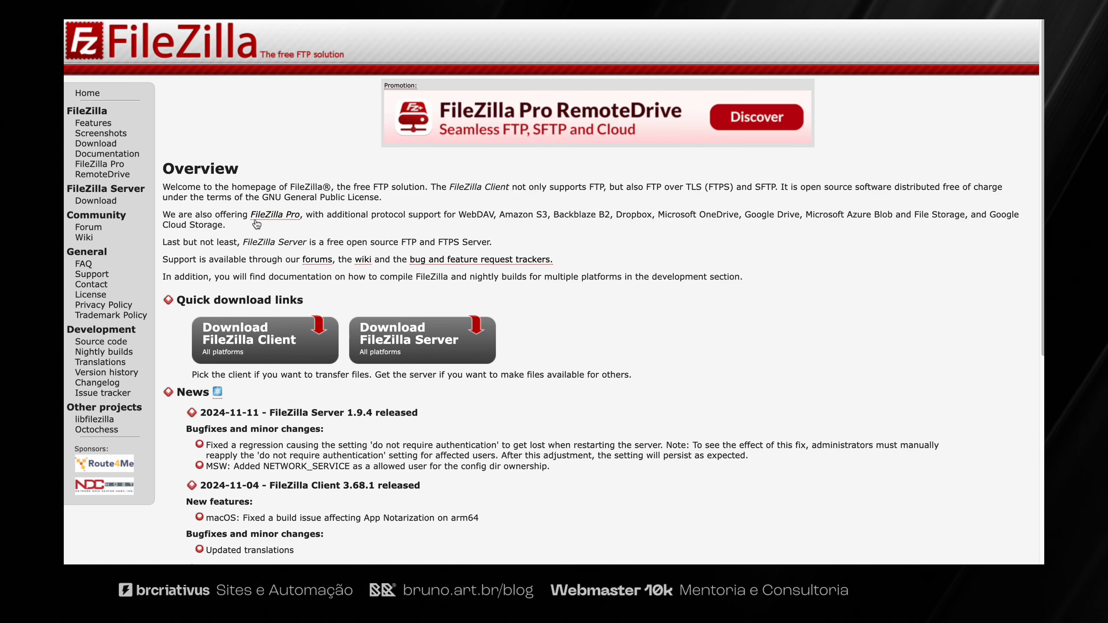
{"action": "scroll", "coordinate": [649, 240], "scroll_direction": "down", "scroll_amount": 2}
{"action": "scroll", "coordinate": [648, 240], "scroll_direction": "up", "scroll_amount": 2}
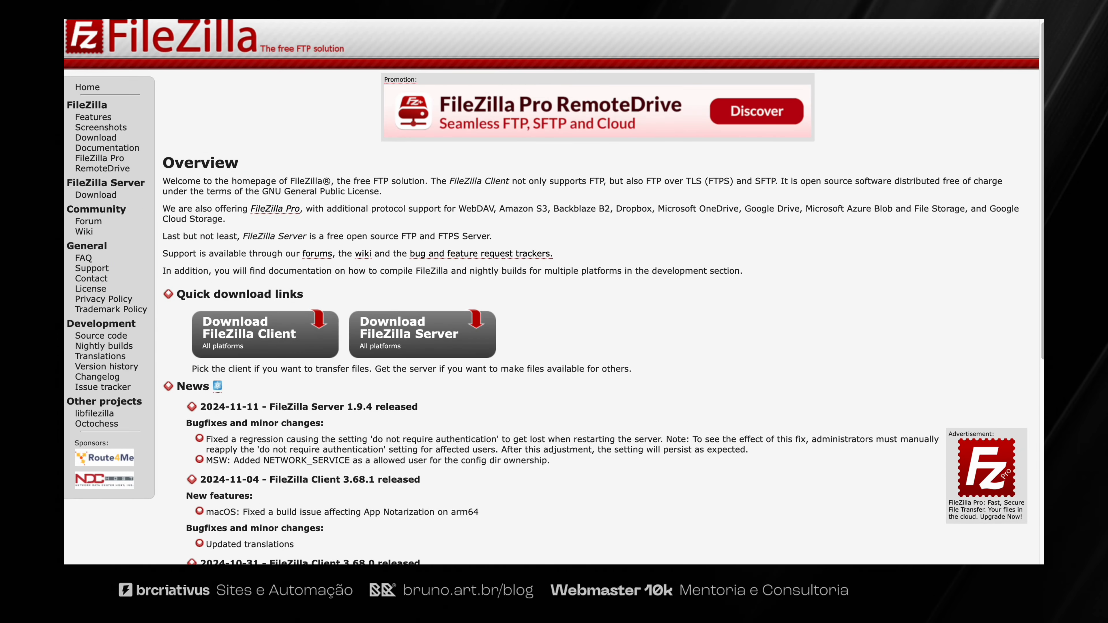
{"action": "key", "text": "super+Left"}
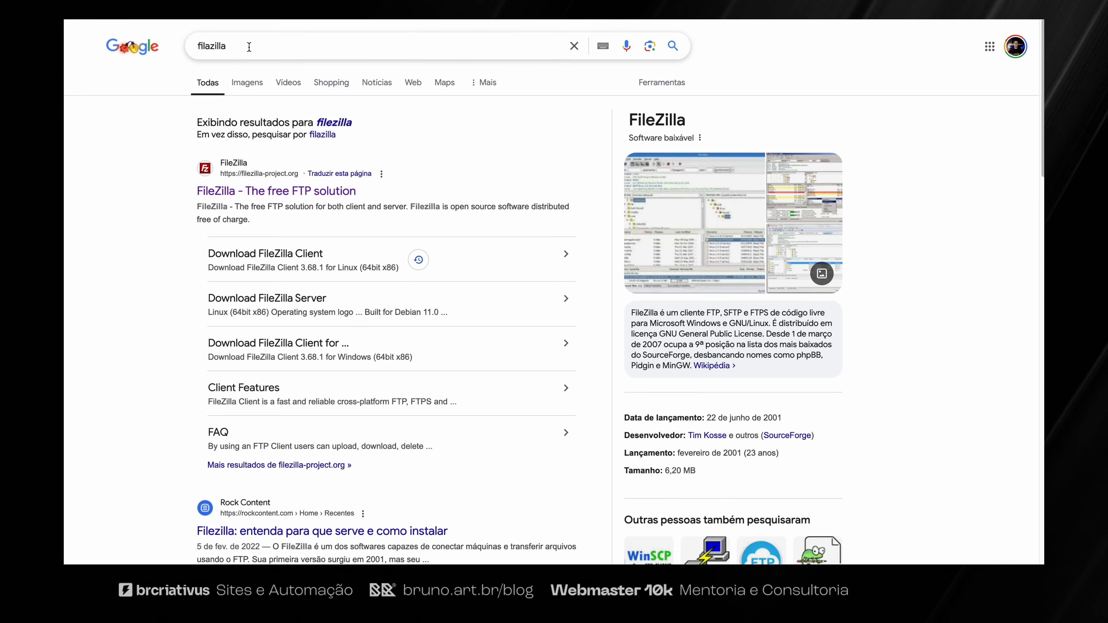
Search Google for "vs code ftp" and look through the results on connecting FTP with Visual Studio Code
{"action": "double_click", "coordinate": [249, 46]}
{"action": "type", "text": "vs"}
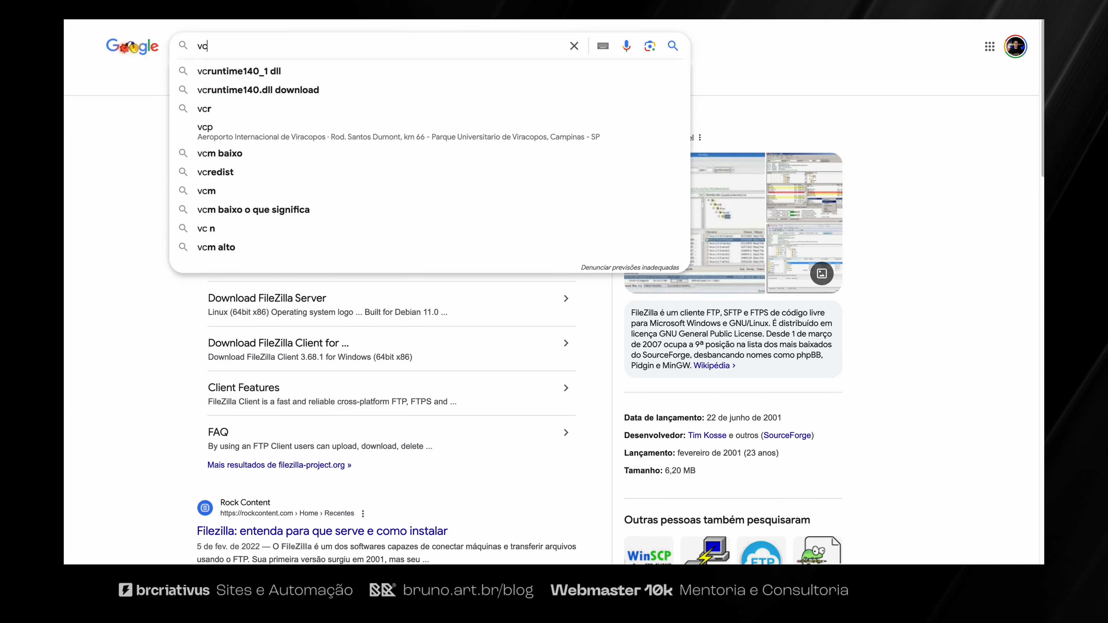
{"action": "type", "text": " code ftp"}
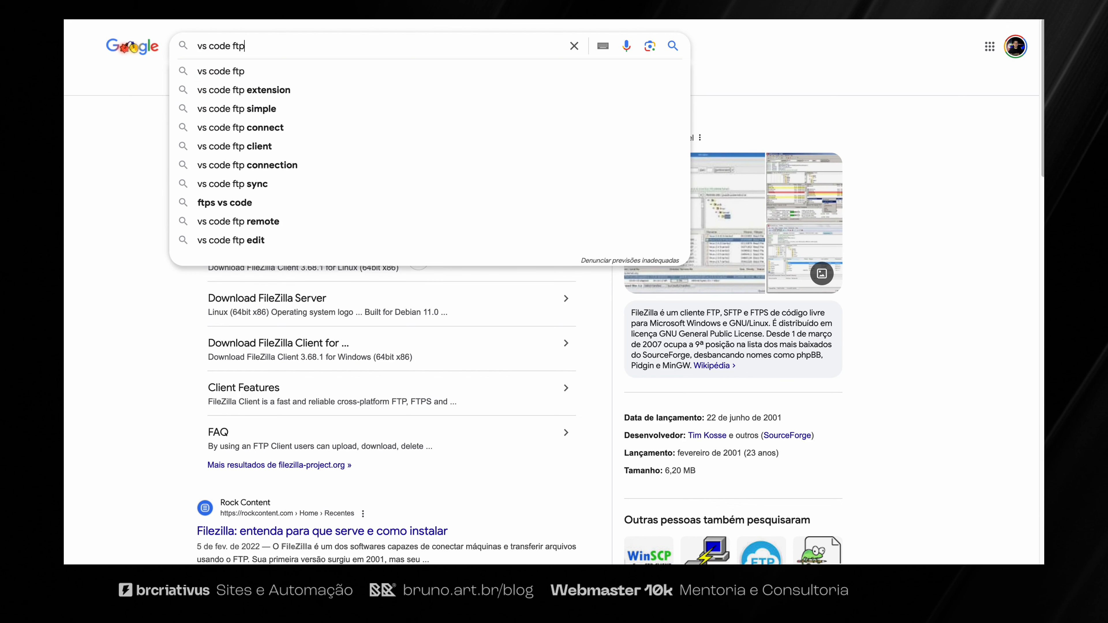
{"action": "key", "text": "Return"}
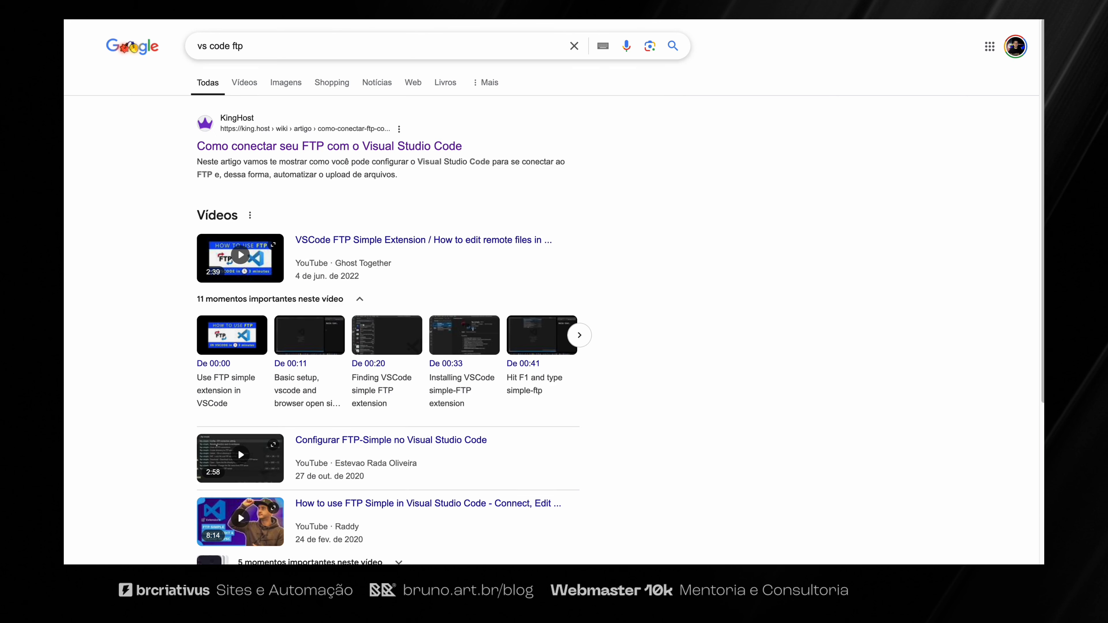
{"action": "scroll", "coordinate": [527, 248], "scroll_direction": "down", "scroll_amount": 4}
{"action": "scroll", "coordinate": [528, 248], "scroll_direction": "down", "scroll_amount": 10}
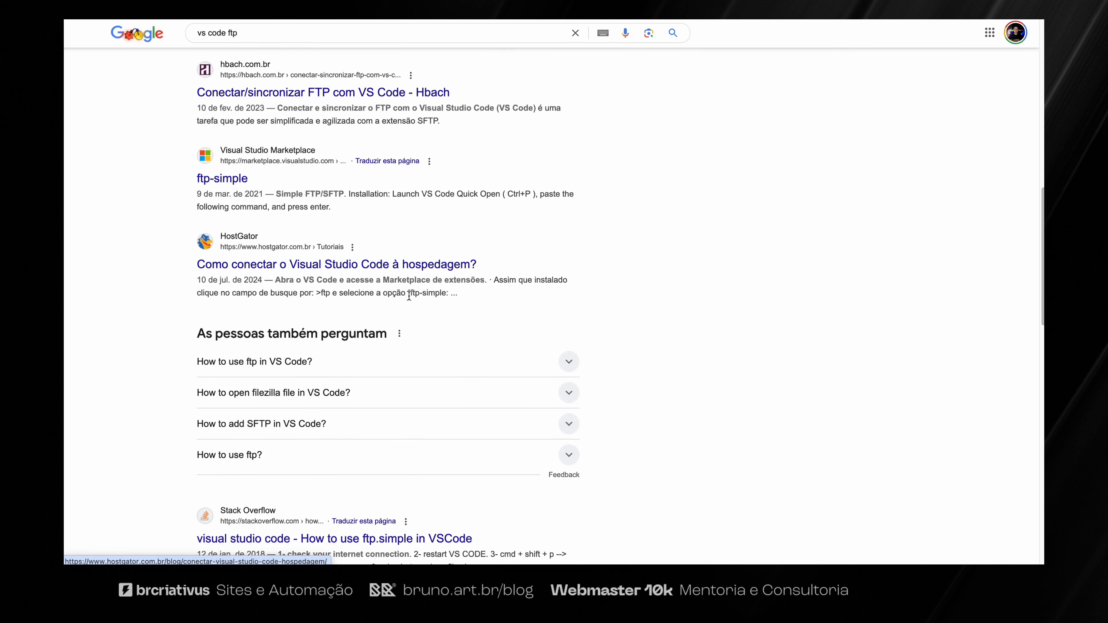
{"action": "scroll", "coordinate": [528, 248], "scroll_direction": "up", "scroll_amount": 8}
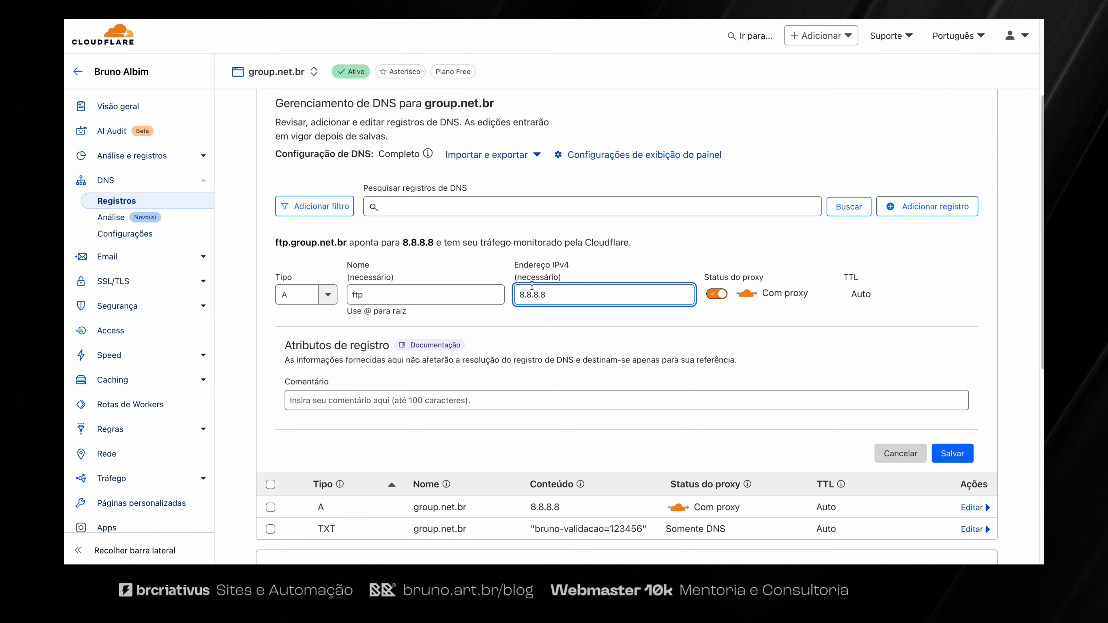
Back in Cloudflare, turn off the proxy for the new ftp A record with address 8.8.8.8 and save it
{"action": "type", "text": ".8.8.8"}
{"action": "left_click", "coordinate": [716, 294]}
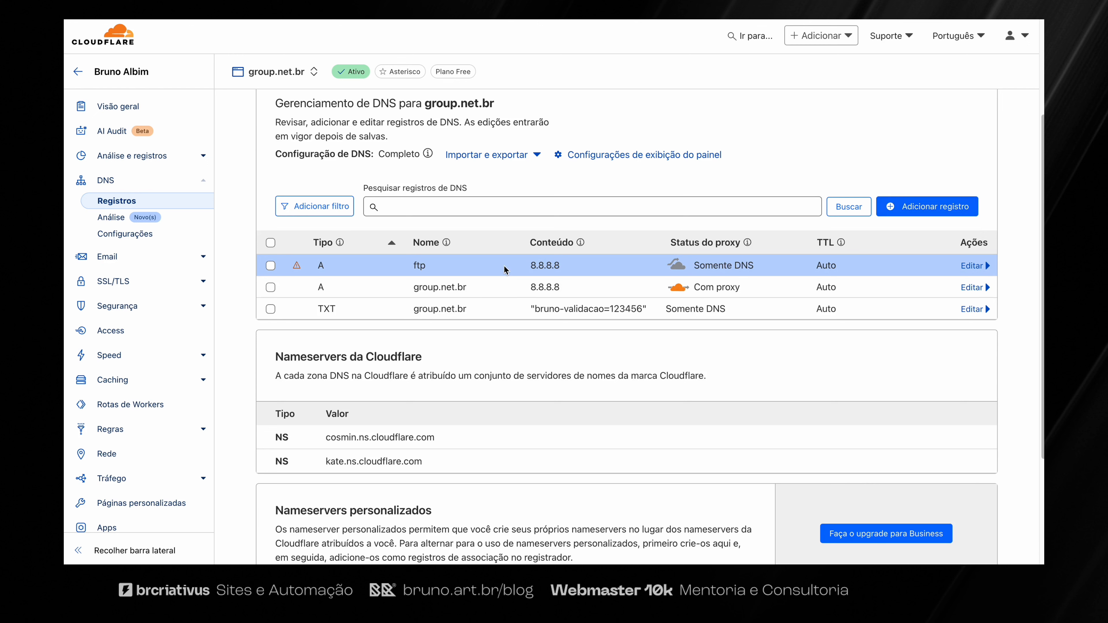
Open the ftp record's editing form to review its settings, save it, and highlight the record's name and content
{"action": "left_click", "coordinate": [967, 267]}
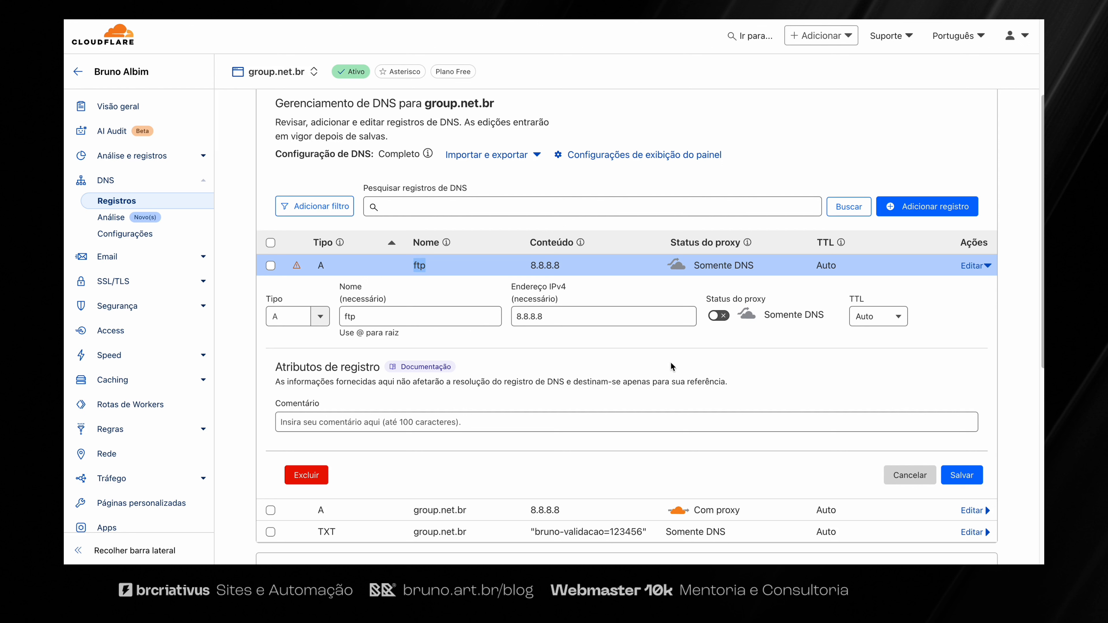
{"action": "left_click", "coordinate": [510, 263]}
{"action": "left_click", "coordinate": [961, 475]}
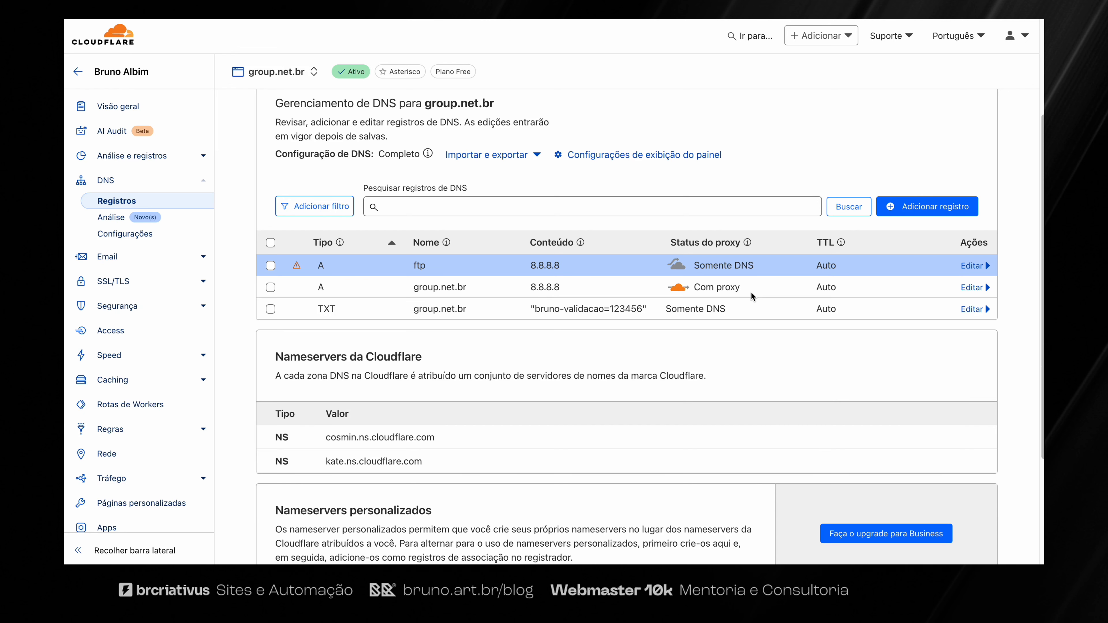
{"action": "left_click_drag", "start_coordinate": [600, 264], "coordinate": [398, 265]}
{"action": "left_click", "coordinate": [397, 264]}
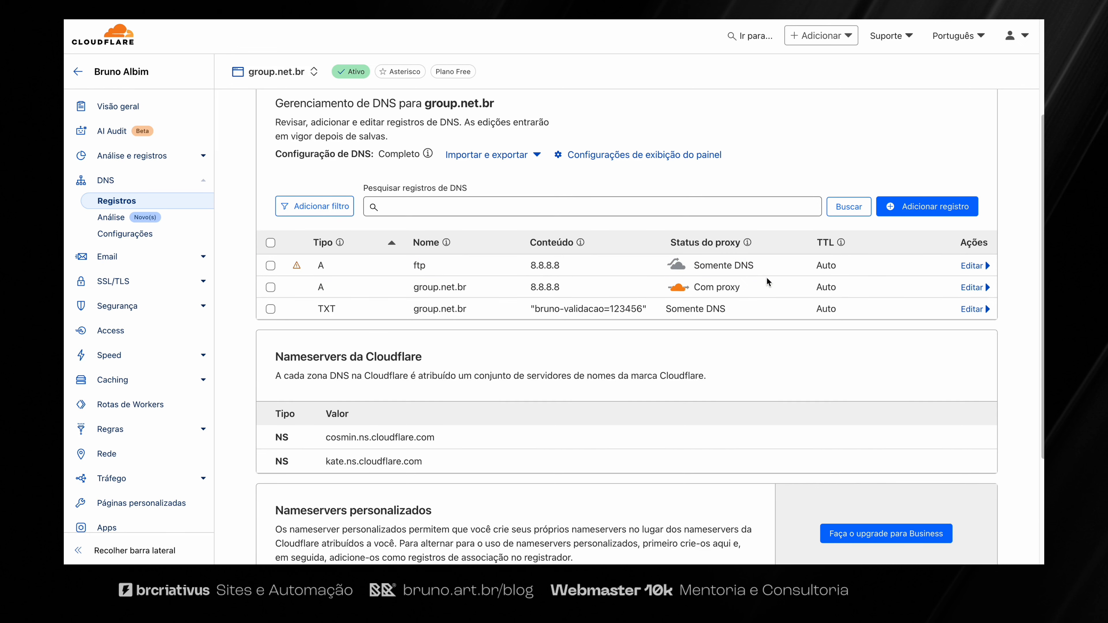
Switch to DNS Checker and rerun the propagation check for group.net.br with record type A
{"action": "scroll", "coordinate": [514, 309], "scroll_direction": "up", "scroll_amount": 2}
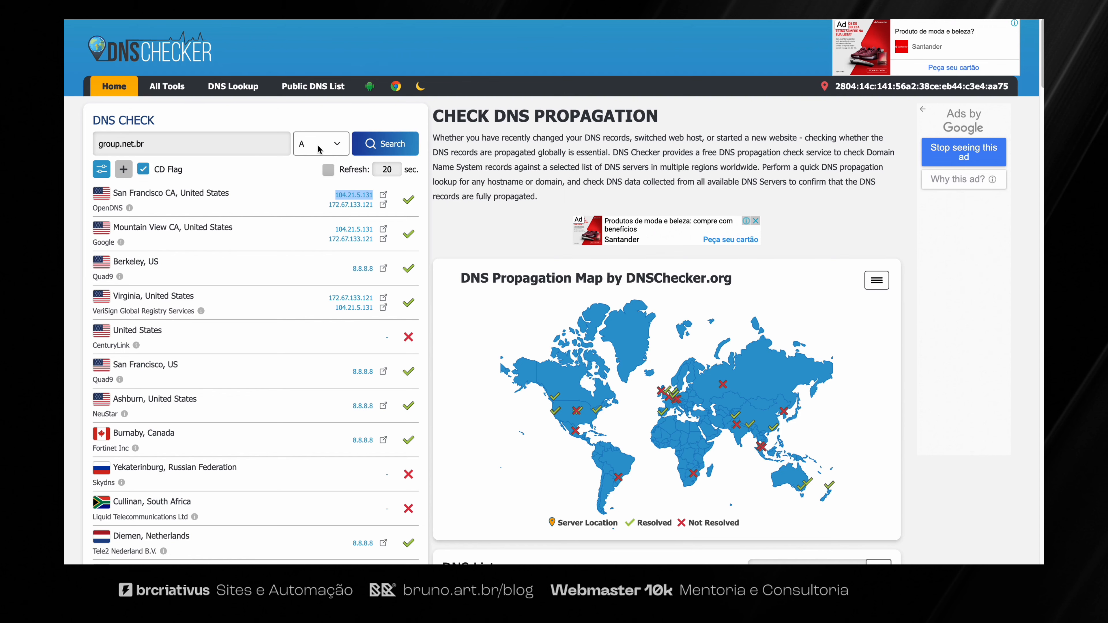
{"action": "left_click", "coordinate": [318, 148]}
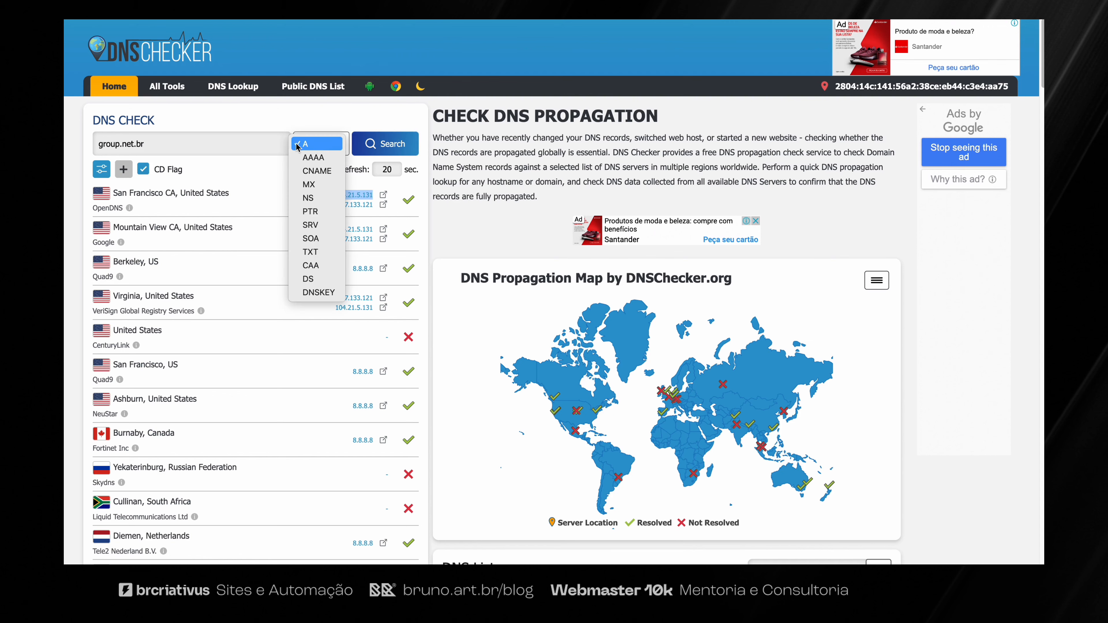
{"action": "left_click", "coordinate": [320, 145]}
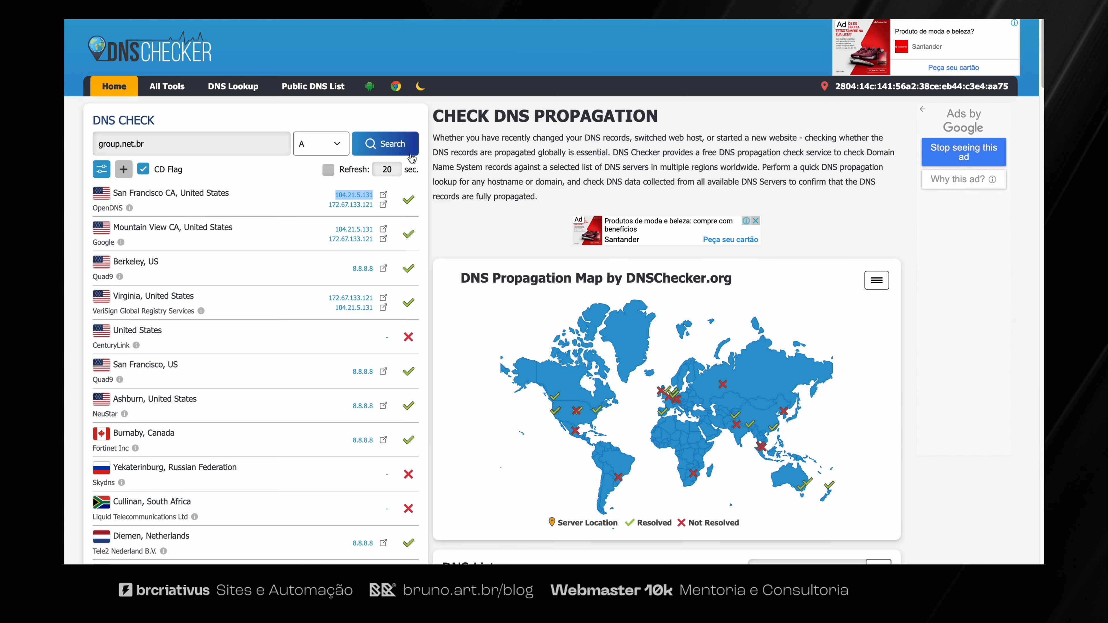
{"action": "left_click", "coordinate": [407, 152]}
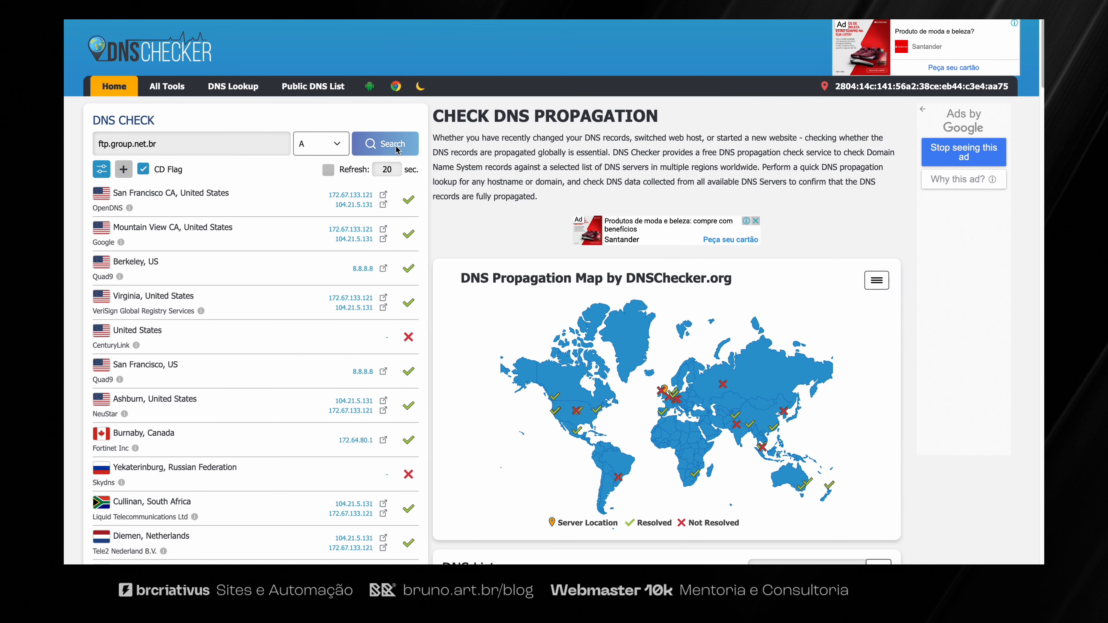
Check A record propagation for ftp.group.net.br and highlight the IP addresses returned by the servers
{"action": "scroll", "coordinate": [390, 279], "scroll_direction": "down", "scroll_amount": 10}
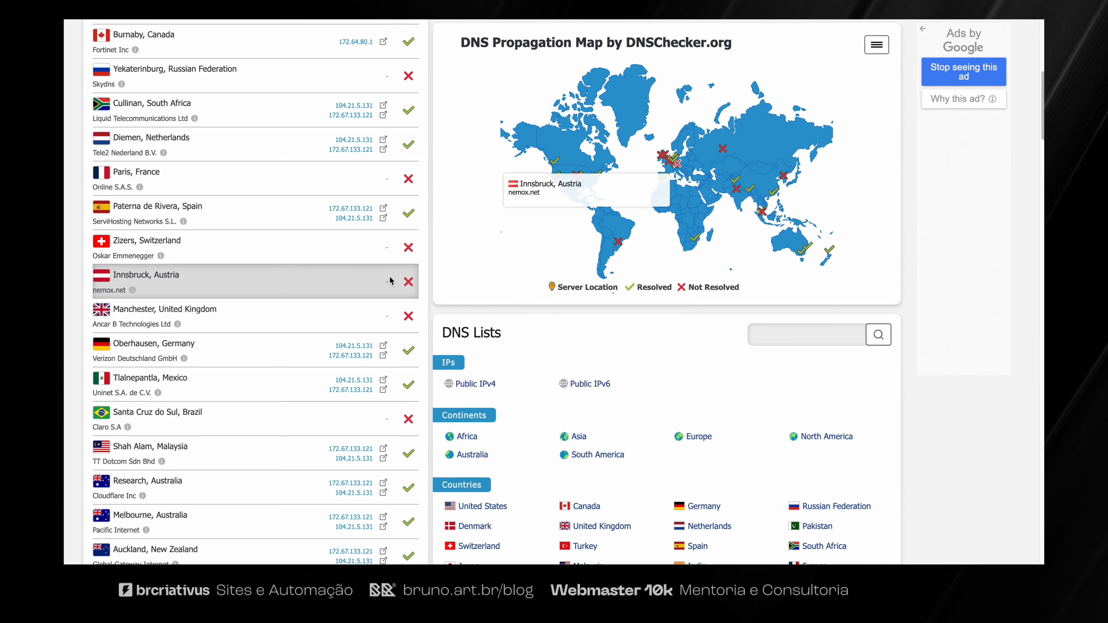
{"action": "scroll", "coordinate": [390, 278], "scroll_direction": "up", "scroll_amount": 10}
{"action": "scroll", "coordinate": [390, 278], "scroll_direction": "down", "scroll_amount": 1}
{"action": "key", "text": "Return"}
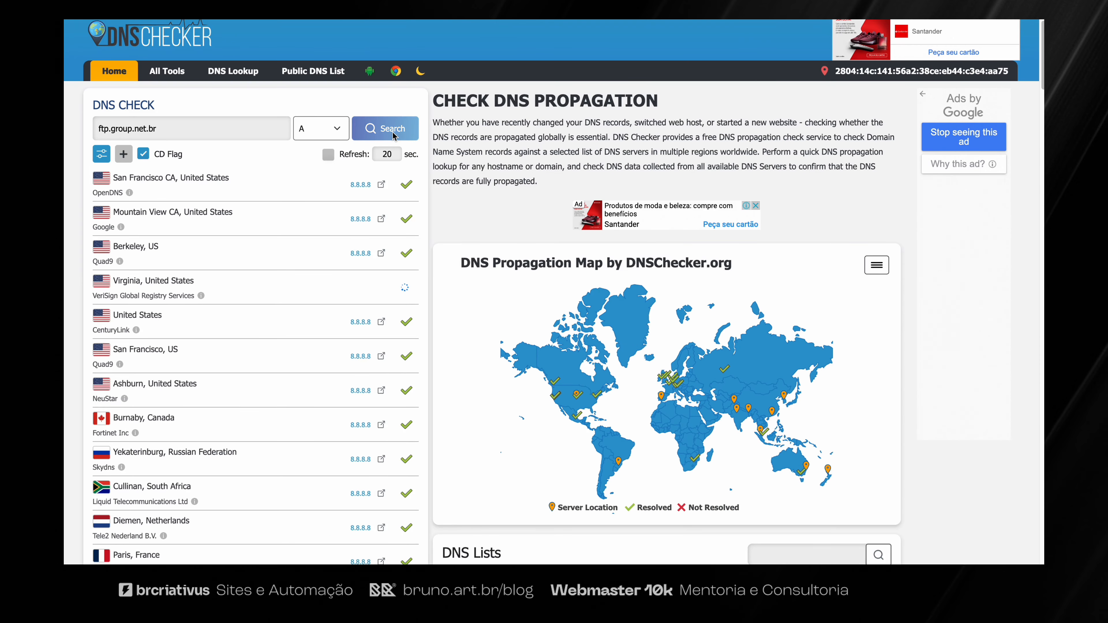
{"action": "mouse_move", "coordinate": [349, 182]}
{"action": "left_mouse_down"}
{"action": "mouse_move", "coordinate": [374, 347]}
{"action": "mouse_move", "coordinate": [370, 529]}
{"action": "mouse_move", "coordinate": [349, 187]}
{"action": "left_mouse_up"}
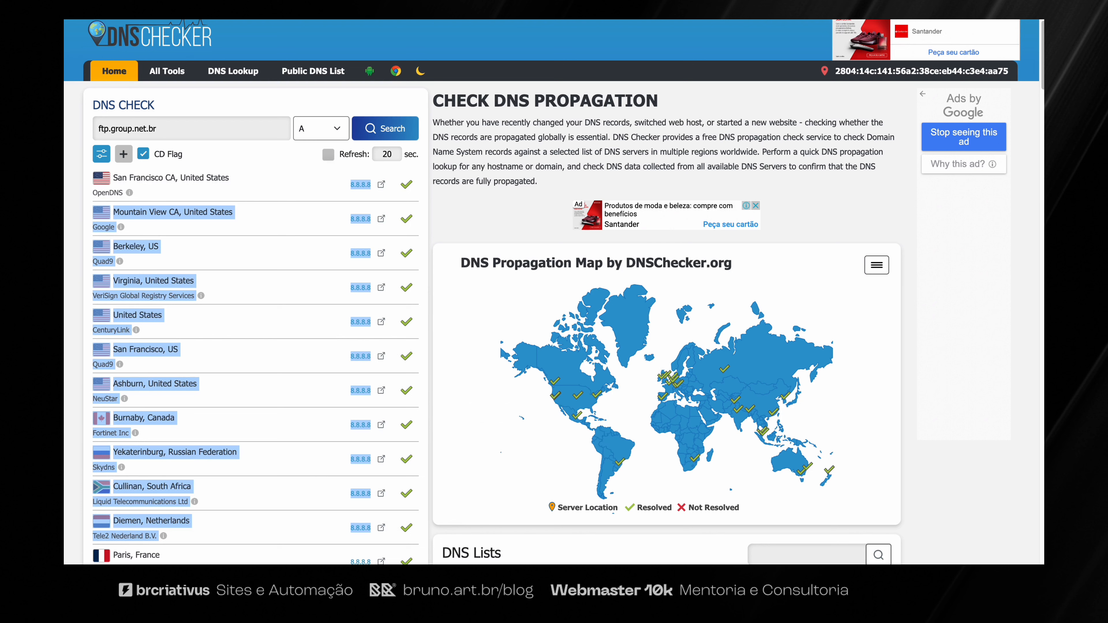
Back in Cloudflare, start a new DNS record of type CNAME named loja
{"action": "key", "text": "ctrl+shift+Tab"}
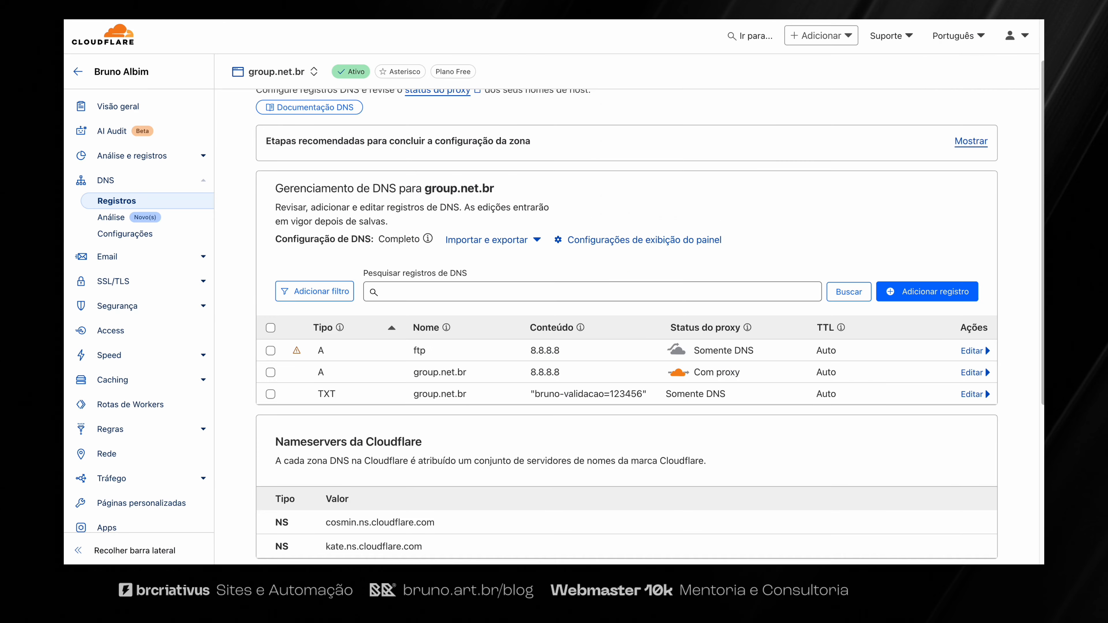
{"action": "scroll", "coordinate": [567, 196], "scroll_direction": "down", "scroll_amount": 3}
{"action": "left_click", "coordinate": [916, 190]}
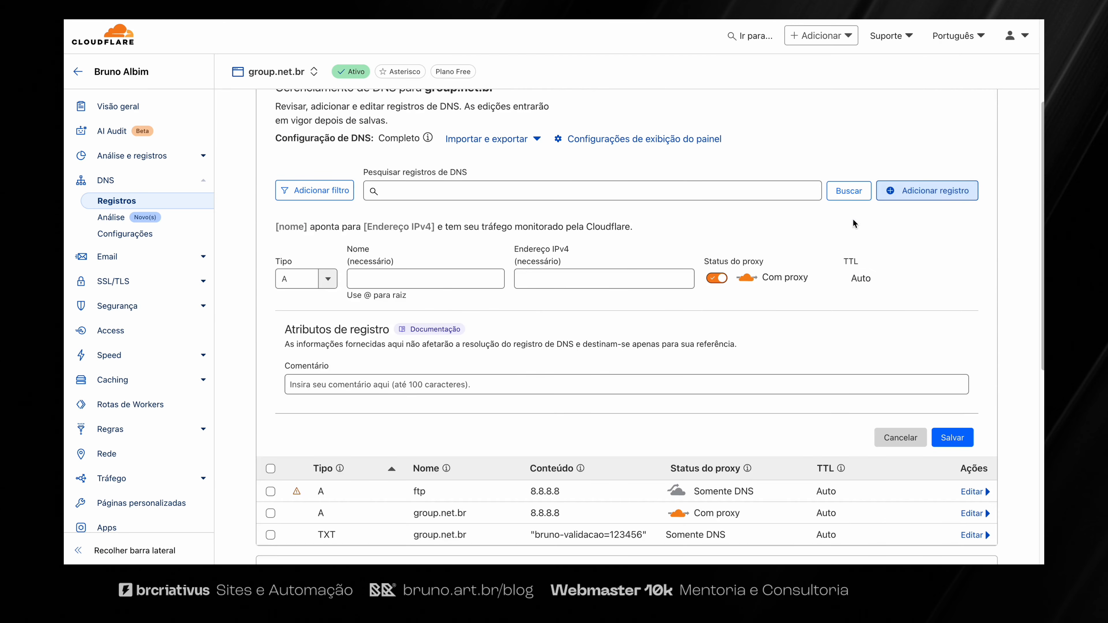
{"action": "scroll", "coordinate": [811, 209], "scroll_direction": "up", "scroll_amount": 2}
{"action": "scroll", "coordinate": [770, 200], "scroll_direction": "down", "scroll_amount": 2}
{"action": "left_click", "coordinate": [327, 301]}
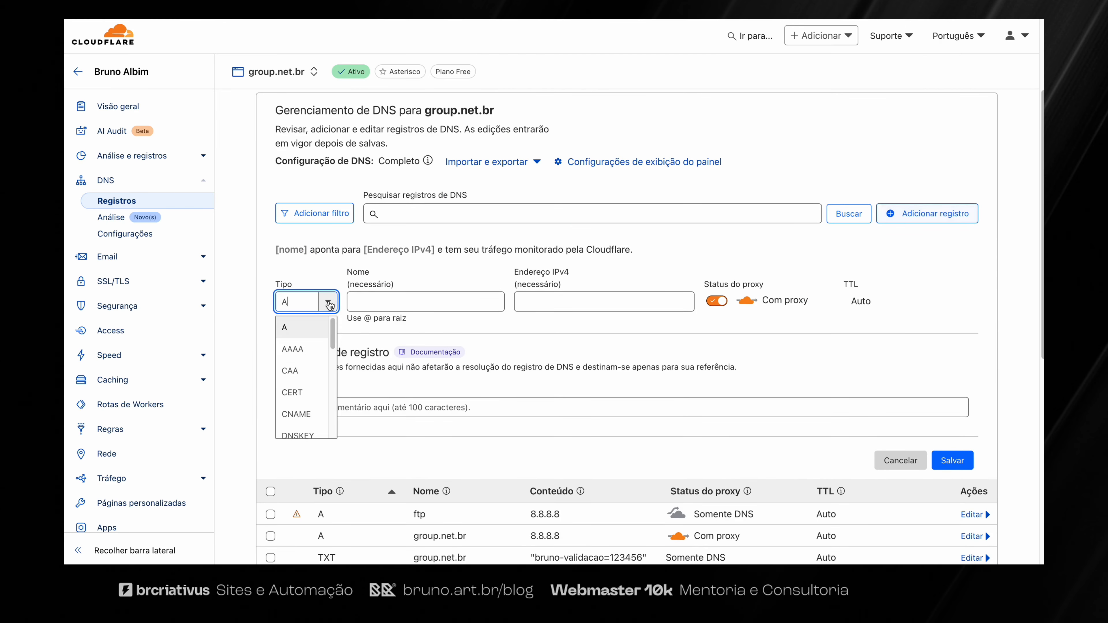
{"action": "left_click", "coordinate": [297, 419]}
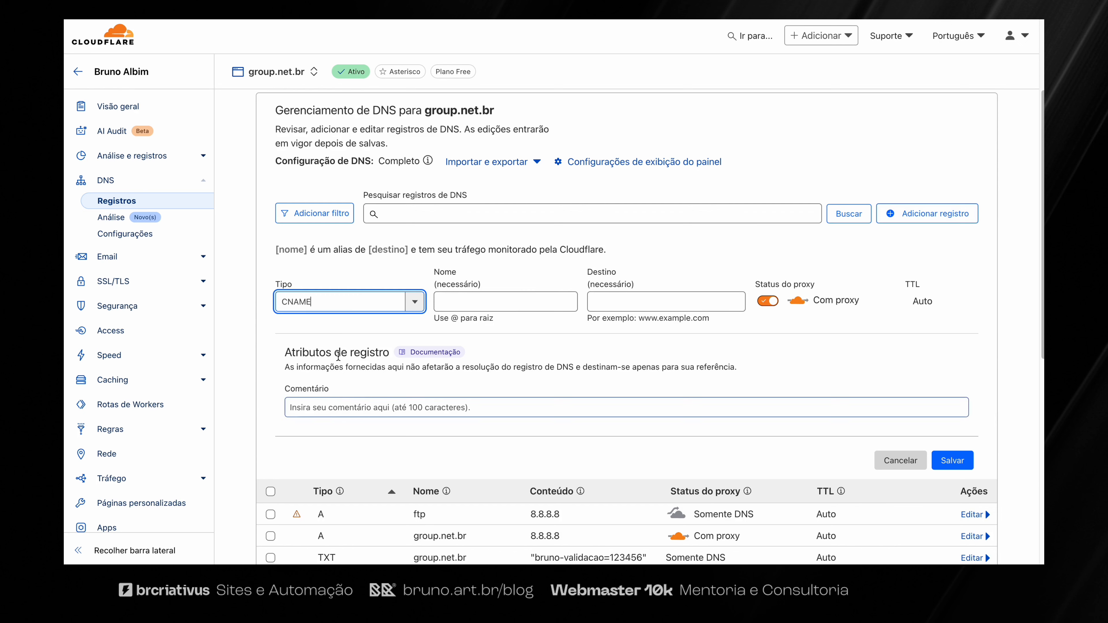
{"action": "left_click", "coordinate": [483, 303]}
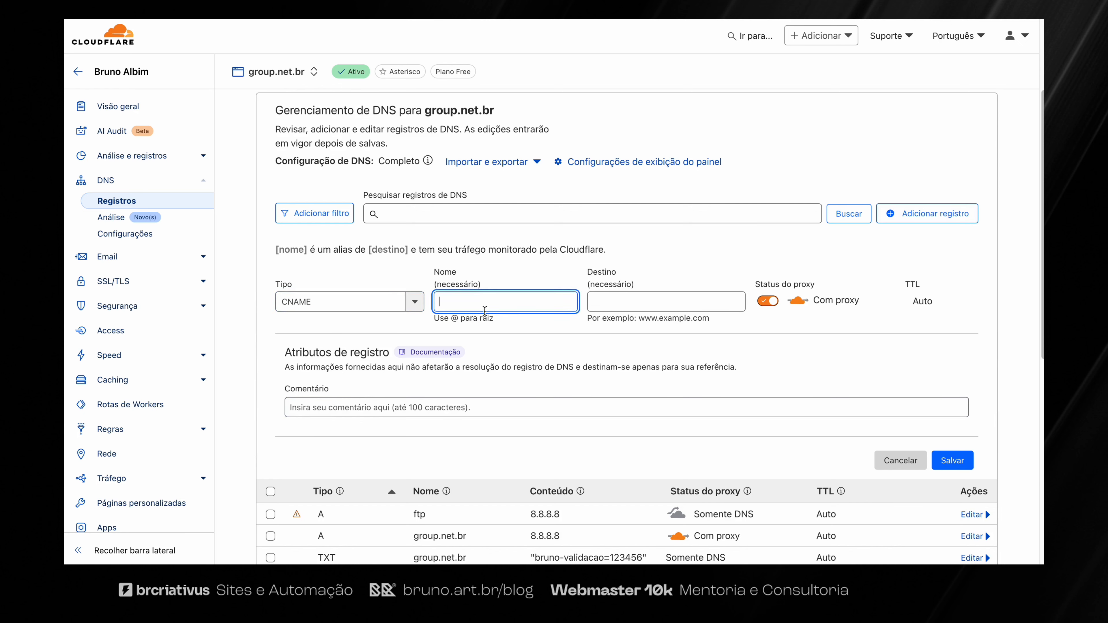
{"action": "type", "text": "loja"}
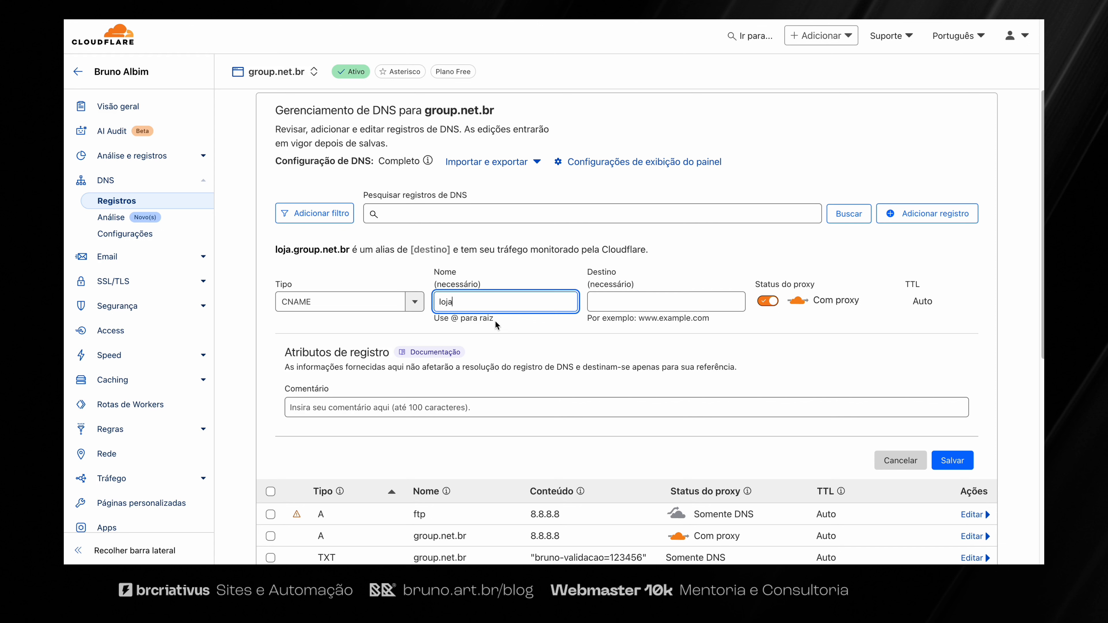
Try to save the loja CNAME record with destination 8.8.8.8, and clear the destination
{"action": "left_click", "coordinate": [611, 305]}
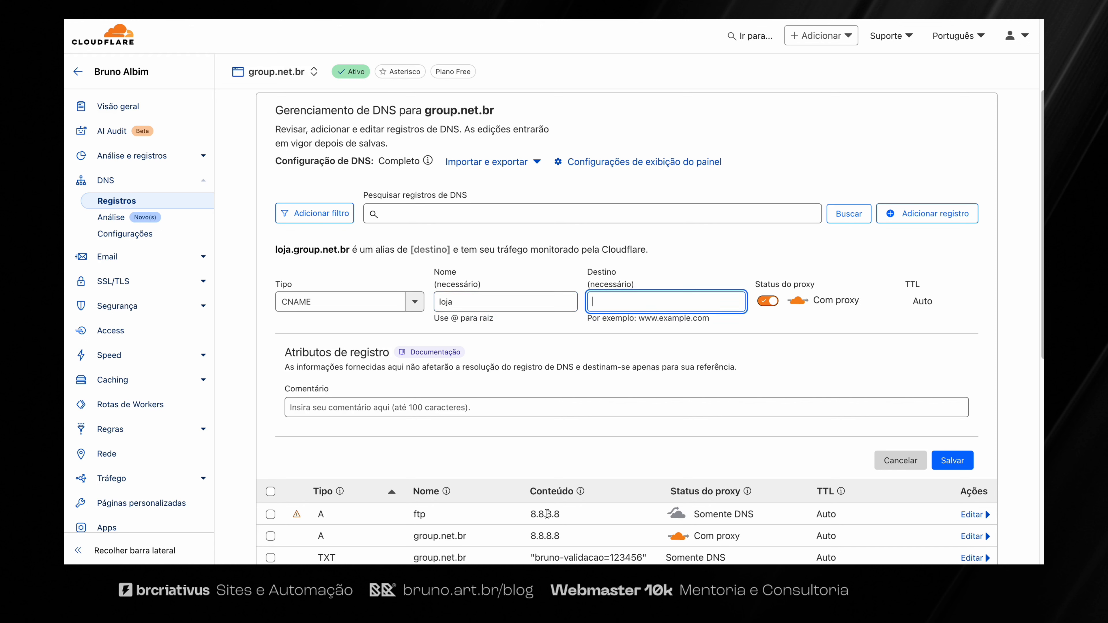
{"action": "type", "text": "8.8.8.8"}
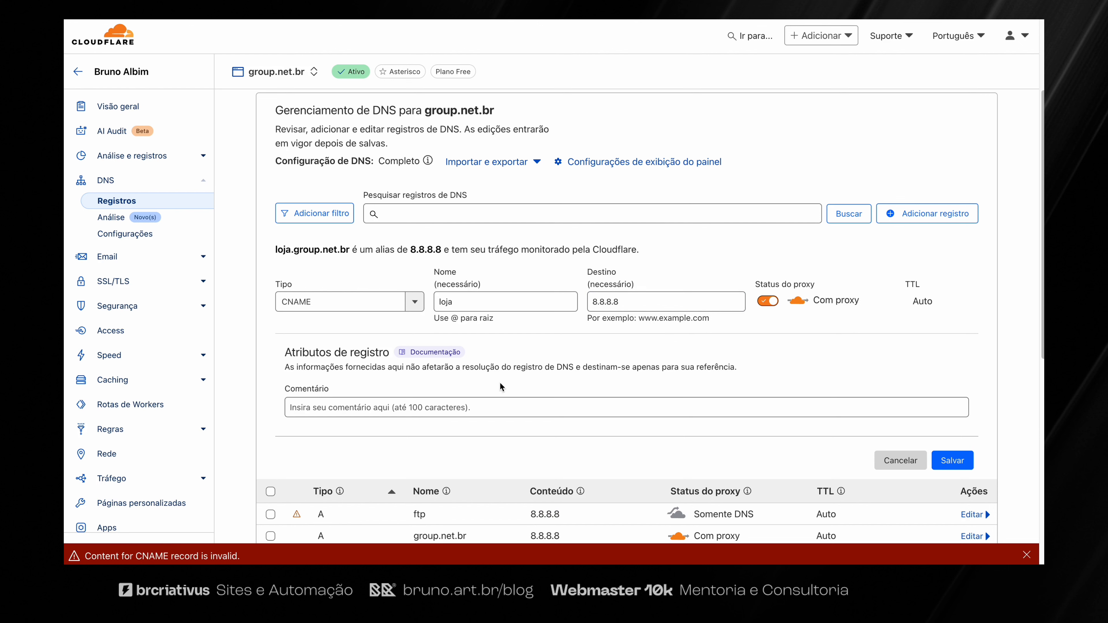
{"action": "double_click", "coordinate": [625, 297]}
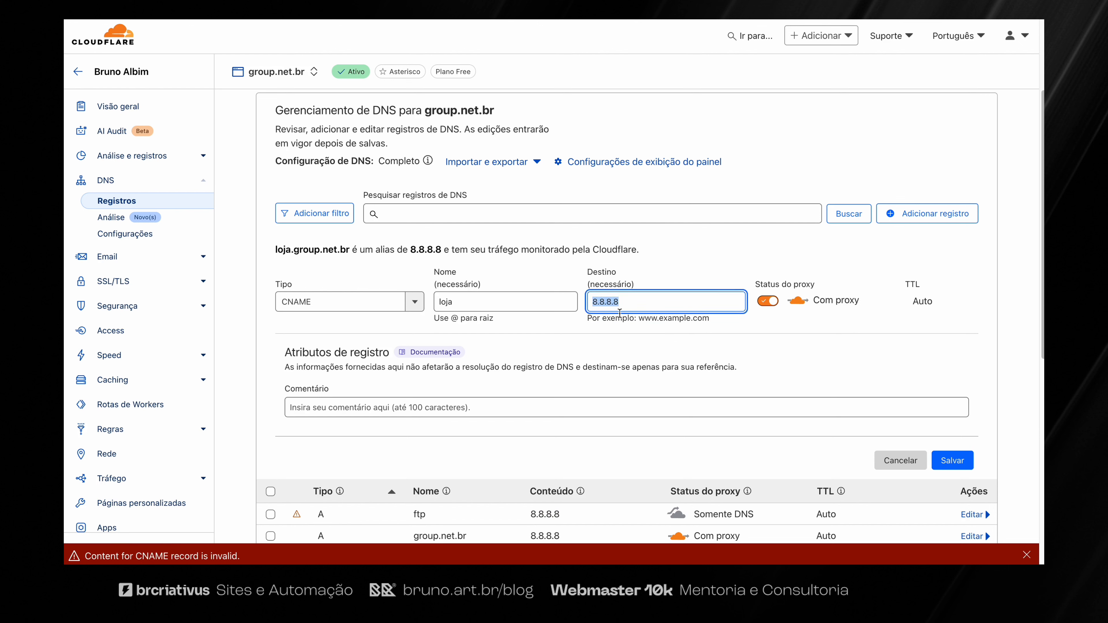
{"action": "key", "text": "BackSpace"}
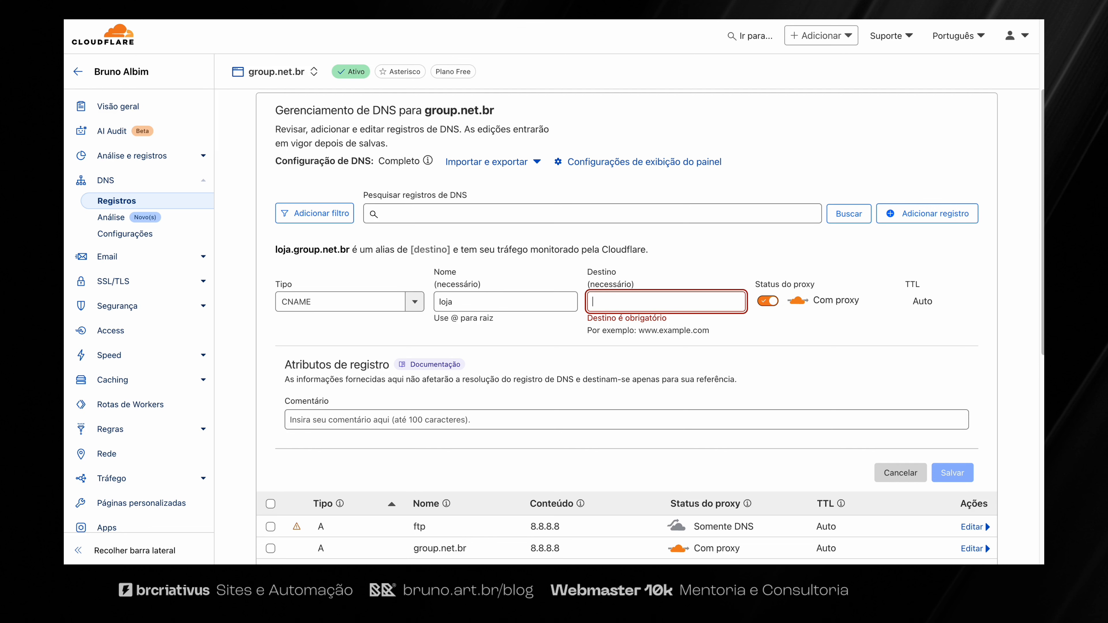
Set the loja CNAME record's destination to cliente-xyz.plataforma-loja-top.com.br
{"action": "type", "text": "cliente-xyz."}
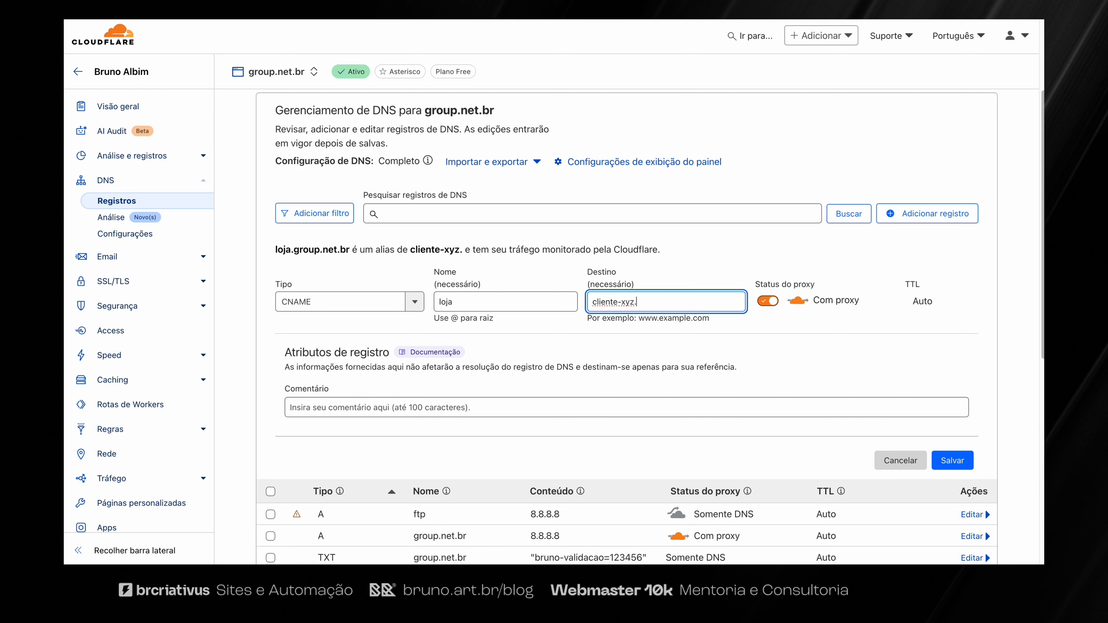
{"action": "type", "text": "plataf"}
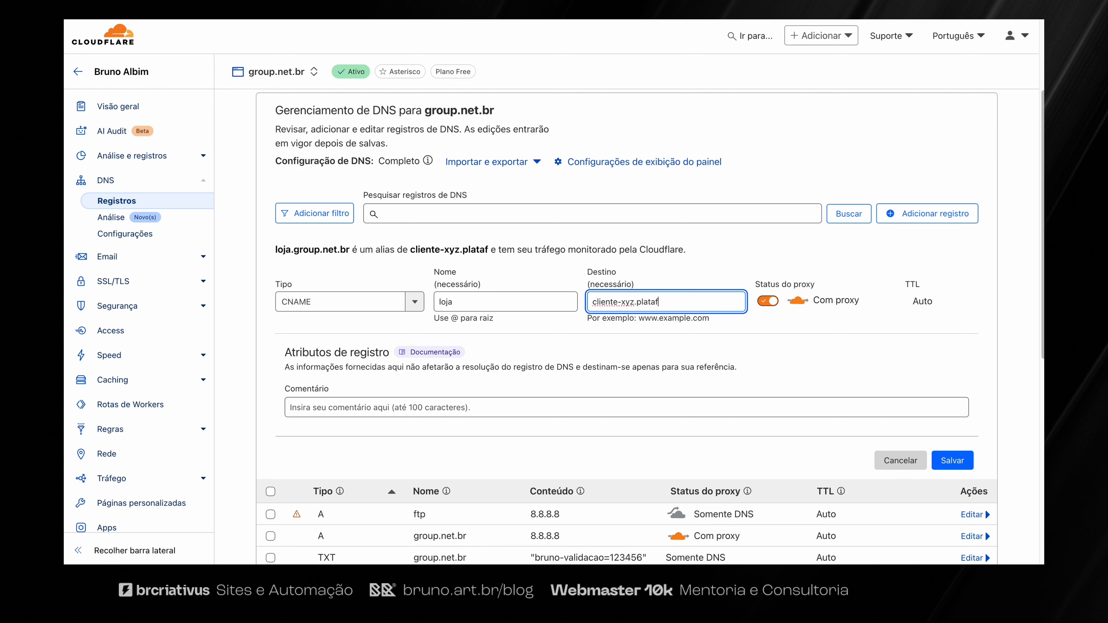
{"action": "type", "text": "orma-loja"}
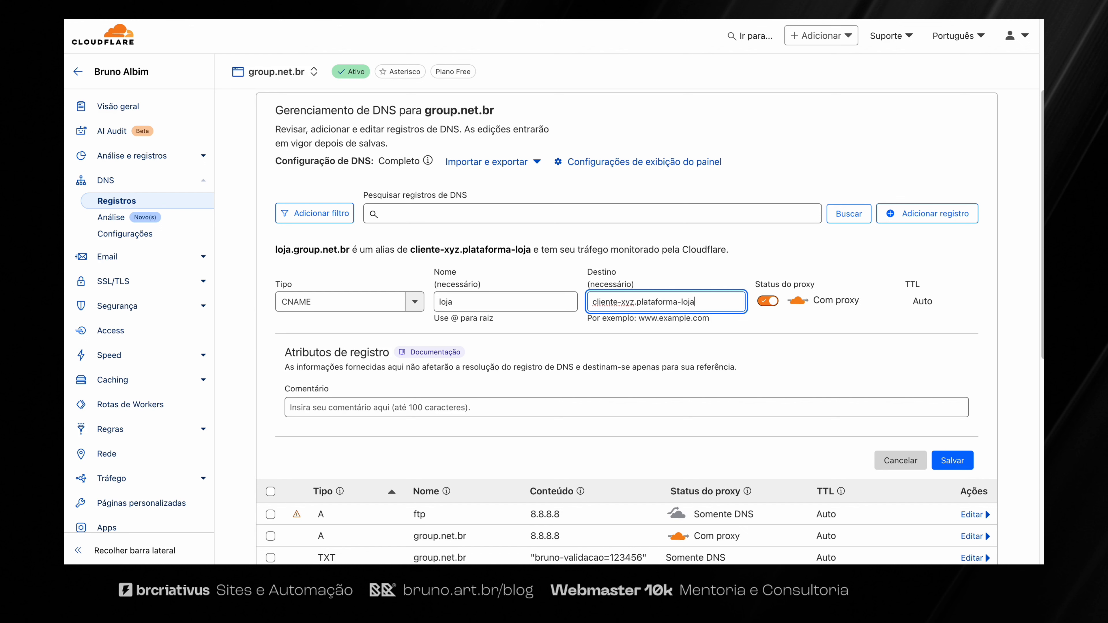
{"action": "type", "text": "-top.com.br"}
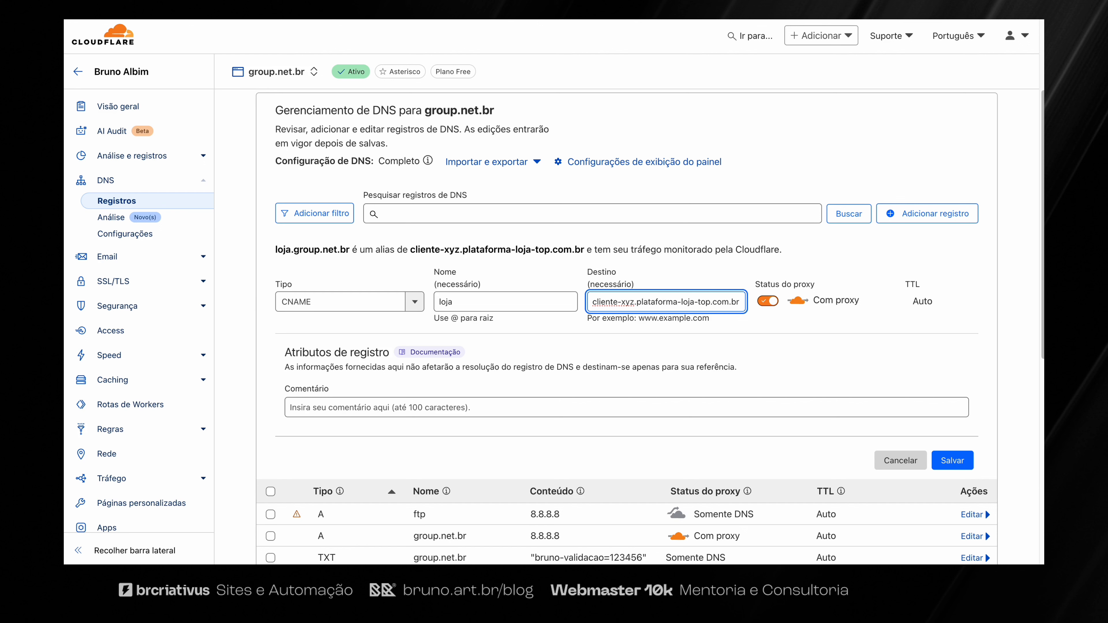
{"action": "left_click", "coordinate": [665, 383]}
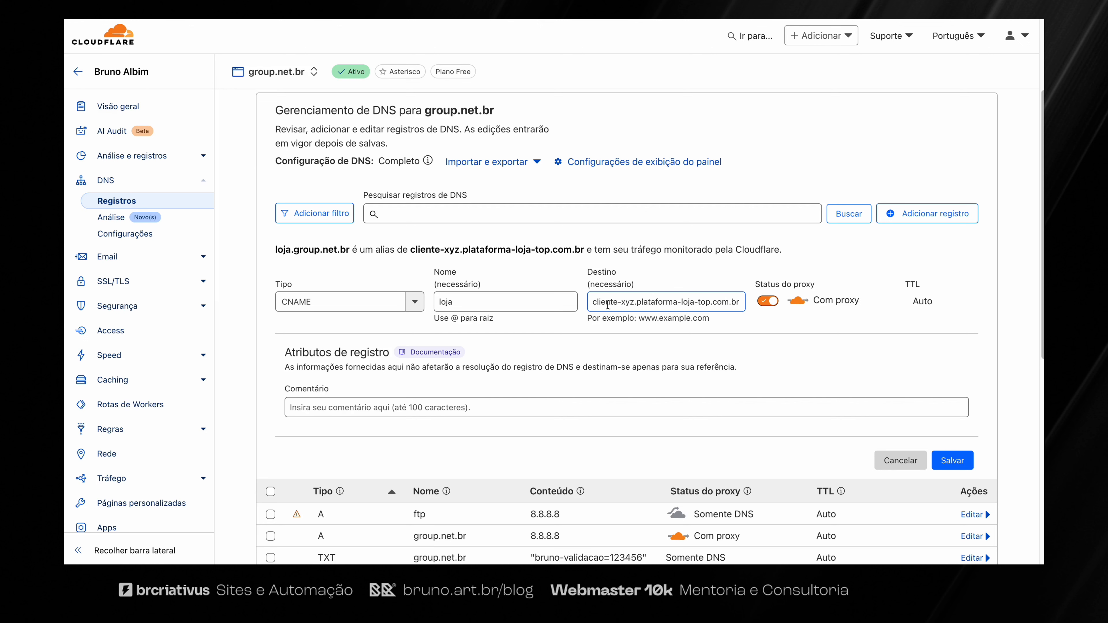
Highlight the CNAME record's destination and review the available record types, keeping CNAME selected
{"action": "triple_click", "coordinate": [625, 306]}
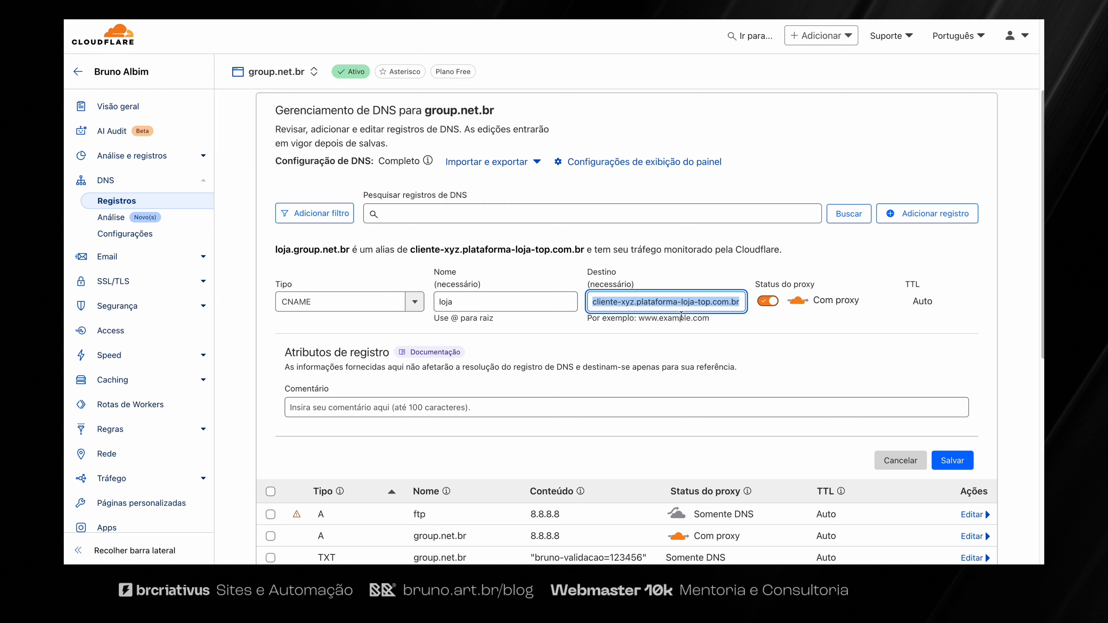
{"action": "left_click", "coordinate": [403, 305]}
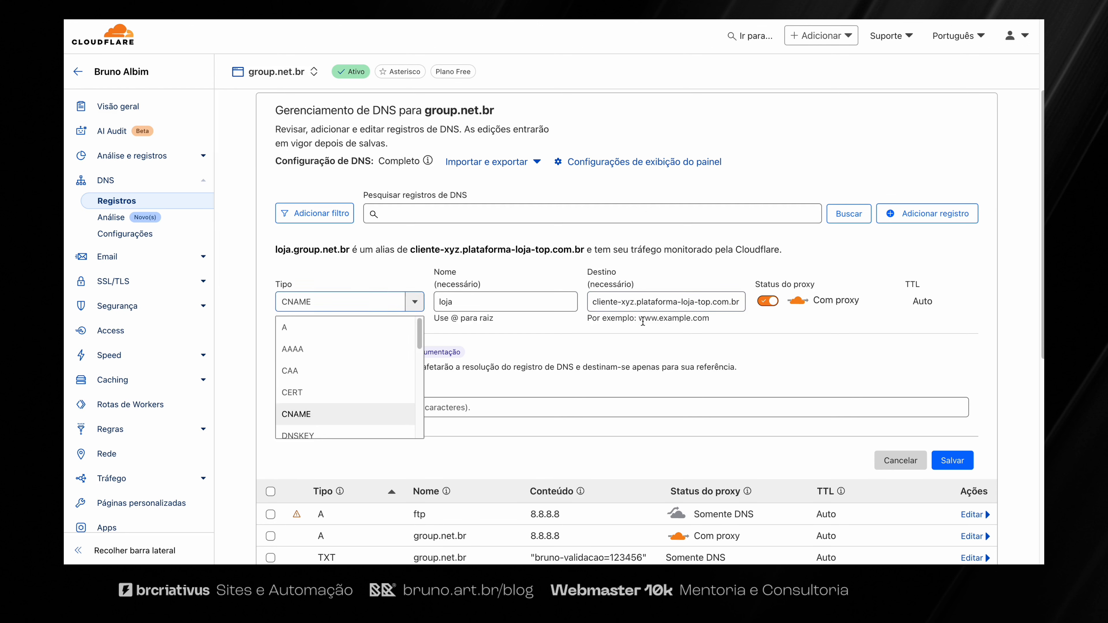
{"action": "left_click", "coordinate": [639, 304]}
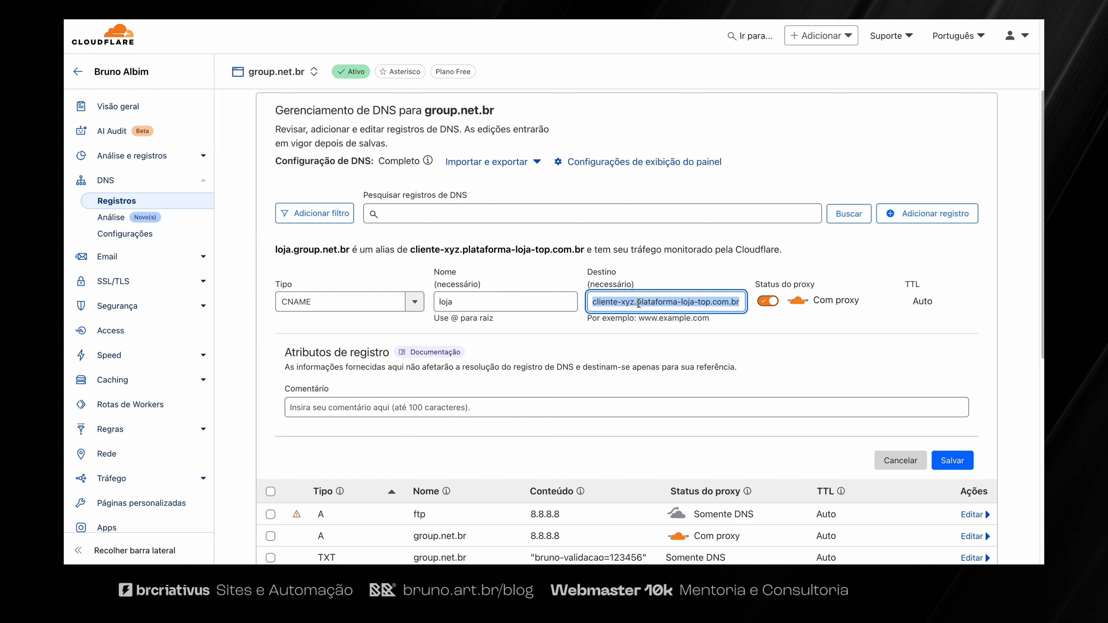
{"action": "left_click", "coordinate": [352, 307]}
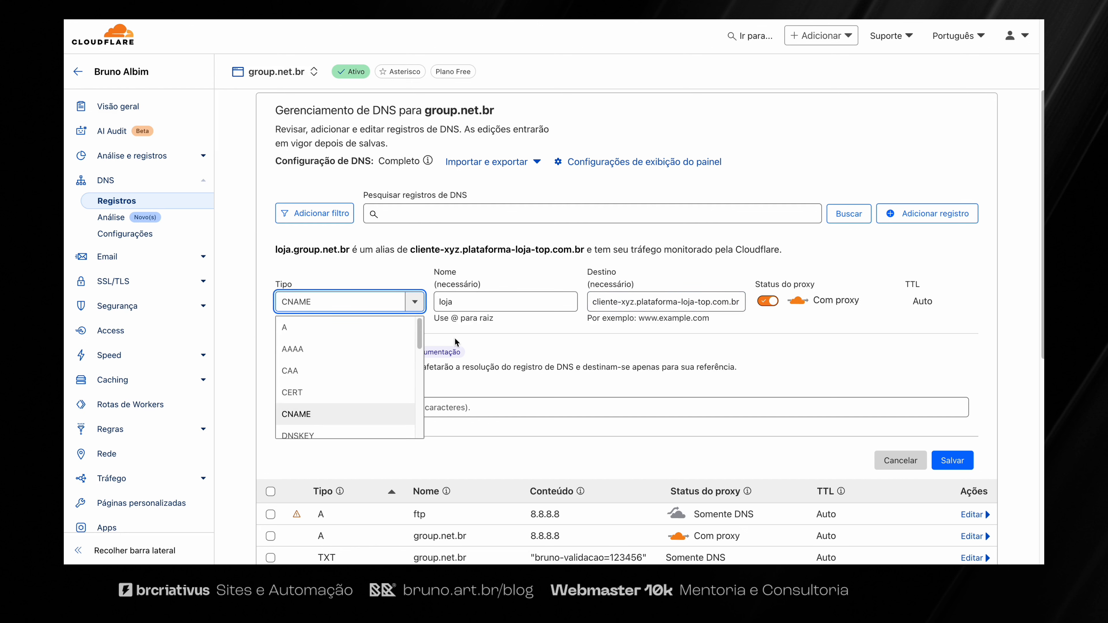
{"action": "left_click", "coordinate": [522, 326]}
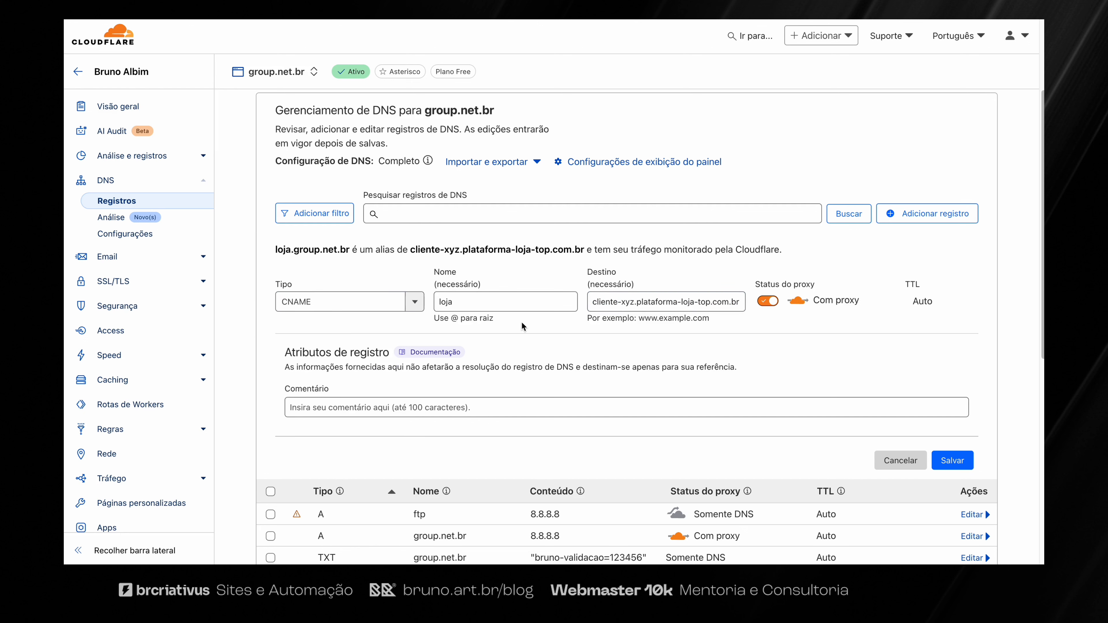
Turn off the proxy for the loja CNAME record, save it, and point out its content in the records table
{"action": "left_click", "coordinate": [764, 304]}
{"action": "left_click", "coordinate": [951, 461]}
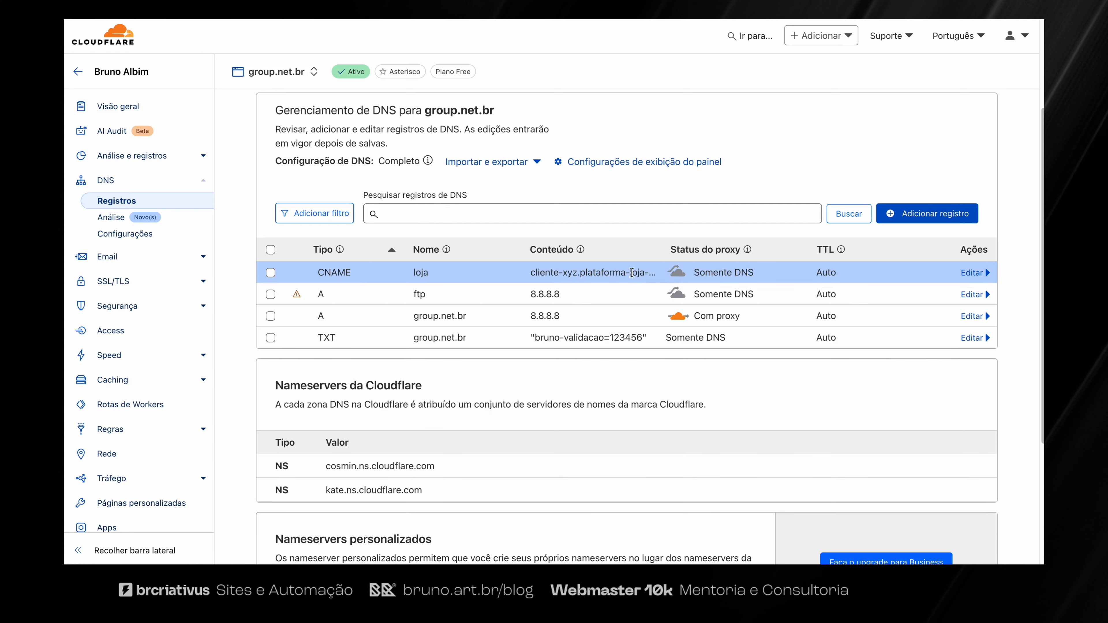
{"action": "left_click_drag", "start_coordinate": [379, 279], "coordinate": [531, 271]}
{"action": "left_click", "coordinate": [658, 313]}
{"action": "left_click", "coordinate": [574, 271]}
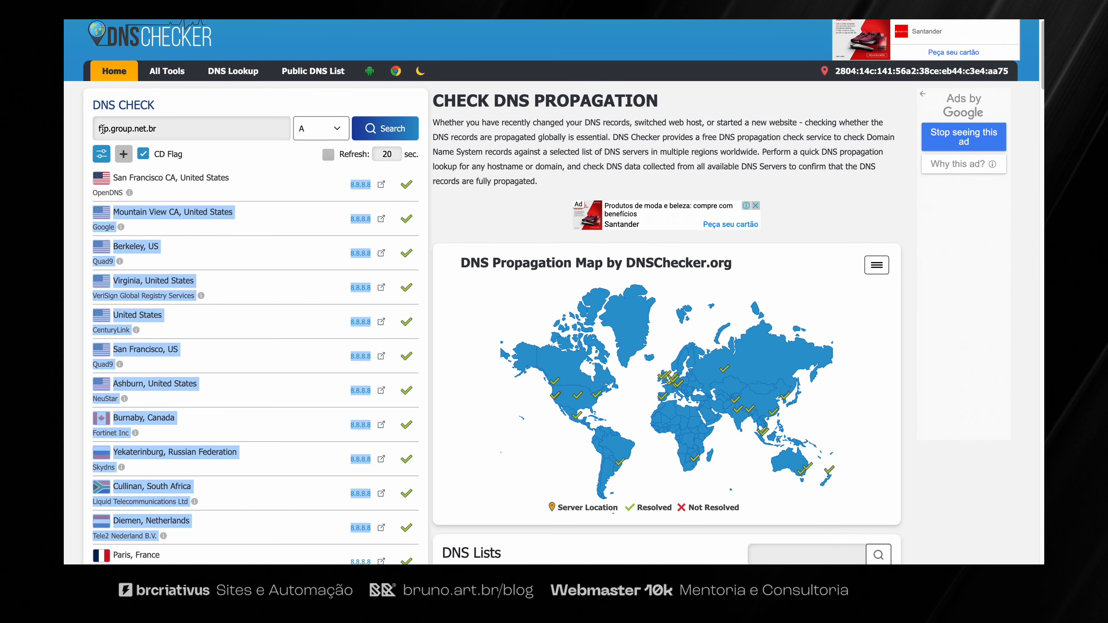
In DNS Checker, check CNAME propagation for loja.group.net.br and look through the destinations returned by the servers
{"action": "left_click_drag", "start_coordinate": [99, 128], "coordinate": [108, 129]}
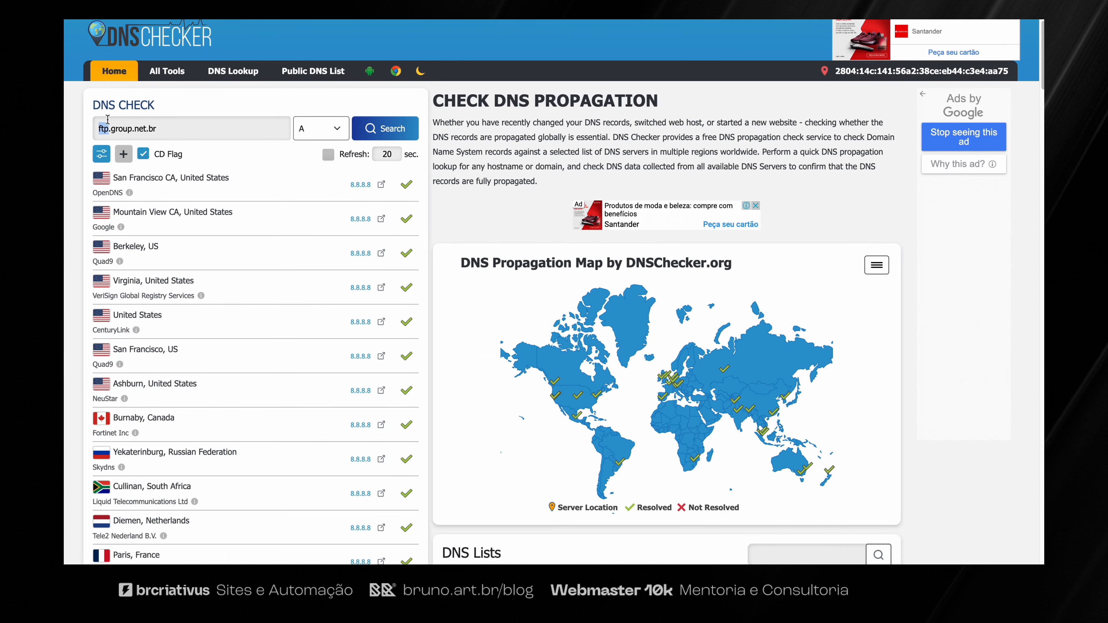
{"action": "type", "text": "loja"}
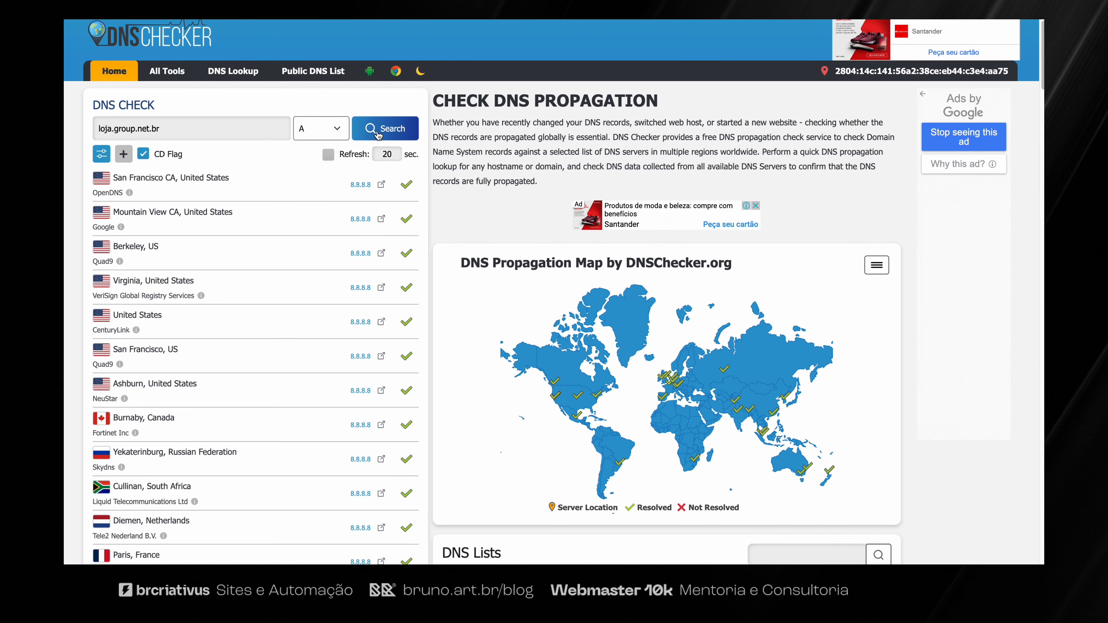
{"action": "left_click", "coordinate": [321, 129]}
{"action": "left_click", "coordinate": [311, 157]}
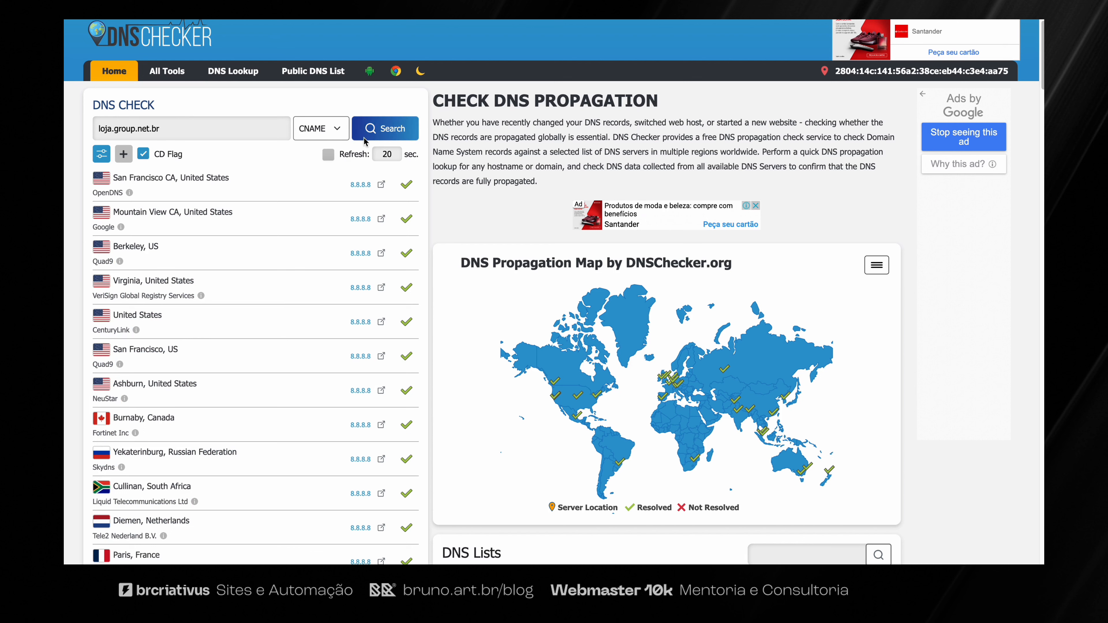
{"action": "left_click", "coordinate": [390, 137]}
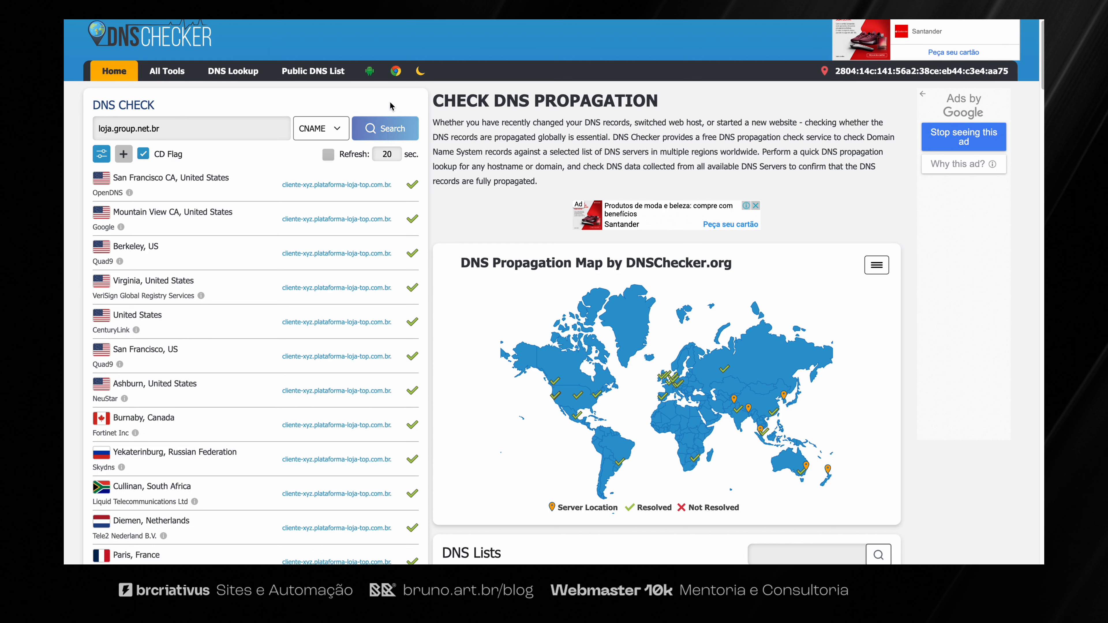
{"action": "left_click_drag", "start_coordinate": [392, 186], "coordinate": [284, 183]}
{"action": "left_click", "coordinate": [285, 182]}
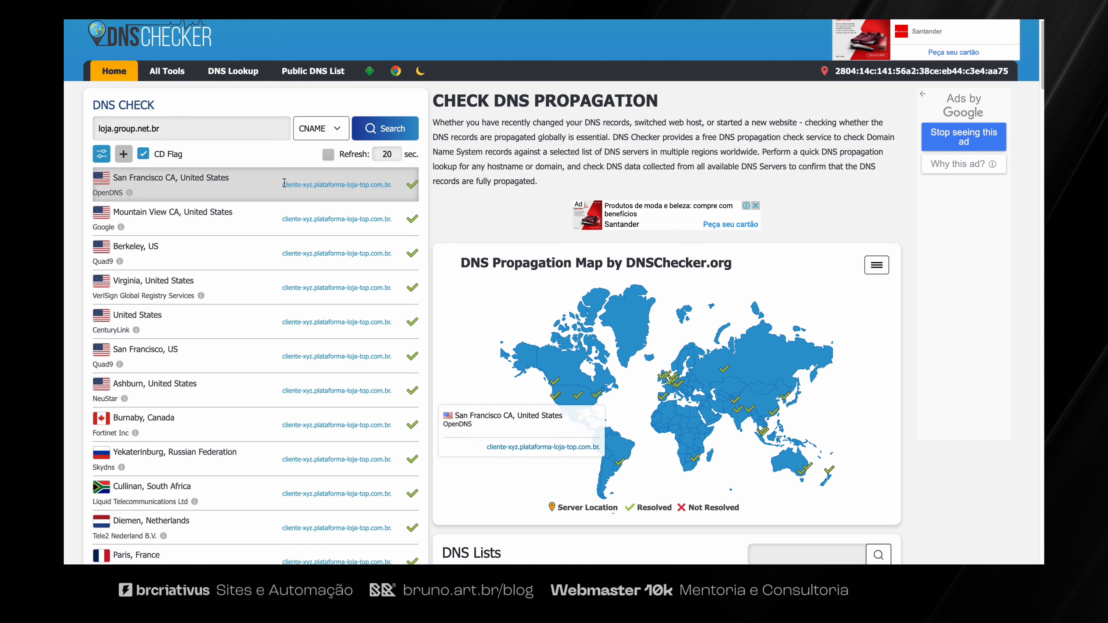
{"action": "scroll", "coordinate": [286, 191], "scroll_direction": "down", "scroll_amount": 20}
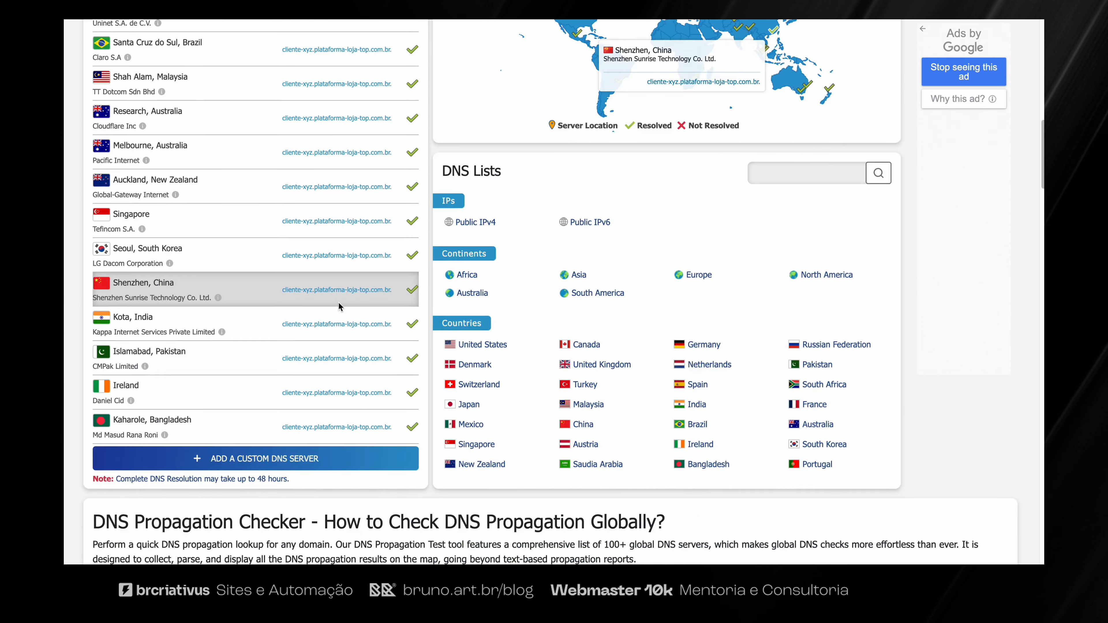
Switch to the DNS diagram in FigJam and review the basic request flow and the standard pointing flow, highlighting the Servidor HostTeste block
{"action": "scroll", "coordinate": [377, 273], "scroll_direction": "up", "scroll_amount": 20}
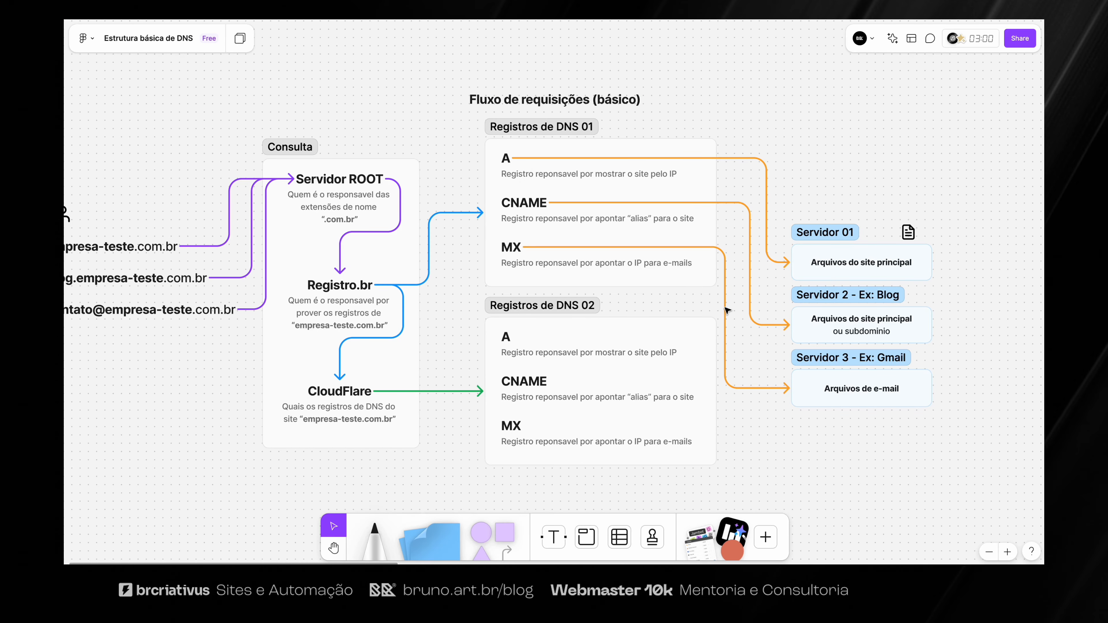
{"action": "scroll", "coordinate": [699, 304], "scroll_direction": "left", "scroll_amount": 2}
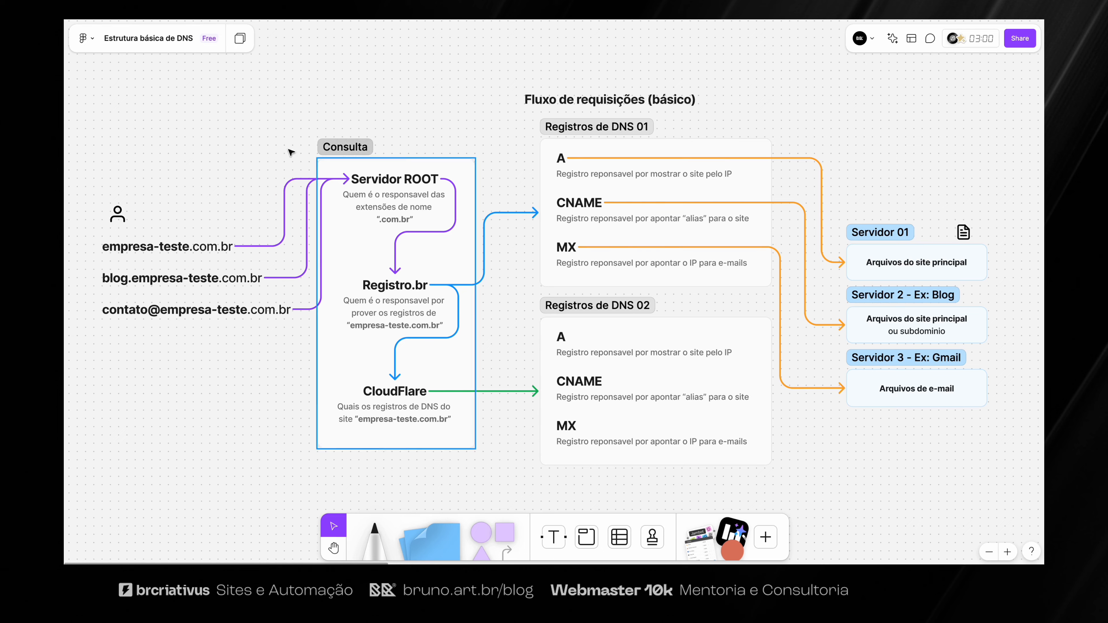
{"action": "scroll", "coordinate": [547, 307], "scroll_direction": "right", "scroll_amount": 10}
{"action": "scroll", "coordinate": [547, 306], "scroll_direction": "right", "scroll_amount": 15}
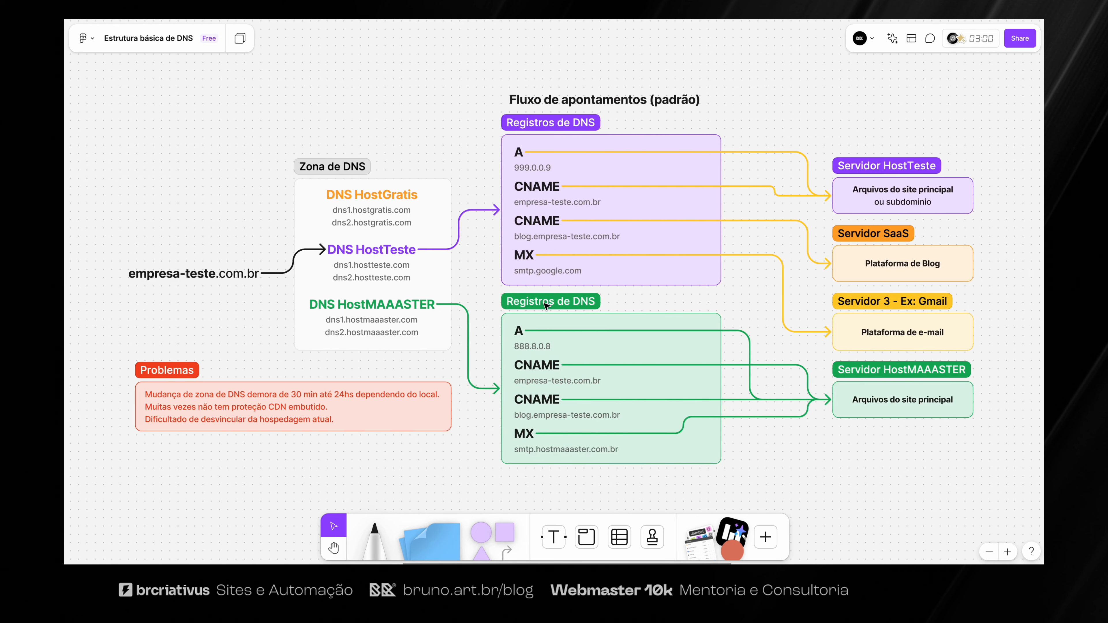
{"action": "scroll", "coordinate": [548, 301], "scroll_direction": "left", "scroll_amount": 1}
{"action": "scroll", "coordinate": [548, 299], "scroll_direction": "left", "scroll_amount": 3}
{"action": "scroll", "coordinate": [548, 299], "scroll_direction": "right", "scroll_amount": 2}
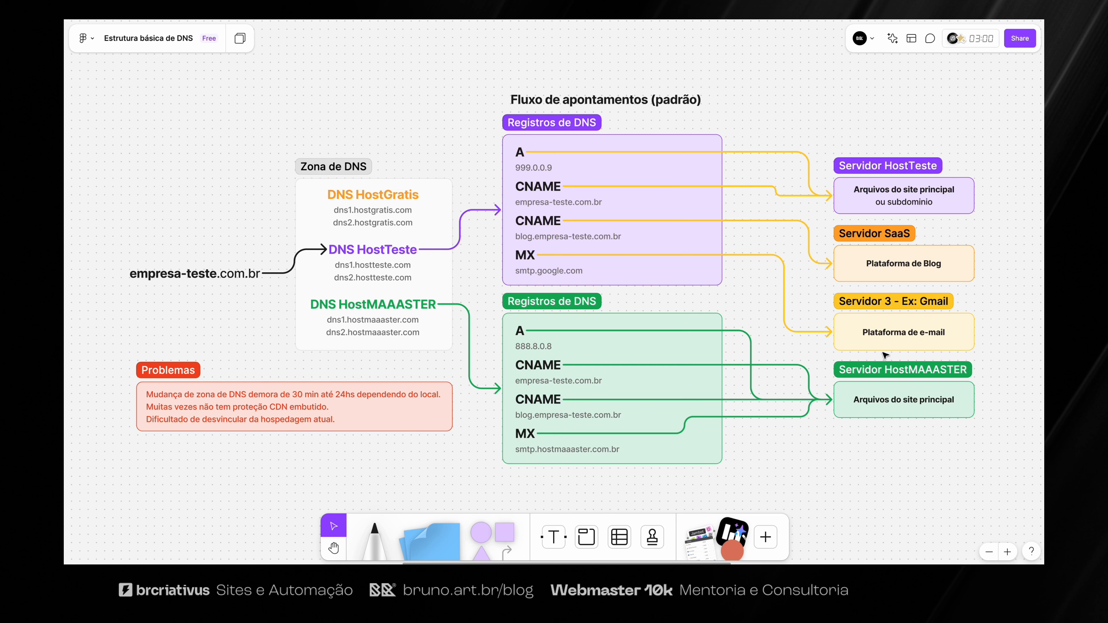
{"action": "scroll", "coordinate": [825, 361], "scroll_direction": "right", "scroll_amount": 5}
{"action": "scroll", "coordinate": [687, 357], "scroll_direction": "left", "scroll_amount": 6}
{"action": "scroll", "coordinate": [687, 359], "scroll_direction": "right", "scroll_amount": 3}
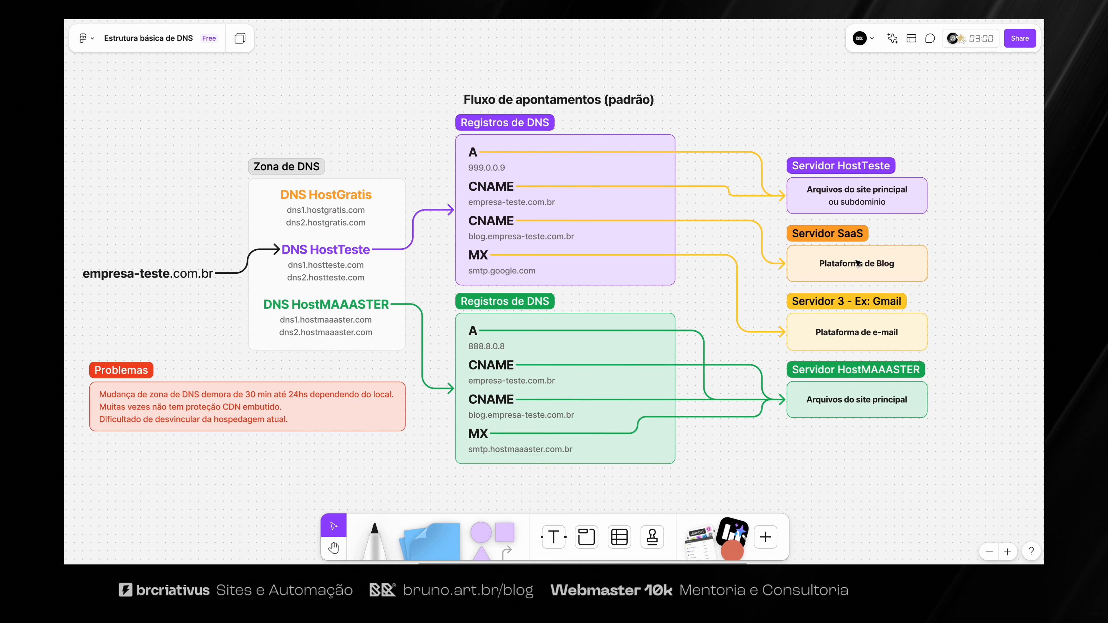
{"action": "left_click", "coordinate": [843, 192]}
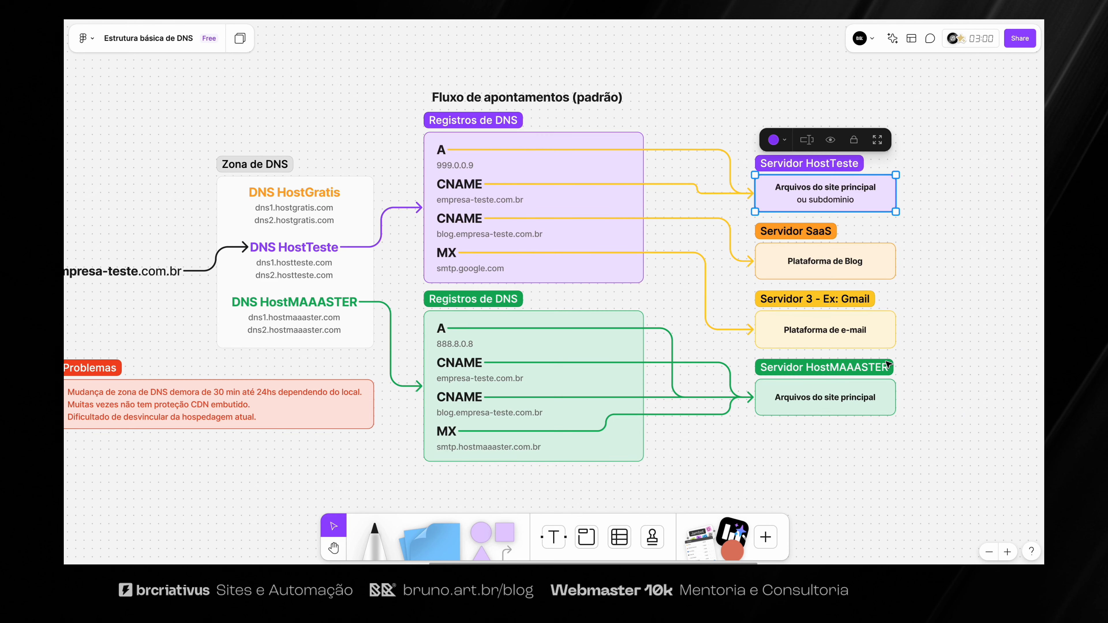
Examine the pointing flow with CloudFlare, highlighting the DNS CloudFlare nameservers and the CDN connection to the records
{"action": "scroll", "coordinate": [882, 366], "scroll_direction": "right", "scroll_amount": 10}
{"action": "scroll", "coordinate": [886, 364], "scroll_direction": "right", "scroll_amount": 10}
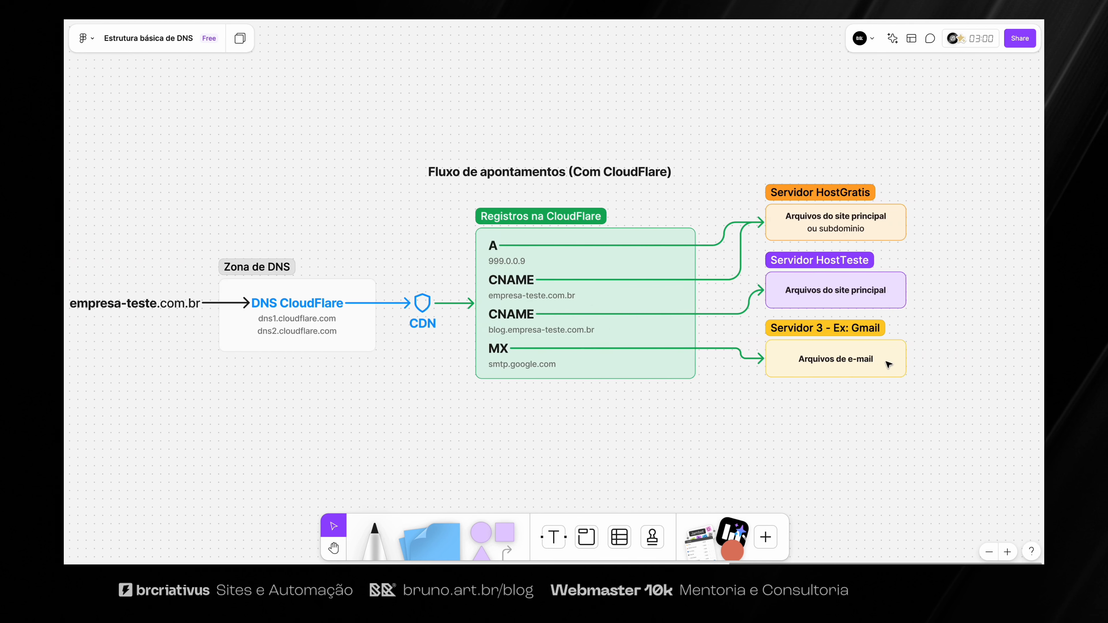
{"action": "scroll", "coordinate": [785, 349], "scroll_direction": "left", "scroll_amount": 2}
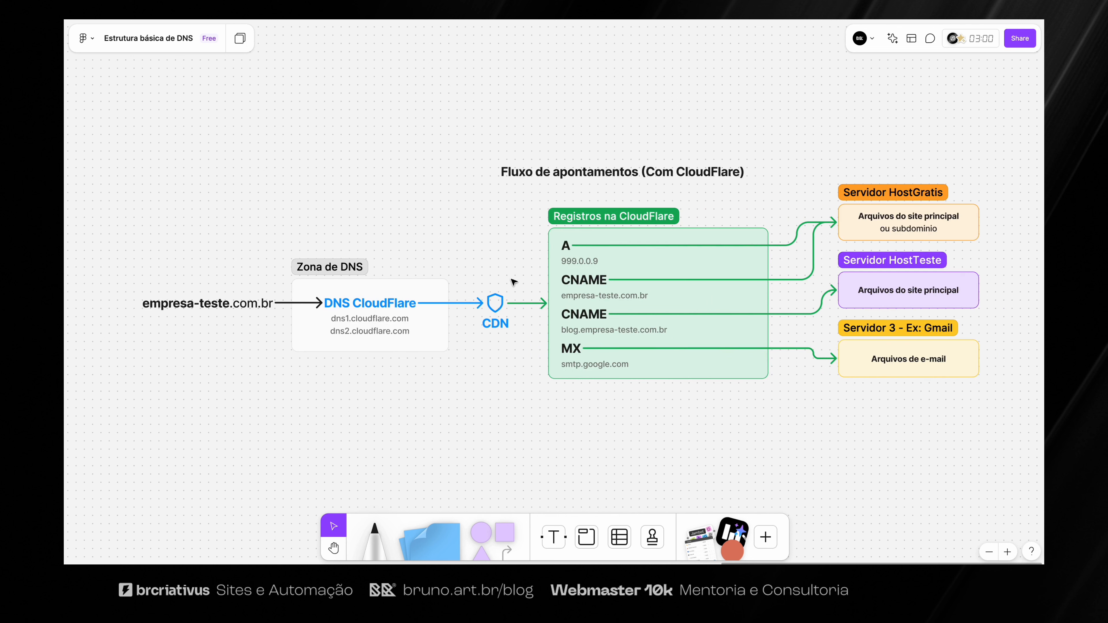
{"action": "left_click", "coordinate": [222, 309]}
{"action": "left_click", "coordinate": [329, 307]}
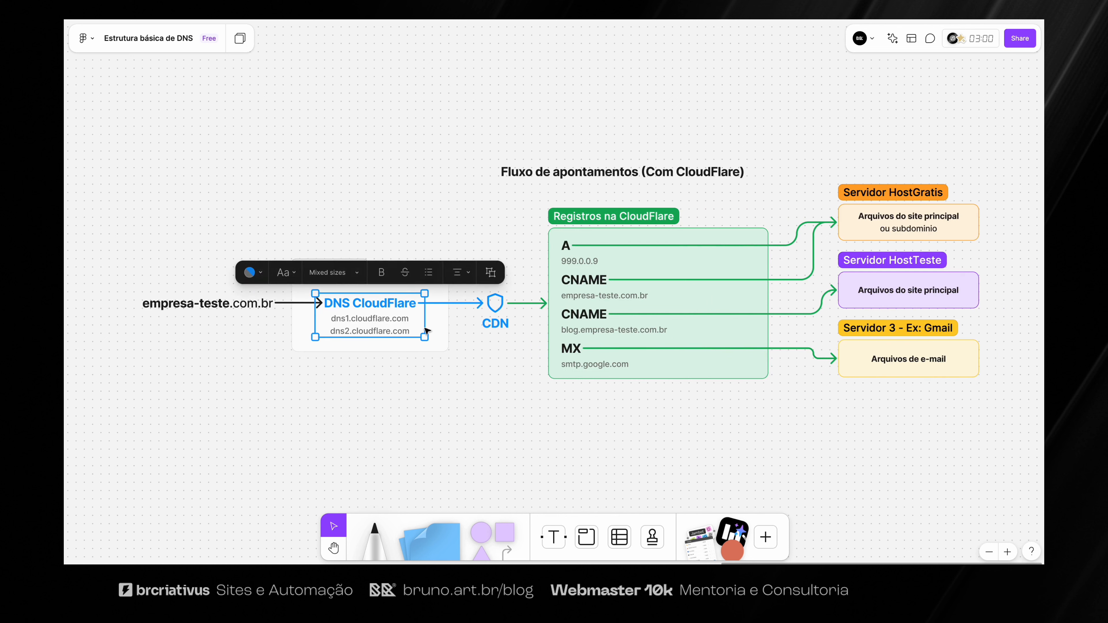
{"action": "left_click", "coordinate": [501, 354]}
{"action": "left_click", "coordinate": [477, 298]}
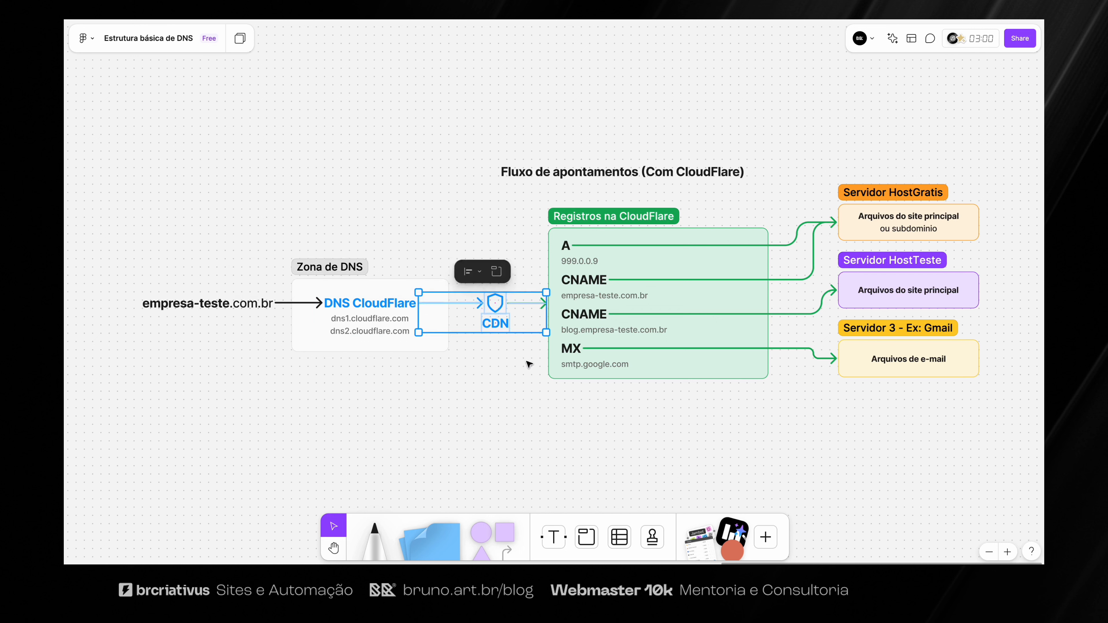
{"action": "left_click", "coordinate": [529, 364]}
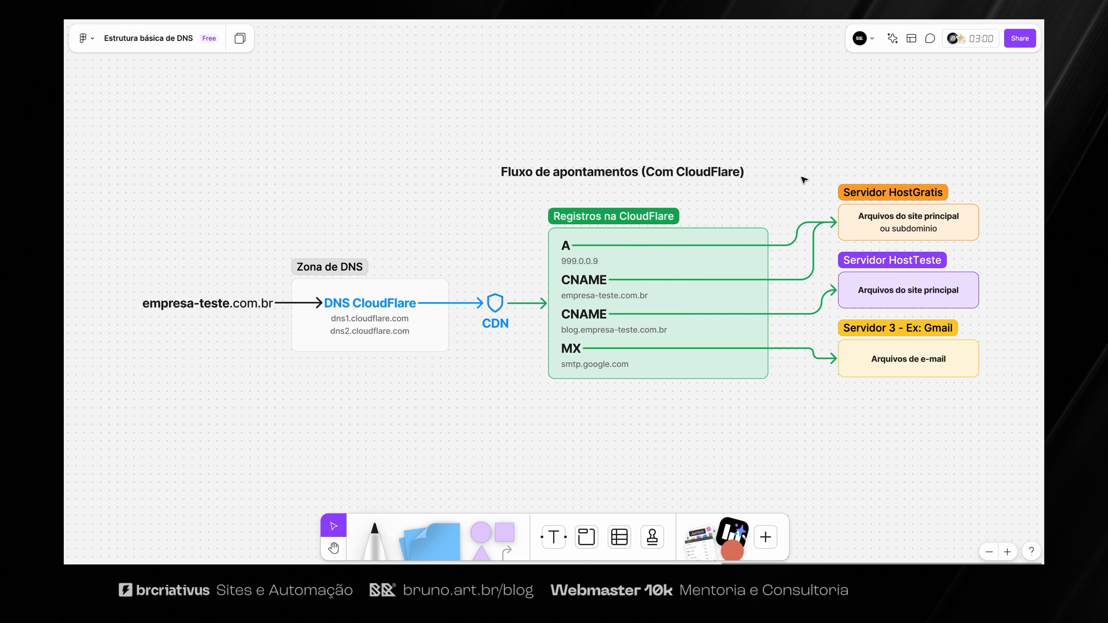
{"action": "scroll", "coordinate": [773, 183], "scroll_direction": "right", "scroll_amount": 2}
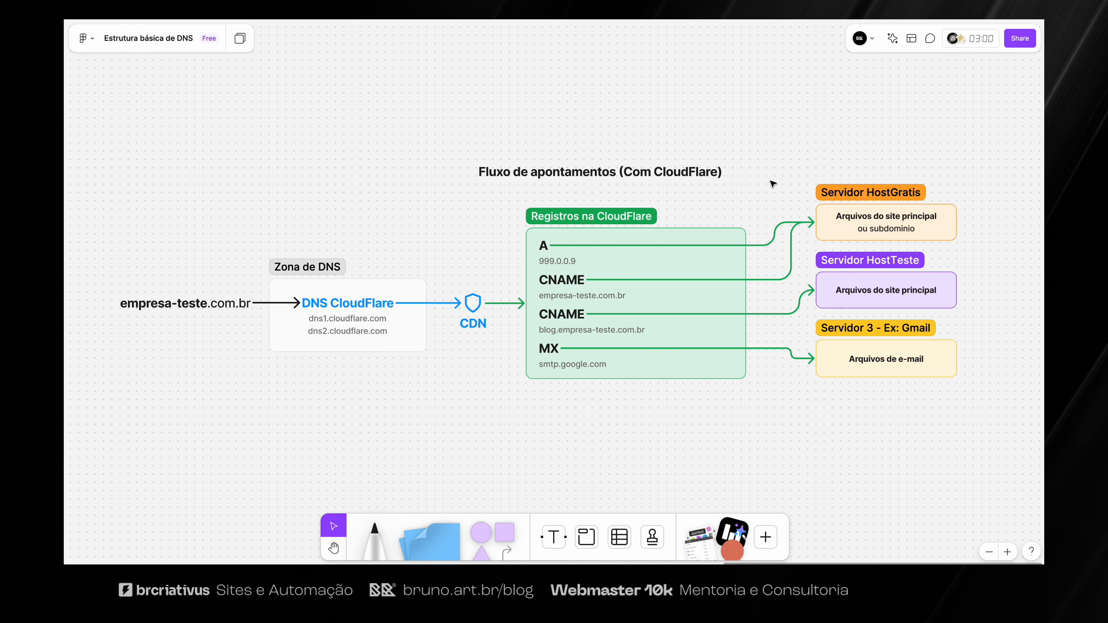